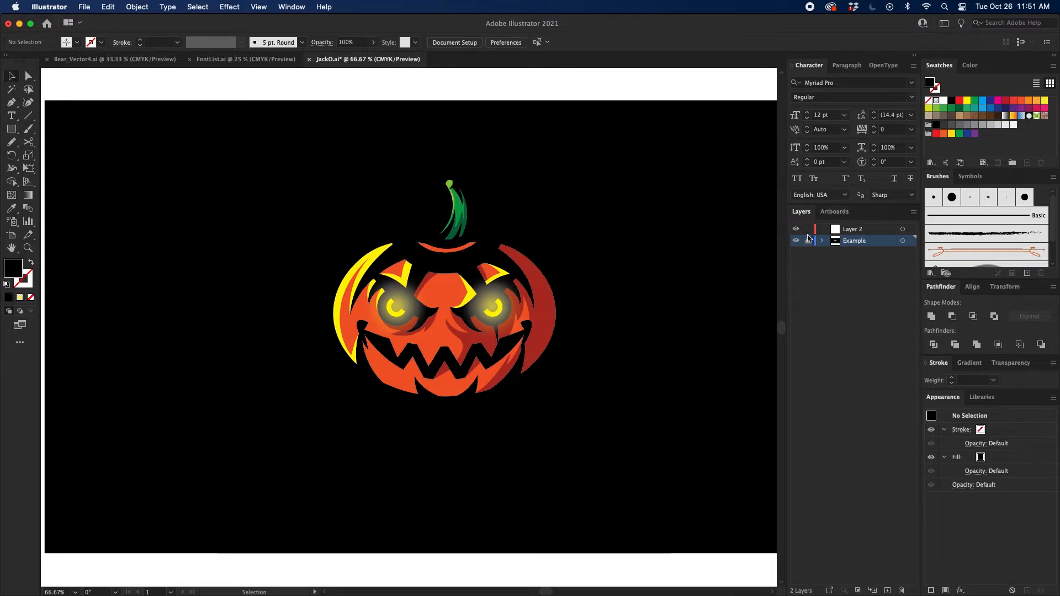
Step: Lock and hide the Example layer and make Layer 2 the active layer
{"action": "left_click", "coordinate": [807, 241]}
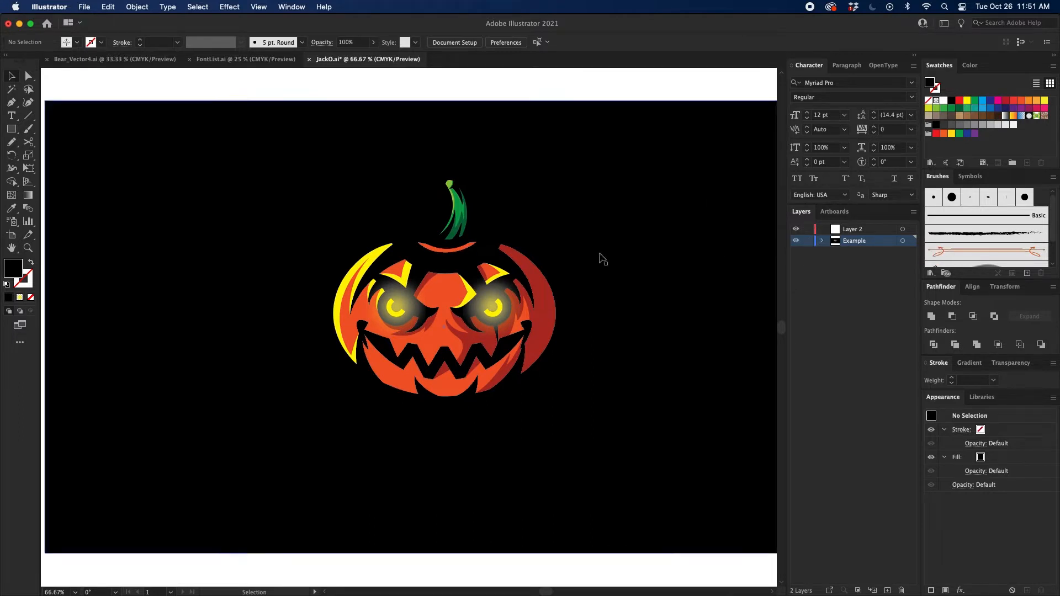
{"action": "left_click", "coordinate": [806, 241]}
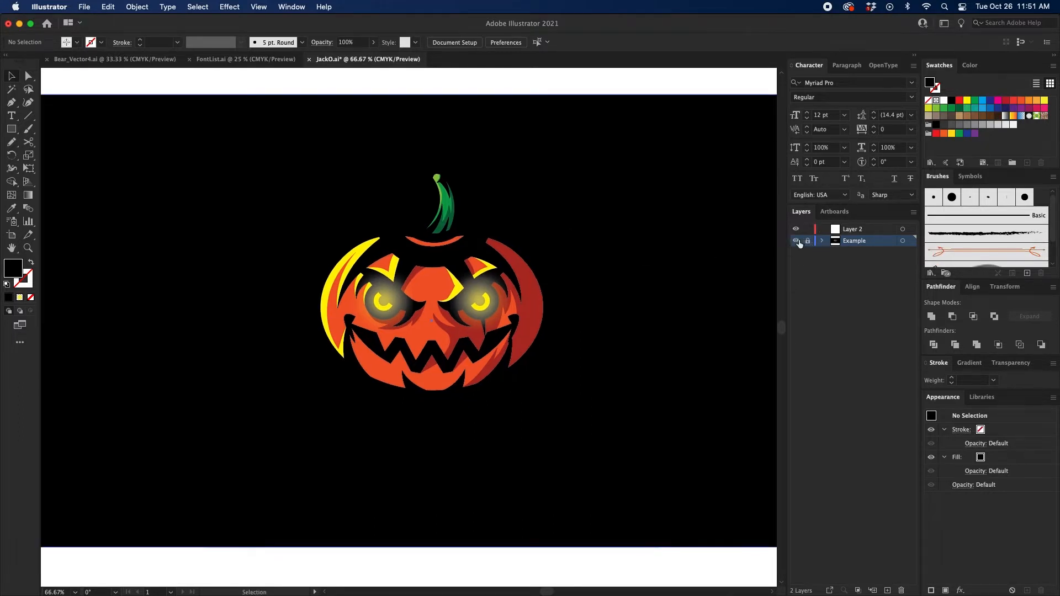
{"action": "left_click", "coordinate": [797, 241]}
{"action": "left_click", "coordinate": [858, 230]}
Step: Draw a black ellipse about 8.32 by 6.35 in without a stroke and centre it horizontally on the artboard
{"action": "left_click_drag", "start_coordinate": [606, 254], "coordinate": [580, 251]}
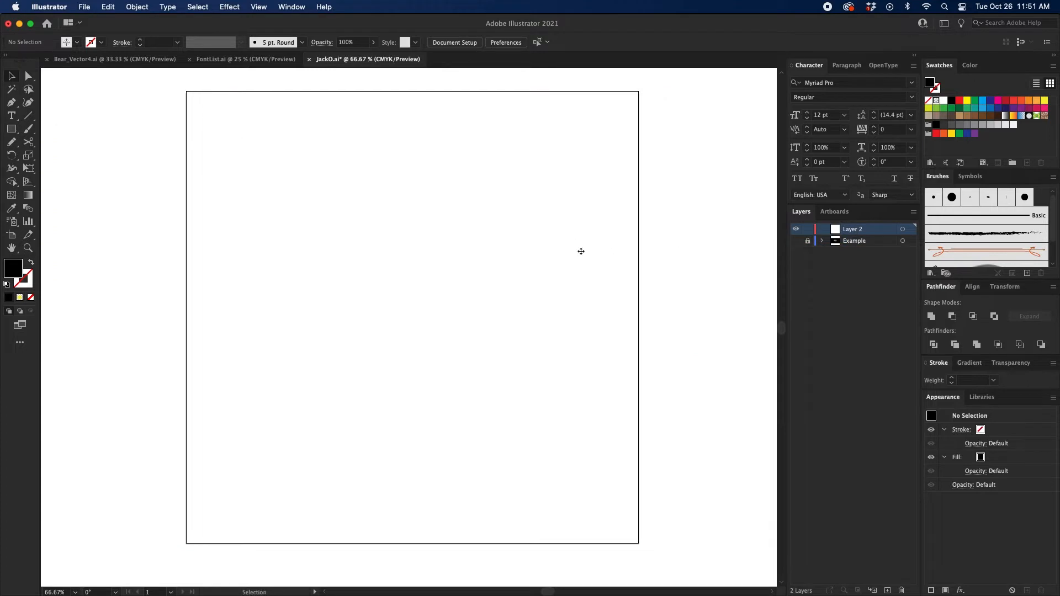
{"action": "key", "text": "super+1"}
{"action": "key", "text": "super+minus"}
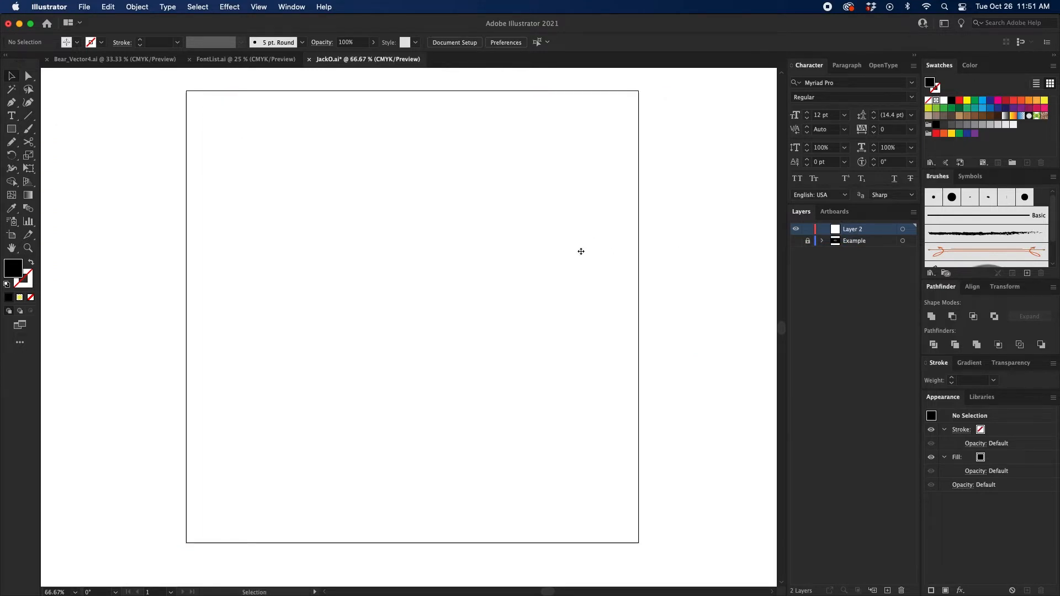
{"action": "left_click_drag", "start_coordinate": [581, 251], "coordinate": [576, 265]}
{"action": "left_click_drag", "start_coordinate": [12, 131], "coordinate": [75, 160]}
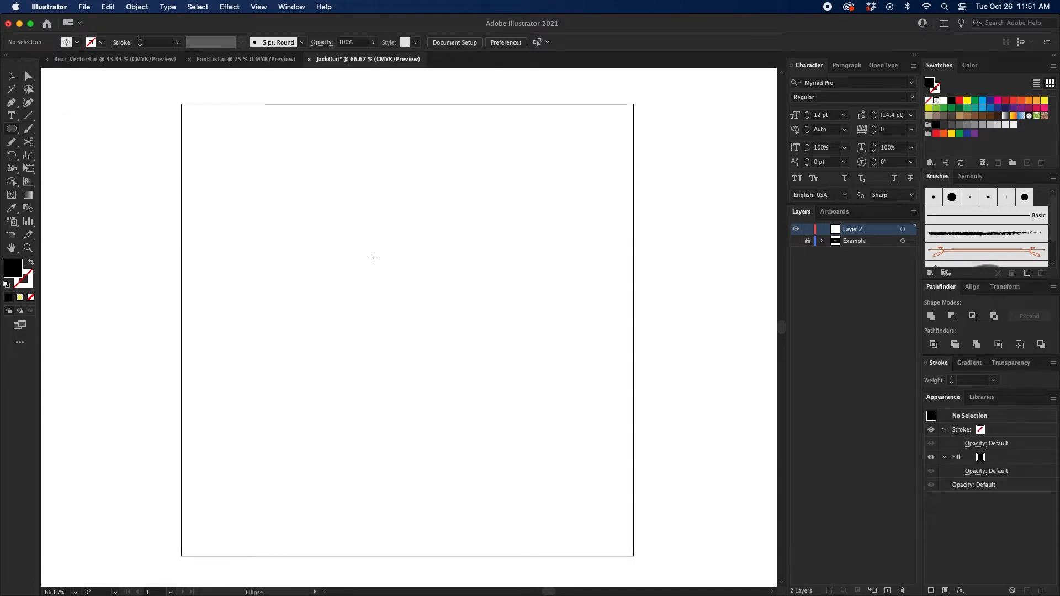
{"action": "left_click_drag", "start_coordinate": [296, 253], "coordinate": [547, 443]}
{"action": "key", "text": "v"}
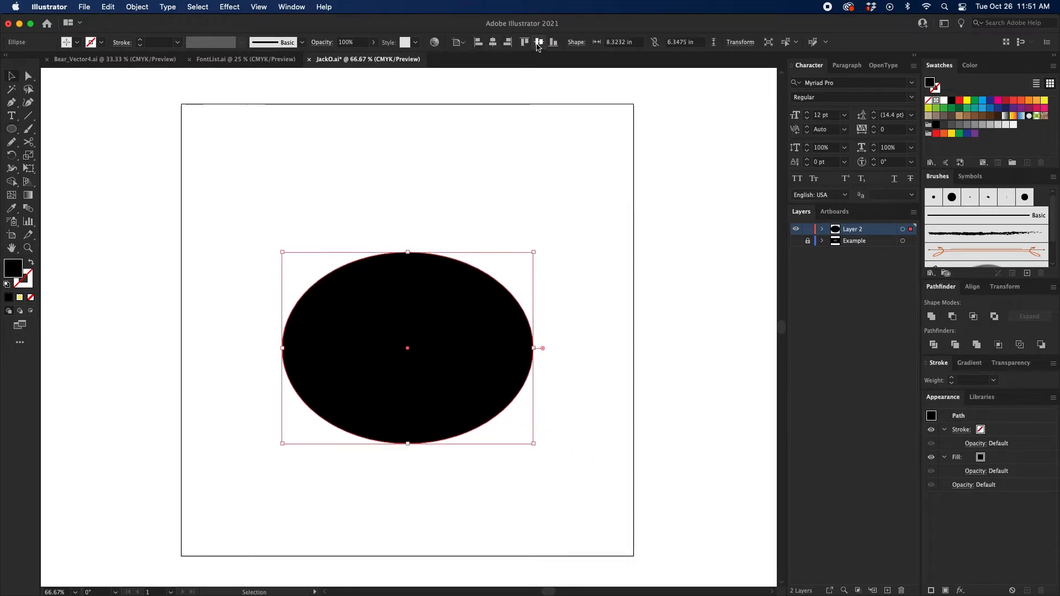
Step: Paste a copy of the black ellipse directly in front of it and fill the copy with red
{"action": "key", "text": "super+equal"}
{"action": "left_click_drag", "start_coordinate": [534, 169], "coordinate": [529, 157]}
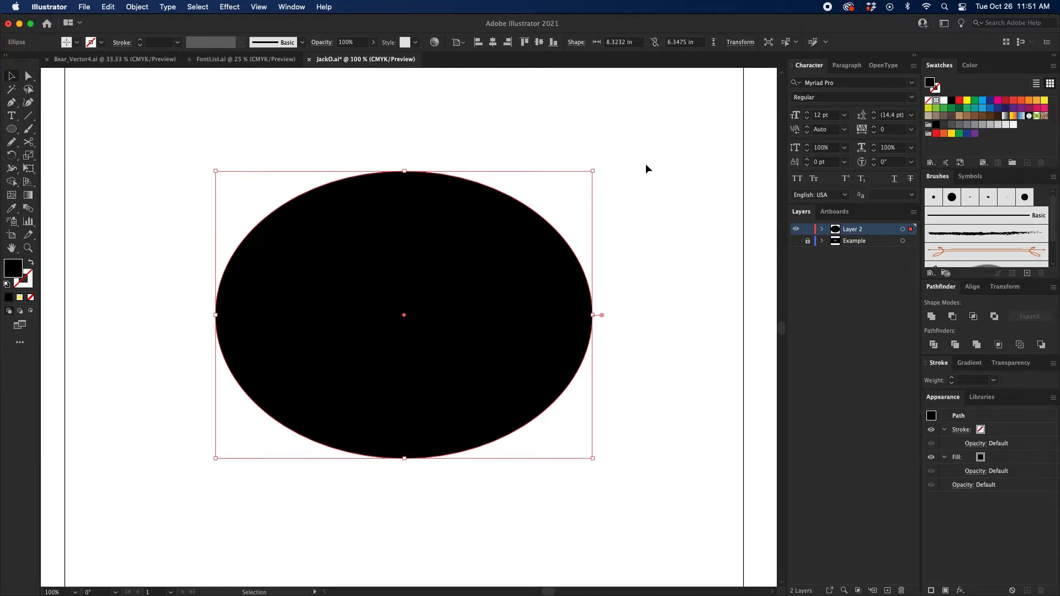
{"action": "left_click_drag", "start_coordinate": [551, 149], "coordinate": [562, 148]}
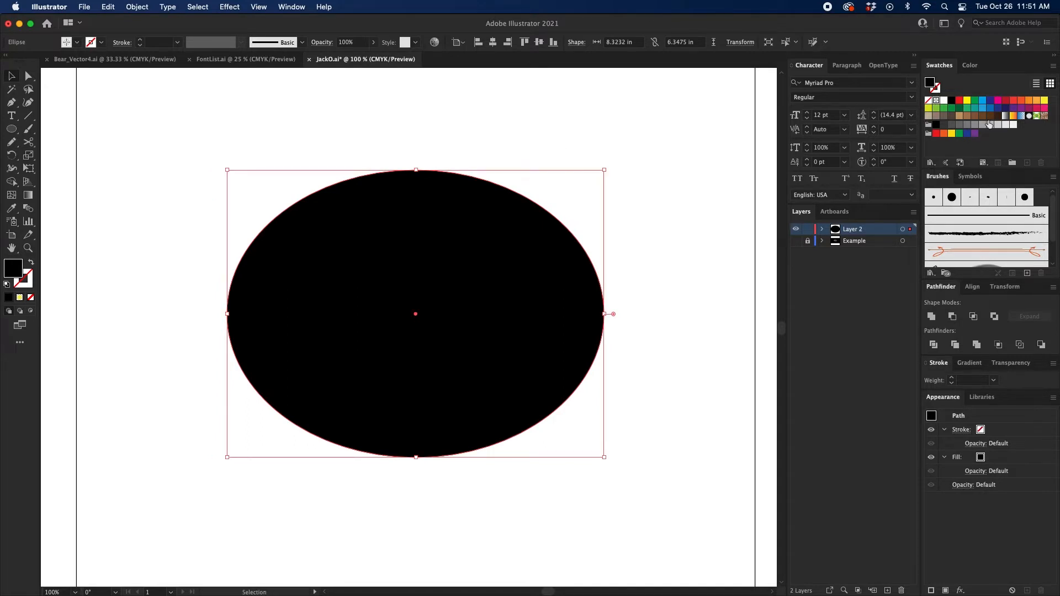
{"action": "left_click", "coordinate": [959, 102]}
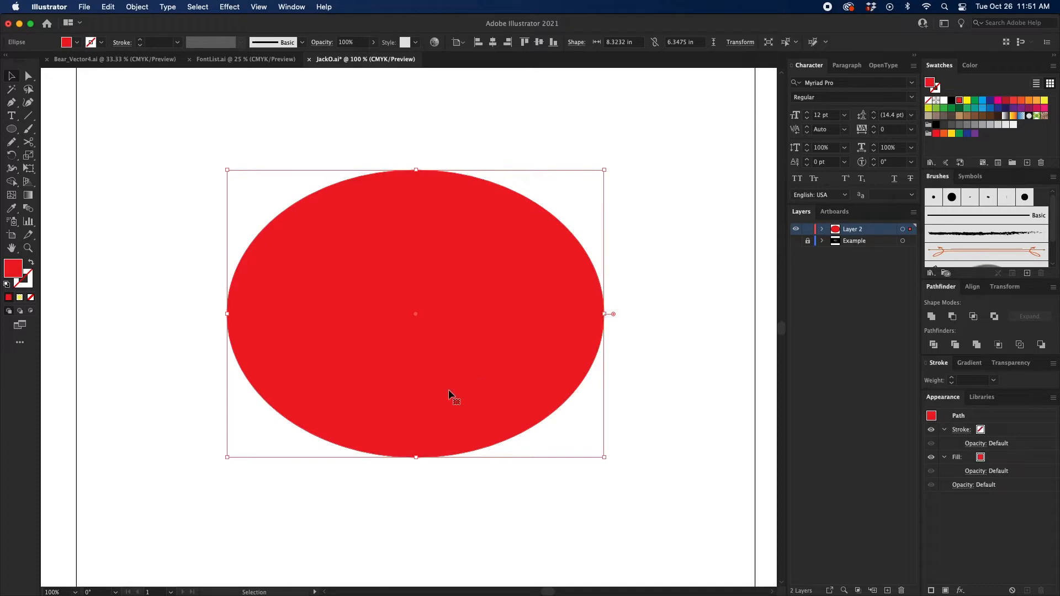
Step: Shrink and flatten the red ellipse to about 3.25 in wide, overlapping the centre of the black ellipse's top edge
{"action": "left_click_drag", "start_coordinate": [416, 458], "coordinate": [418, 218]}
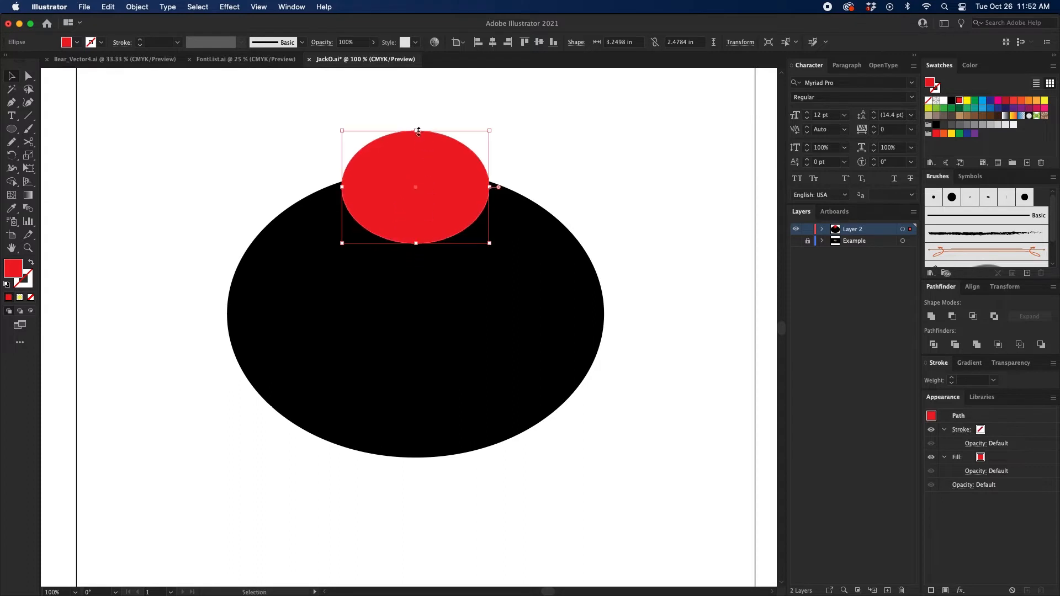
{"action": "left_click_drag", "start_coordinate": [417, 120], "coordinate": [417, 149]}
{"action": "left_click", "coordinate": [427, 176], "text": "shift"}
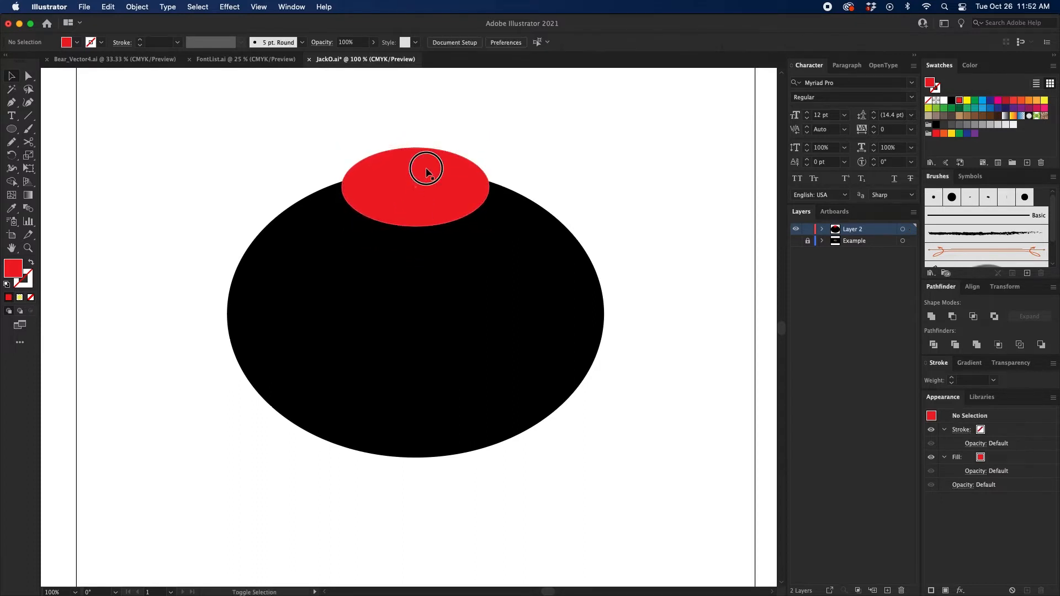
{"action": "left_click_drag", "start_coordinate": [434, 192], "coordinate": [434, 169]}
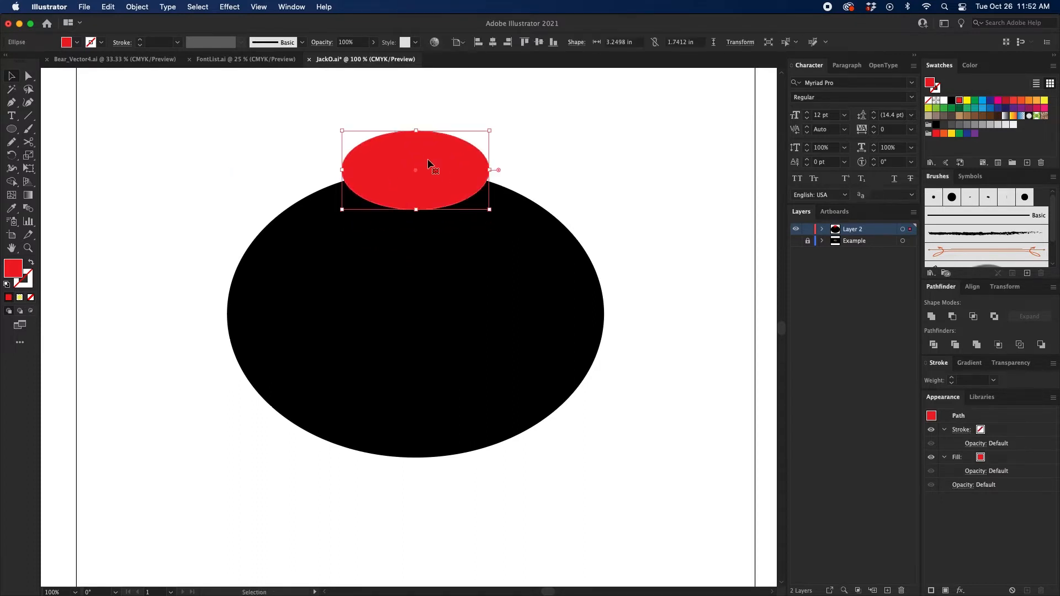
{"action": "left_click_drag", "start_coordinate": [417, 131], "coordinate": [416, 134]}
{"action": "left_click", "coordinate": [580, 150]}
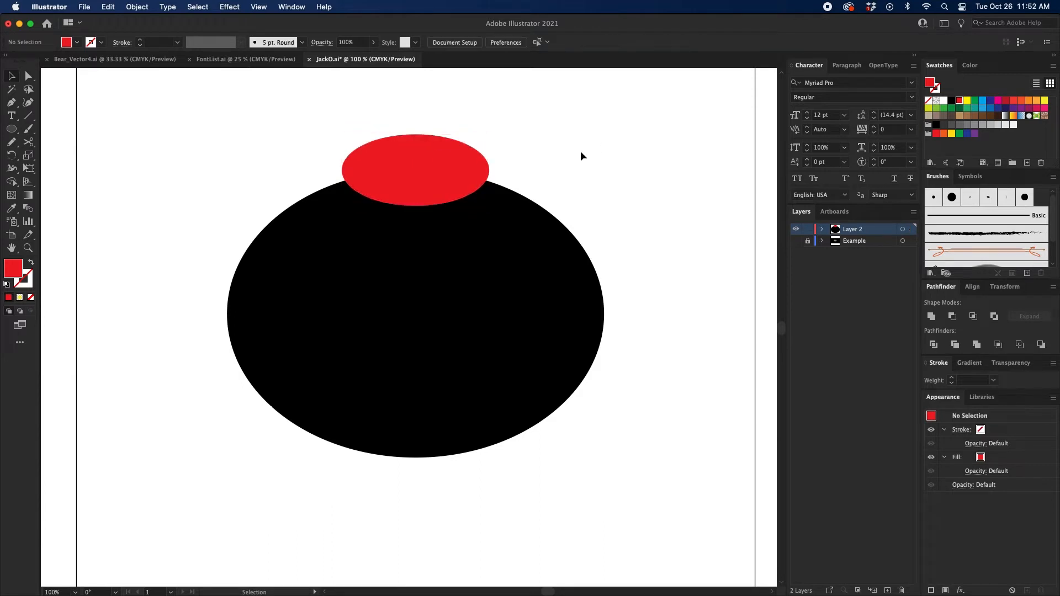
{"action": "left_click_drag", "start_coordinate": [585, 150], "coordinate": [580, 142]}
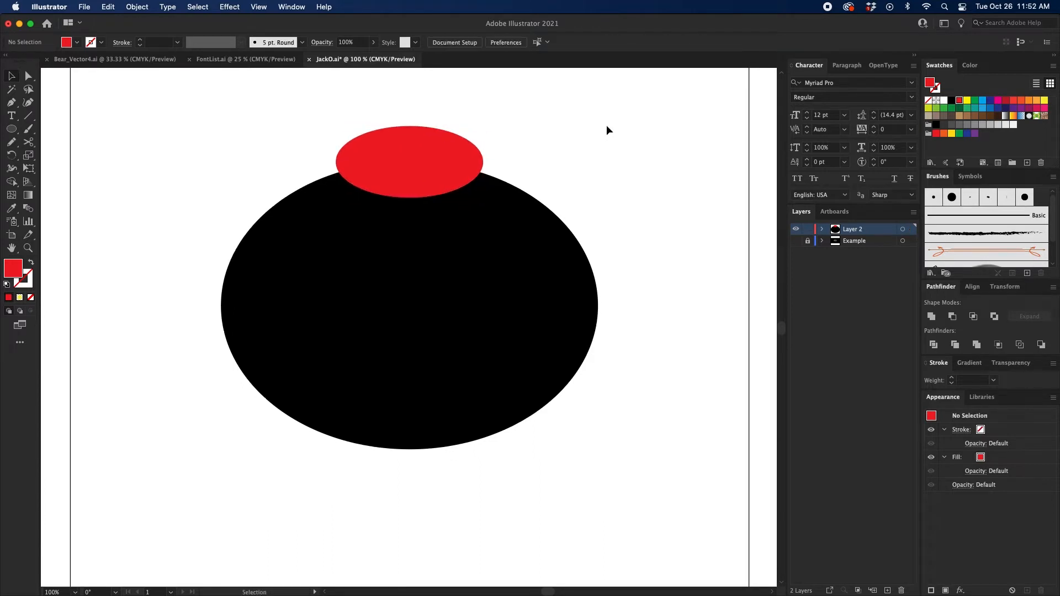
{"action": "mouse_move", "coordinate": [635, 108]}
{"action": "left_mouse_down"}
{"action": "mouse_move", "coordinate": [428, 298]}
{"action": "mouse_move", "coordinate": [121, 457]}
{"action": "left_mouse_up"}
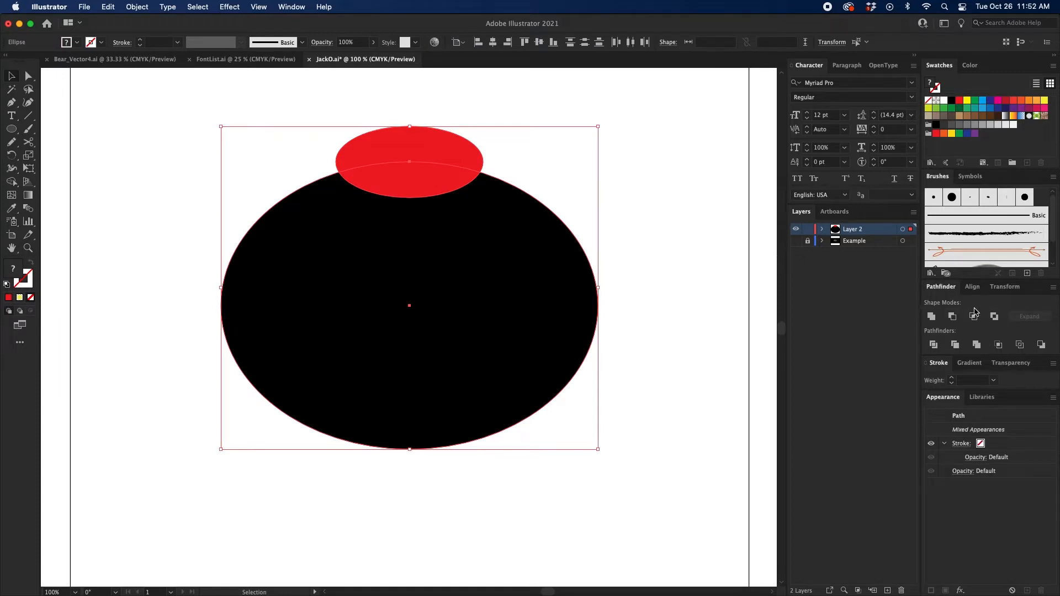
{"action": "left_click", "coordinate": [292, 7]}
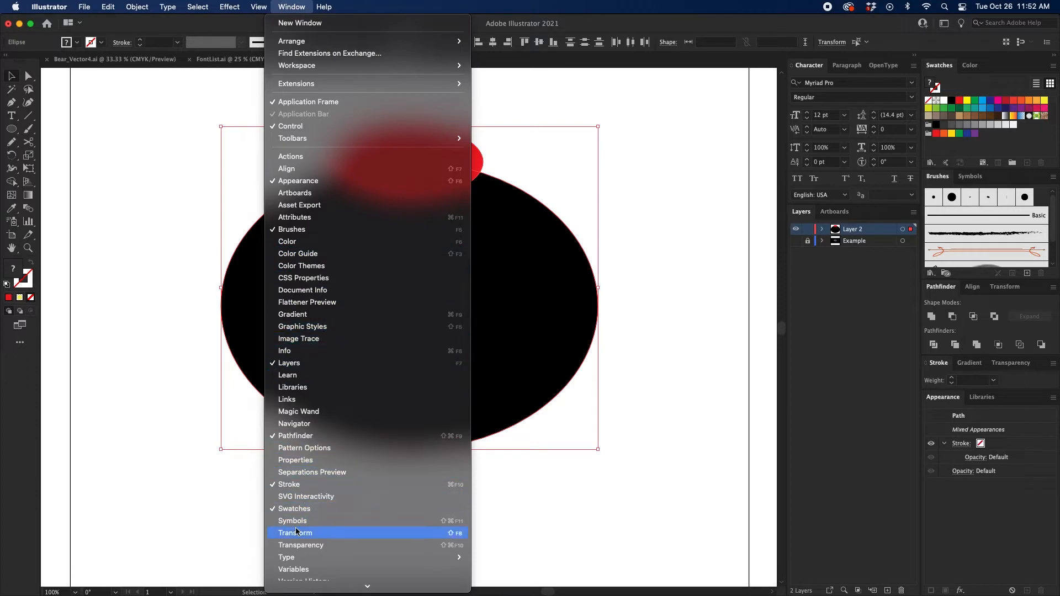
{"action": "scroll", "coordinate": [296, 531], "scroll_direction": "down", "scroll_amount": 4}
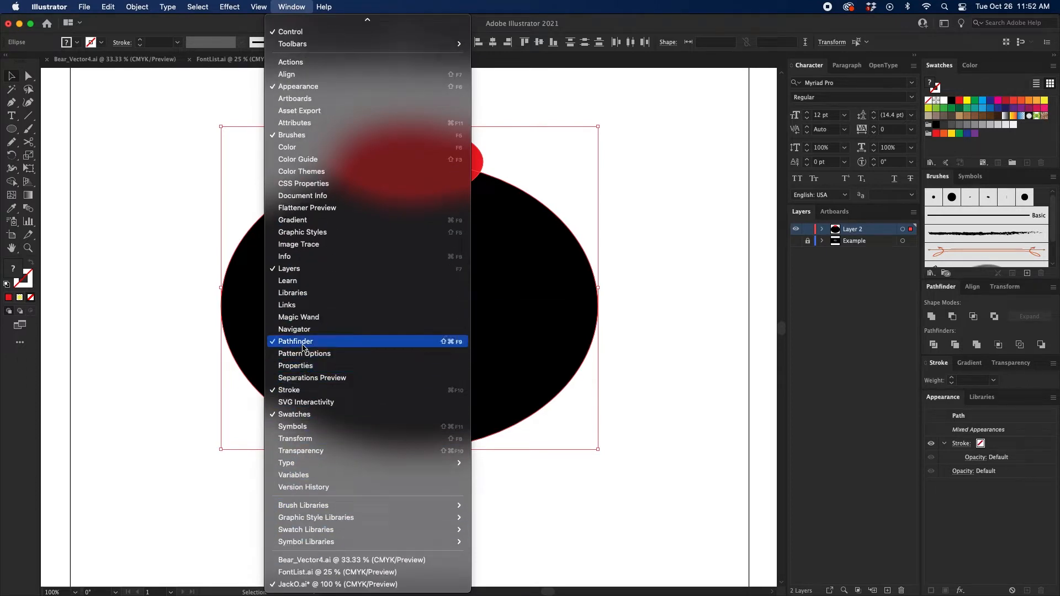
{"action": "left_click", "coordinate": [714, 330]}
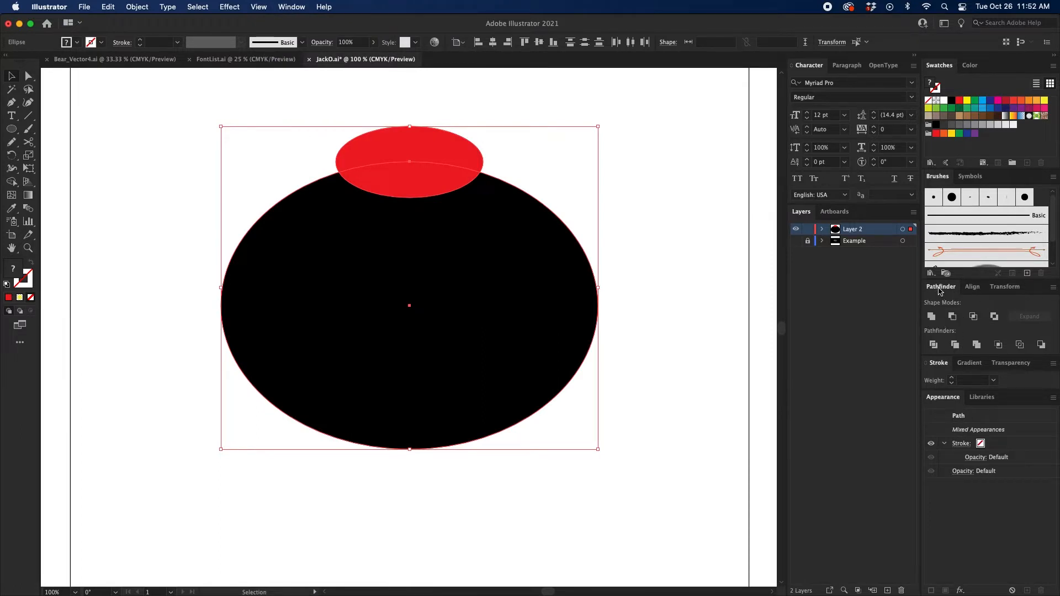
{"action": "left_click", "coordinate": [683, 257]}
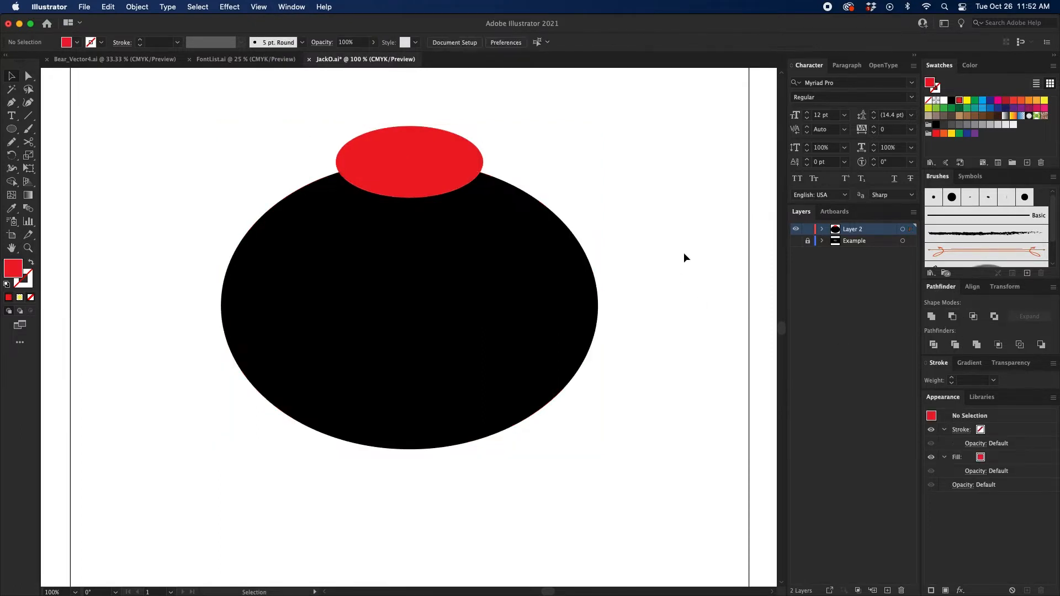
{"action": "scroll", "coordinate": [615, 231], "scroll_direction": "up", "scroll_amount": 2}
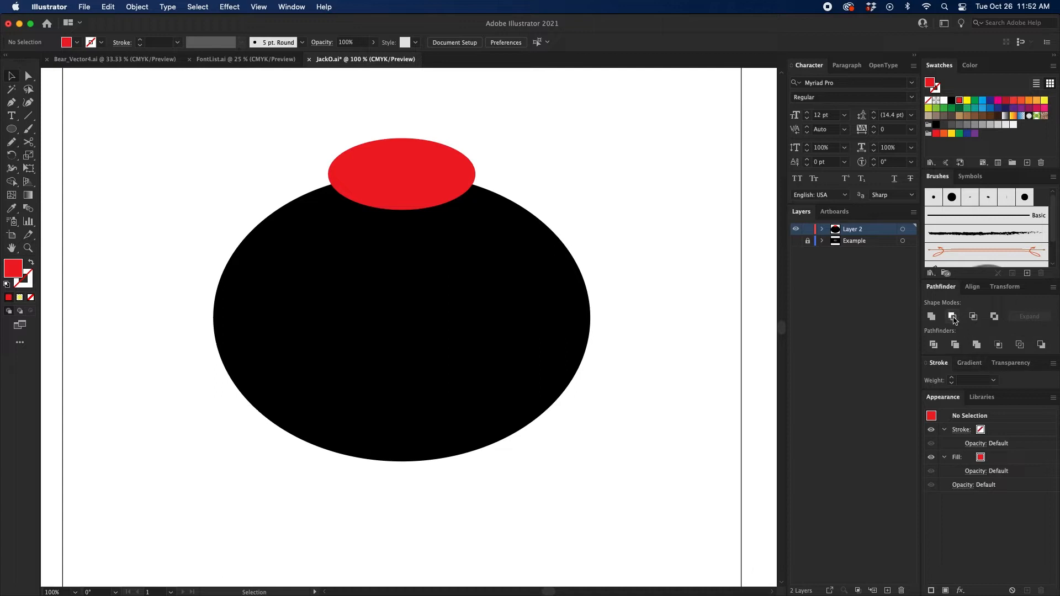
{"action": "scroll", "coordinate": [598, 191], "scroll_direction": "up", "scroll_amount": 1}
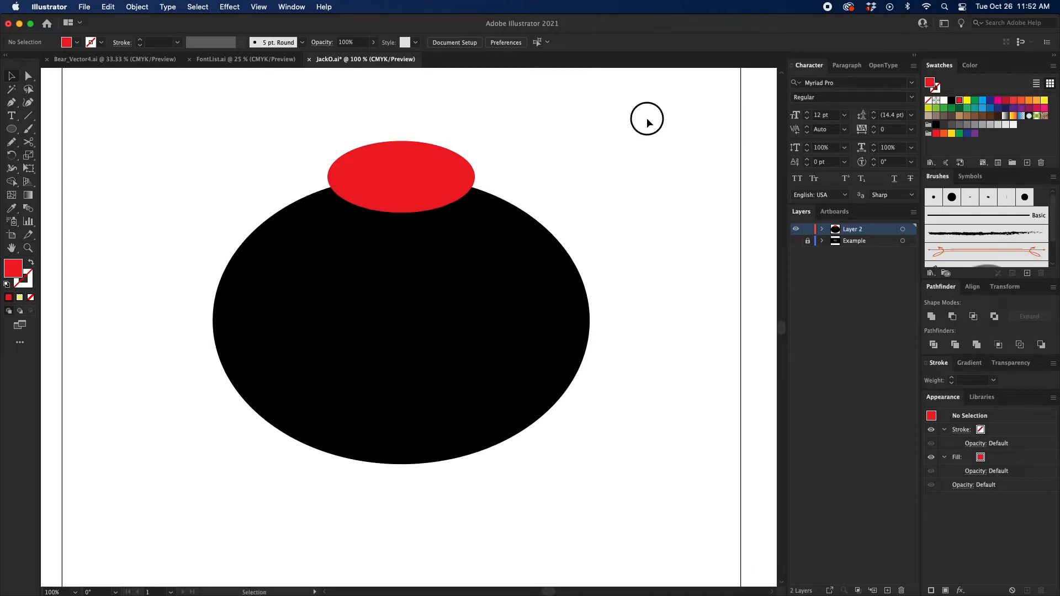
Step: Subtract the red ellipse from the black one with Minus Front to cut a curved notch in its top
{"action": "left_click_drag", "start_coordinate": [647, 119], "coordinate": [5, 510]}
{"action": "left_click_drag", "start_coordinate": [522, 313], "coordinate": [348, 311]}
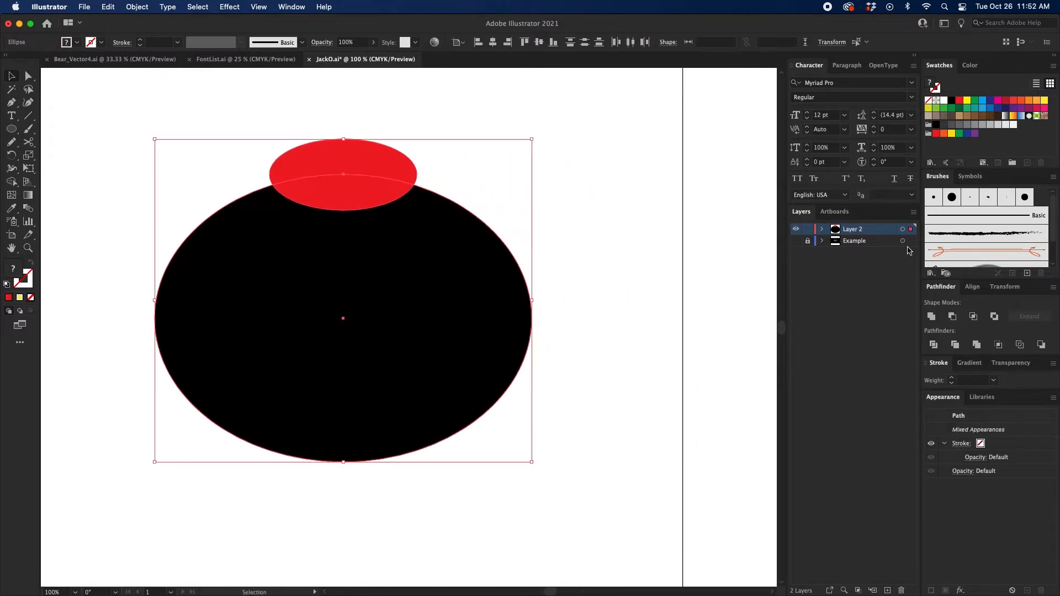
{"action": "left_click", "coordinate": [952, 318]}
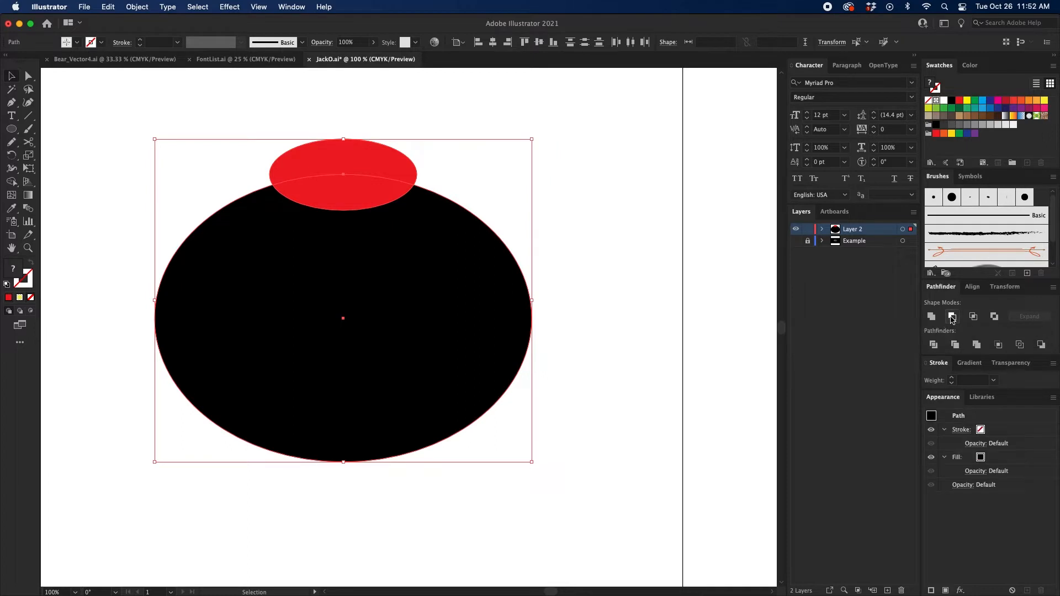
{"action": "left_click_drag", "start_coordinate": [457, 180], "coordinate": [561, 196]}
{"action": "left_click", "coordinate": [592, 170]}
Step: Round the two sharp corner points of the top notch into smooth curves with the Direct Selection tool
{"action": "key", "text": "a"}
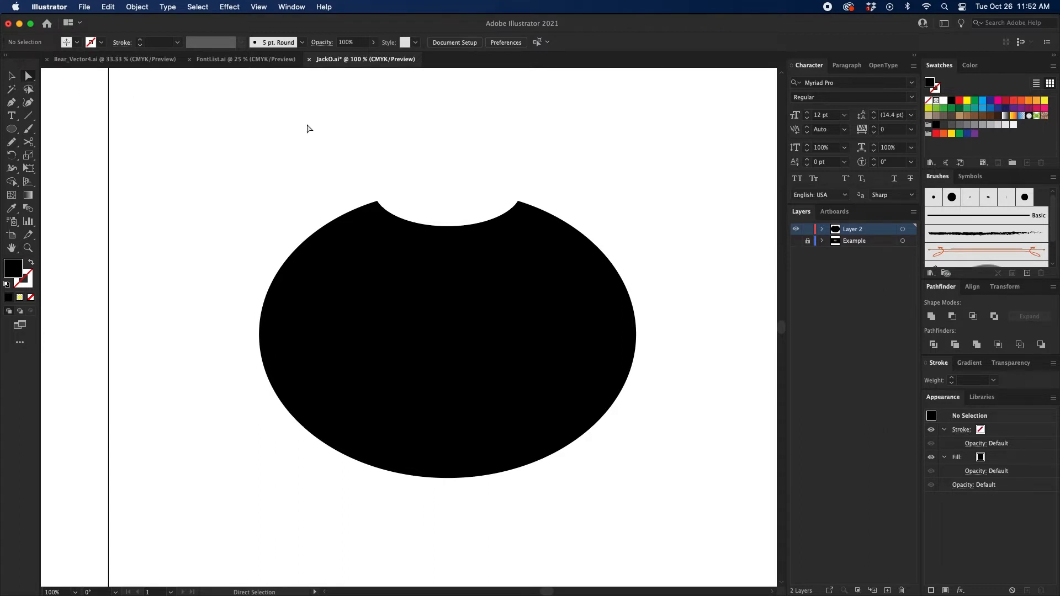
{"action": "left_click", "coordinate": [367, 206]}
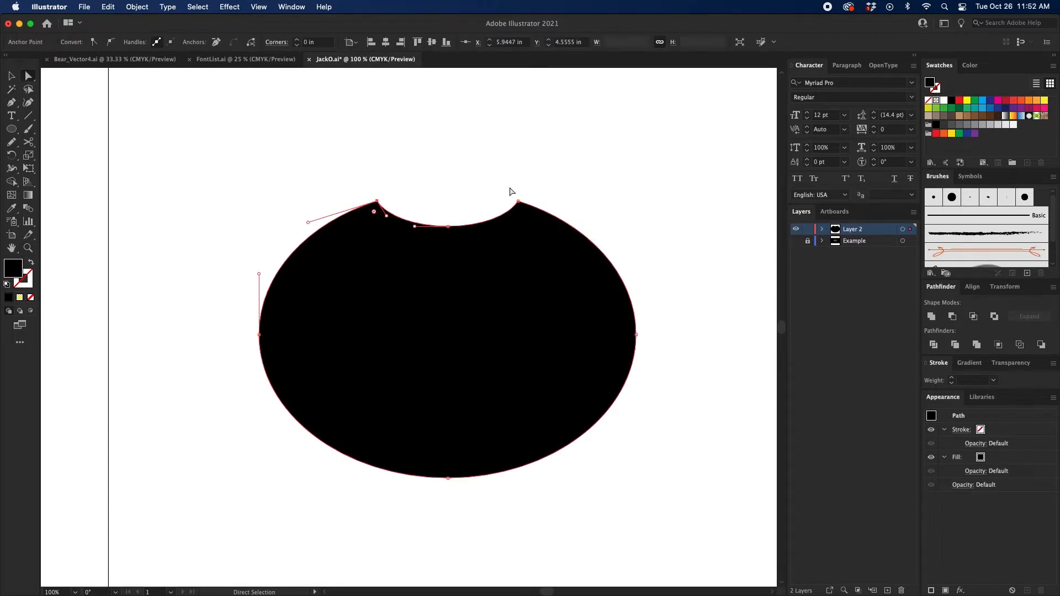
{"action": "left_click_drag", "start_coordinate": [535, 193], "coordinate": [510, 210]}
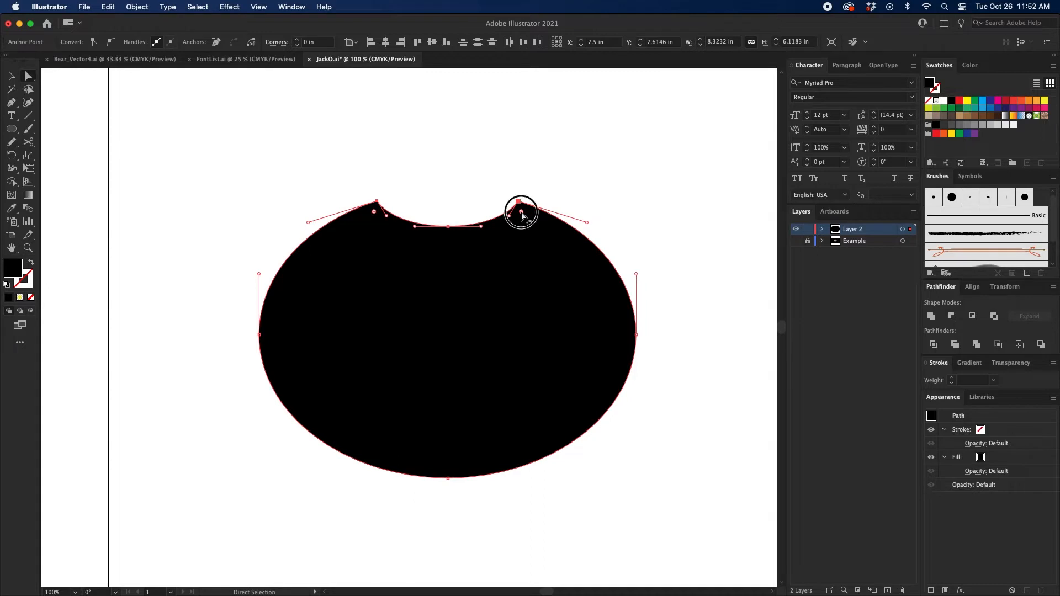
{"action": "left_click_drag", "start_coordinate": [516, 213], "coordinate": [575, 466]}
{"action": "left_click", "coordinate": [665, 190]}
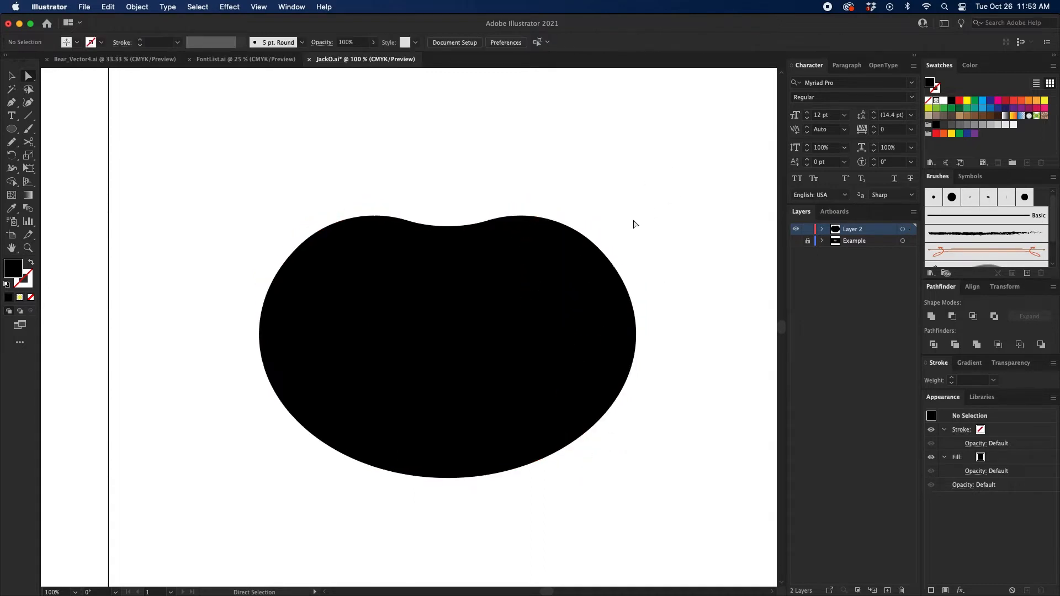
Step: Fill the notched pumpkin shape with the orange swatch C=0 M=80 Y=95 K=0
{"action": "scroll", "coordinate": [629, 215], "scroll_direction": "right", "scroll_amount": 3}
{"action": "scroll", "coordinate": [629, 215], "scroll_direction": "down", "scroll_amount": 2}
{"action": "key", "text": "v"}
{"action": "left_click", "coordinate": [577, 255]}
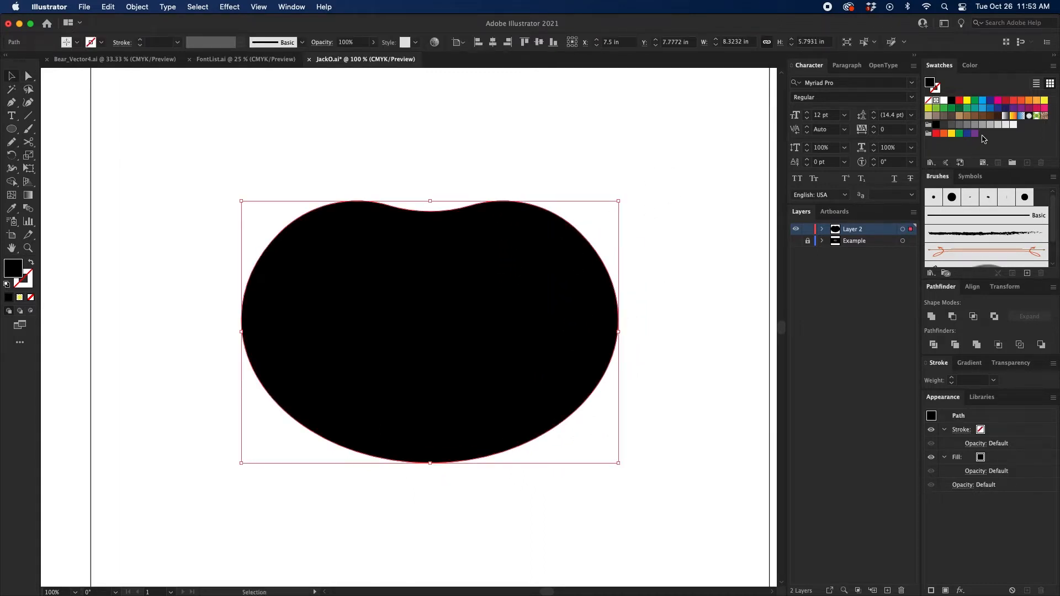
{"action": "left_click", "coordinate": [1021, 105]}
{"action": "scroll", "coordinate": [613, 143], "scroll_direction": "down", "scroll_amount": 1}
{"action": "scroll", "coordinate": [612, 144], "scroll_direction": "right", "scroll_amount": 1}
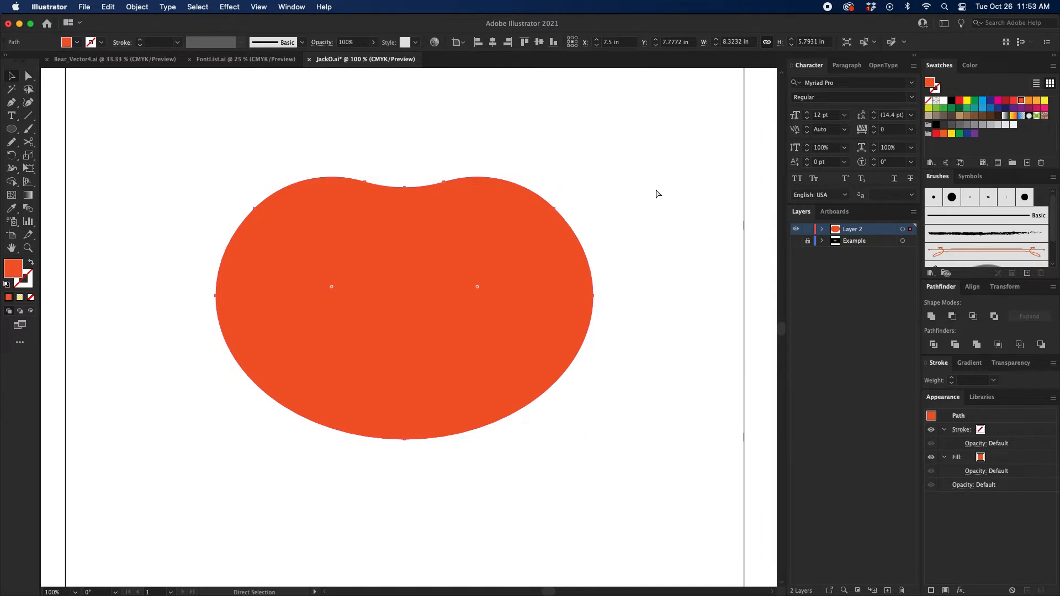
Step: Add a copy of the pumpkin shape in front with no fill and a 50 pt black stroke
{"action": "left_click", "coordinate": [936, 100]}
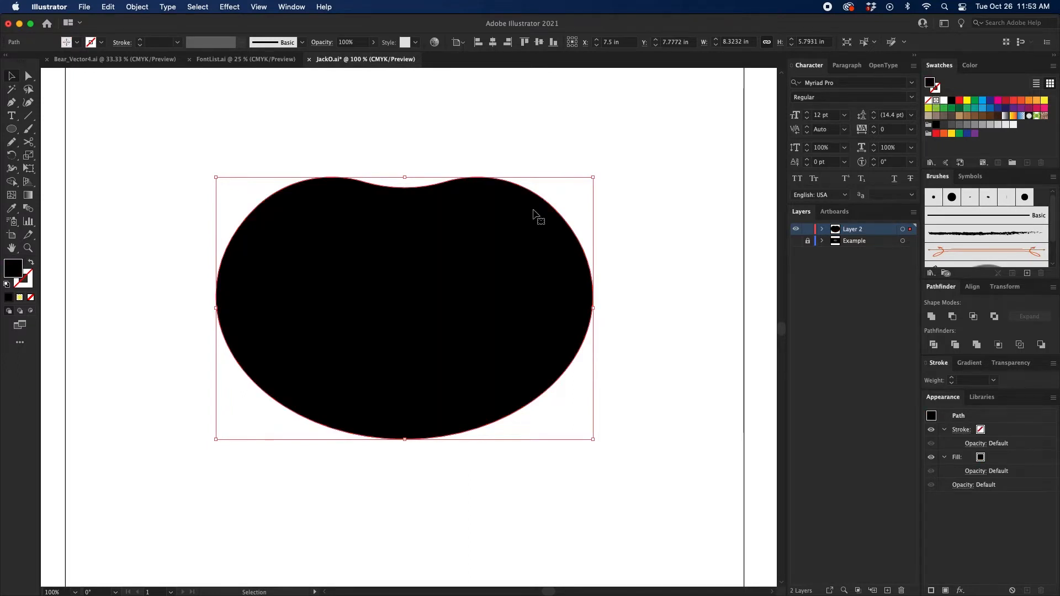
{"action": "key", "text": "super+z"}
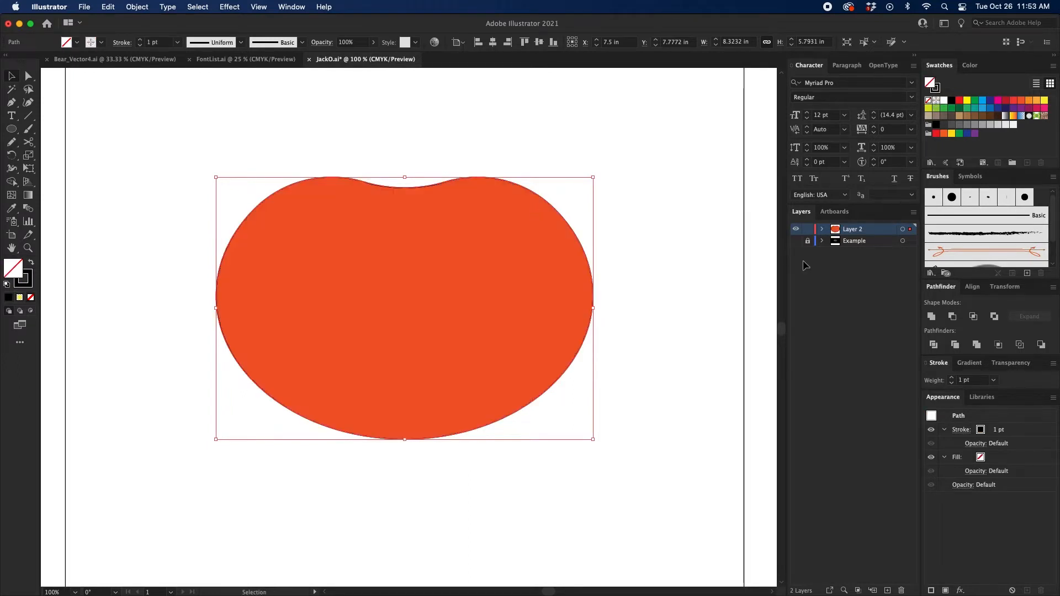
{"action": "left_click", "coordinate": [951, 378], "text": "shift"}
{"action": "left_click", "coordinate": [951, 377], "text": "shift"}
{"action": "left_click", "coordinate": [951, 378], "text": "shift"}
{"action": "left_click", "coordinate": [951, 378], "text": "shift"}
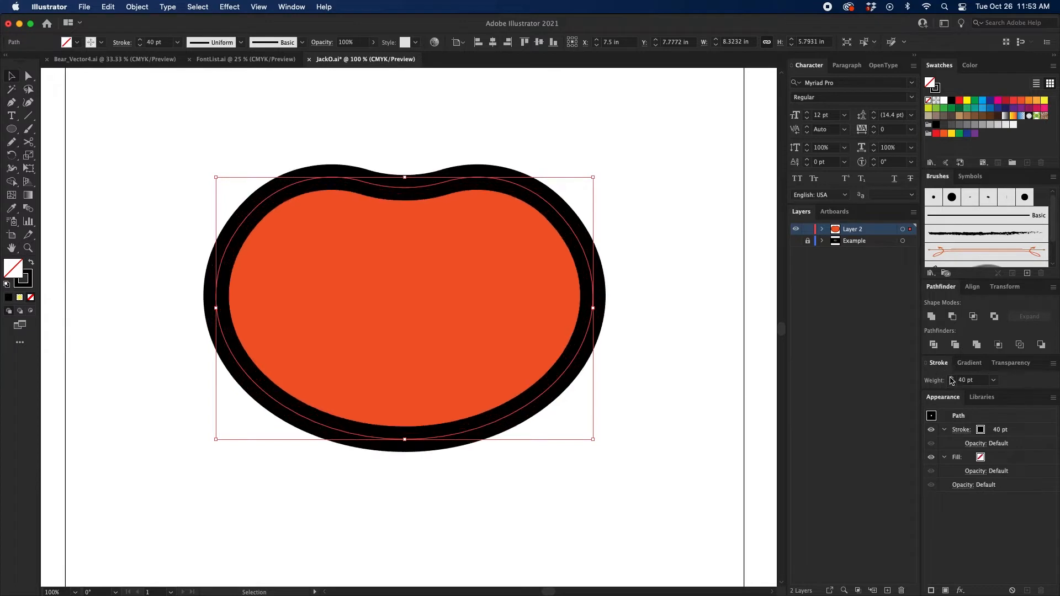
{"action": "left_click", "coordinate": [950, 377], "text": "shift"}
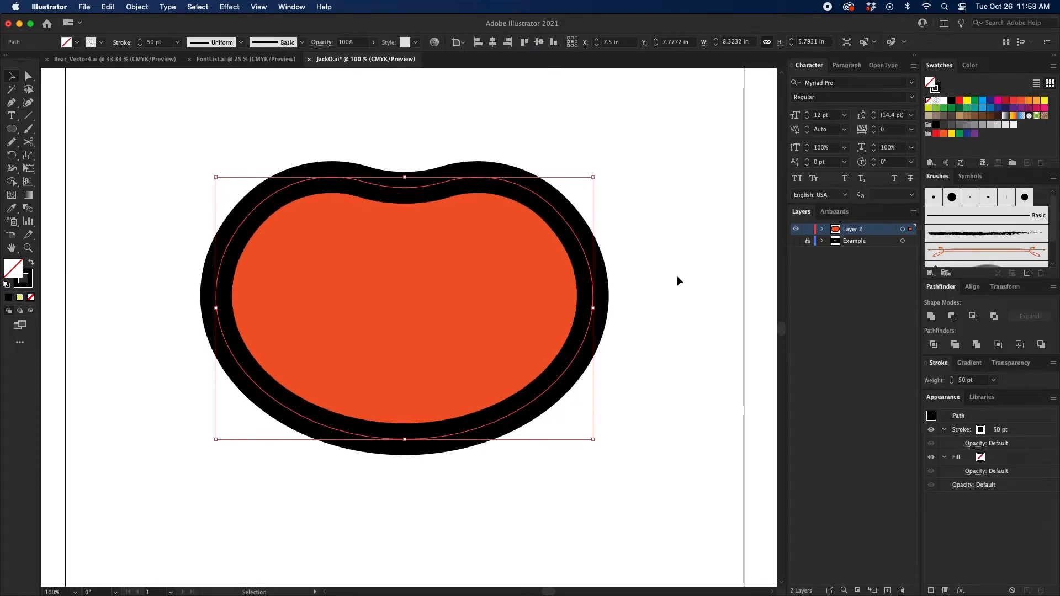
Step: Expand Layer 2 to list its paths
{"action": "scroll", "coordinate": [696, 274], "scroll_direction": "up", "scroll_amount": 2}
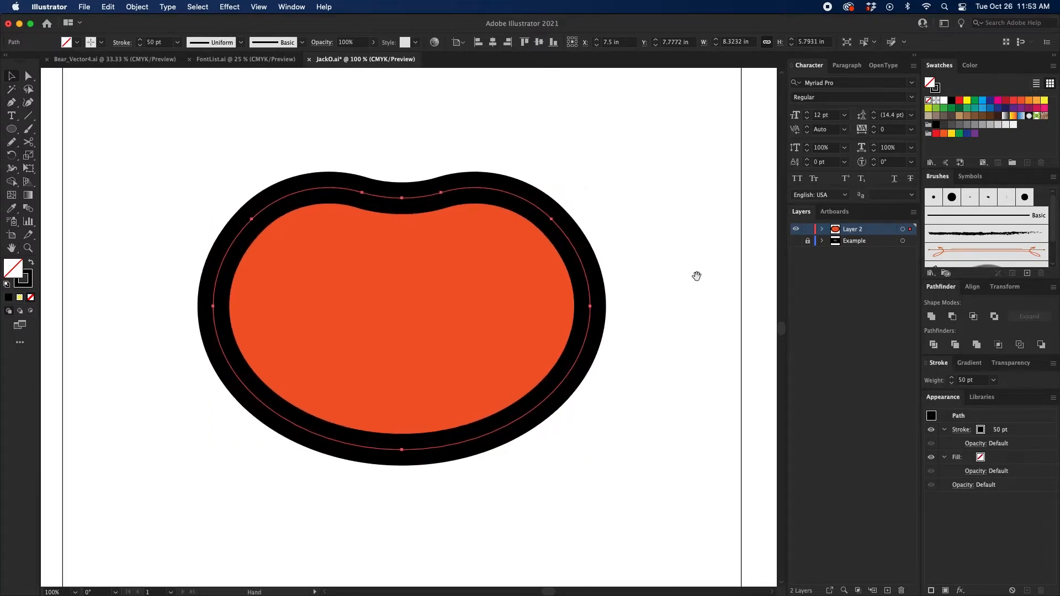
{"action": "left_click", "coordinate": [823, 230]}
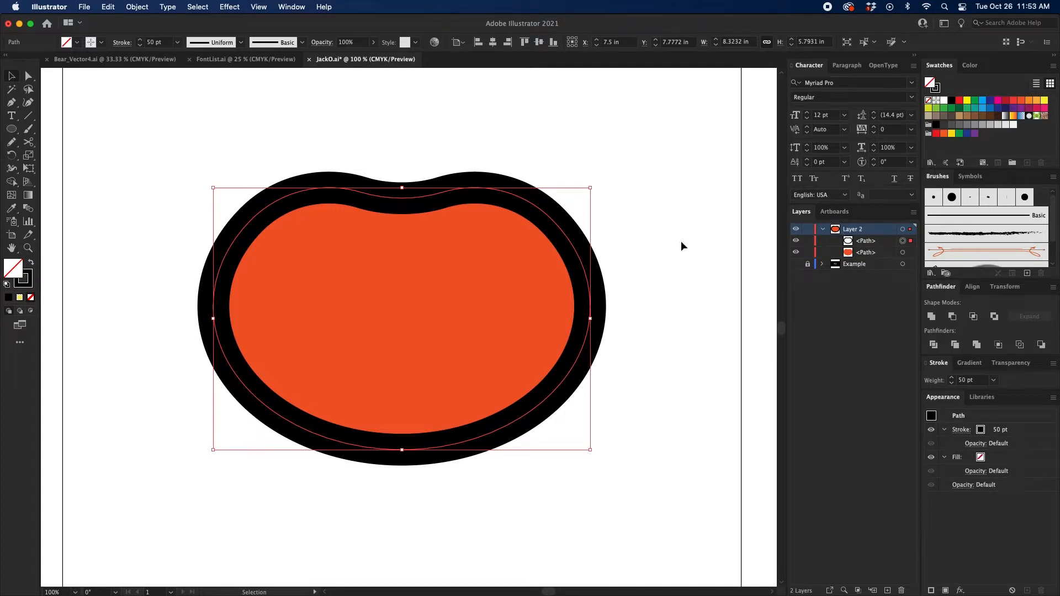
Step: Rename Layer 2, which holds the pumpkin shapes, as Fill
{"action": "left_click", "coordinate": [652, 244]}
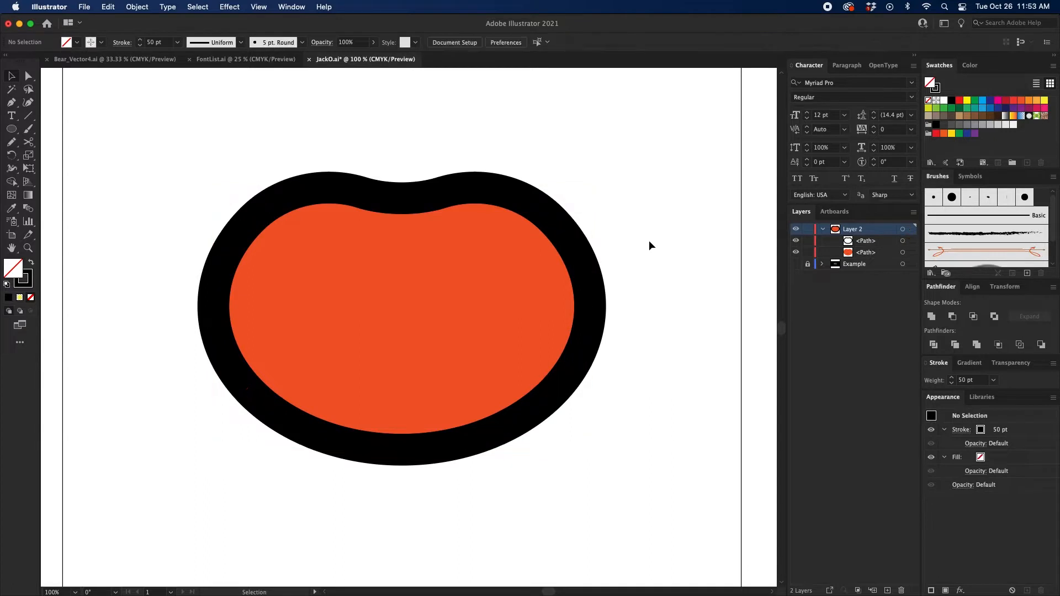
{"action": "mouse_move", "coordinate": [648, 237]}
{"action": "left_mouse_down"}
{"action": "mouse_move", "coordinate": [660, 246]}
{"action": "mouse_move", "coordinate": [665, 229]}
{"action": "mouse_move", "coordinate": [663, 246]}
{"action": "left_mouse_up"}
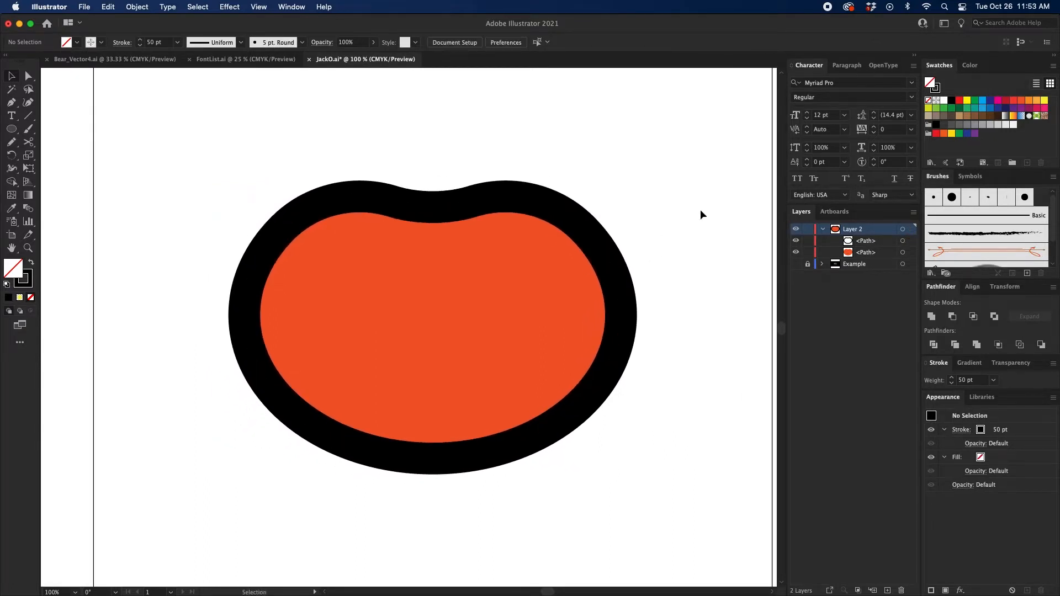
{"action": "left_click", "coordinate": [563, 225]}
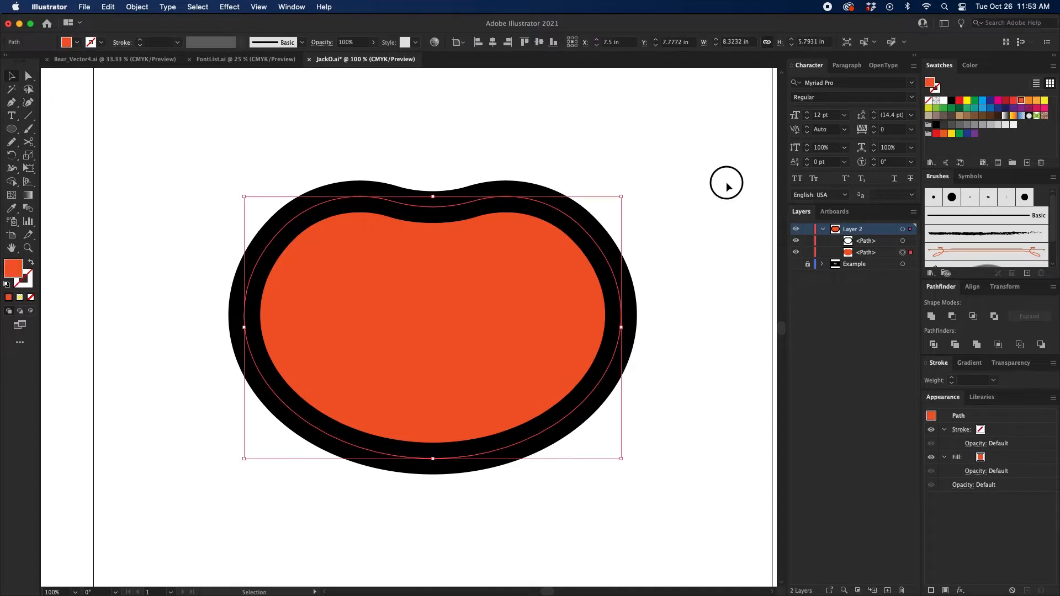
{"action": "left_click_drag", "start_coordinate": [694, 204], "coordinate": [558, 351]}
{"action": "double_click", "coordinate": [855, 230]}
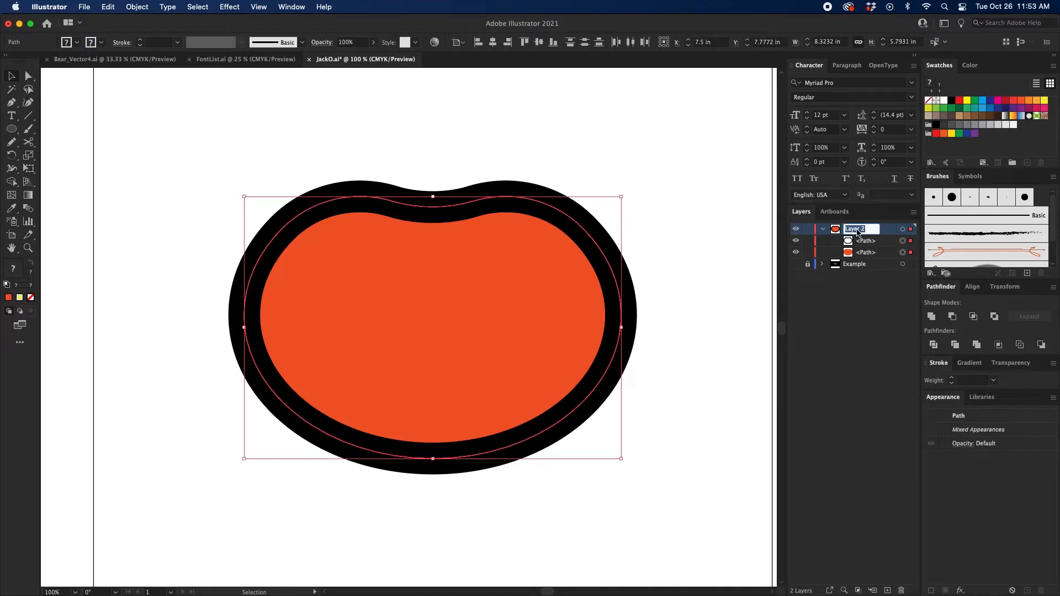
{"action": "type", "text": "Fill"}
{"action": "key", "text": "Return"}
Step: Add a new layer above the Fill layer and name it Outline
{"action": "left_click", "coordinate": [887, 591]}
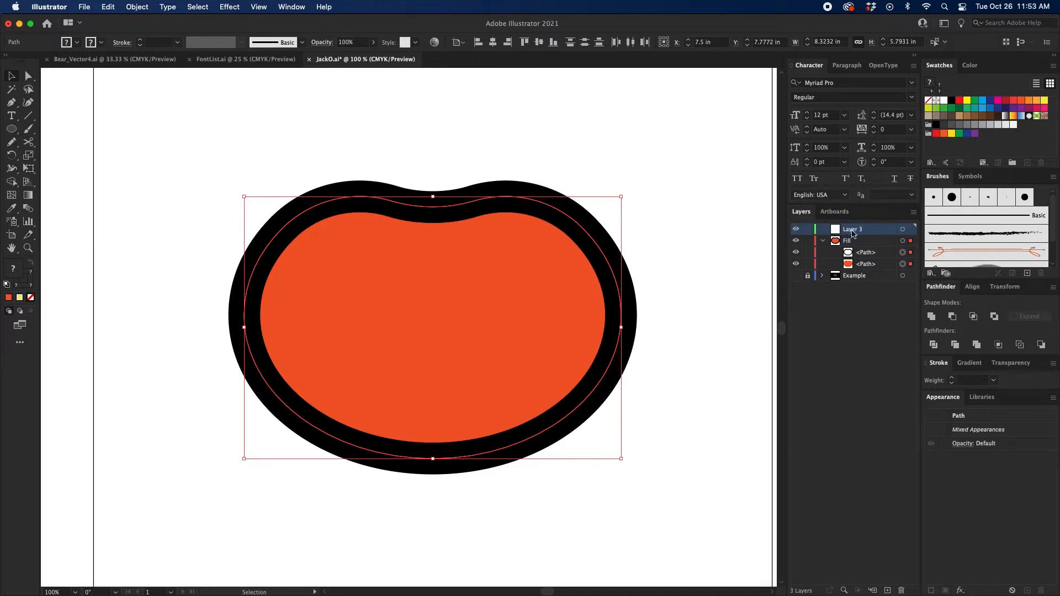
{"action": "double_click", "coordinate": [853, 230]}
{"action": "type", "text": "Outline"}
{"action": "key", "text": "Return"}
Step: Move the black-stroked pumpkin path into the Outline layer and lock the Fill layer
{"action": "left_click", "coordinate": [676, 260]}
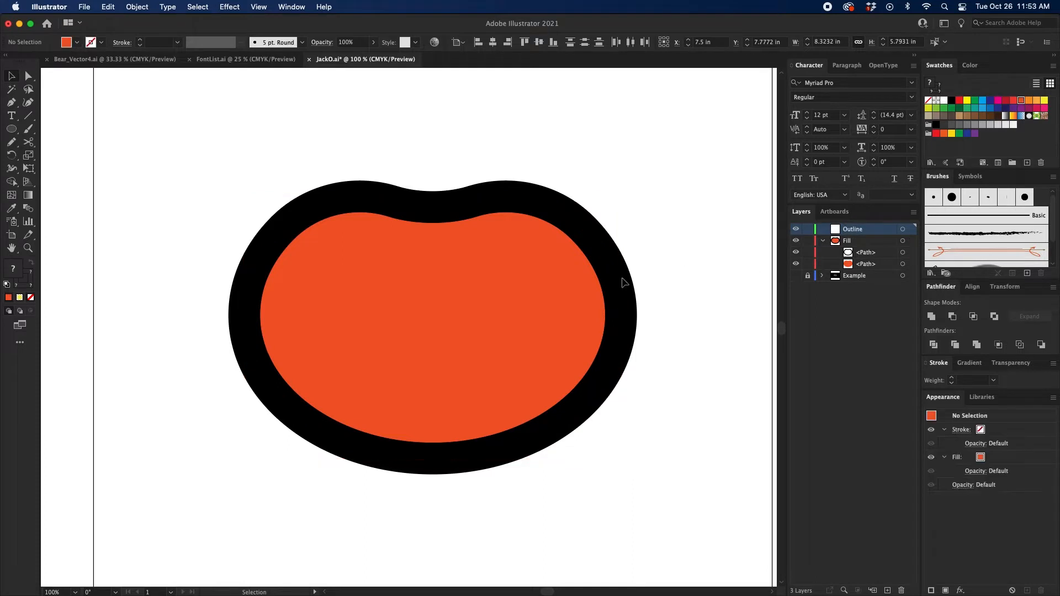
{"action": "left_click", "coordinate": [625, 284]}
{"action": "left_click_drag", "start_coordinate": [870, 253], "coordinate": [870, 229]}
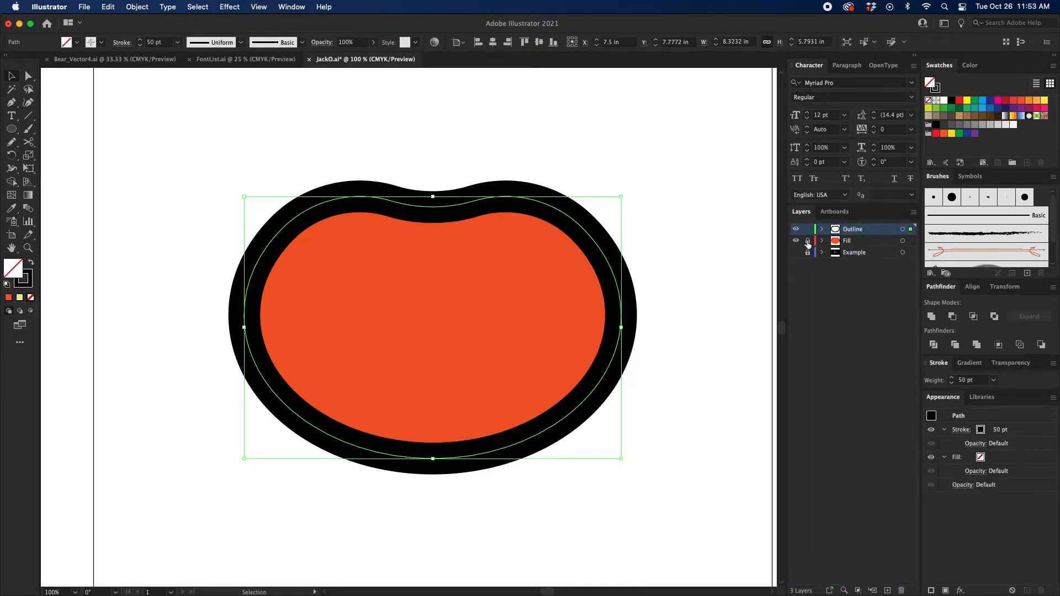
{"action": "left_click", "coordinate": [655, 224]}
Step: Draw two curved rib lines with the Pen tool from the pumpkin's top edge down its left side, the inner one longer
{"action": "scroll", "coordinate": [718, 221], "scroll_direction": "up", "scroll_amount": 1}
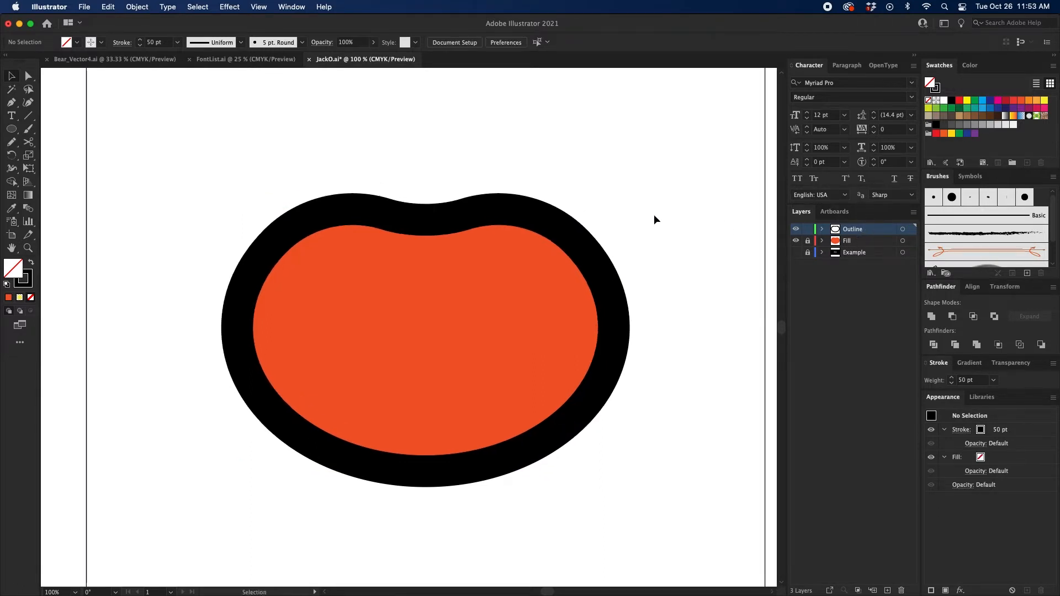
{"action": "key", "text": "p"}
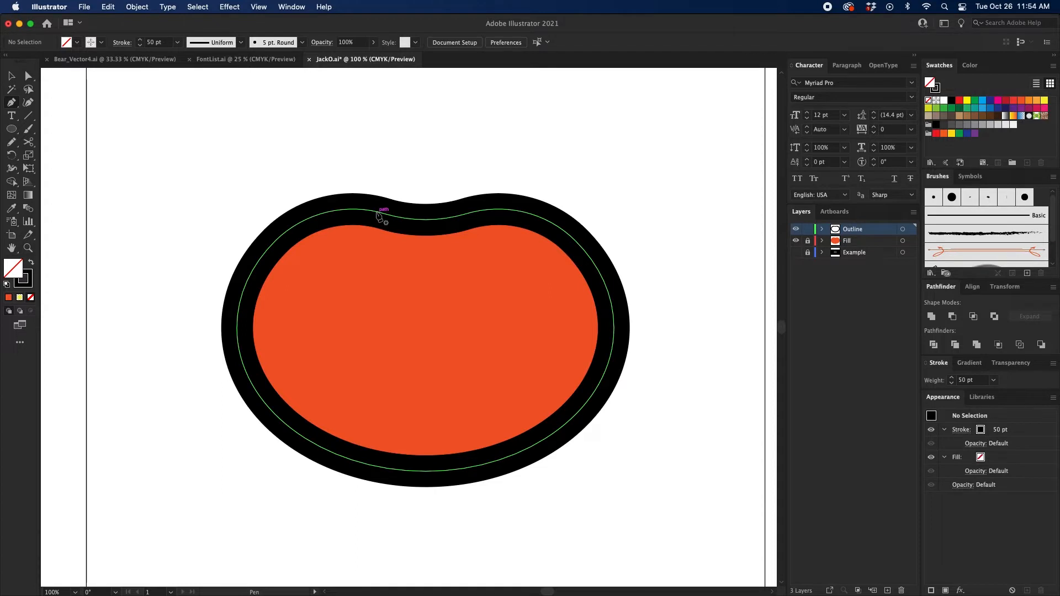
{"action": "left_click", "coordinate": [374, 212]}
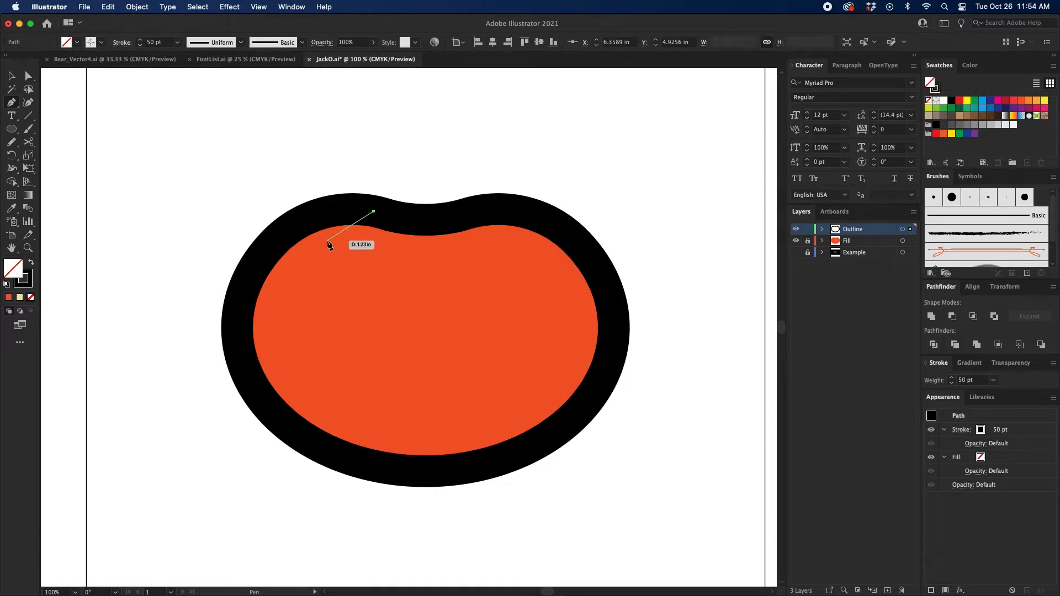
{"action": "left_click", "coordinate": [293, 301]}
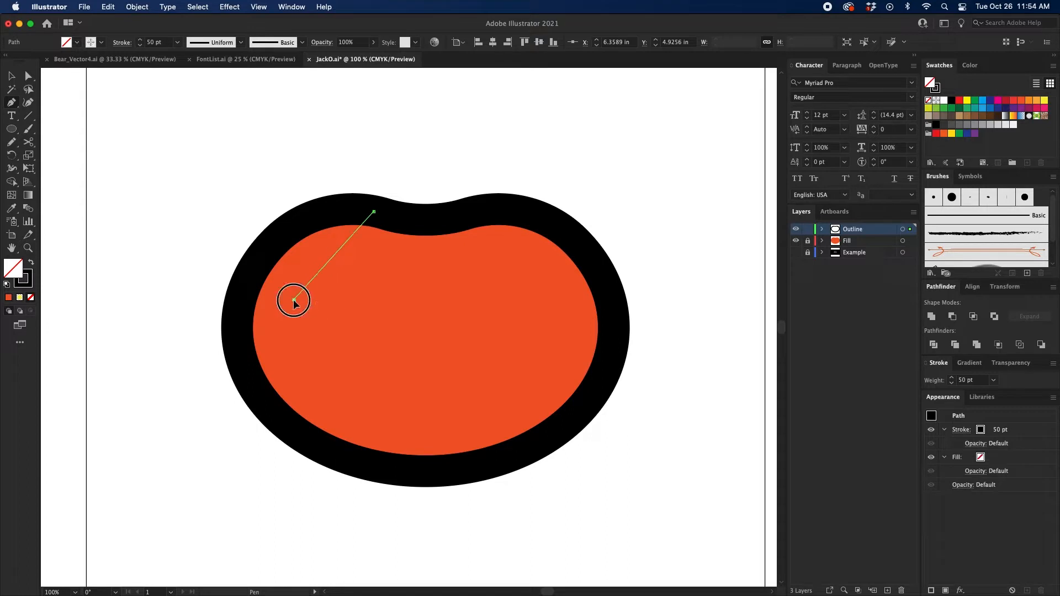
{"action": "left_click_drag", "start_coordinate": [293, 300], "coordinate": [280, 374]}
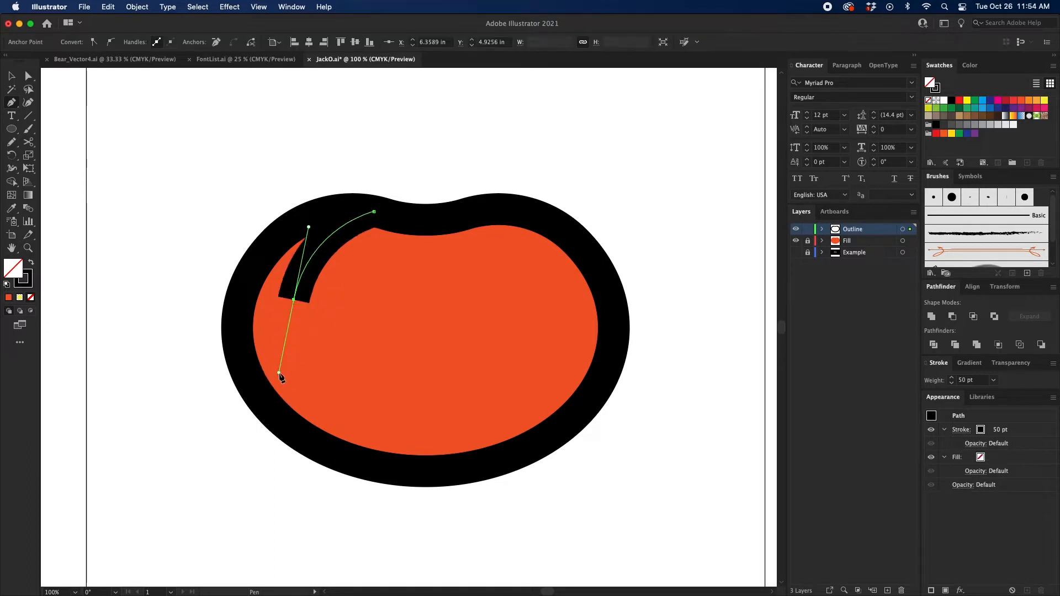
{"action": "left_click", "coordinate": [443, 153], "text": "super"}
{"action": "left_click", "coordinate": [408, 220], "text": "super"}
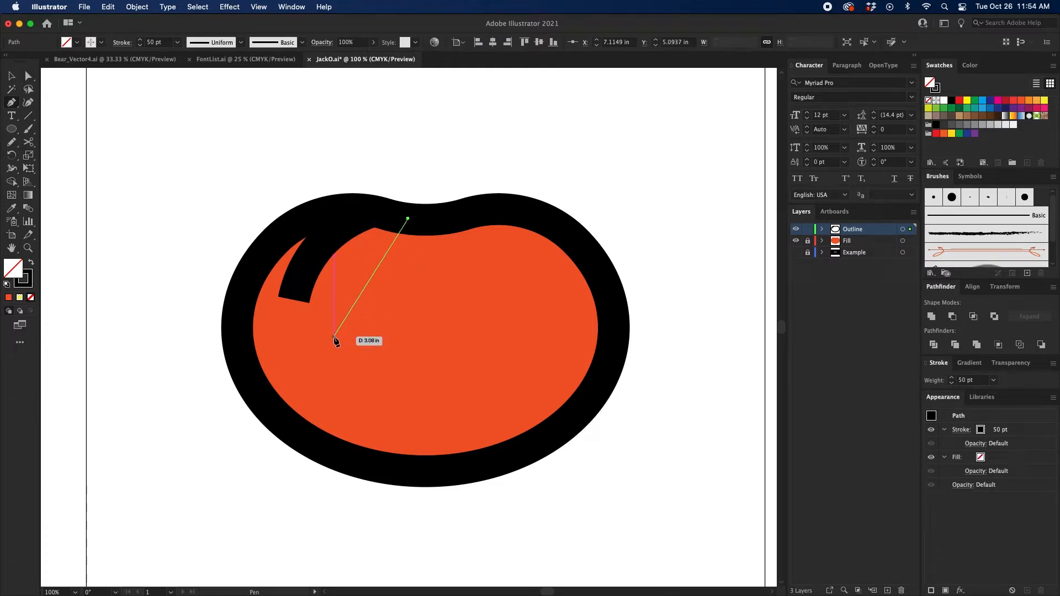
{"action": "left_click_drag", "start_coordinate": [336, 337], "coordinate": [334, 435]}
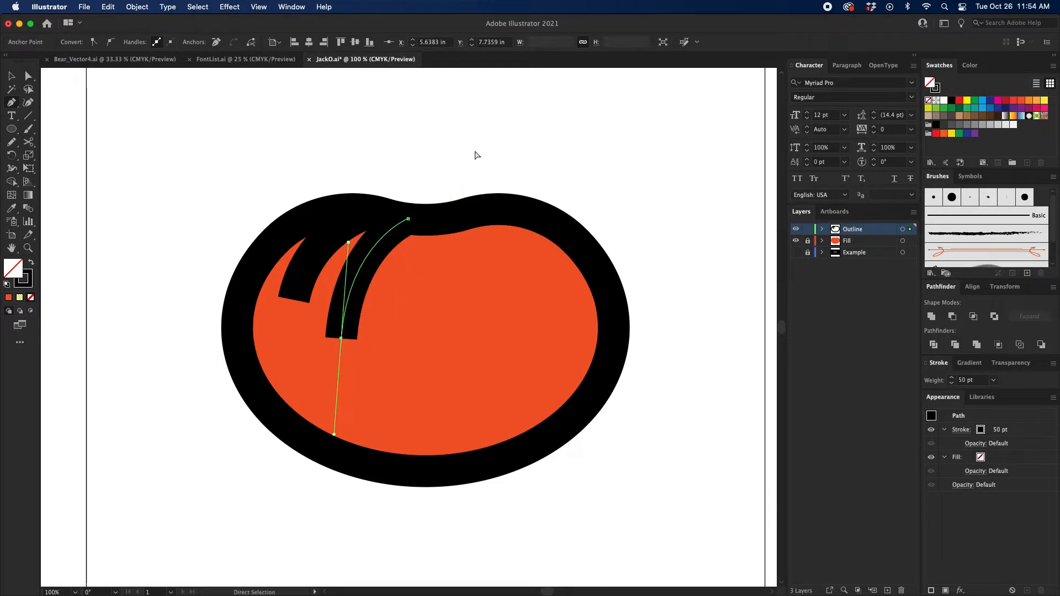
{"action": "left_click", "coordinate": [477, 155], "text": "super"}
Step: Draw two curved rib lines from the pumpkin's top edge down its right side, a short inner one and a long outer one
{"action": "left_click", "coordinate": [443, 219]}
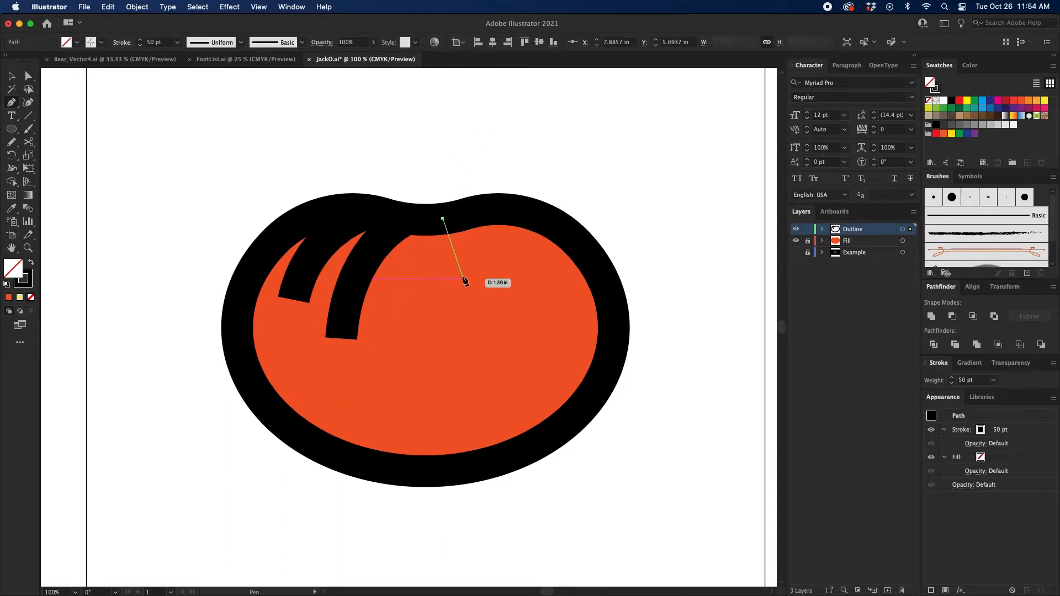
{"action": "left_click_drag", "start_coordinate": [474, 291], "coordinate": [484, 346]}
{"action": "left_click", "coordinate": [614, 185], "text": "super"}
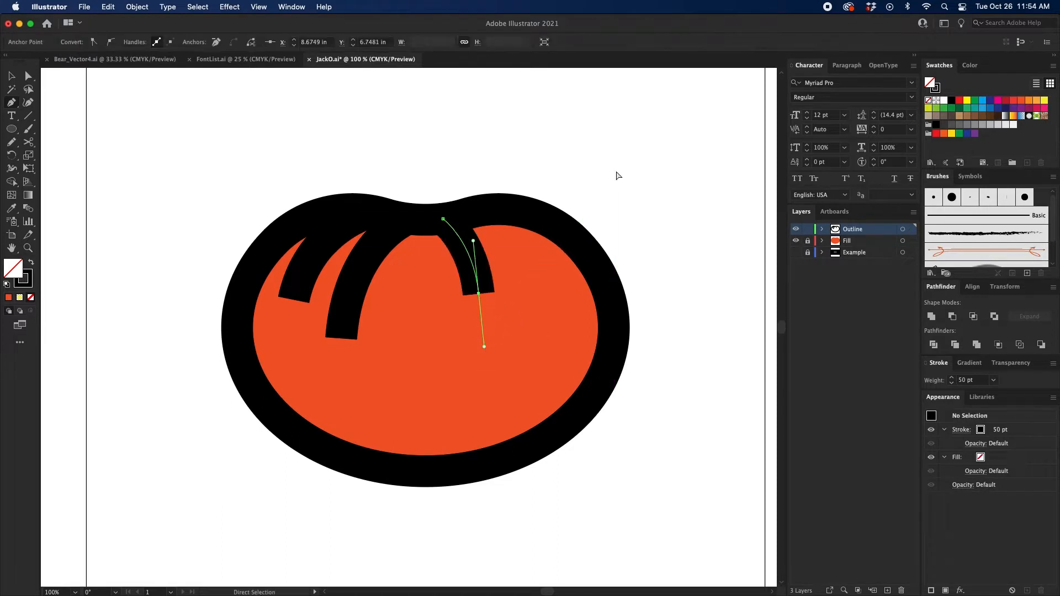
{"action": "left_click", "coordinate": [478, 212]}
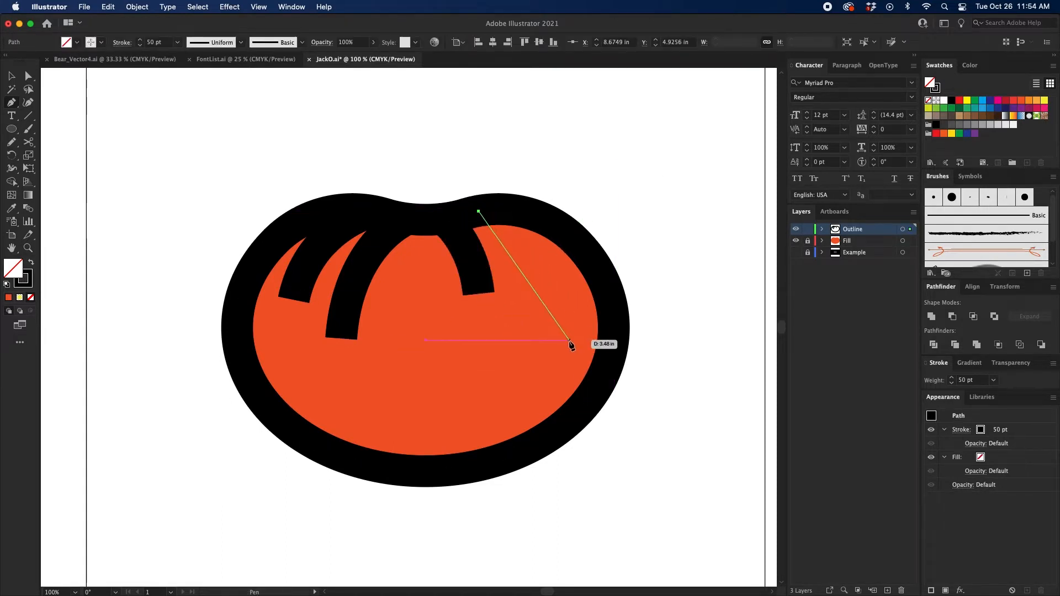
{"action": "left_click_drag", "start_coordinate": [574, 341], "coordinate": [572, 449]}
{"action": "left_click", "coordinate": [688, 390], "text": "super"}
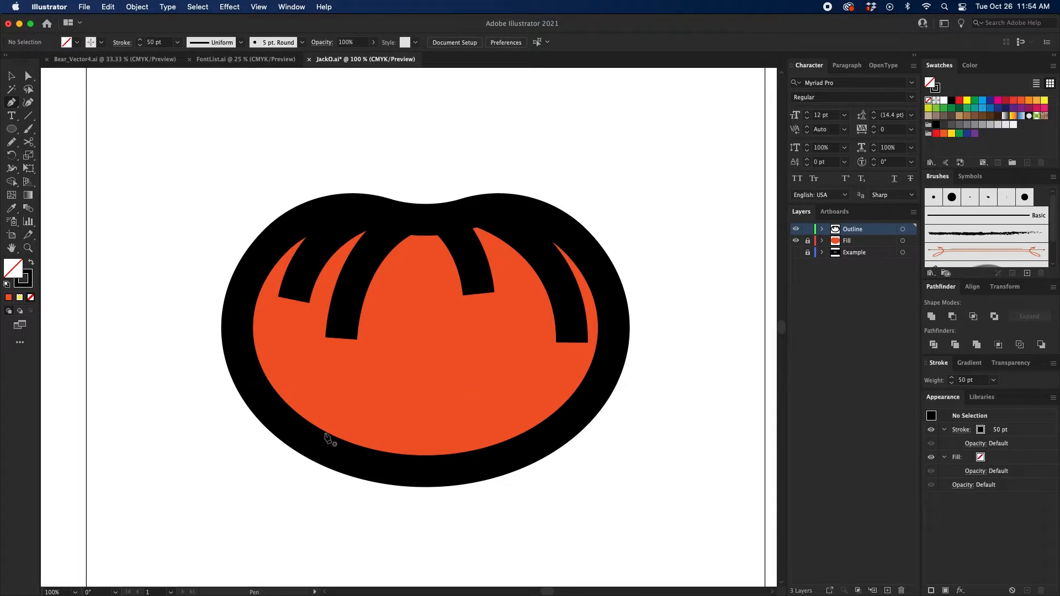
Step: Draw two curved rib lines from the pumpkin's bottom edge up its left side, a long outer one and a short inner one
{"action": "left_click", "coordinate": [363, 461], "text": "super"}
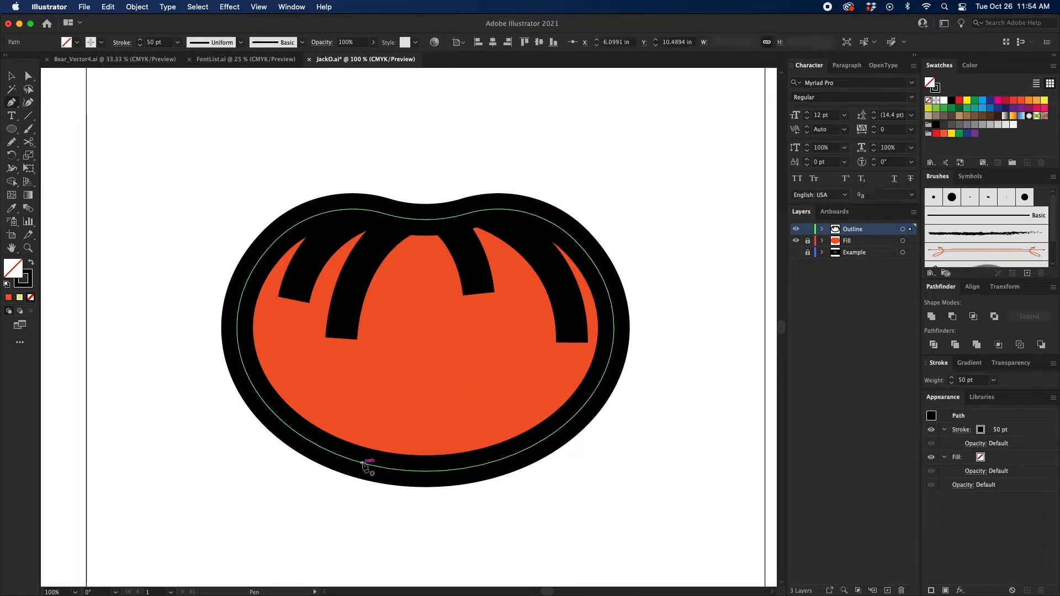
{"action": "left_click", "coordinate": [362, 463]}
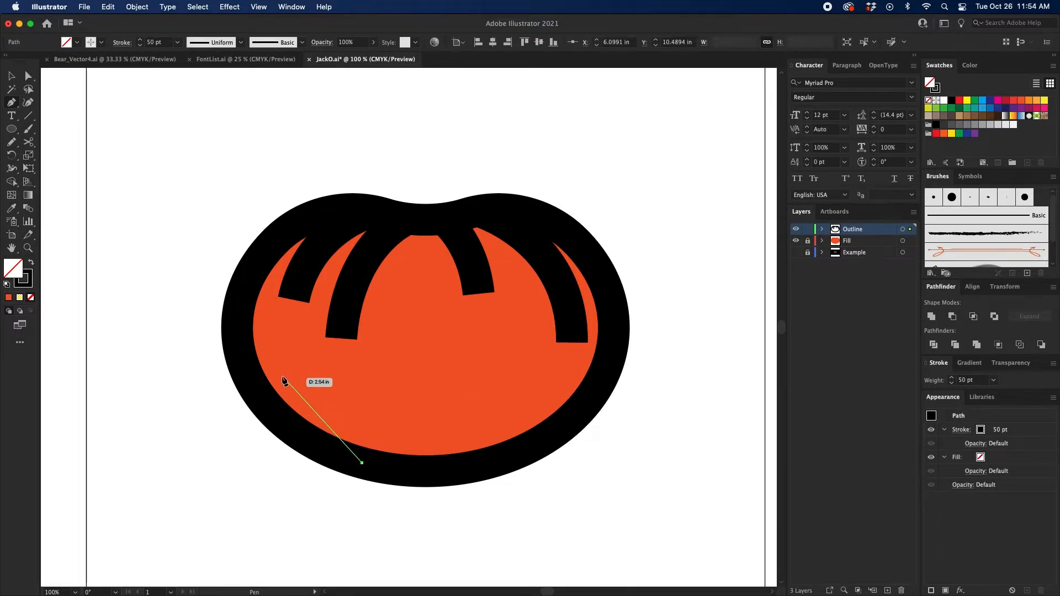
{"action": "left_click_drag", "start_coordinate": [288, 363], "coordinate": [276, 297]}
{"action": "left_click", "coordinate": [460, 498], "text": "super"}
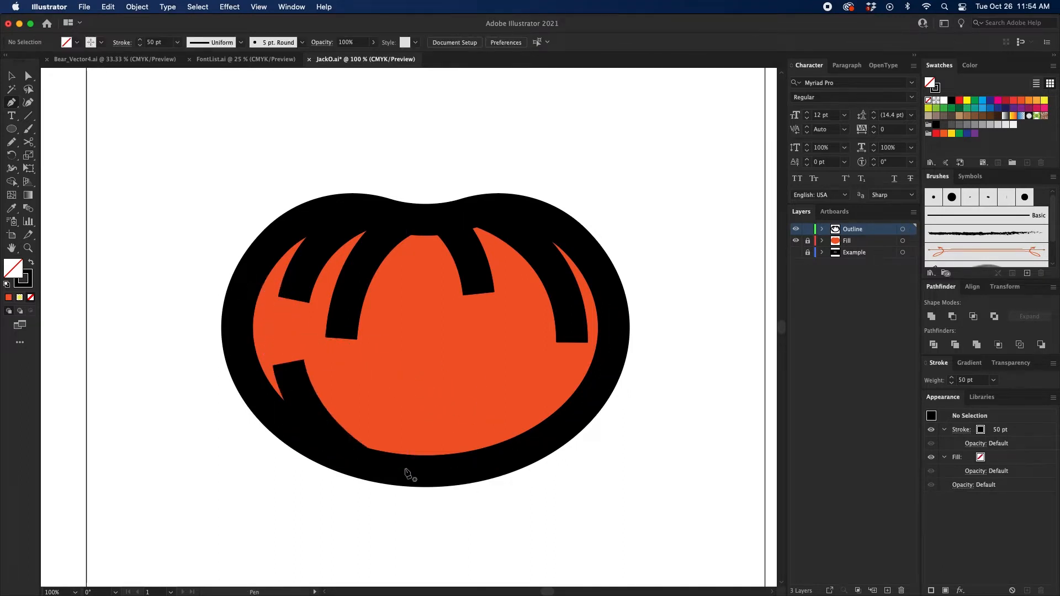
{"action": "left_click_drag", "start_coordinate": [403, 469], "coordinate": [352, 391]}
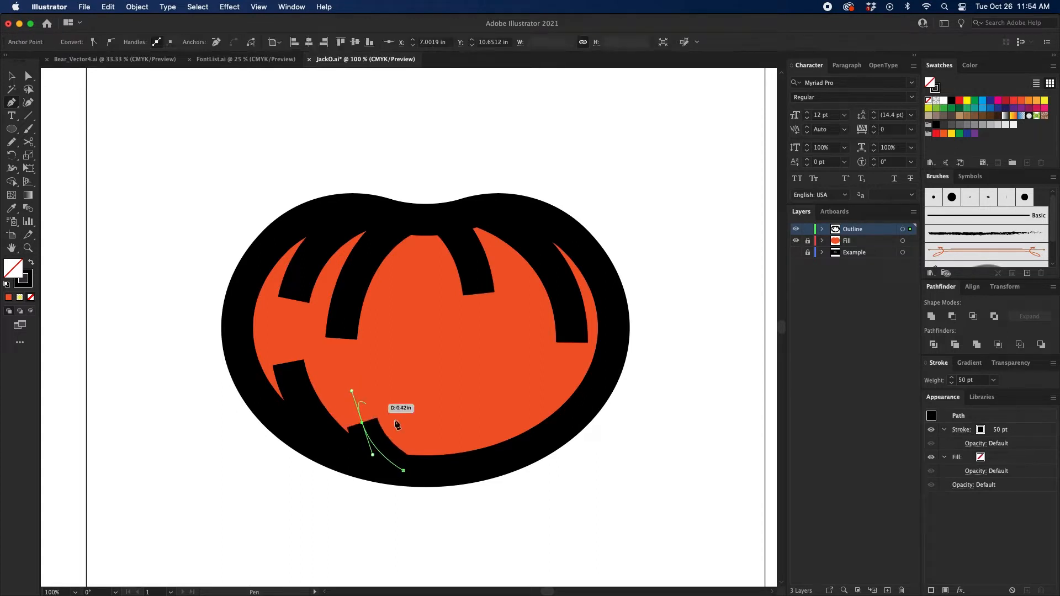
{"action": "left_click", "coordinate": [461, 503], "text": "super"}
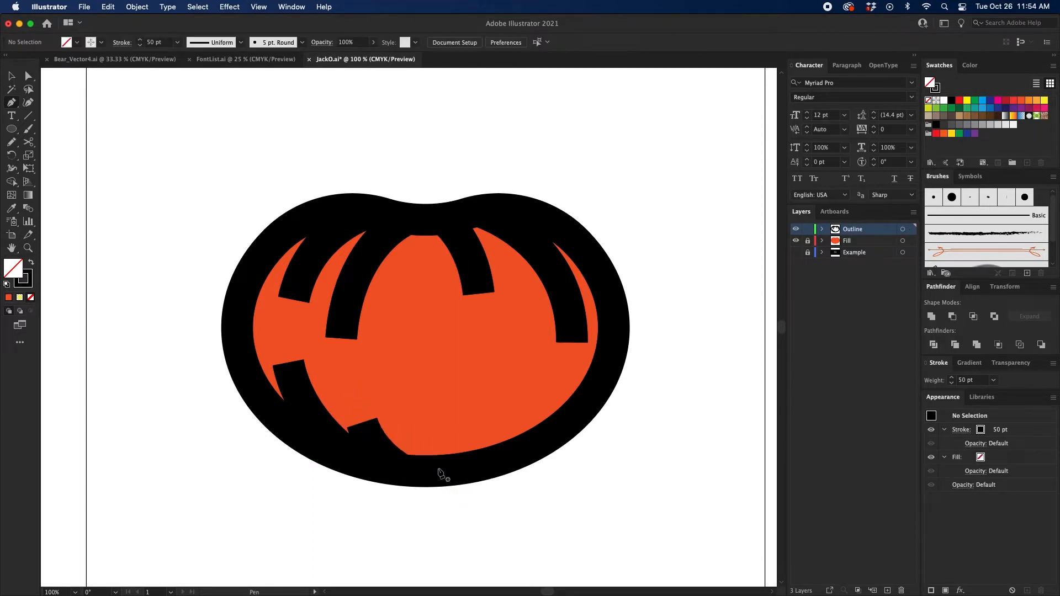
Step: Draw two curved rib lines from the pumpkin's bottom edge up its right side, a short inner one and a long outer one
{"action": "left_click", "coordinate": [440, 470]}
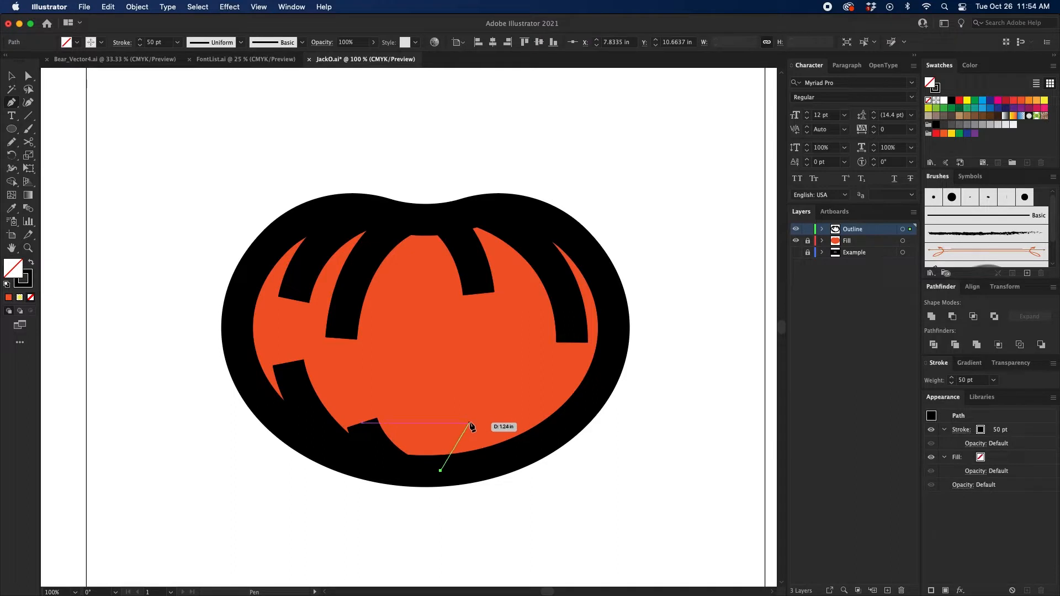
{"action": "left_click_drag", "start_coordinate": [480, 417], "coordinate": [489, 375]}
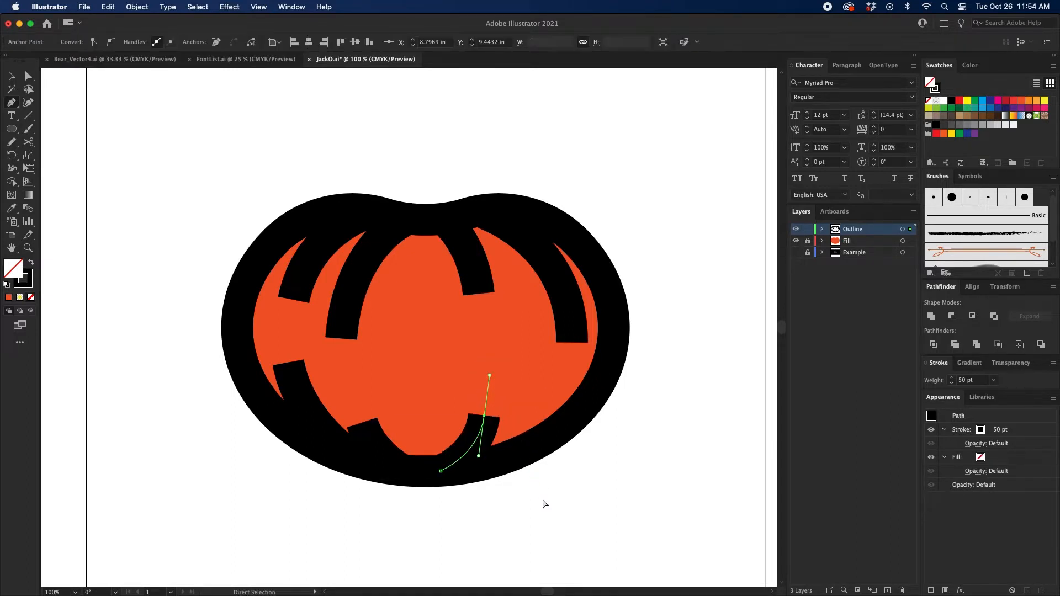
{"action": "left_click", "coordinate": [542, 499], "text": "super"}
{"action": "left_click", "coordinate": [492, 461]}
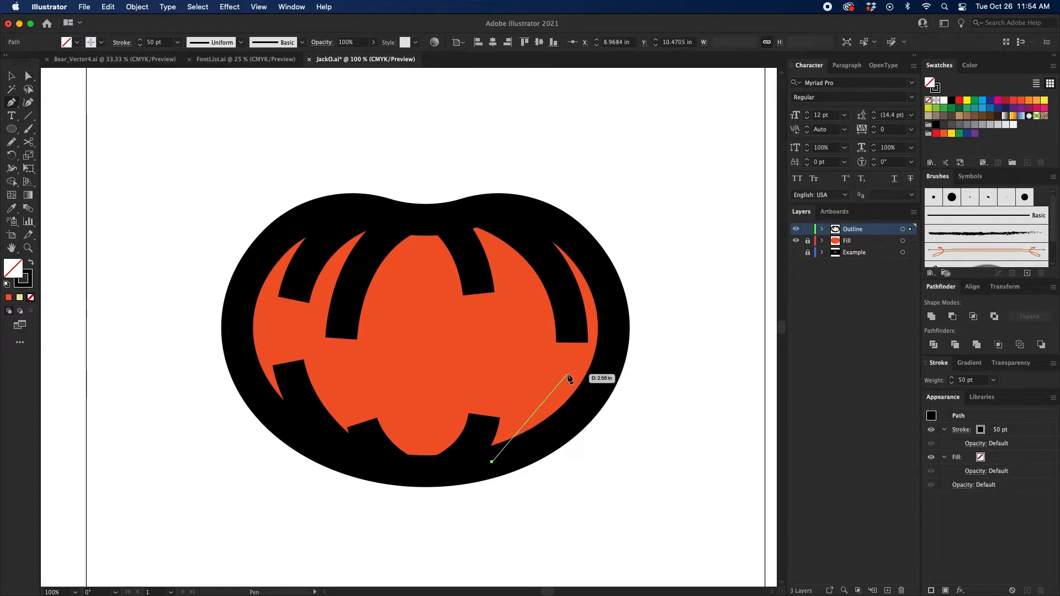
{"action": "left_click_drag", "start_coordinate": [567, 374], "coordinate": [577, 296]}
Step: Select all eight rib lines without the pumpkin outline and taper their strokes with Width Profile 4
{"action": "key", "text": "v"}
{"action": "left_click", "coordinate": [822, 228]}
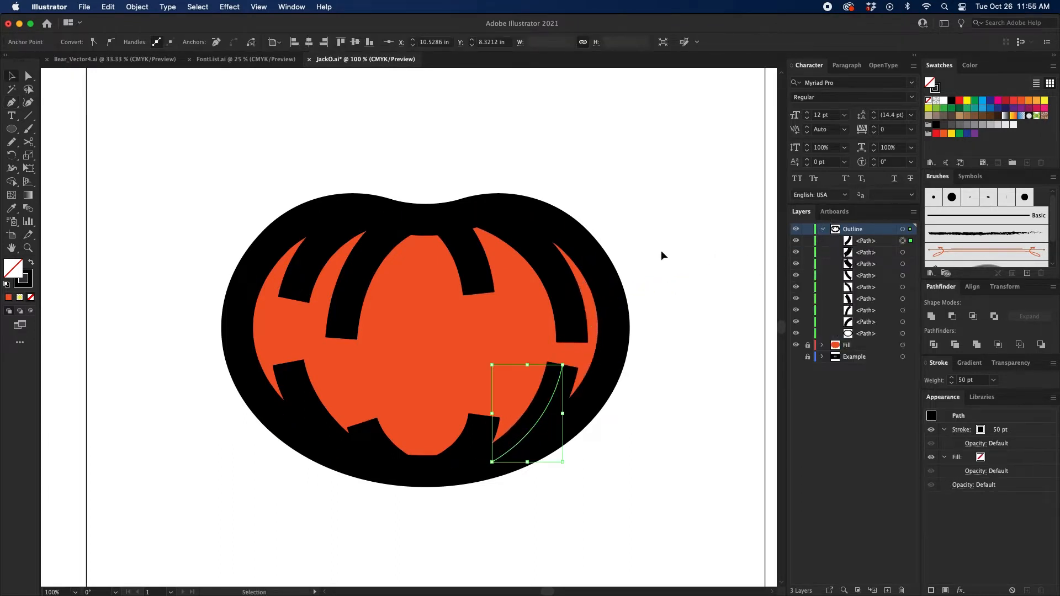
{"action": "left_click", "coordinate": [662, 253]}
{"action": "left_click", "coordinate": [567, 303]}
{"action": "left_click", "coordinate": [464, 248], "text": "shift"}
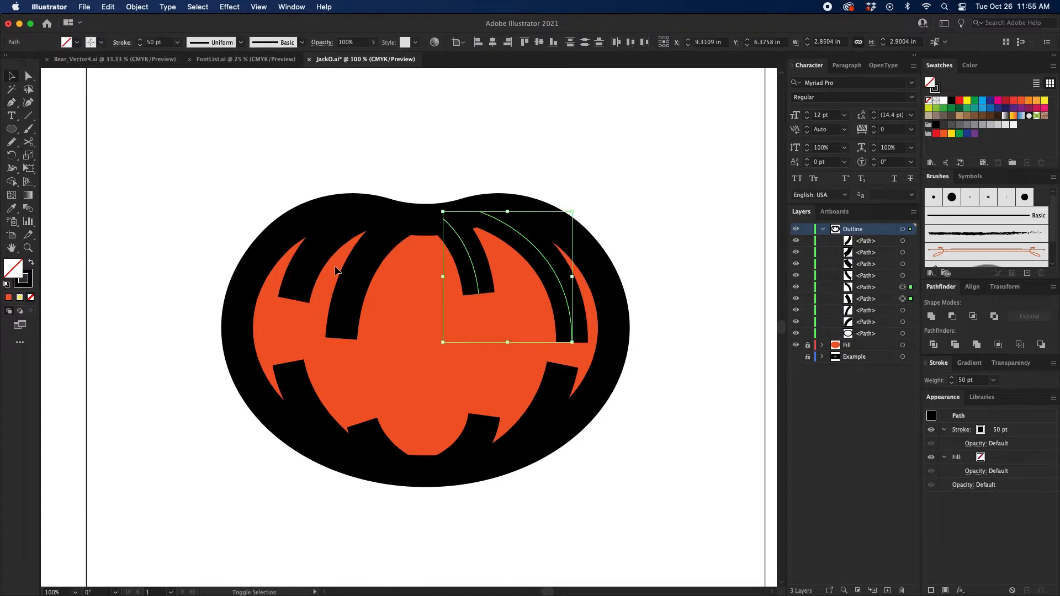
{"action": "left_click", "coordinate": [360, 273], "text": "shift"}
{"action": "left_click", "coordinate": [302, 271], "text": "shift"}
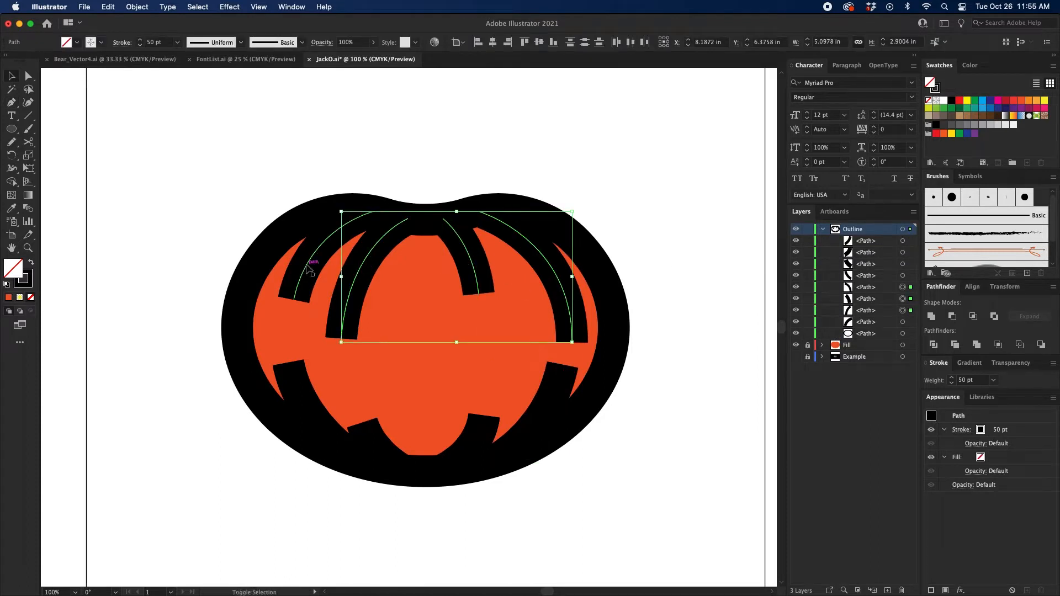
{"action": "left_click", "coordinate": [300, 393], "text": "shift"}
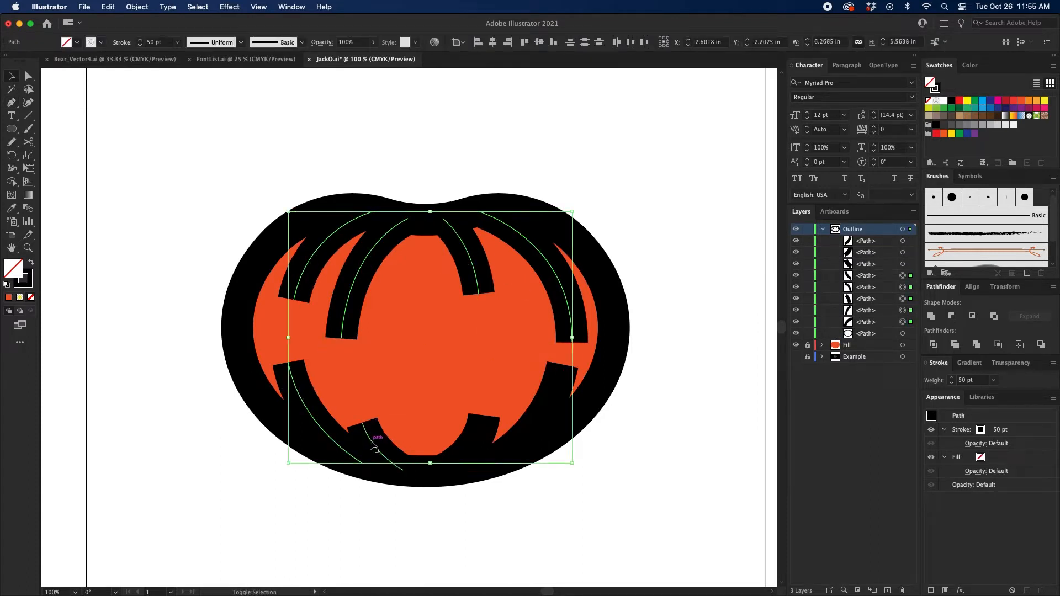
{"action": "left_click", "coordinate": [479, 439], "text": "shift"}
{"action": "left_click", "coordinate": [502, 430], "text": "shift"}
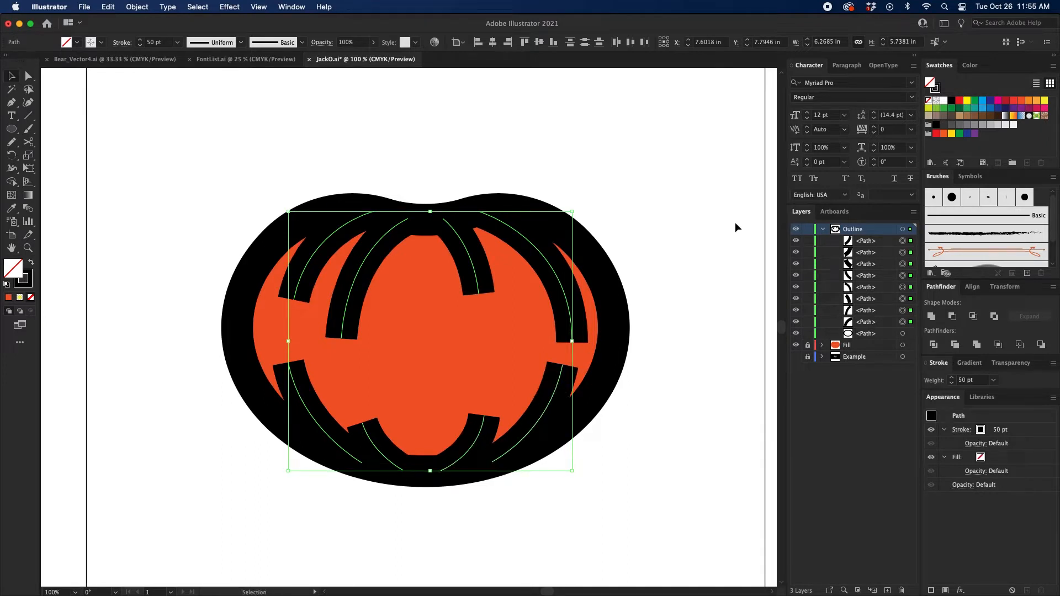
{"action": "left_click", "coordinate": [929, 365]}
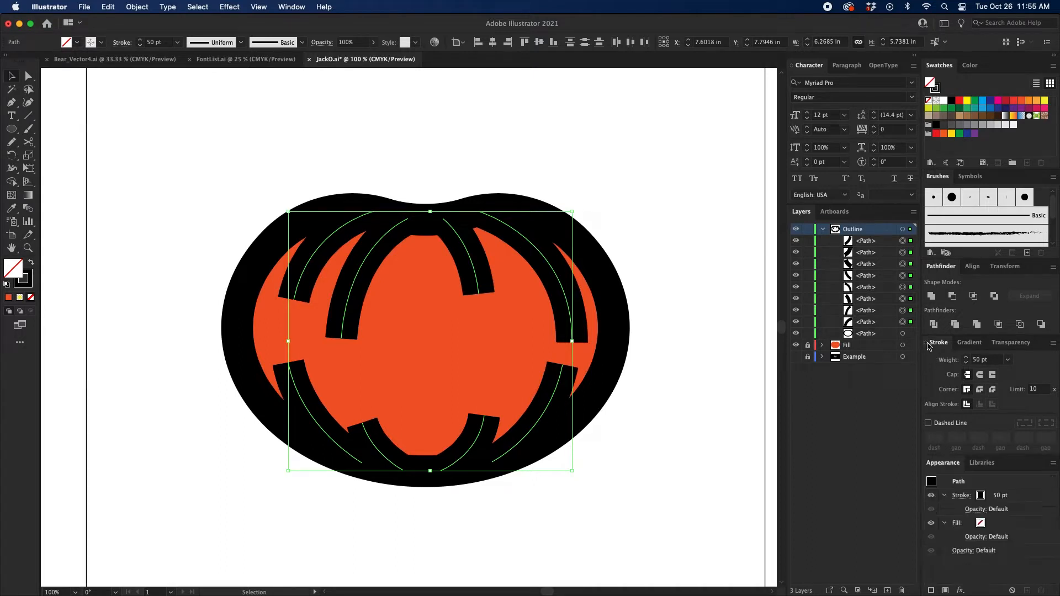
{"action": "left_click", "coordinate": [929, 343]}
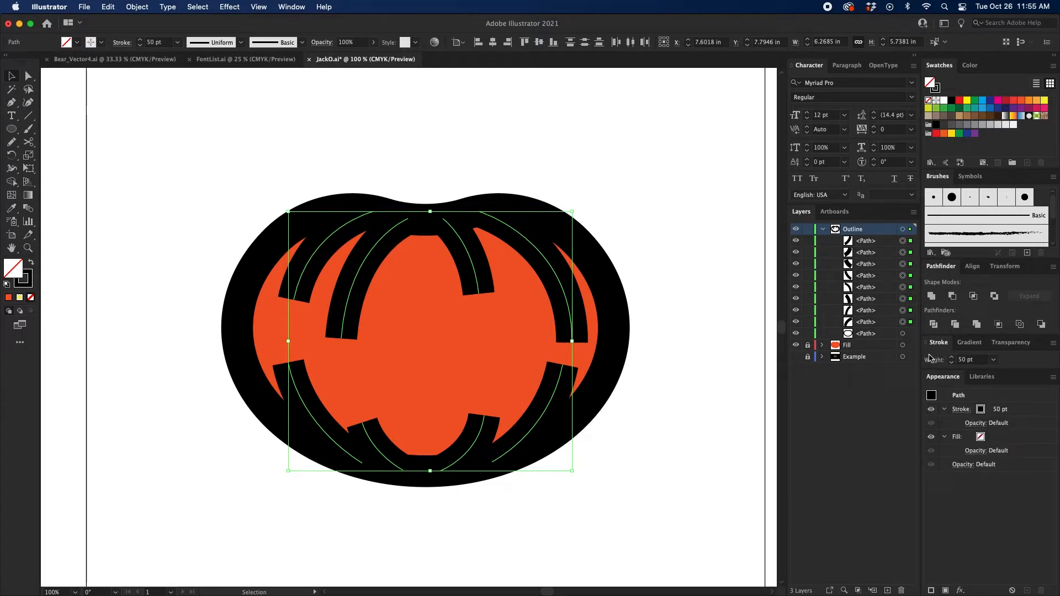
{"action": "left_click", "coordinate": [928, 343]}
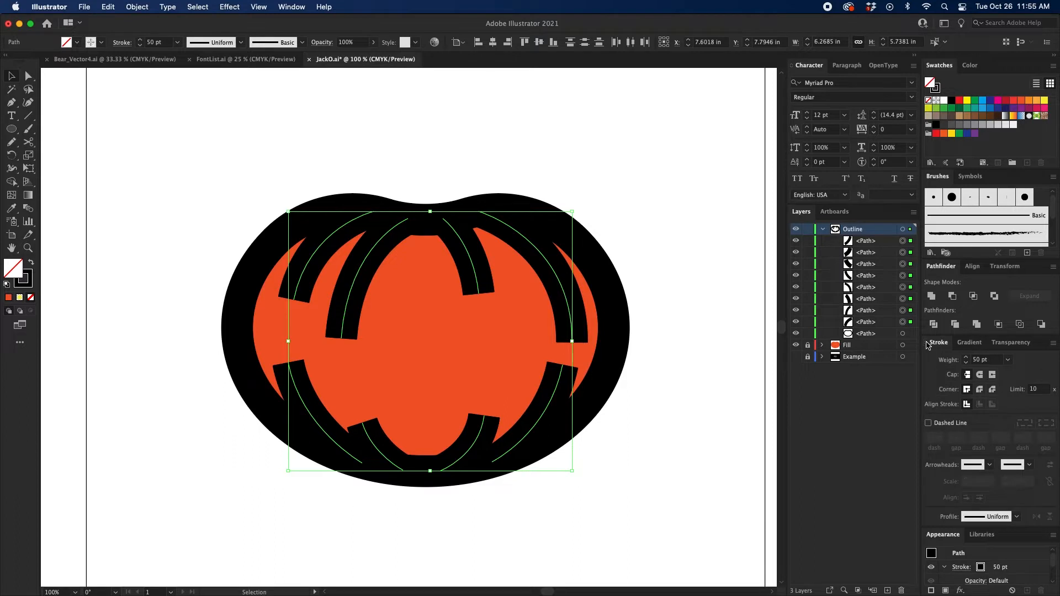
{"action": "left_click", "coordinate": [976, 517]}
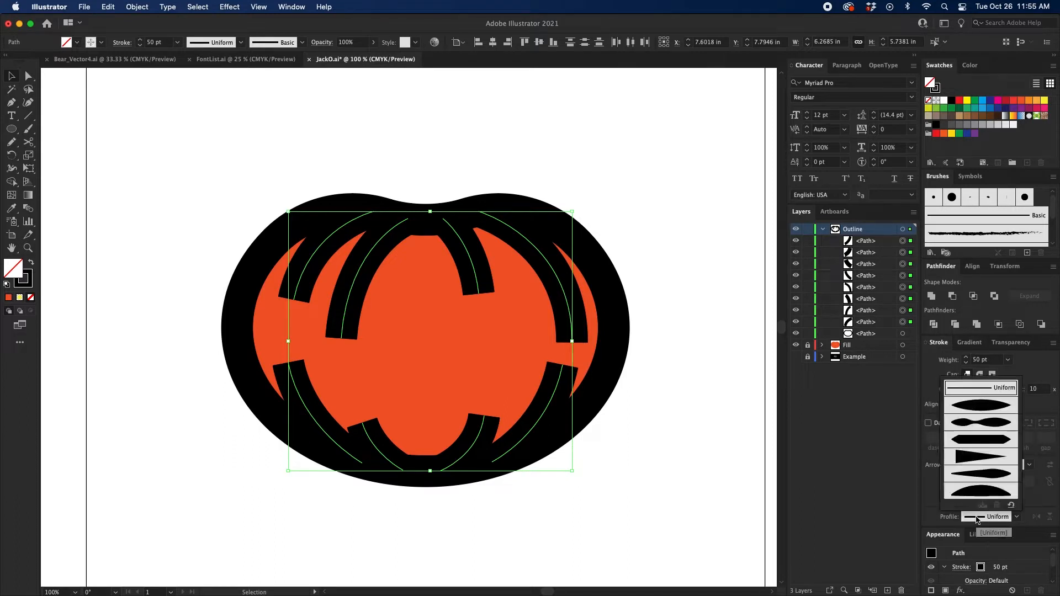
{"action": "left_click", "coordinate": [977, 458]}
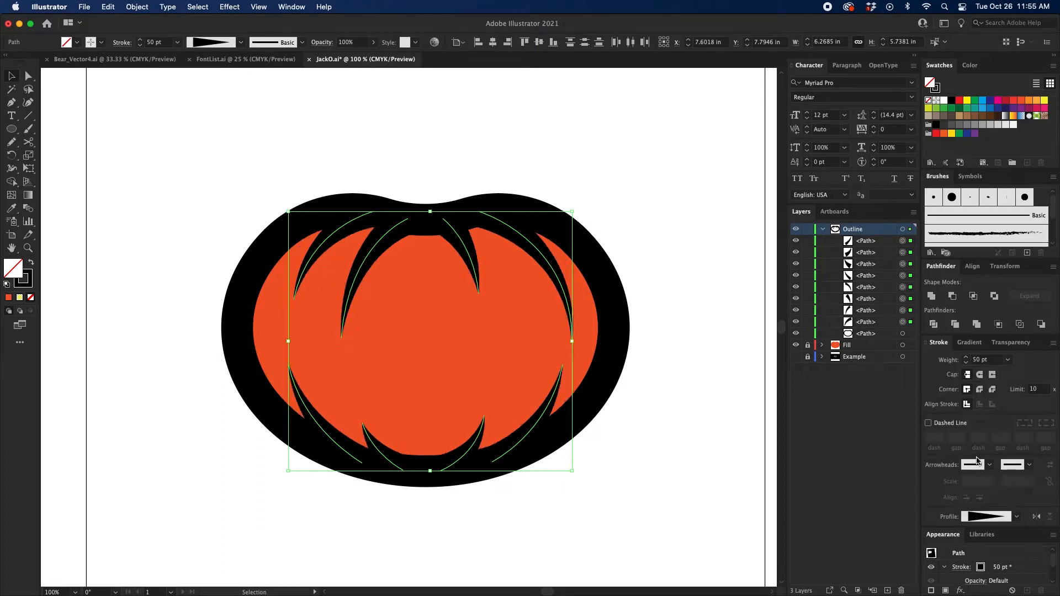
{"action": "left_click", "coordinate": [926, 343]}
{"action": "left_click", "coordinate": [927, 345]}
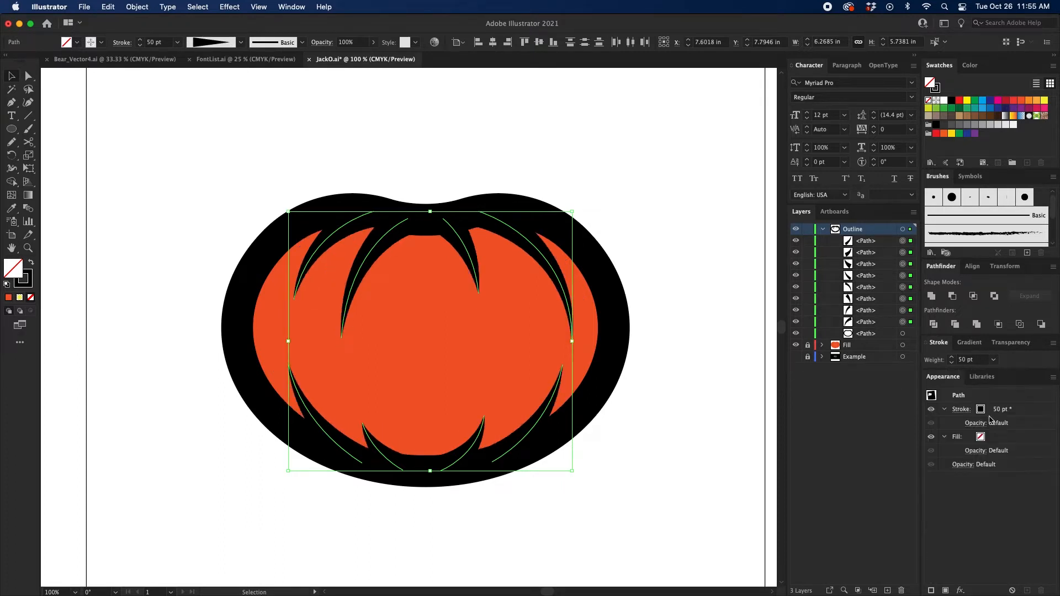
Step: Group the eight tapered rib lines and clear the selection
{"action": "left_click", "coordinate": [970, 411]}
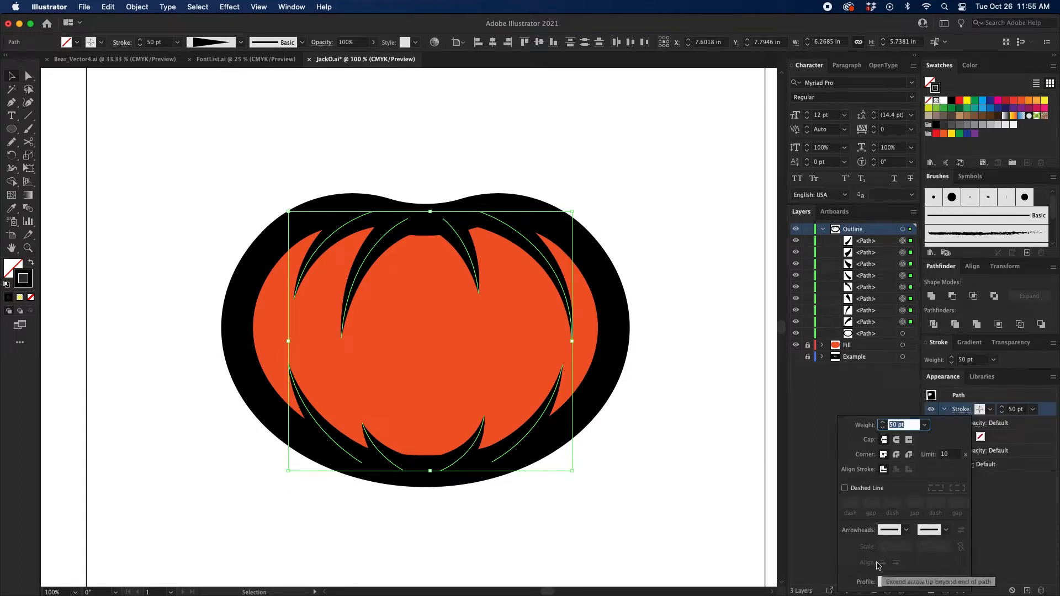
{"action": "left_click", "coordinate": [1030, 445]}
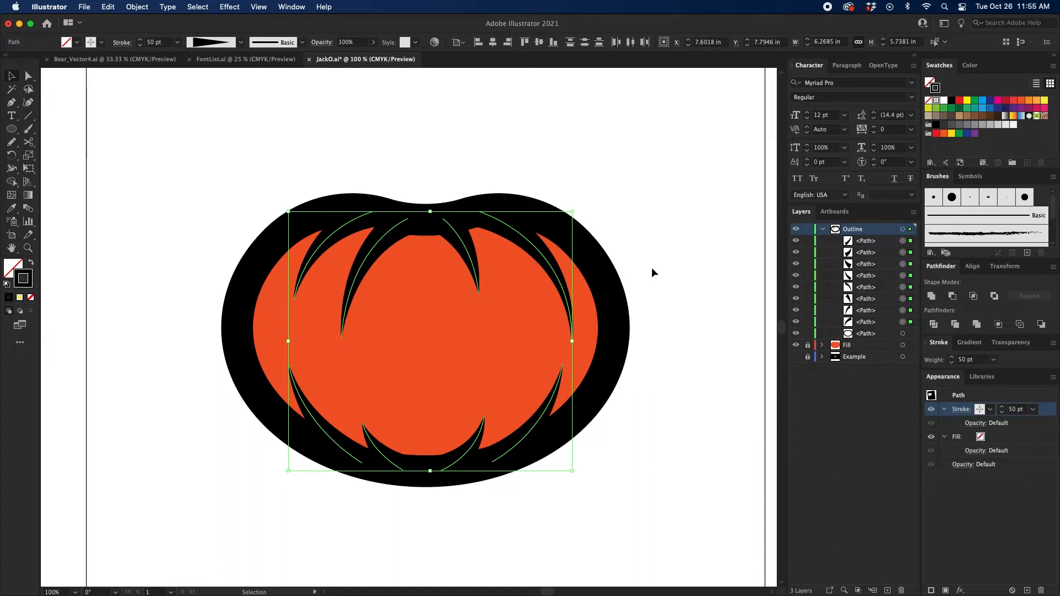
{"action": "key", "text": "super+g"}
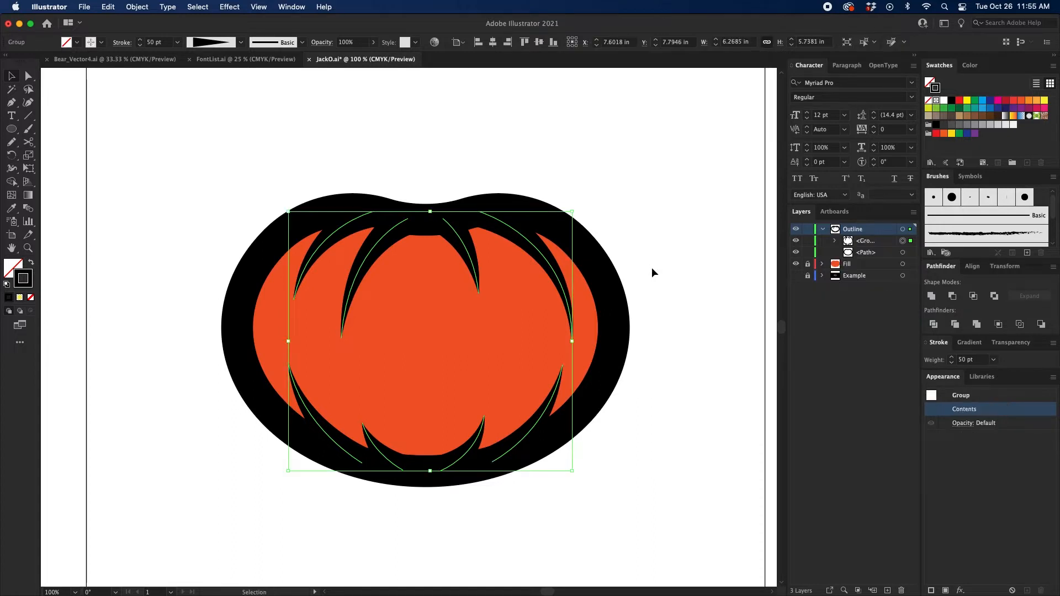
{"action": "left_click", "coordinate": [659, 366]}
Step: Draw a straight horizontal line about 6.06 in long with the Pen tool across the middle of the pumpkin for the mouth
{"action": "scroll", "coordinate": [660, 354], "scroll_direction": "down", "scroll_amount": 4}
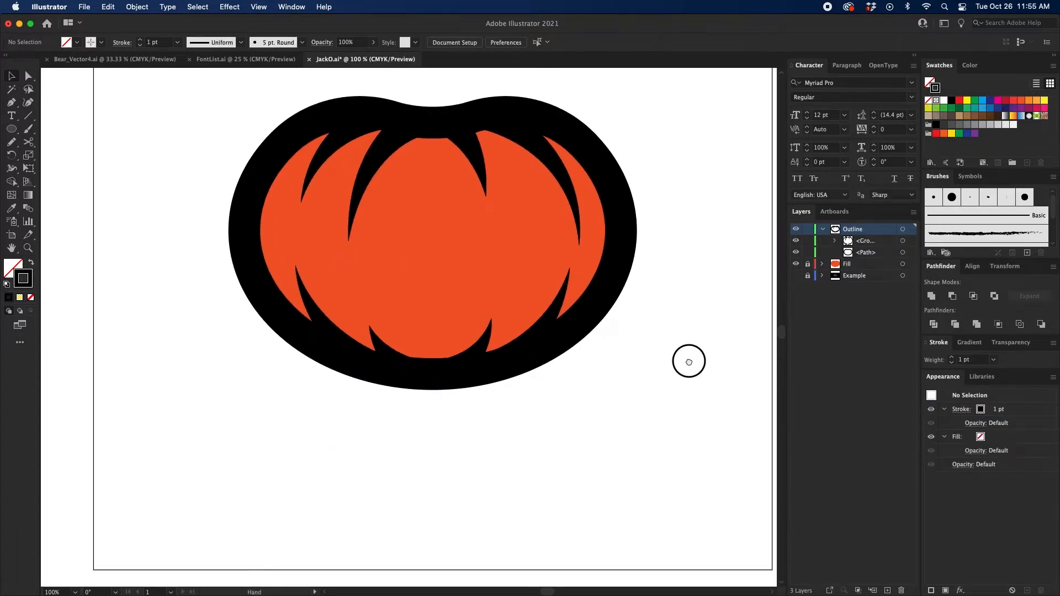
{"action": "left_click_drag", "start_coordinate": [689, 362], "coordinate": [627, 379]}
{"action": "key", "text": "p"}
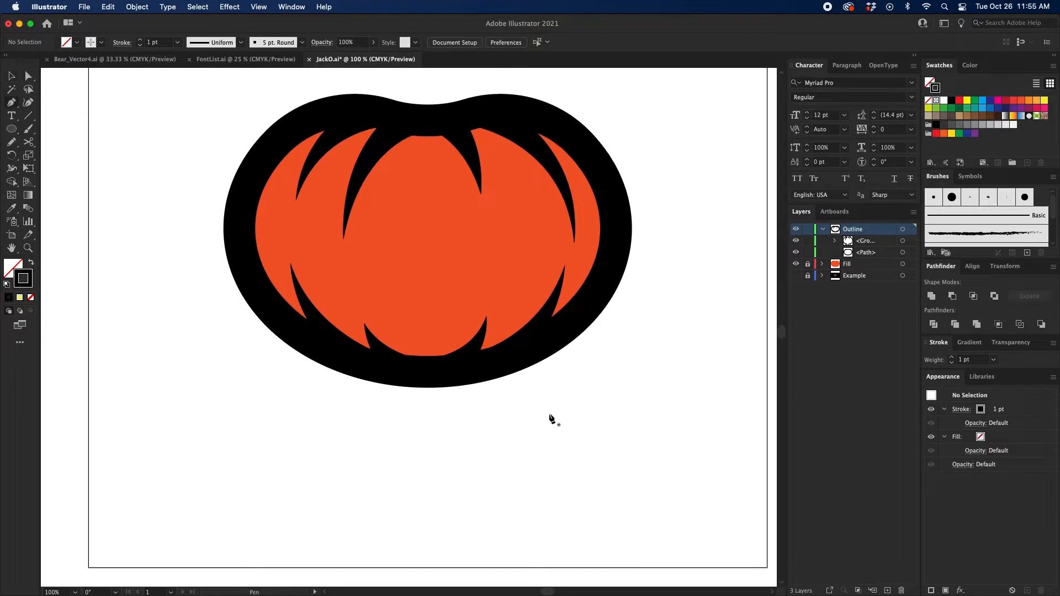
{"action": "left_click", "coordinate": [289, 252]}
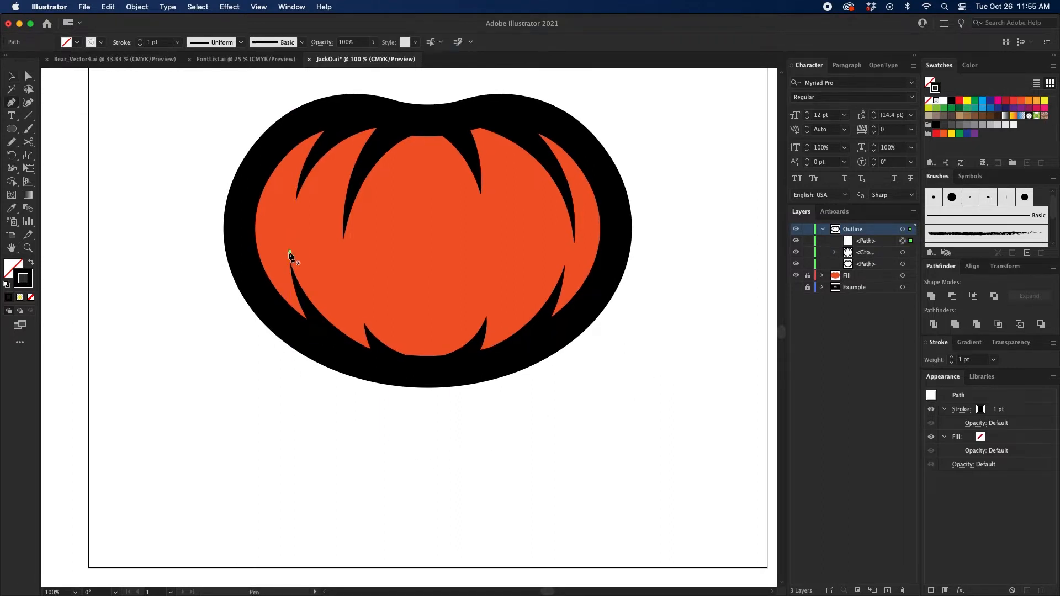
{"action": "left_click", "coordinate": [565, 252]}
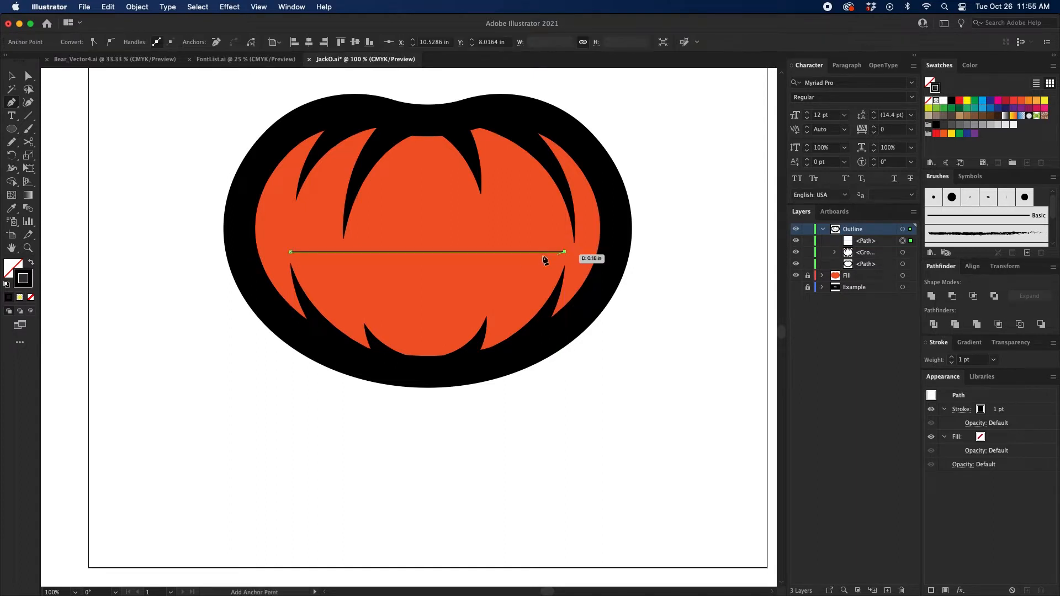
Step: Set the mouth line's stroke weight to 60 pt and apply Width Profile 1 to it
{"action": "key", "text": "v"}
{"action": "left_click", "coordinate": [952, 357]}
{"action": "left_click", "coordinate": [953, 359]}
{"action": "left_click", "coordinate": [953, 359]}
{"action": "left_click", "coordinate": [953, 359]}
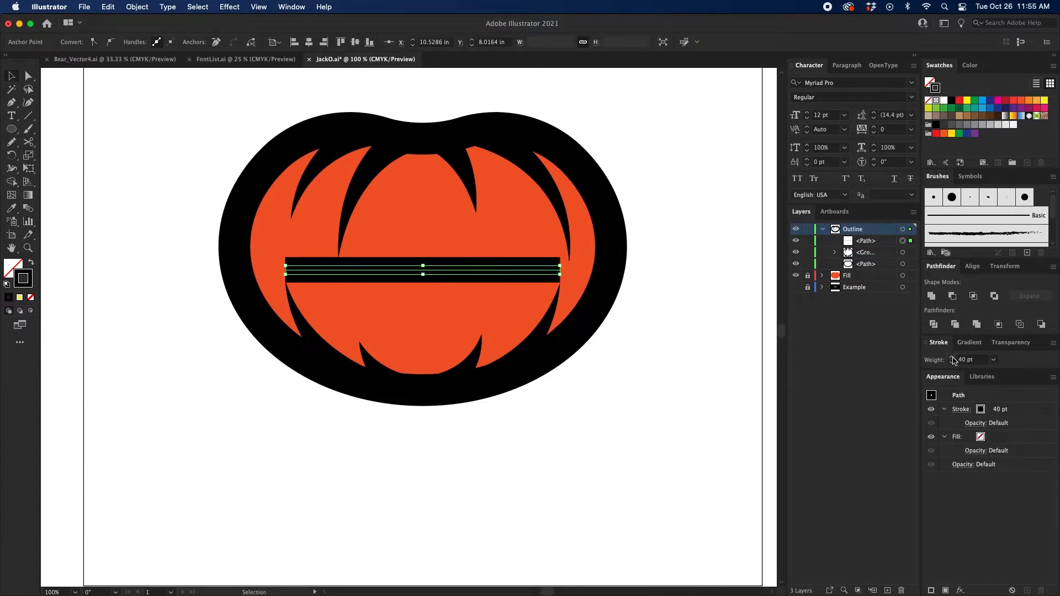
{"action": "left_click", "coordinate": [953, 359]}
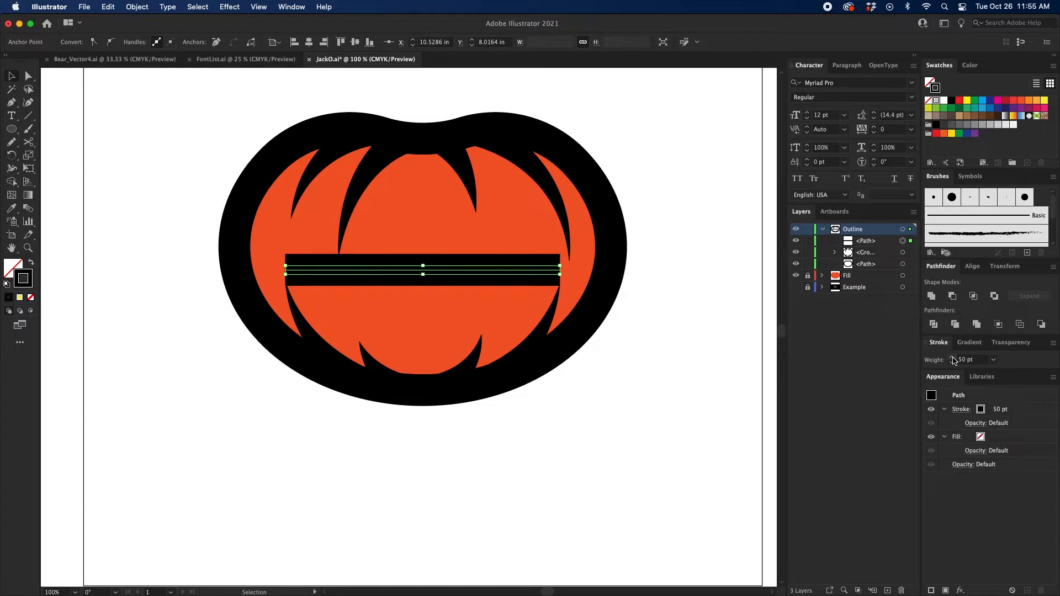
{"action": "left_click", "coordinate": [953, 359]}
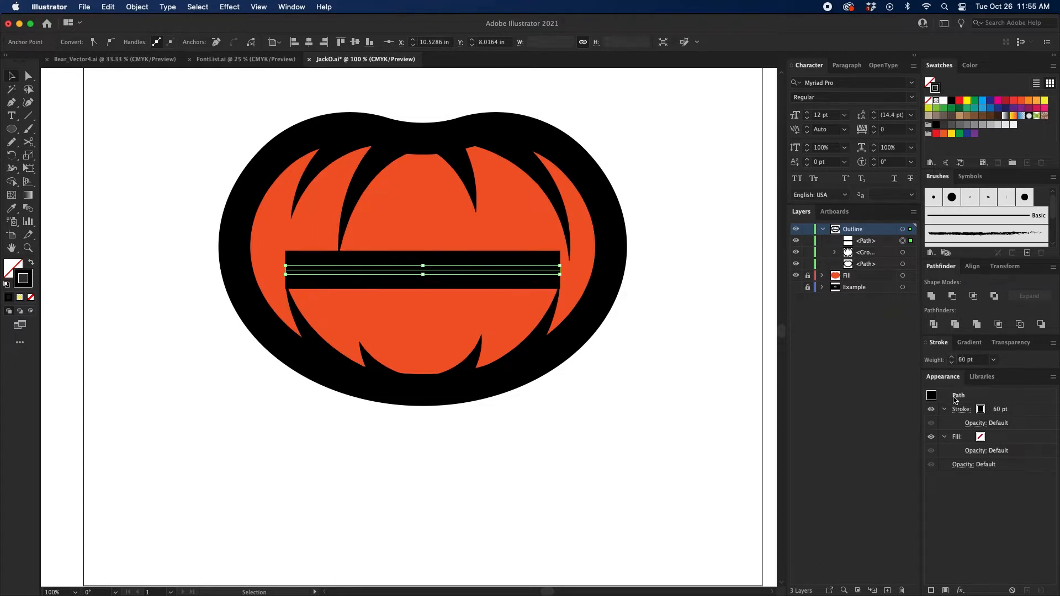
{"action": "left_click", "coordinate": [961, 409]}
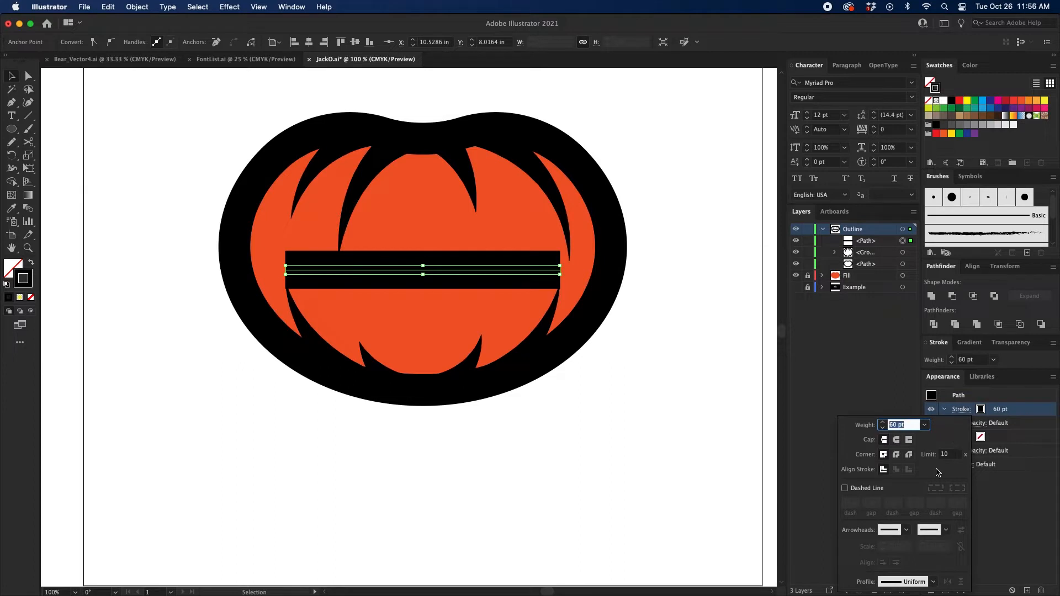
{"action": "left_click", "coordinate": [933, 580]}
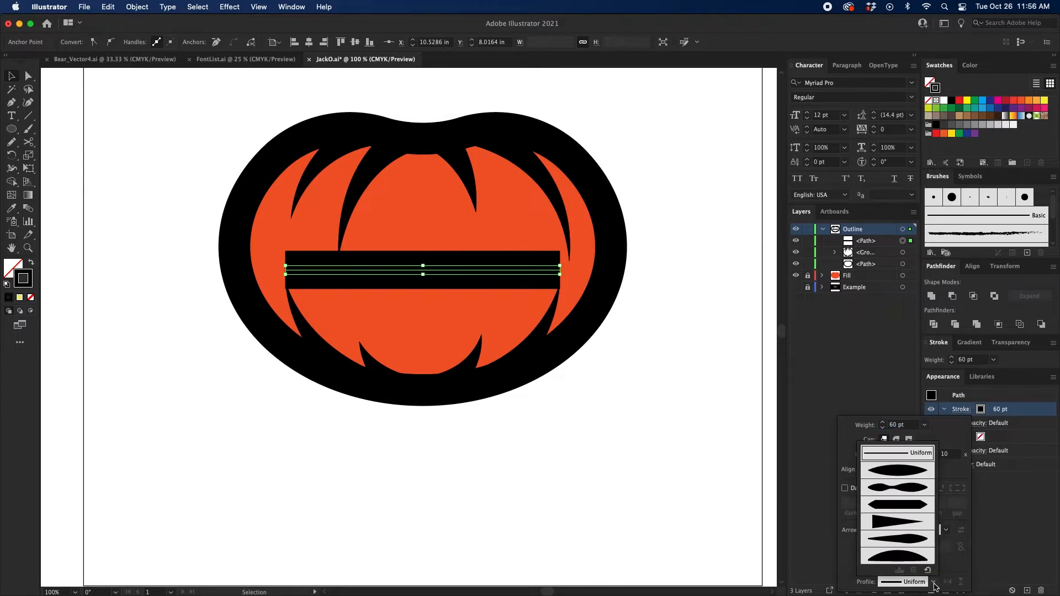
{"action": "left_click", "coordinate": [896, 471]}
{"action": "left_click", "coordinate": [595, 432]}
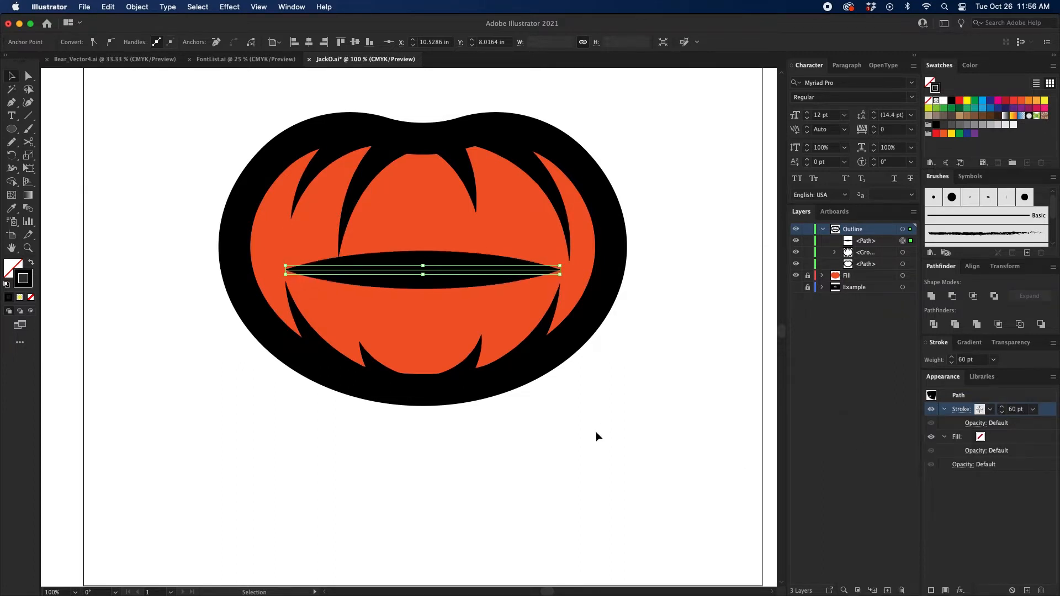
Step: Move the mouth shape off the pumpkin into the empty area below it and deselect it
{"action": "left_click_drag", "start_coordinate": [448, 272], "coordinate": [438, 500]}
{"action": "left_click_drag", "start_coordinate": [471, 452], "coordinate": [473, 280]}
{"action": "left_click", "coordinate": [478, 362]}
{"action": "key", "text": "super+="}
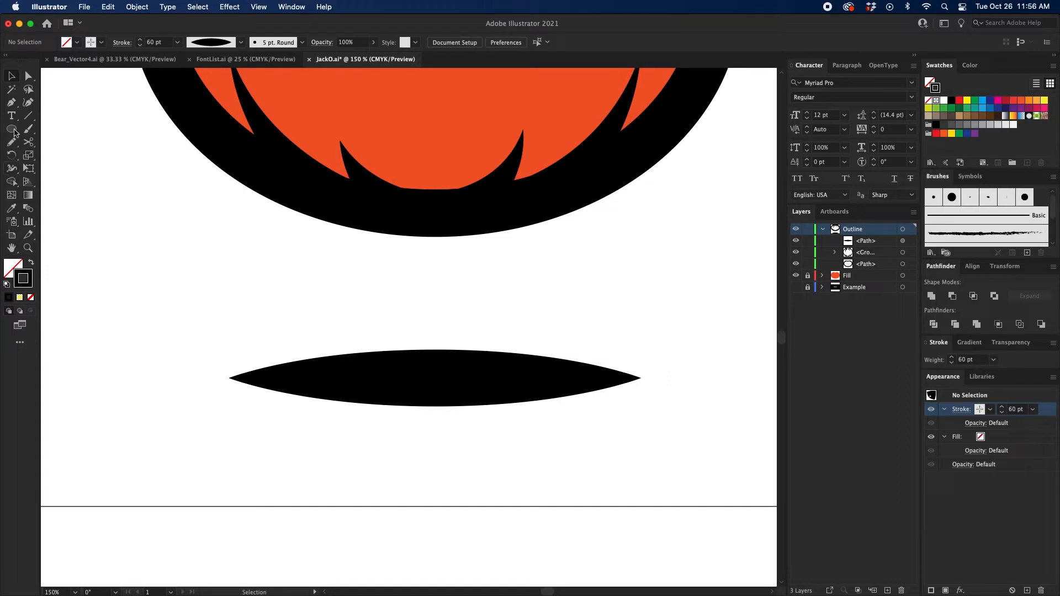
Step: Draw a three-sided polygon about 1.65 in wide and 1.43 in high beside the mouth shape with the Polygon tool
{"action": "left_click_drag", "start_coordinate": [15, 133], "coordinate": [114, 165]}
{"action": "mouse_move", "coordinate": [180, 295]}
{"action": "left_mouse_down"}
{"action": "mouse_move", "coordinate": [197, 336]}
{"action": "mouse_move", "coordinate": [218, 288]}
{"action": "mouse_move", "coordinate": [198, 308]}
{"action": "mouse_move", "coordinate": [267, 346]}
{"action": "mouse_move", "coordinate": [234, 330]}
{"action": "left_mouse_up"}
{"action": "key", "text": "Up"}
{"action": "key", "text": "Up"}
{"action": "key", "text": "Up"}
{"action": "key", "text": "Down"}
{"action": "key", "text": "Down"}
{"action": "key", "text": "Down"}
{"action": "key", "text": "Up"}
{"action": "key", "text": "Up"}
{"action": "key", "text": "Up"}
{"action": "key", "text": "Up"}
{"action": "key", "text": "Up"}
{"action": "key", "text": "Up"}
{"action": "key", "text": "Up"}
{"action": "key", "text": "Up"}
{"action": "key", "text": "Up"}
{"action": "key", "text": "Up"}
{"action": "key", "text": "Up"}
{"action": "key", "text": "Up"}
{"action": "key", "text": "Up"}
{"action": "key", "text": "Down"}
{"action": "key", "text": "Down"}
{"action": "key", "text": "Down"}
{"action": "key", "text": "Down"}
{"action": "key", "text": "Down"}
{"action": "key", "text": "Down"}
{"action": "key", "text": "Down"}
{"action": "key", "text": "Down"}
{"action": "key", "text": "Down"}
{"action": "key", "text": "Down"}
{"action": "key", "text": "Down"}
{"action": "key", "text": "Down"}
{"action": "key", "text": "Down"}
{"action": "key", "text": "Up"}
{"action": "key", "text": "Down"}
{"action": "key", "text": "Up"}
{"action": "key", "text": "Up"}
{"action": "key", "text": "Up"}
{"action": "key", "text": "Up"}
{"action": "key", "text": "Up"}
{"action": "key", "text": "Up"}
{"action": "key", "text": "Up"}
{"action": "key", "text": "Down"}
{"action": "key", "text": "Down"}
{"action": "key", "text": "Down"}
{"action": "key", "text": "Down"}
{"action": "key", "text": "Down"}
{"action": "key", "text": "Down"}
{"action": "key", "text": "Down"}
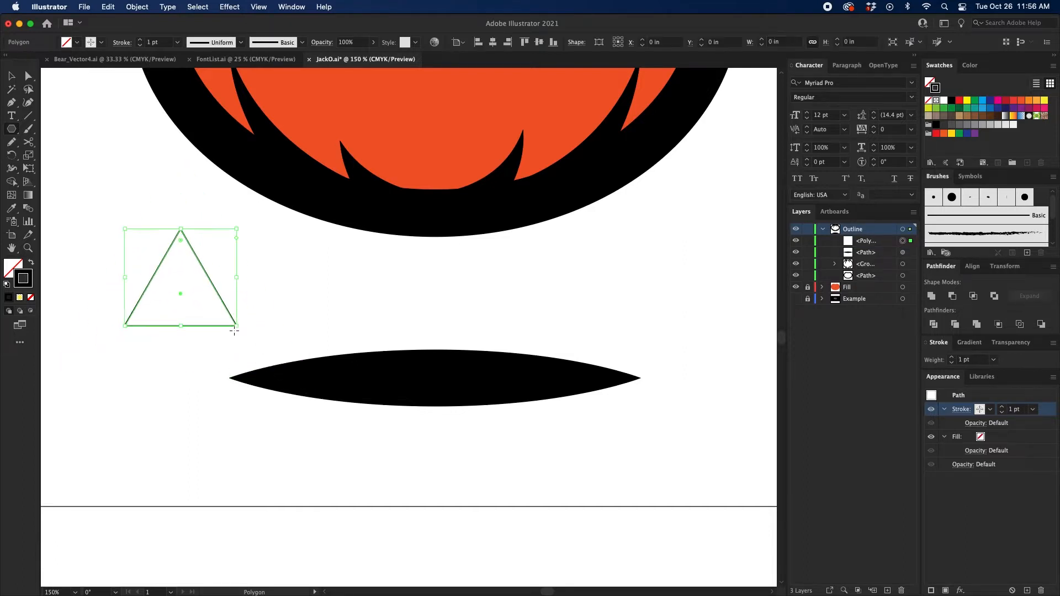
Step: Turn the triangle 180° so it points down, and give it a red fill with no stroke
{"action": "key", "text": "v"}
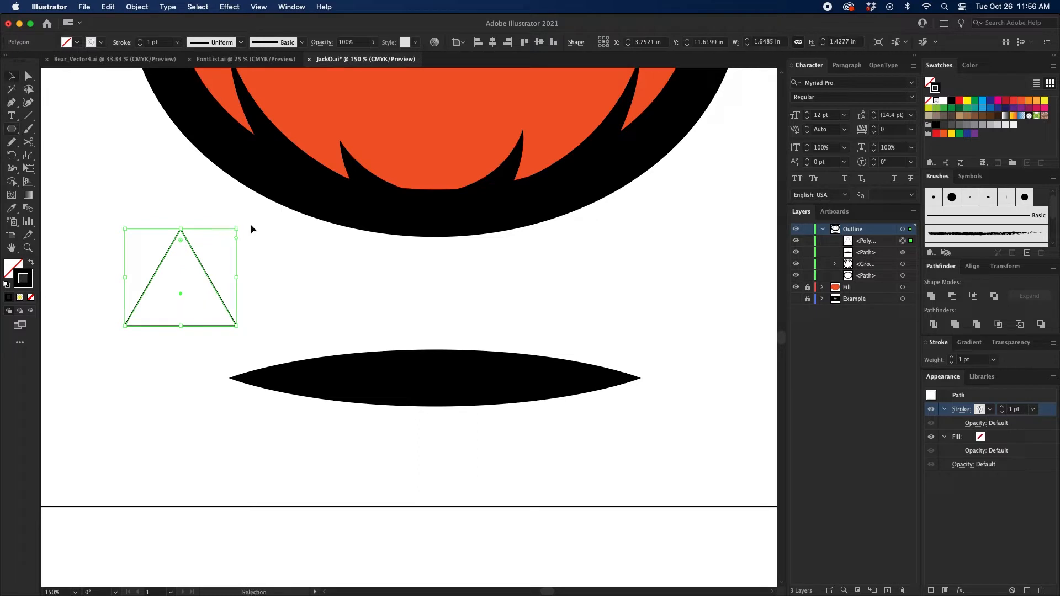
{"action": "left_click_drag", "start_coordinate": [241, 226], "coordinate": [90, 349]}
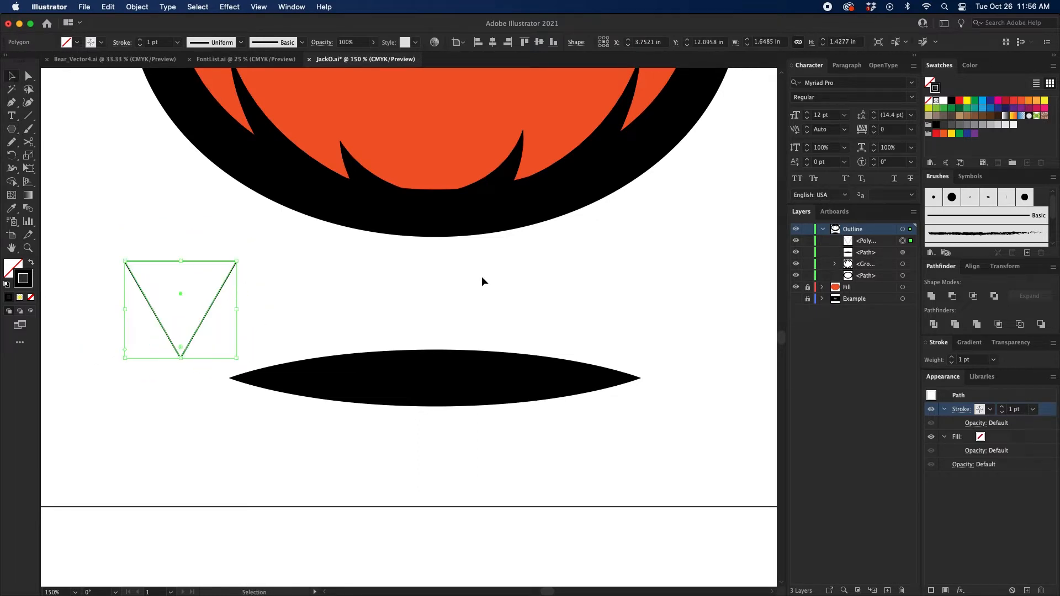
{"action": "key", "text": "shift+x"}
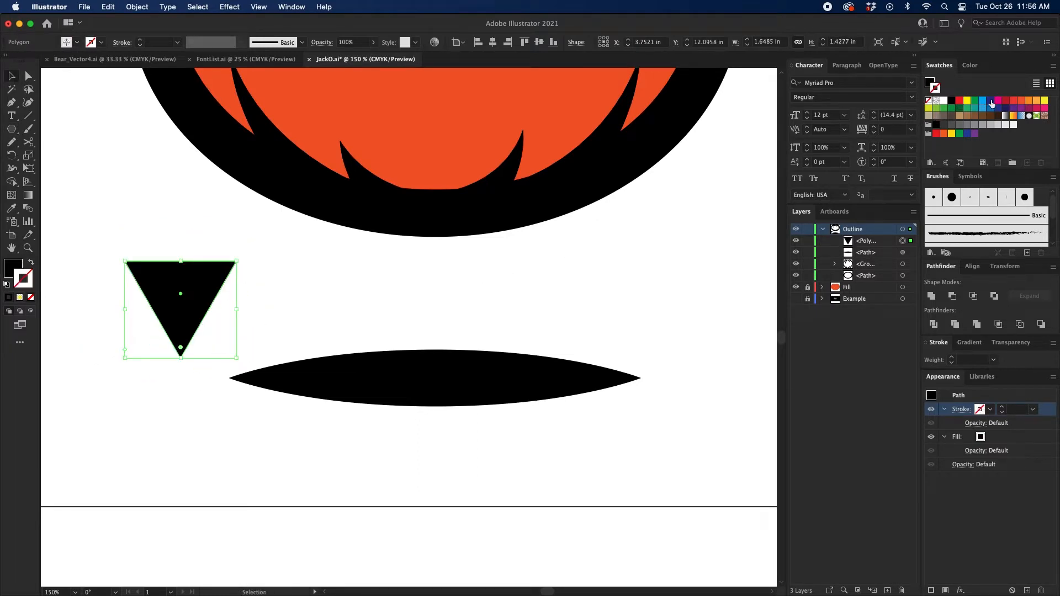
{"action": "left_click", "coordinate": [1013, 100]}
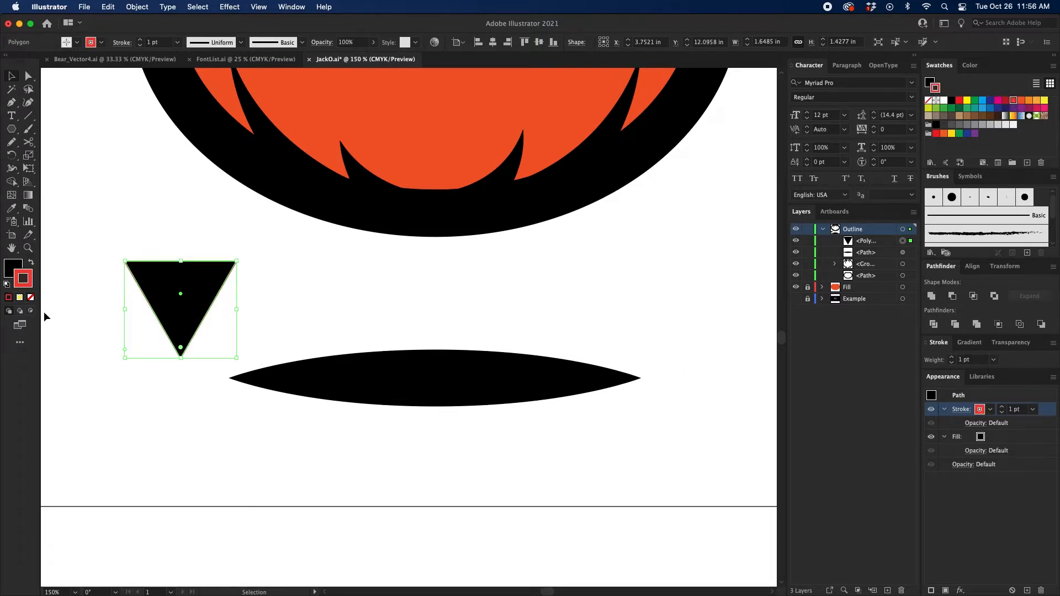
{"action": "key", "text": "shift+x"}
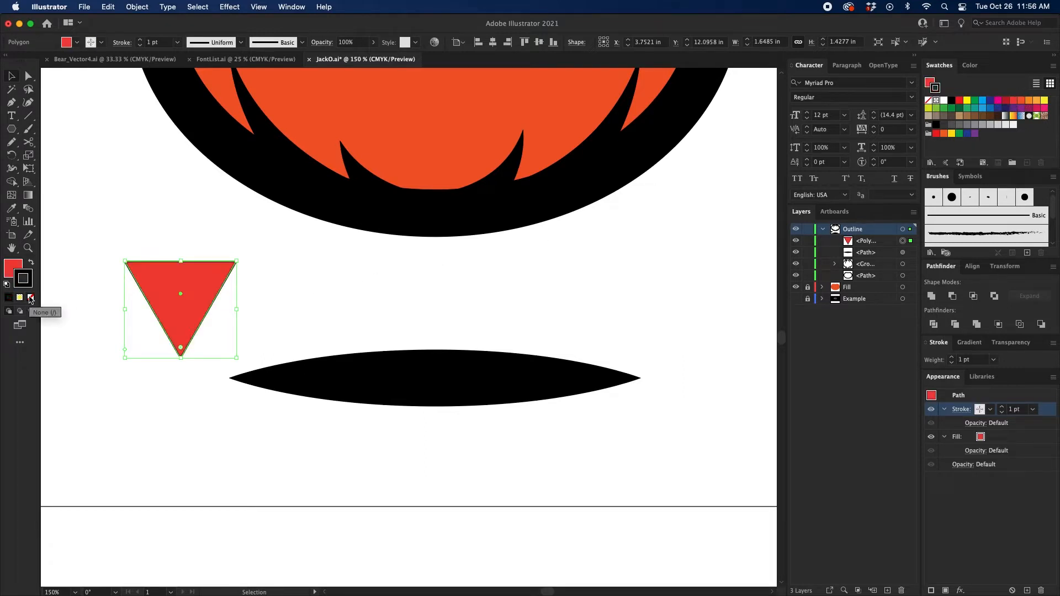
{"action": "left_click", "coordinate": [30, 299]}
Step: Shrink the red triangle onto the left part of the mouth's upper edge and set the mouth's stroke weight to 70 pt
{"action": "mouse_move", "coordinate": [180, 260]}
{"action": "left_mouse_down"}
{"action": "mouse_move", "coordinate": [173, 301]}
{"action": "mouse_move", "coordinate": [315, 312]}
{"action": "mouse_move", "coordinate": [309, 348]}
{"action": "left_mouse_up"}
{"action": "left_click", "coordinate": [436, 377]}
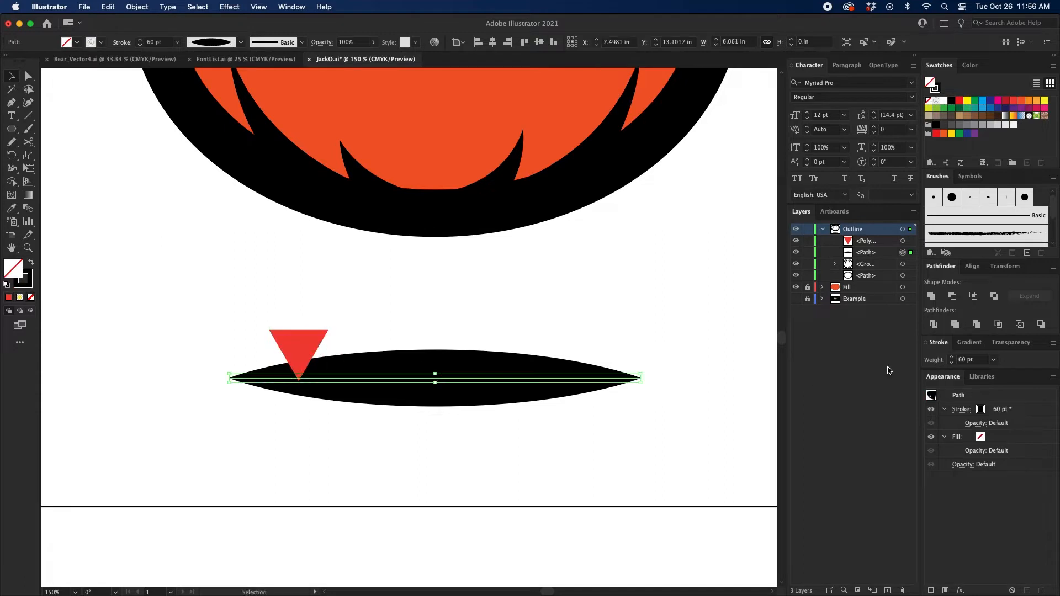
{"action": "left_click", "coordinate": [953, 358]}
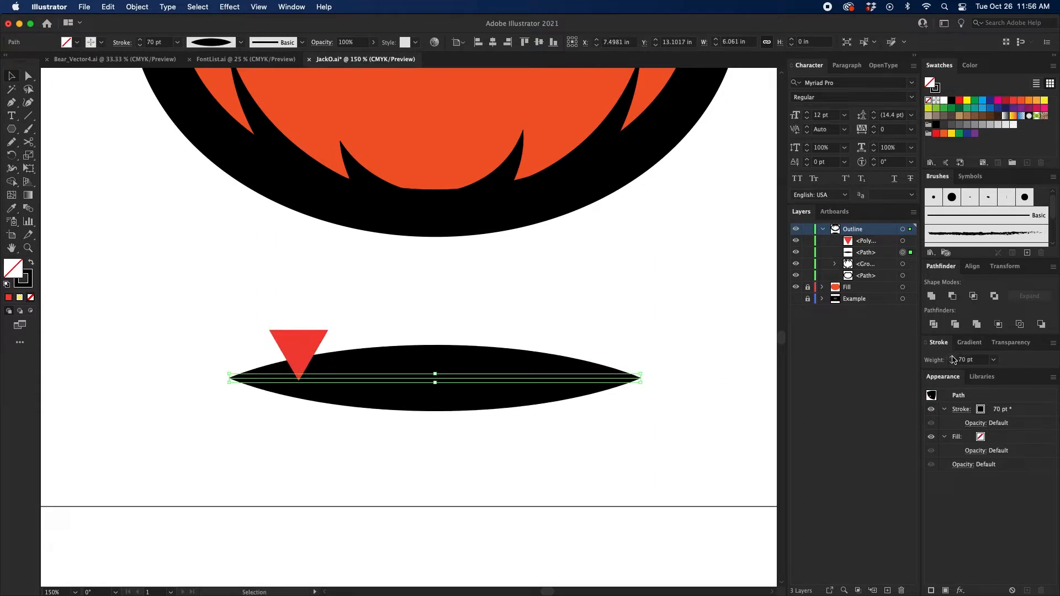
{"action": "left_click", "coordinate": [527, 326]}
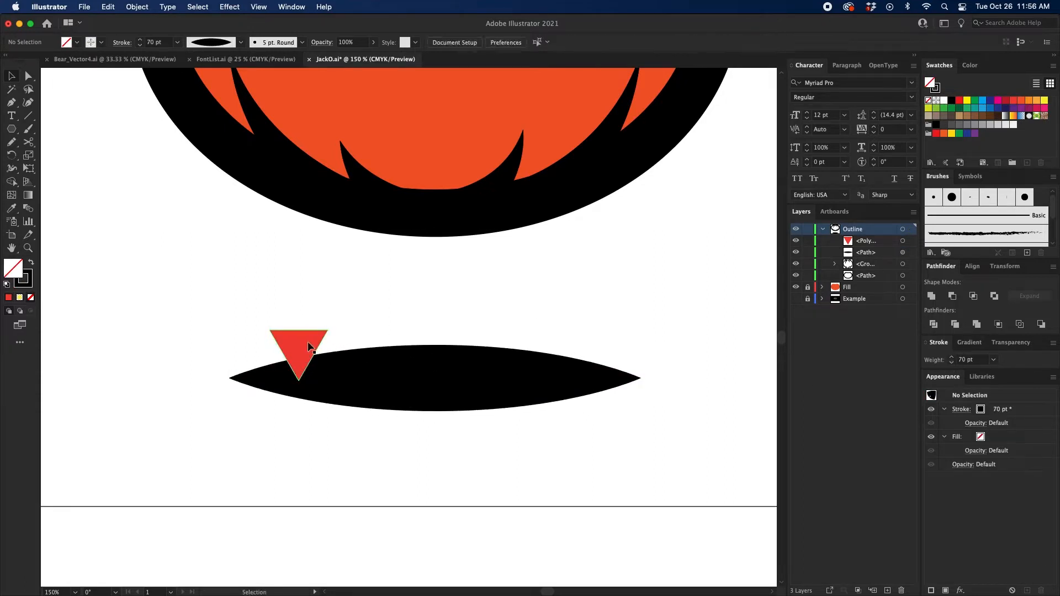
Step: Shift the red triangle slightly to the right along the mouth's upper edge and deselect it
{"action": "left_click_drag", "start_coordinate": [308, 346], "coordinate": [463, 337]}
{"action": "key", "text": "super+z"}
{"action": "left_click", "coordinate": [373, 326]}
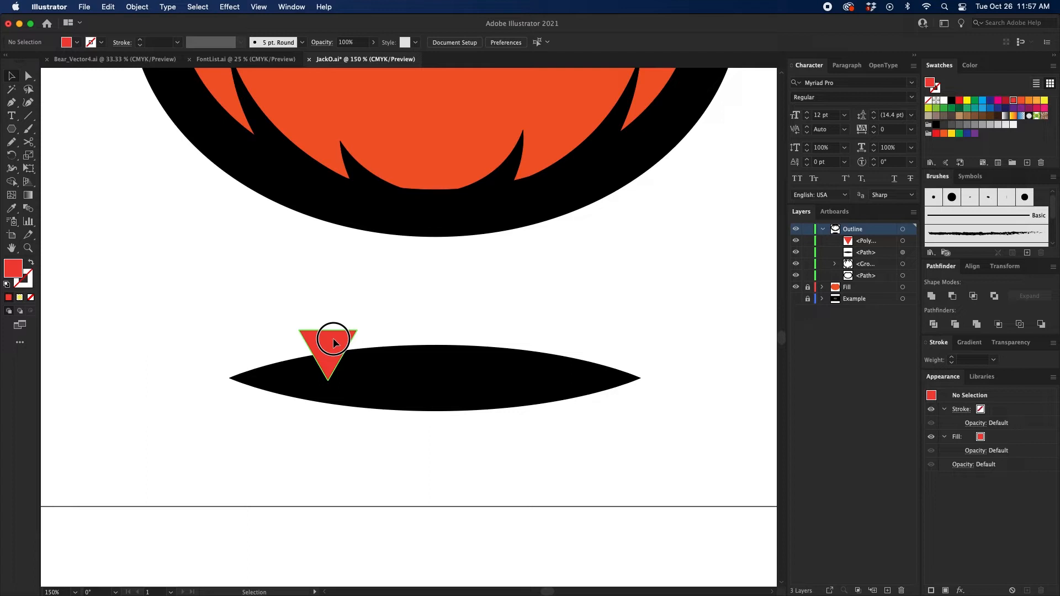
Step: Duplicate the red triangle straight across onto the right part of the mouth's upper edge
{"action": "left_click", "coordinate": [333, 342]}
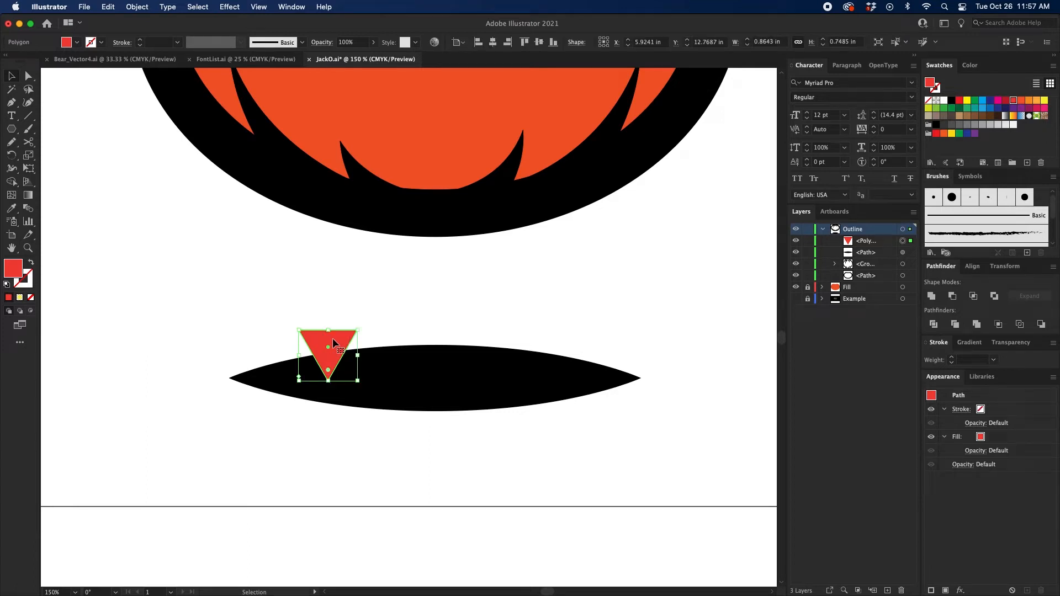
{"action": "left_click_drag", "start_coordinate": [334, 342], "coordinate": [539, 343]}
{"action": "left_click", "coordinate": [597, 309]}
Step: Make a blend between the two red triangles on the mouth's upper edge
{"action": "left_click_drag", "start_coordinate": [613, 308], "coordinate": [314, 331]}
{"action": "left_click", "coordinate": [30, 209]}
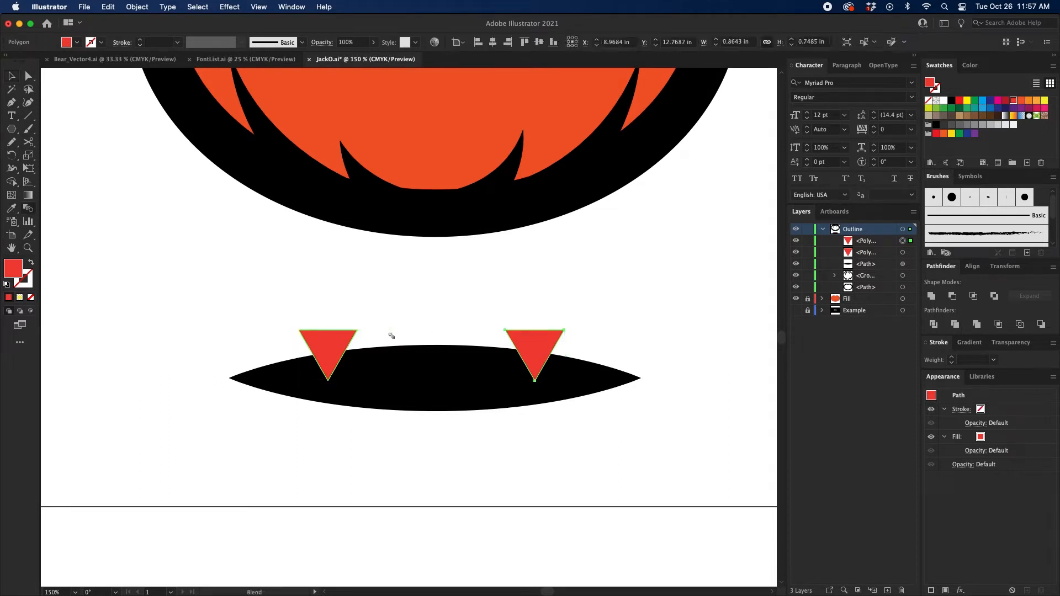
{"action": "key", "text": "v"}
{"action": "left_click", "coordinate": [333, 338], "text": "shift"}
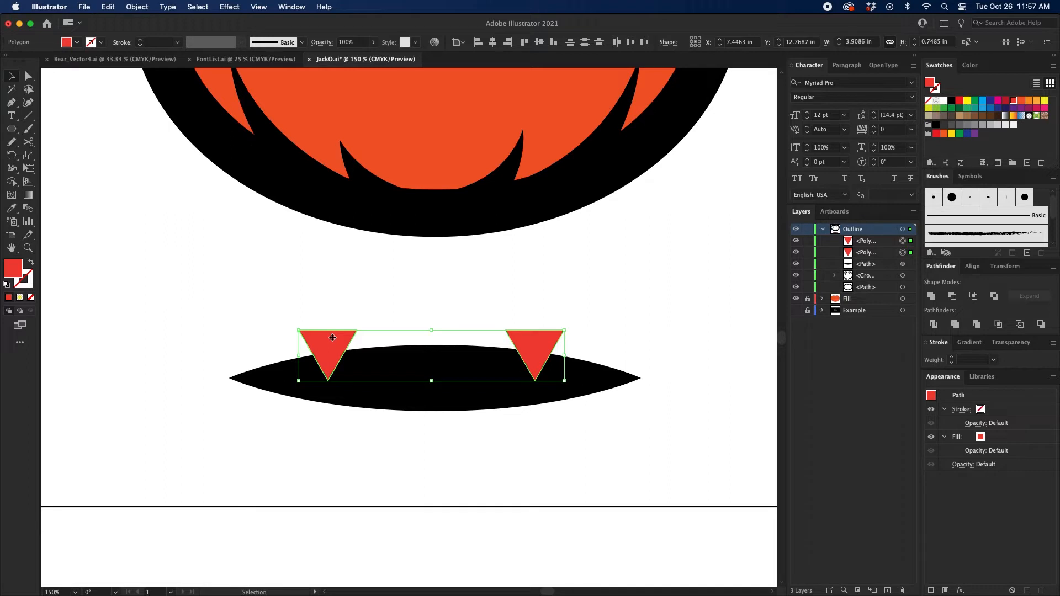
{"action": "key", "text": "a"}
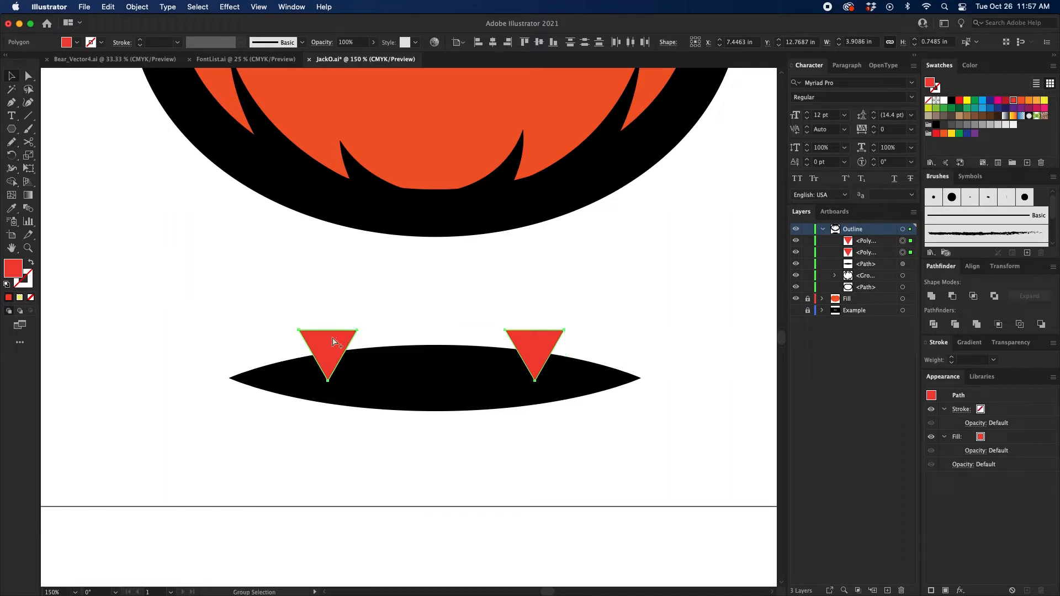
{"action": "key", "text": "v"}
{"action": "key", "text": "super+alt+b"}
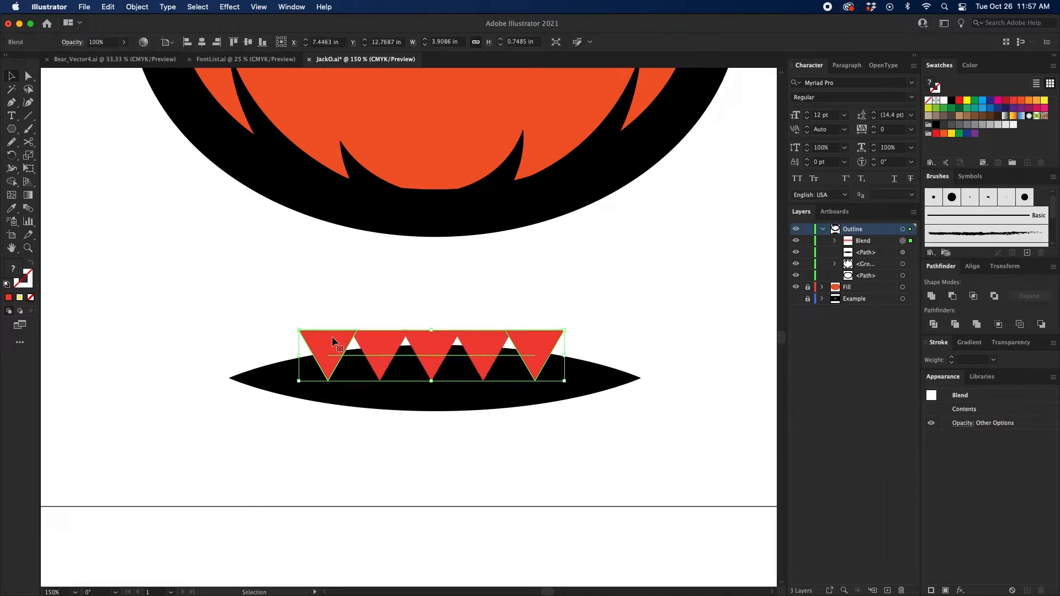
Step: Set the triangle blend's spacing to Specified Steps with 2 steps
{"action": "double_click", "coordinate": [31, 213]}
{"action": "left_click_drag", "start_coordinate": [518, 250], "coordinate": [590, 201]}
{"action": "left_click", "coordinate": [599, 236]}
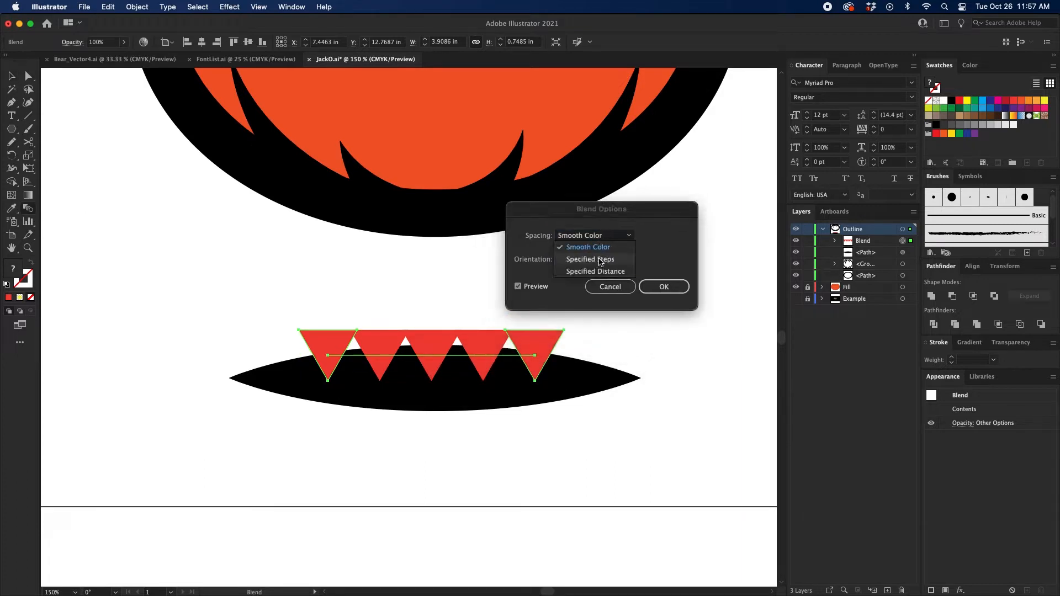
{"action": "left_click", "coordinate": [600, 259]}
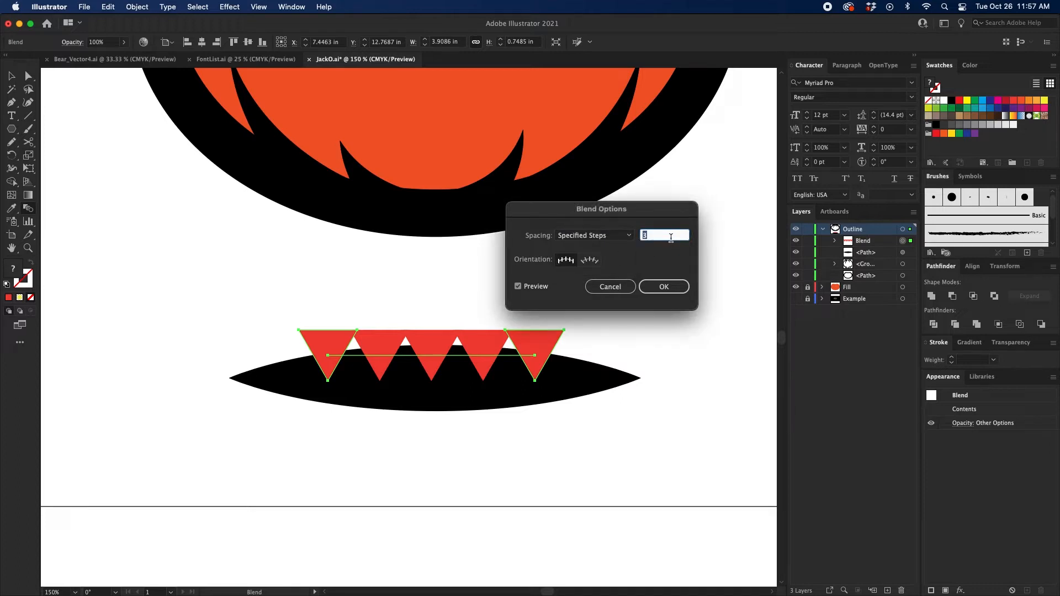
{"action": "key", "text": "Down"}
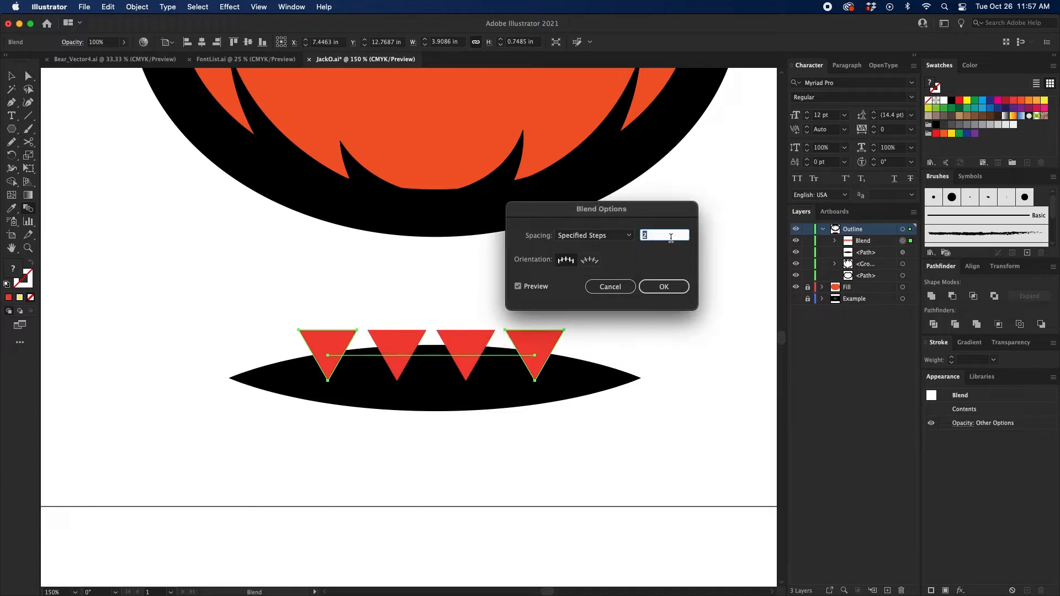
{"action": "left_click", "coordinate": [664, 286]}
Step: Expand the triangle blend into a group of separate shapes and deselect it
{"action": "left_click", "coordinate": [137, 7]}
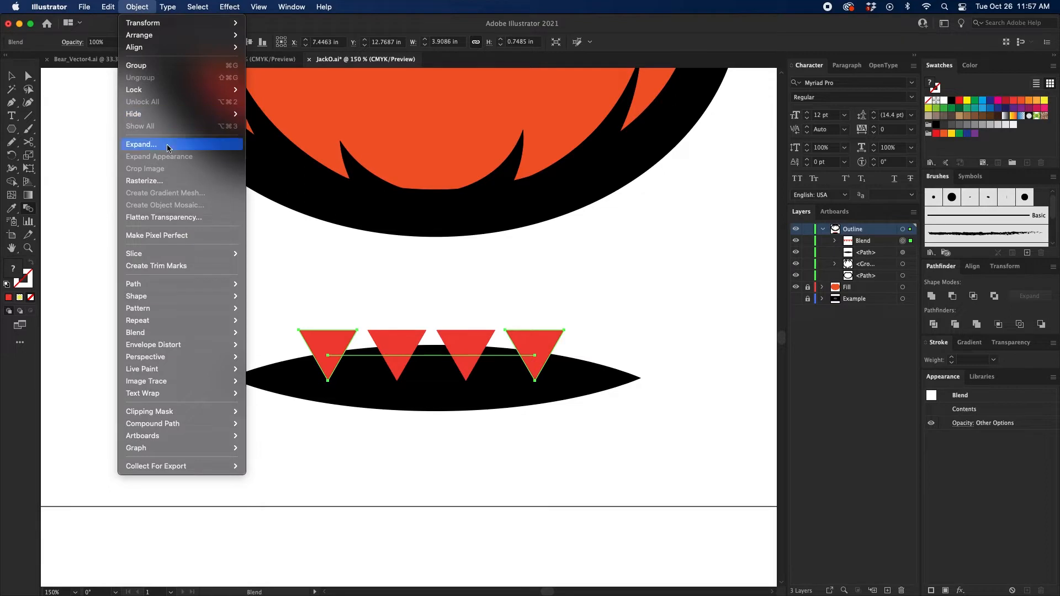
{"action": "left_click", "coordinate": [160, 145]}
{"action": "left_click", "coordinate": [563, 373]}
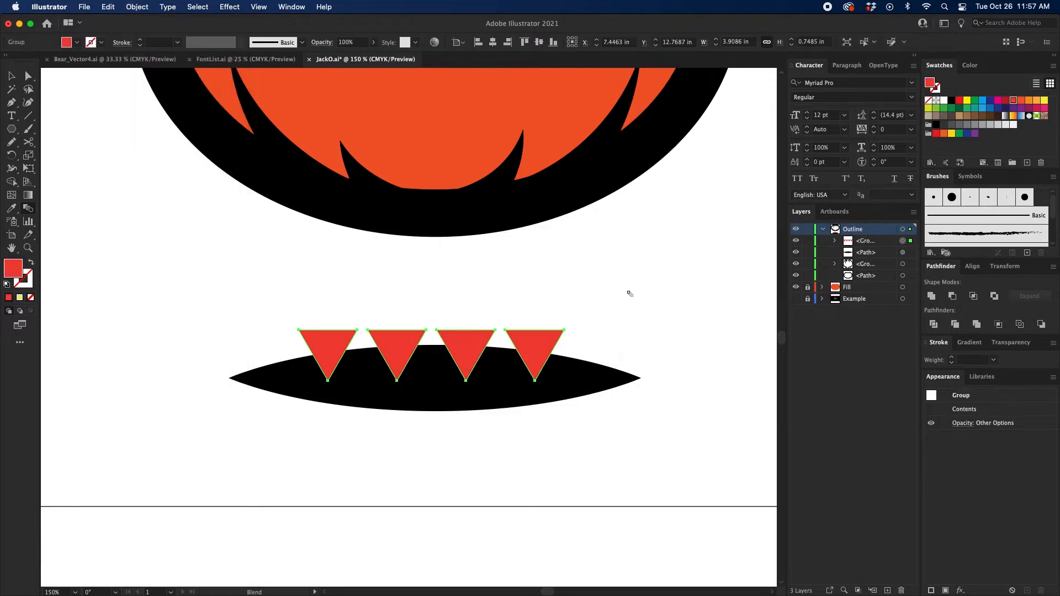
{"action": "key", "text": "v"}
{"action": "left_click", "coordinate": [628, 291]}
Step: Duplicate the row of four triangles straight down below the mouth and flip the copy so its triangles point up
{"action": "left_click", "coordinate": [537, 343]}
{"action": "scroll", "coordinate": [534, 331], "scroll_direction": "down", "scroll_amount": 3}
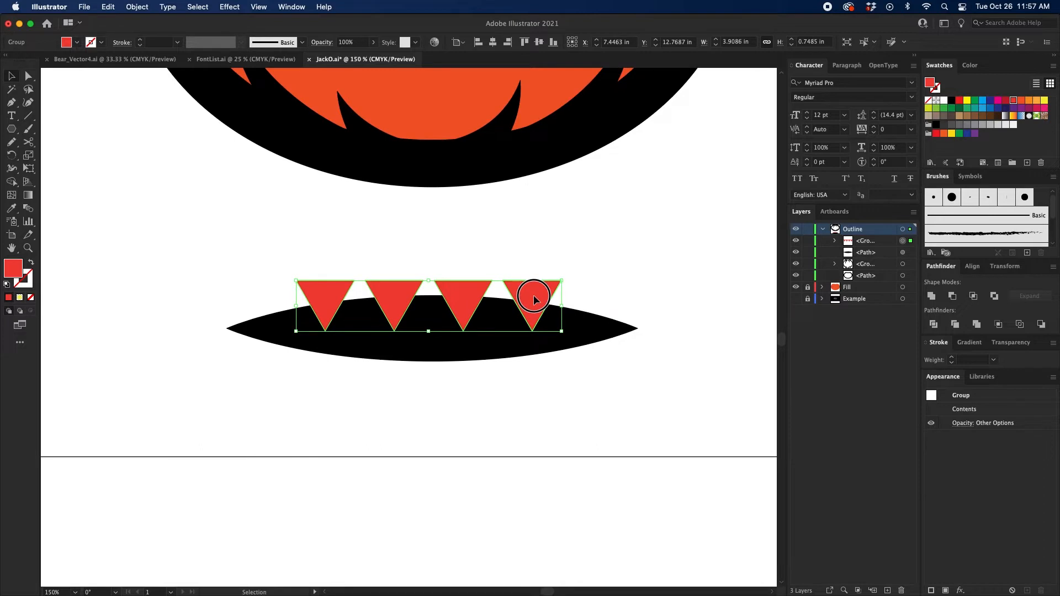
{"action": "left_click_drag", "start_coordinate": [534, 298], "coordinate": [534, 389]}
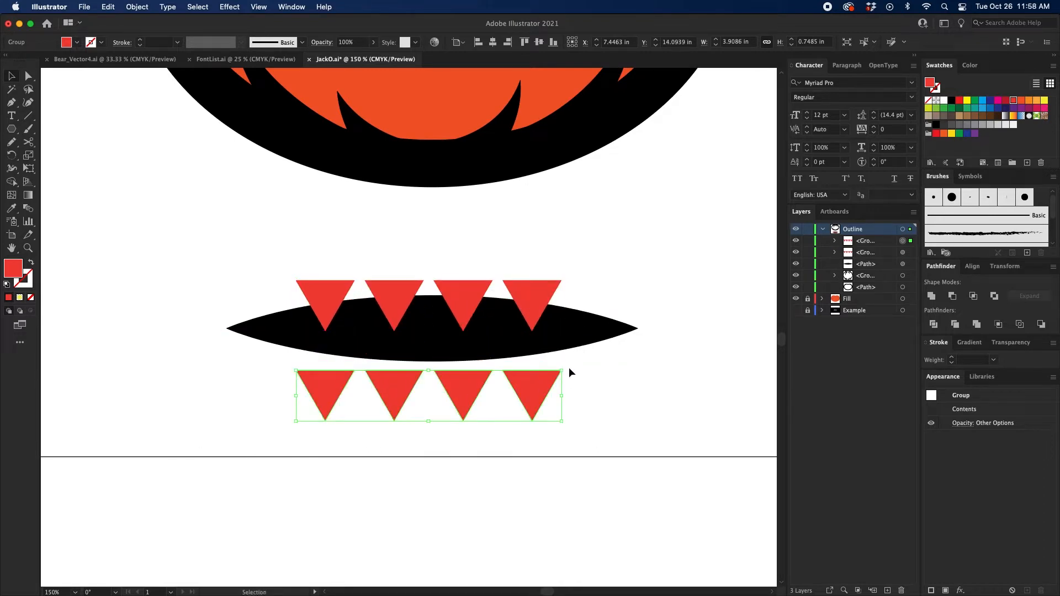
{"action": "left_click_drag", "start_coordinate": [556, 426], "coordinate": [300, 419]}
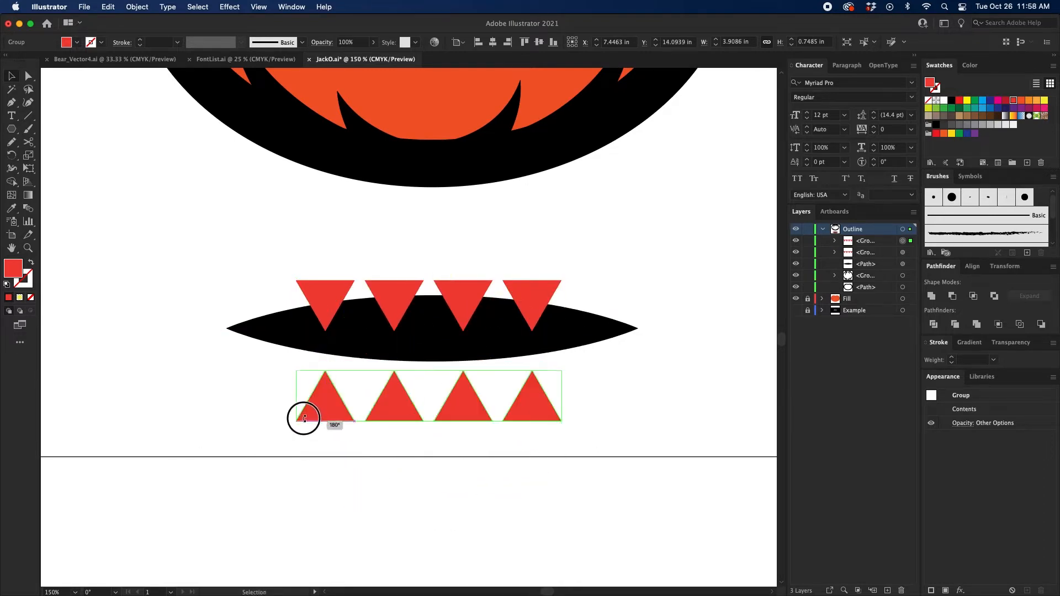
{"action": "left_click", "coordinate": [565, 399]}
{"action": "double_click", "coordinate": [537, 395]}
{"action": "double_click", "coordinate": [621, 377]}
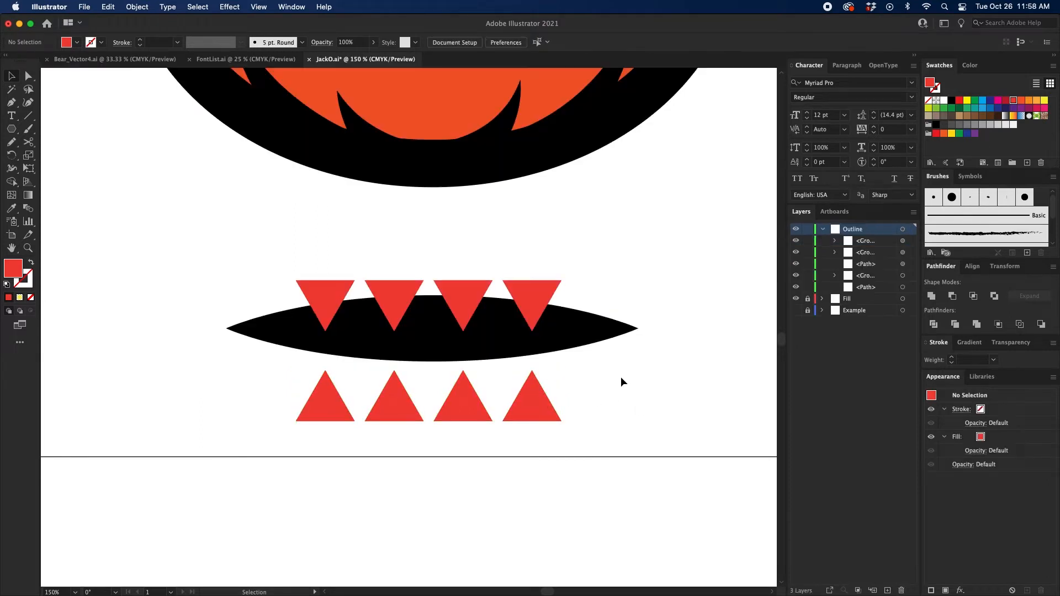
Step: Delete the rightmost triangle of the lower row
{"action": "key", "text": "a"}
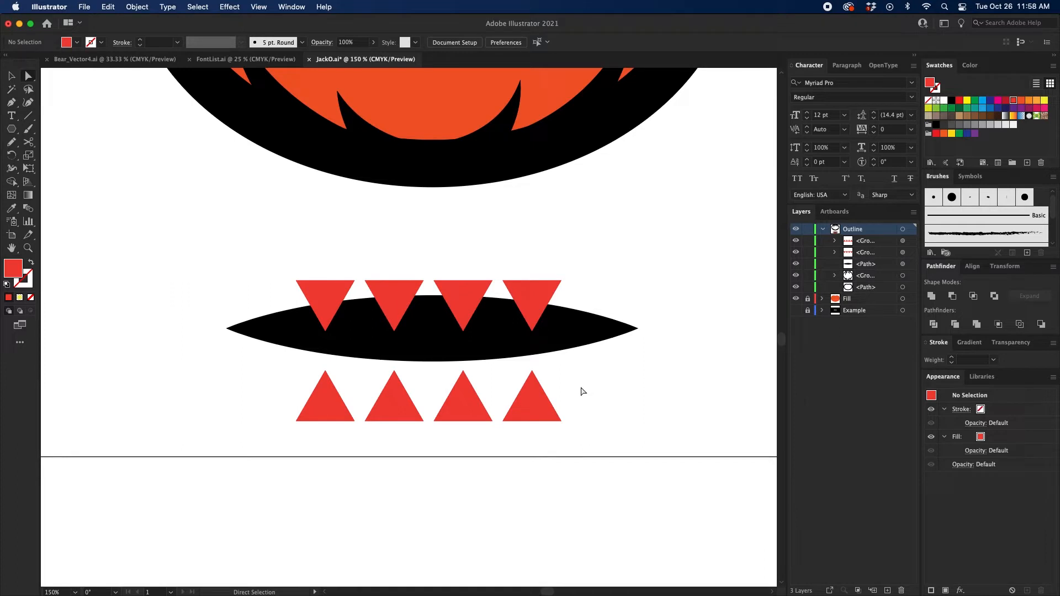
{"action": "left_click", "coordinate": [526, 395]}
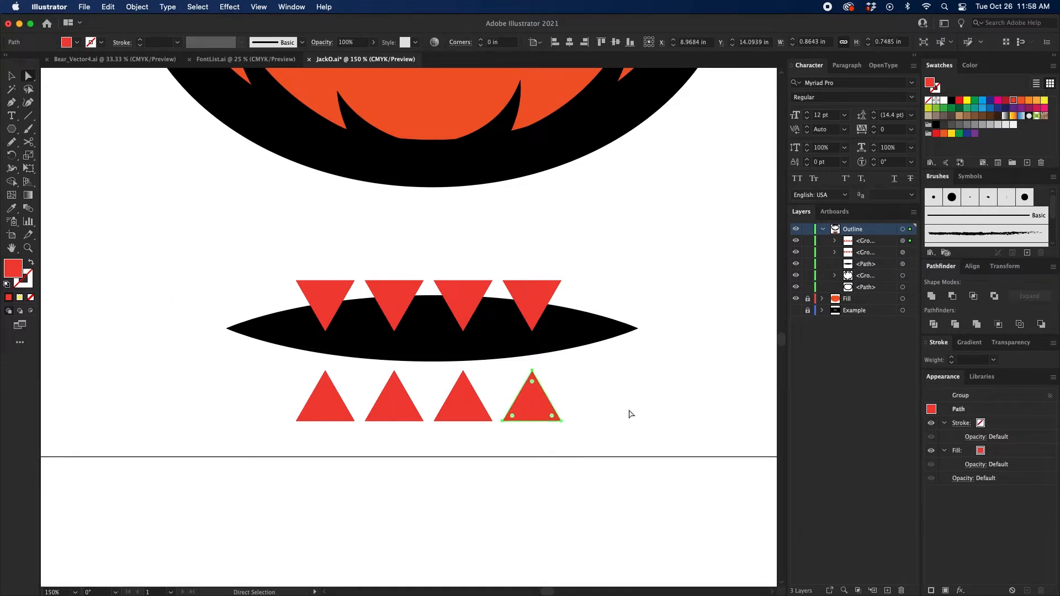
{"action": "key", "text": "Delete"}
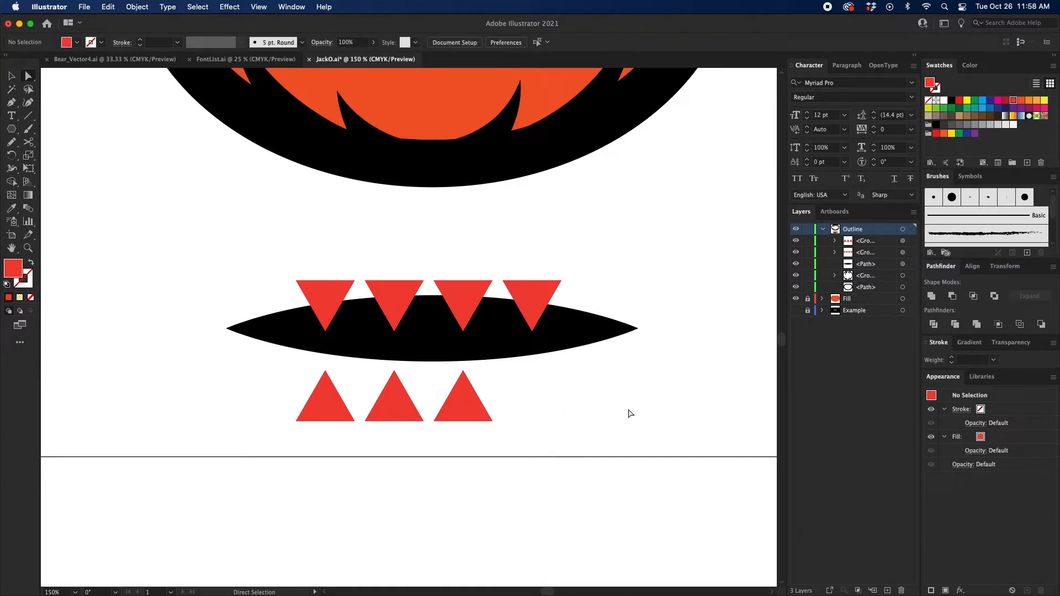
Step: Align the mouth and both rows of triangles to a common horizontal centre, then deselect them
{"action": "key", "text": "v"}
{"action": "left_click", "coordinate": [472, 392]}
{"action": "left_click_drag", "start_coordinate": [279, 468], "coordinate": [572, 258]}
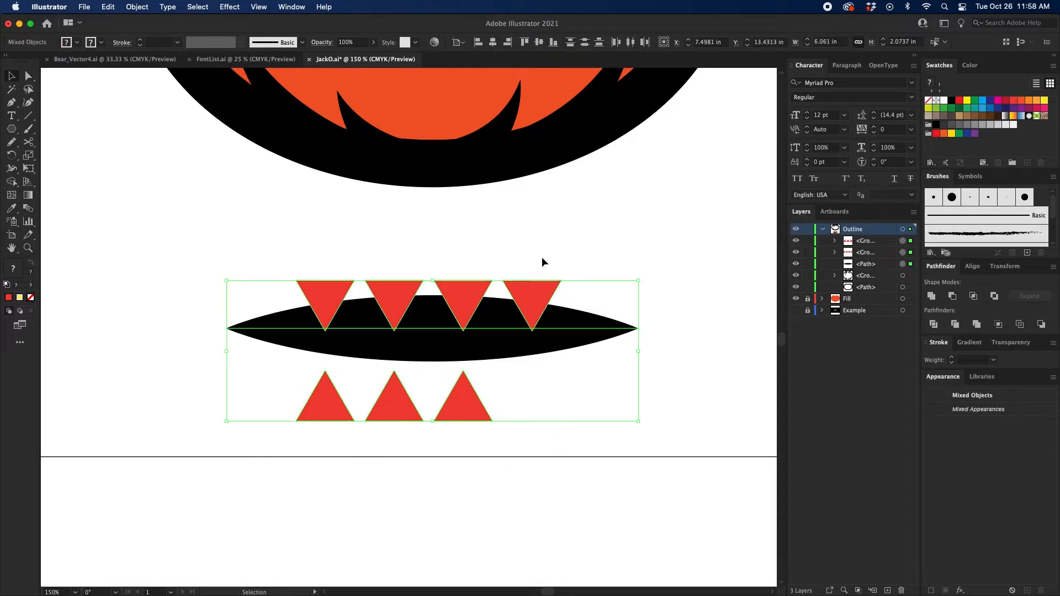
{"action": "left_click", "coordinate": [493, 42]}
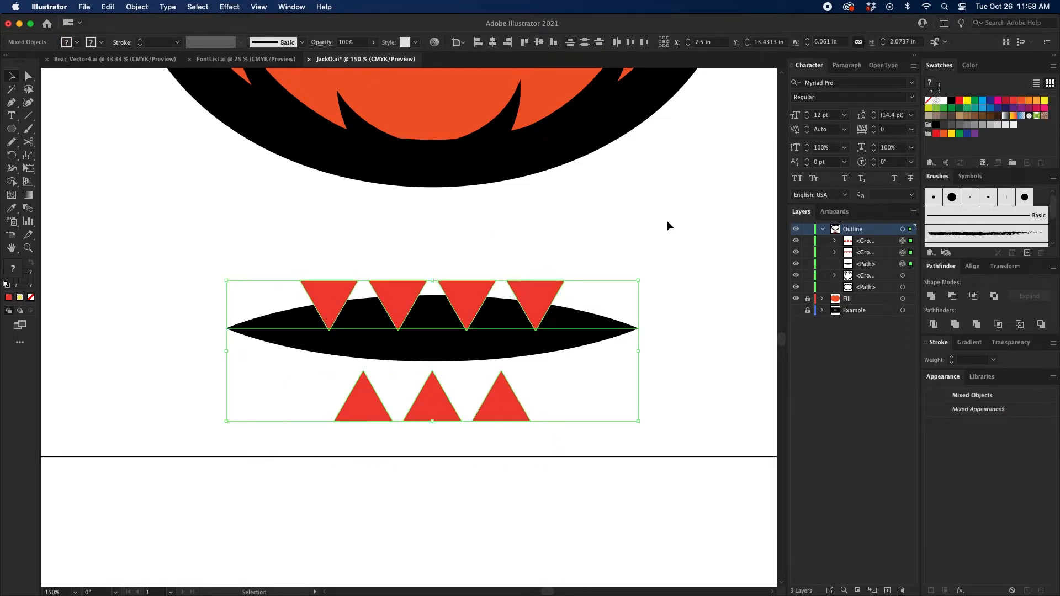
{"action": "left_click", "coordinate": [667, 225]}
Step: Move the lower row of triangles straight up so it overlaps the mouth's lower edge between the upper teeth
{"action": "left_click_drag", "start_coordinate": [499, 413], "coordinate": [499, 364]}
{"action": "left_click", "coordinate": [512, 416]}
{"action": "left_click", "coordinate": [535, 305]}
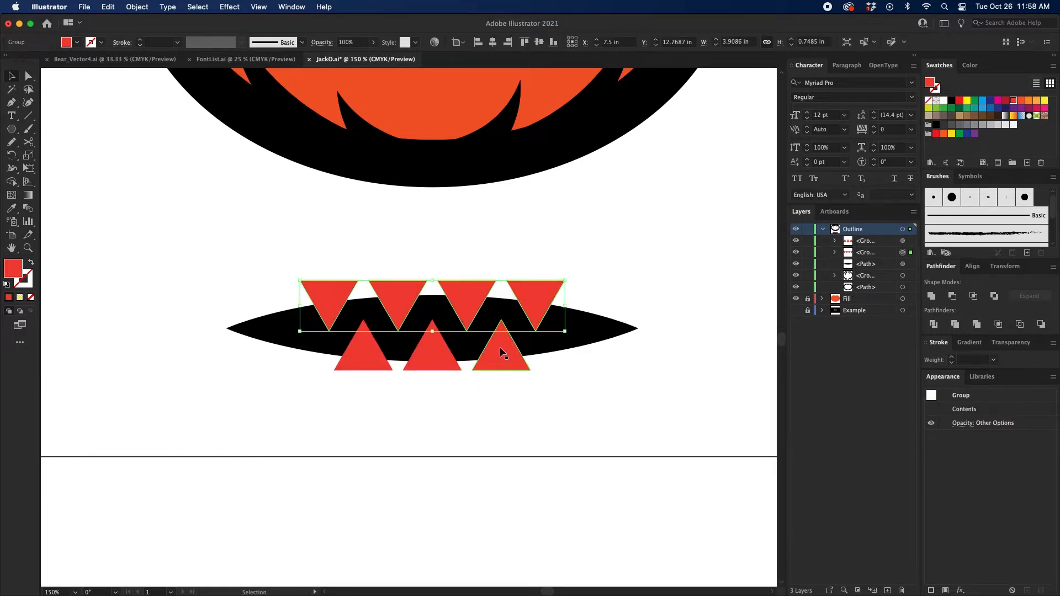
{"action": "left_click", "coordinate": [500, 349], "text": "shift"}
{"action": "left_click", "coordinate": [667, 210]}
Step: Group the upper and lower rows of triangles together
{"action": "left_click", "coordinate": [553, 284]}
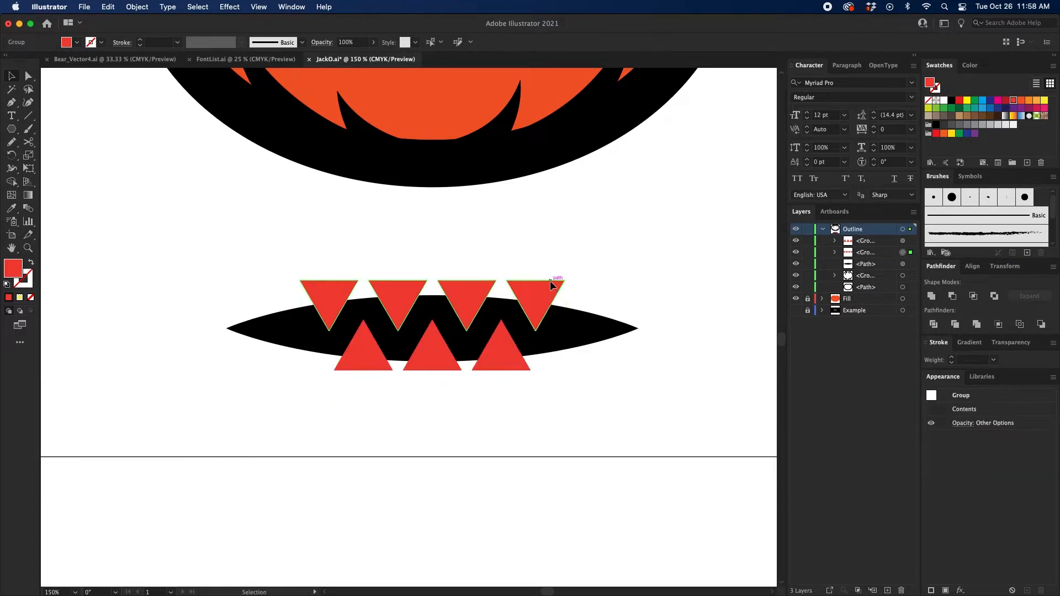
{"action": "left_click", "coordinate": [499, 354], "text": "shift"}
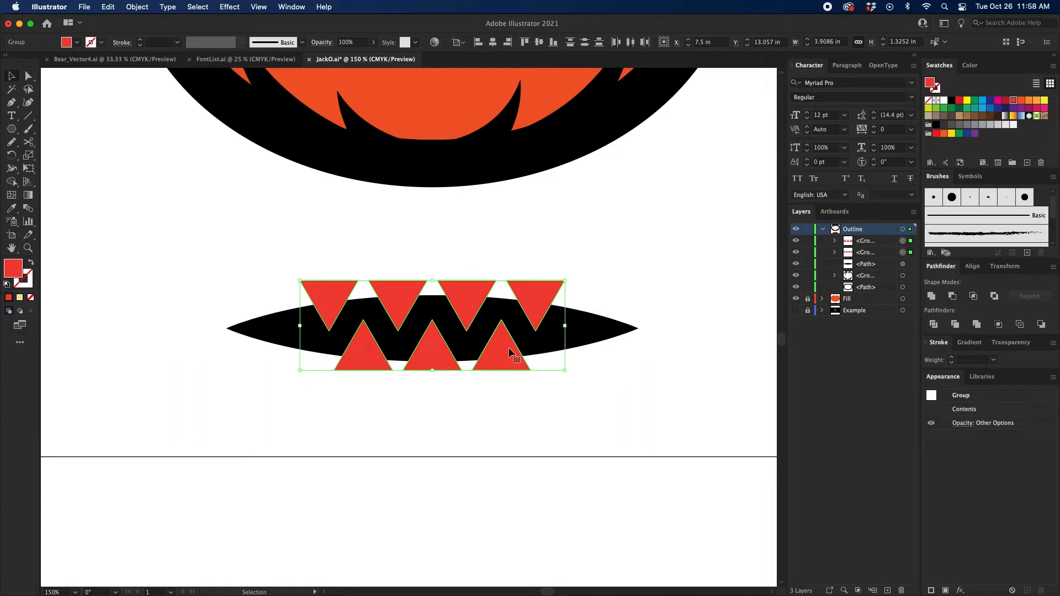
{"action": "key", "text": "super+g"}
Step: Centre the triangle group and the mouth shape vertically relative to each other
{"action": "left_click_drag", "start_coordinate": [622, 247], "coordinate": [337, 446]}
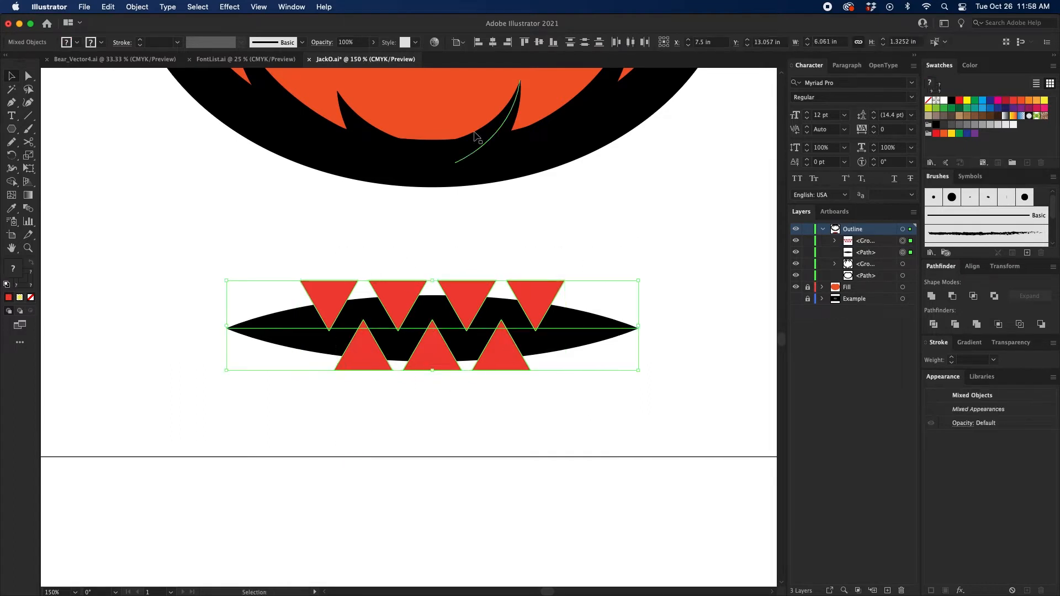
{"action": "left_click", "coordinate": [459, 43]}
{"action": "left_click", "coordinate": [480, 57]}
{"action": "left_click", "coordinate": [539, 42]}
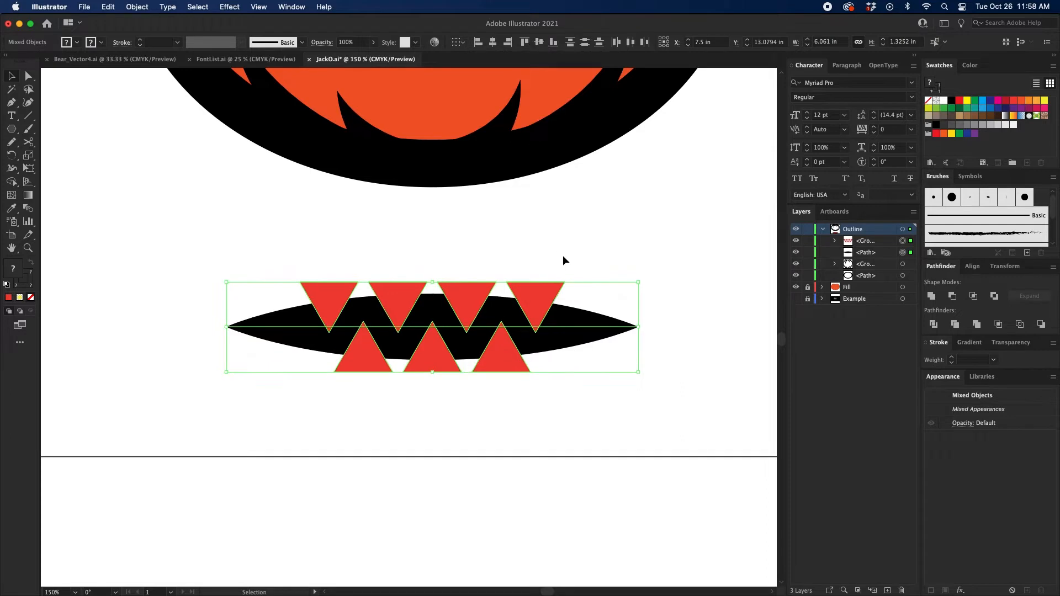
Step: Expand the appearance of the mouth's 70 pt stroke into a filled shape and deselect it
{"action": "left_click_drag", "start_coordinate": [648, 270], "coordinate": [575, 382]}
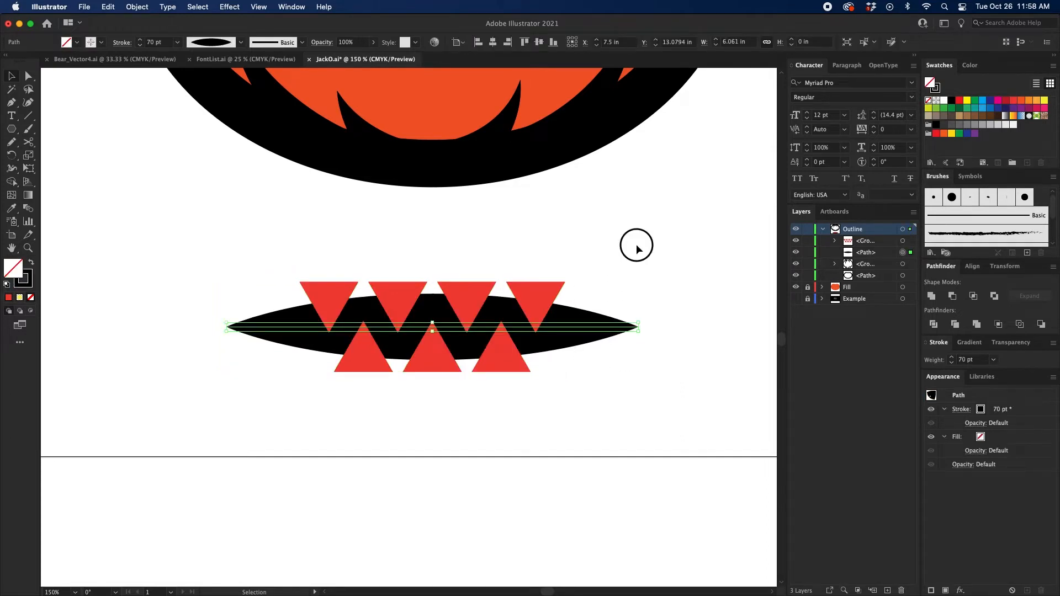
{"action": "left_click", "coordinate": [636, 245]}
{"action": "left_click_drag", "start_coordinate": [615, 262], "coordinate": [572, 359]}
{"action": "left_click", "coordinate": [642, 278]}
{"action": "left_click_drag", "start_coordinate": [642, 279], "coordinate": [592, 409]}
{"action": "left_click", "coordinate": [141, 11]}
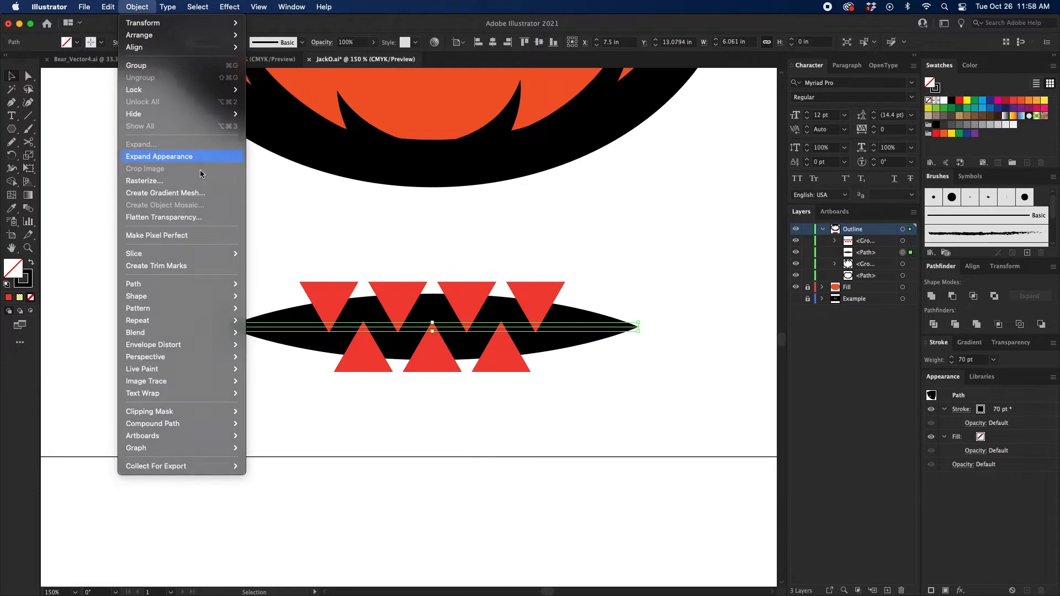
{"action": "left_click", "coordinate": [160, 156]}
{"action": "left_click", "coordinate": [642, 307]}
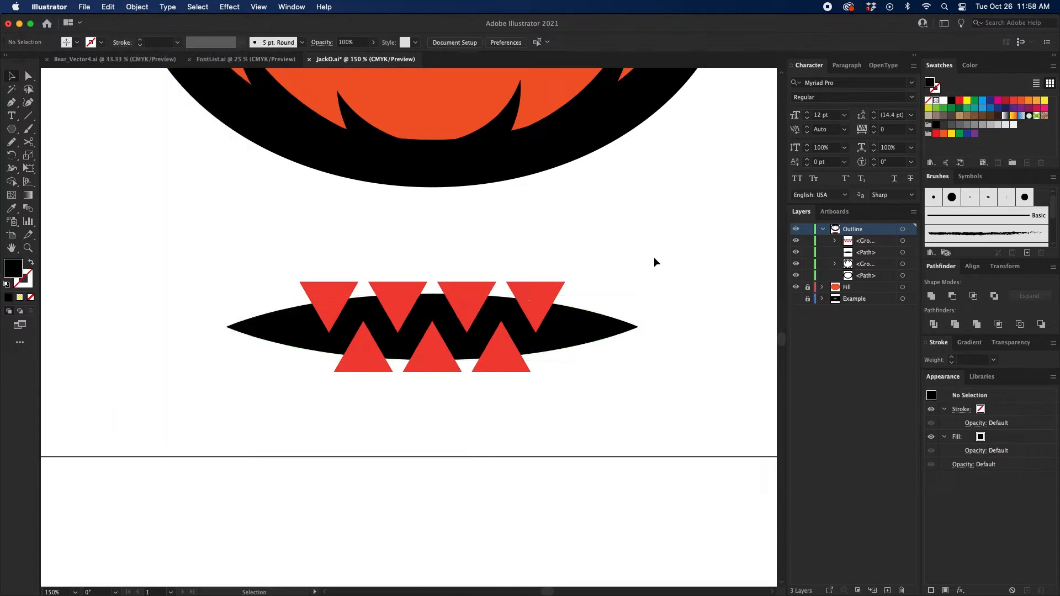
Step: Convert the grouped red triangles into one compound path
{"action": "left_click", "coordinate": [546, 292]}
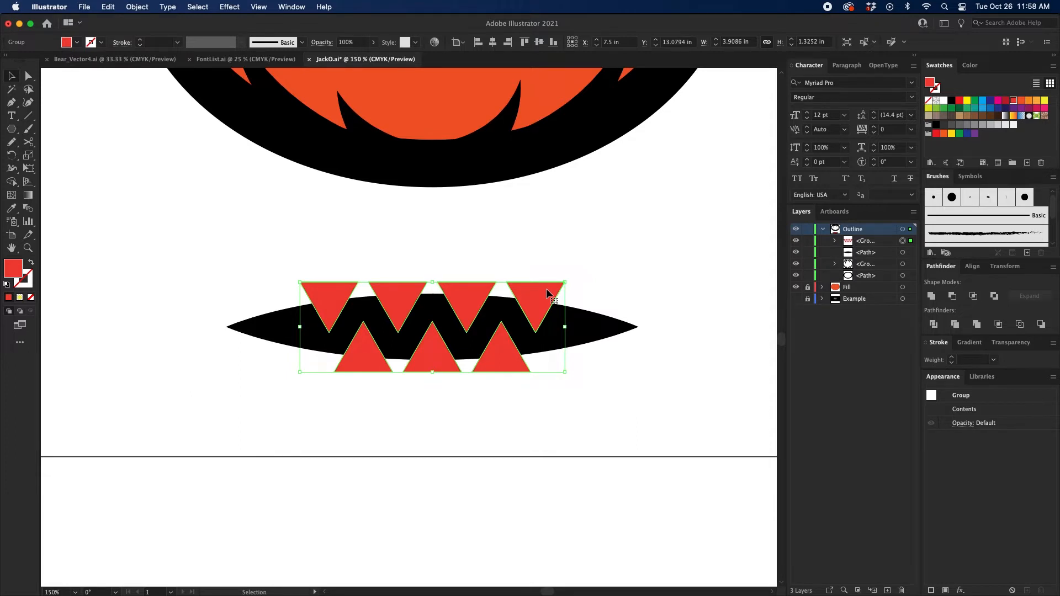
{"action": "key", "text": "a"}
{"action": "key", "text": "super+8"}
{"action": "key", "text": "v"}
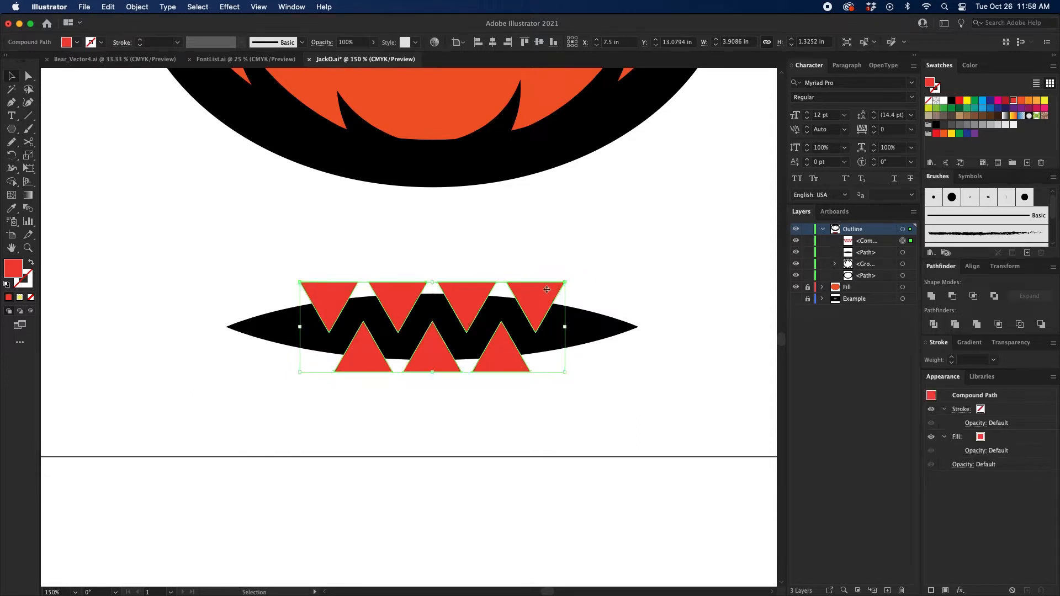
Step: Subtract the compound triangle path from the black mouth shape with Minus Front and deselect the result
{"action": "scroll", "coordinate": [613, 264], "scroll_direction": "down", "scroll_amount": 1}
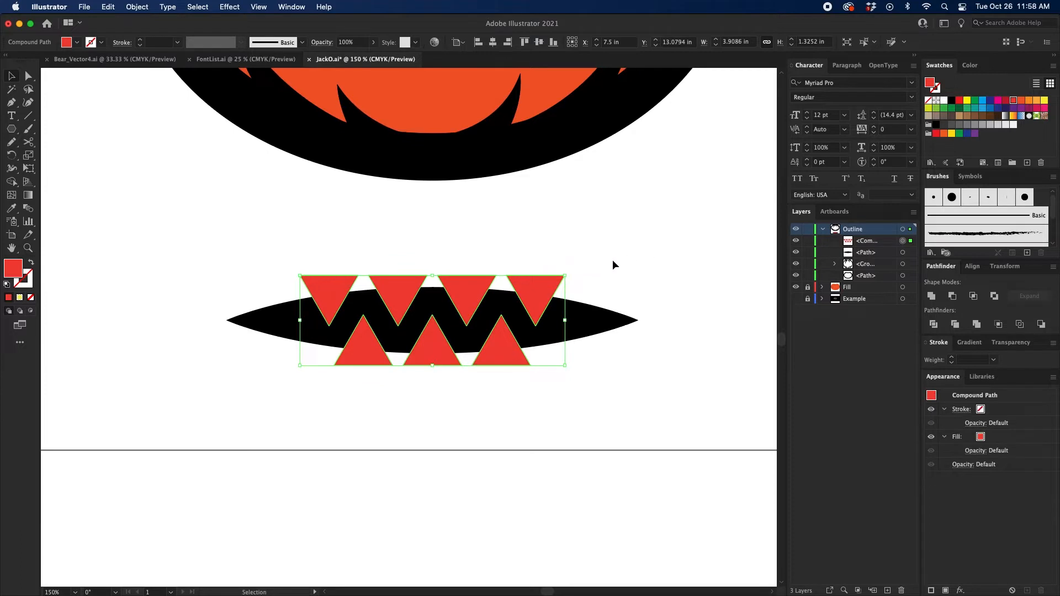
{"action": "left_click", "coordinate": [728, 258]}
{"action": "left_click", "coordinate": [544, 289]}
{"action": "left_click", "coordinate": [666, 244]}
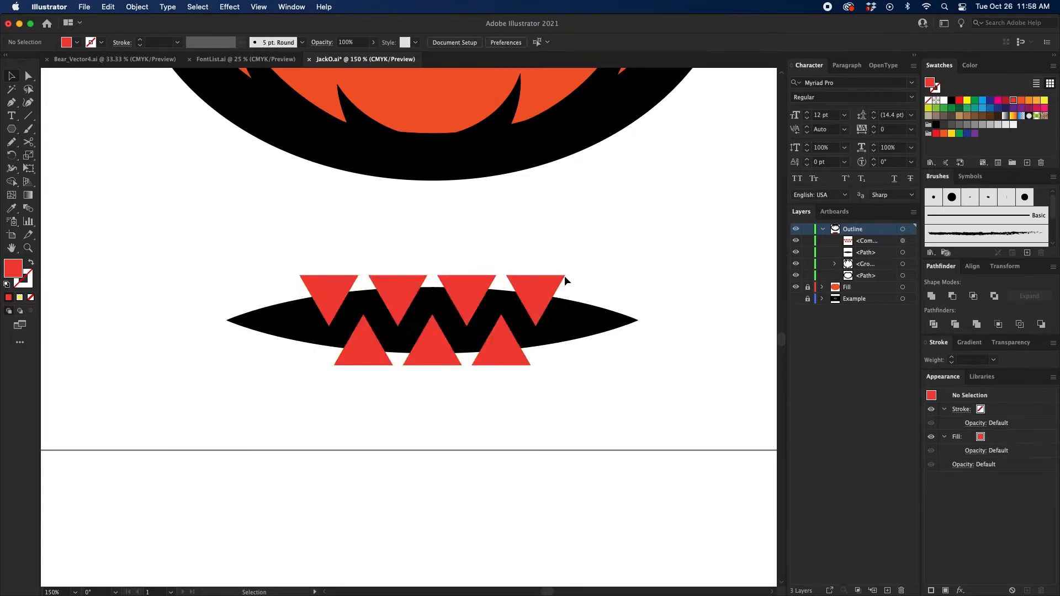
{"action": "left_click", "coordinate": [545, 287]}
{"action": "left_click_drag", "start_coordinate": [667, 223], "coordinate": [432, 419]}
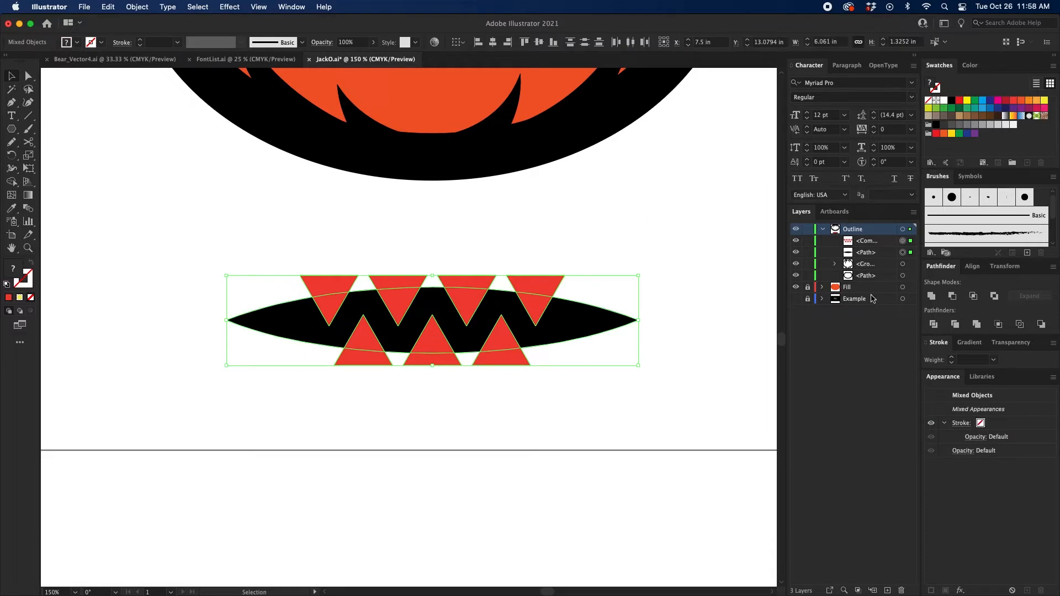
{"action": "left_click", "coordinate": [952, 297]}
{"action": "left_click", "coordinate": [954, 298]}
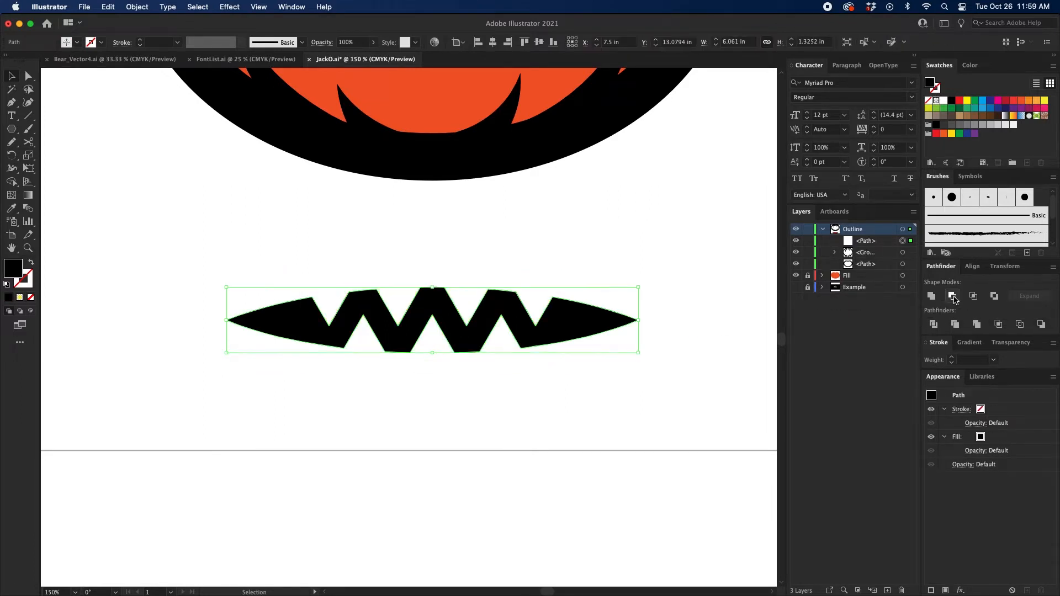
{"action": "left_click", "coordinate": [562, 261]}
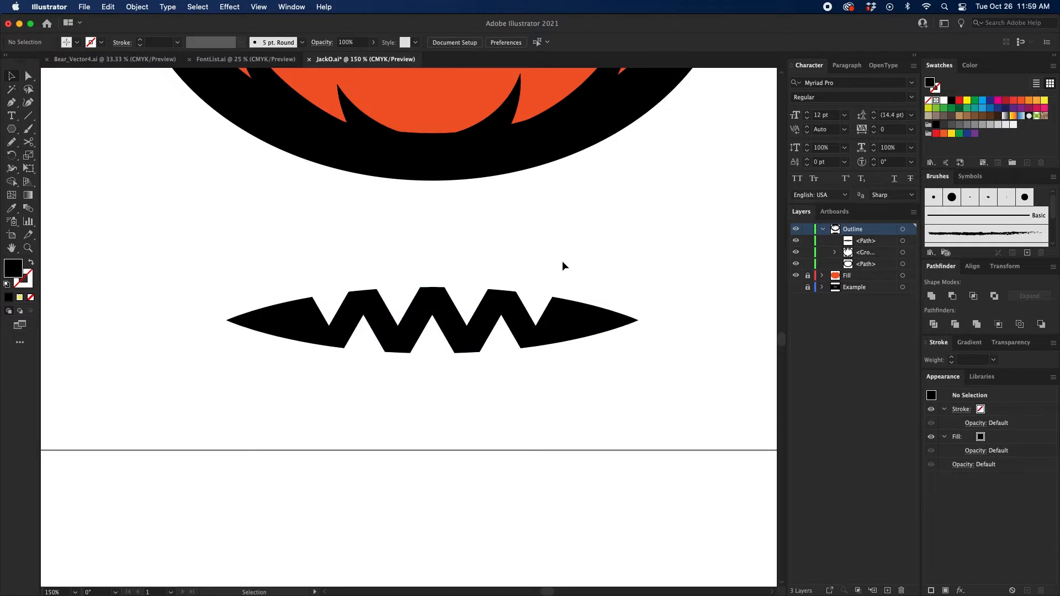
Step: Draw a three-point path with the Pen tool, curving outward around the mouth's right tip
{"action": "key", "text": "p"}
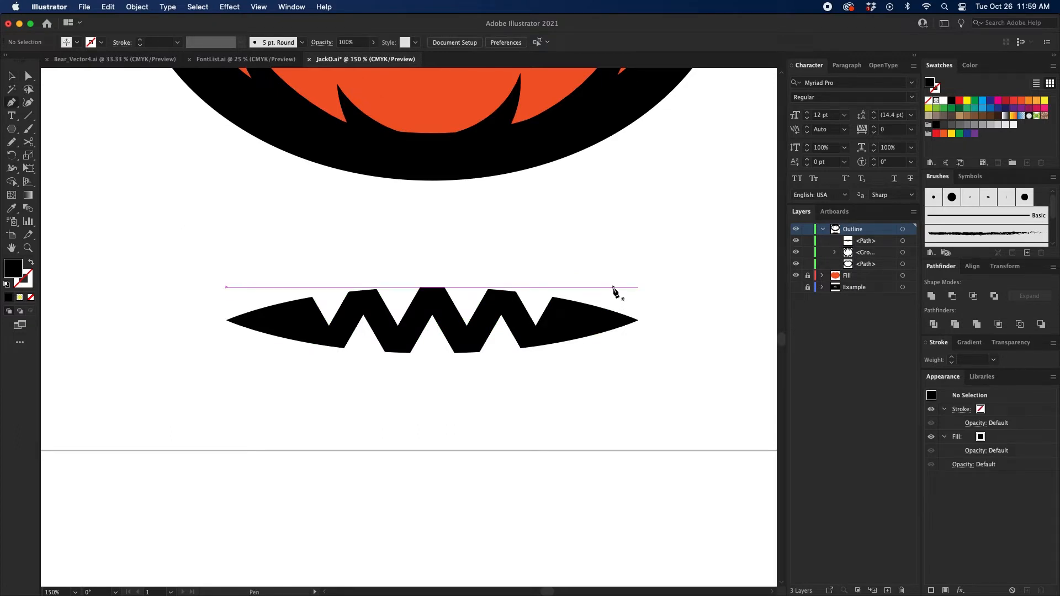
{"action": "left_click", "coordinate": [613, 288]}
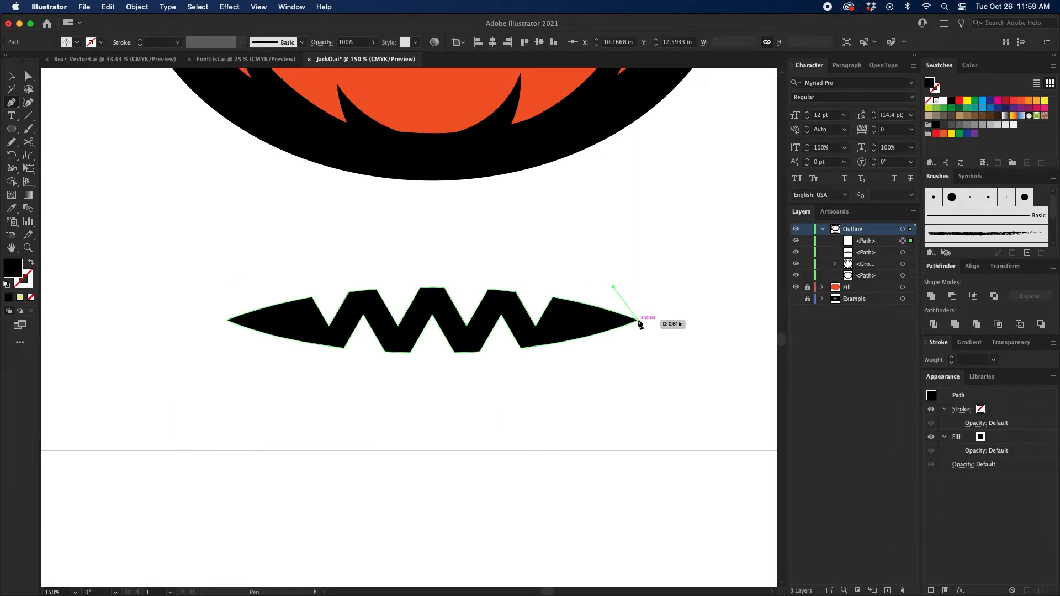
{"action": "left_click_drag", "start_coordinate": [638, 320], "coordinate": [639, 332]}
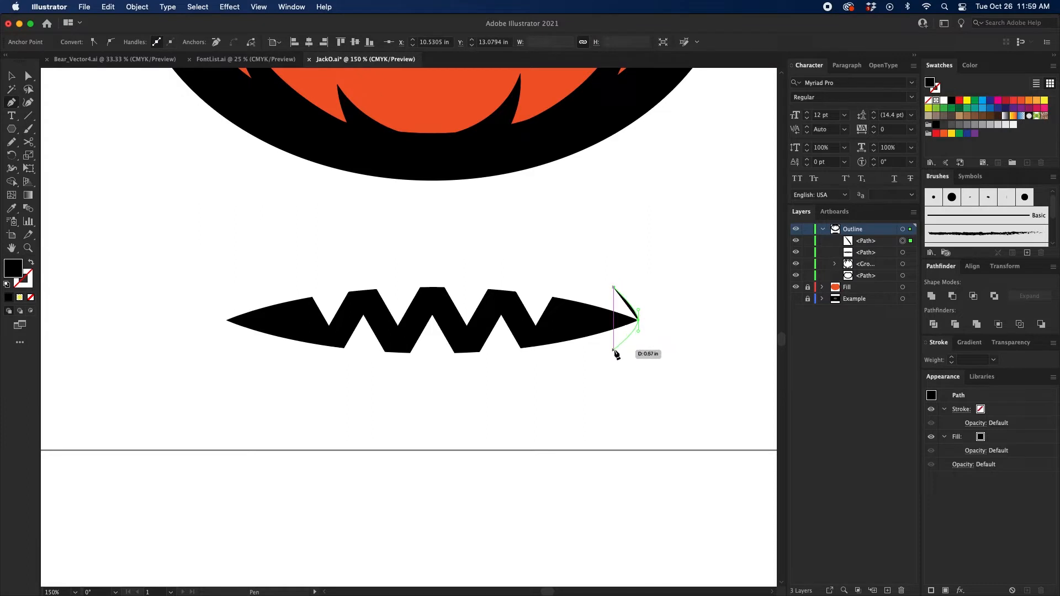
{"action": "left_click", "coordinate": [614, 350]}
{"action": "key", "text": "v"}
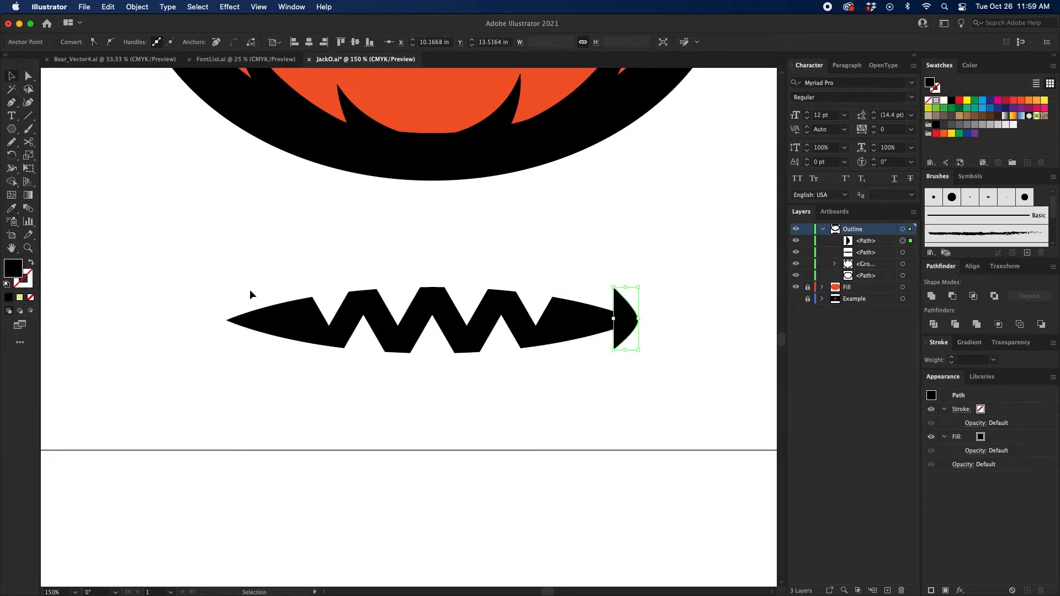
Step: Give the corner path a black 20 pt stroke without fill, use a width profile tapered at both ends, and deselect it
{"action": "key", "text": "shift+x"}
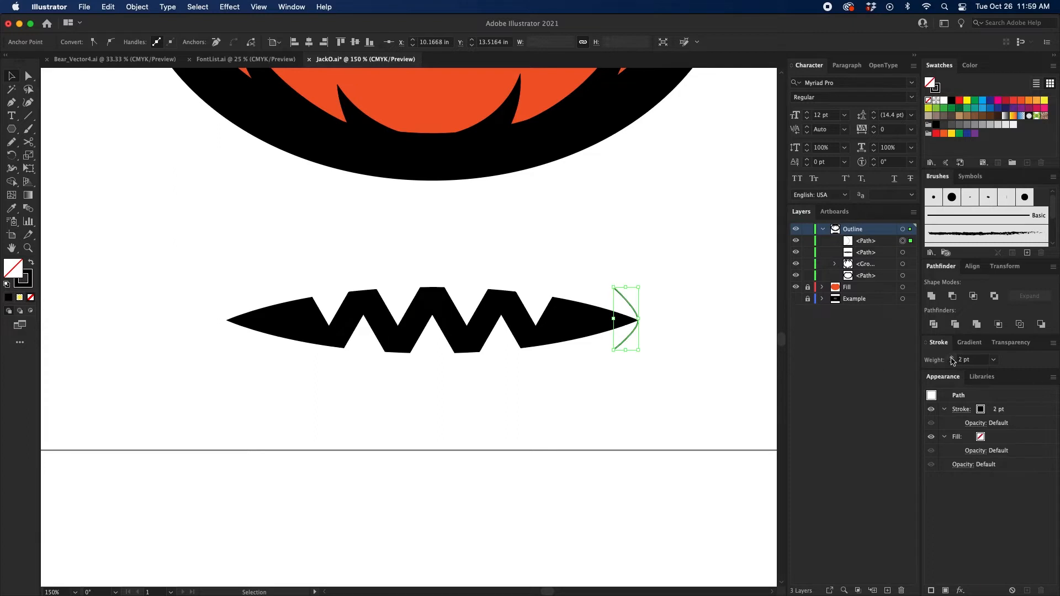
{"action": "left_click", "coordinate": [951, 357]}
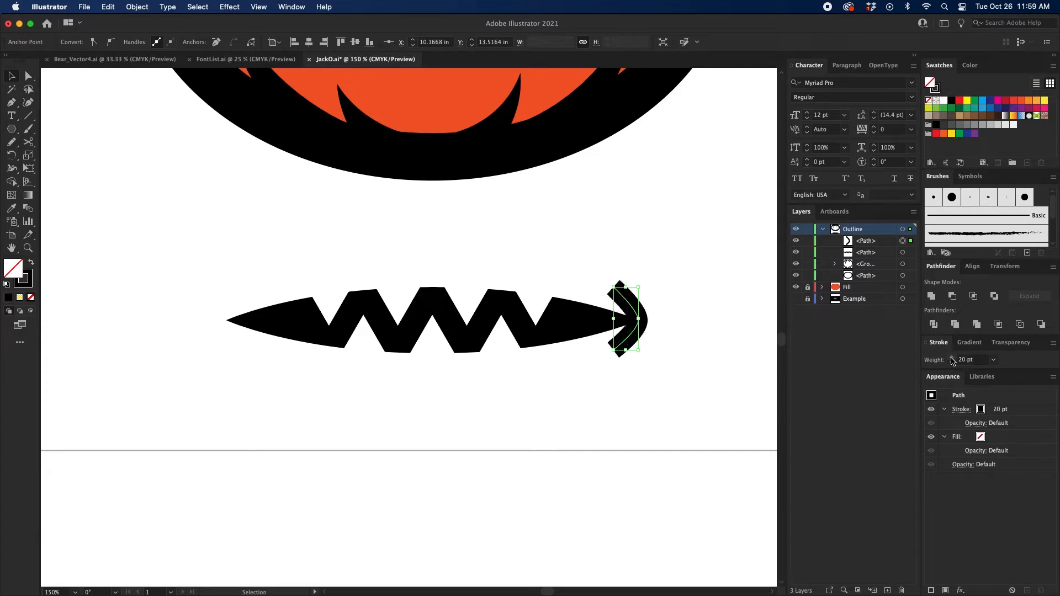
{"action": "left_click", "coordinate": [960, 409]}
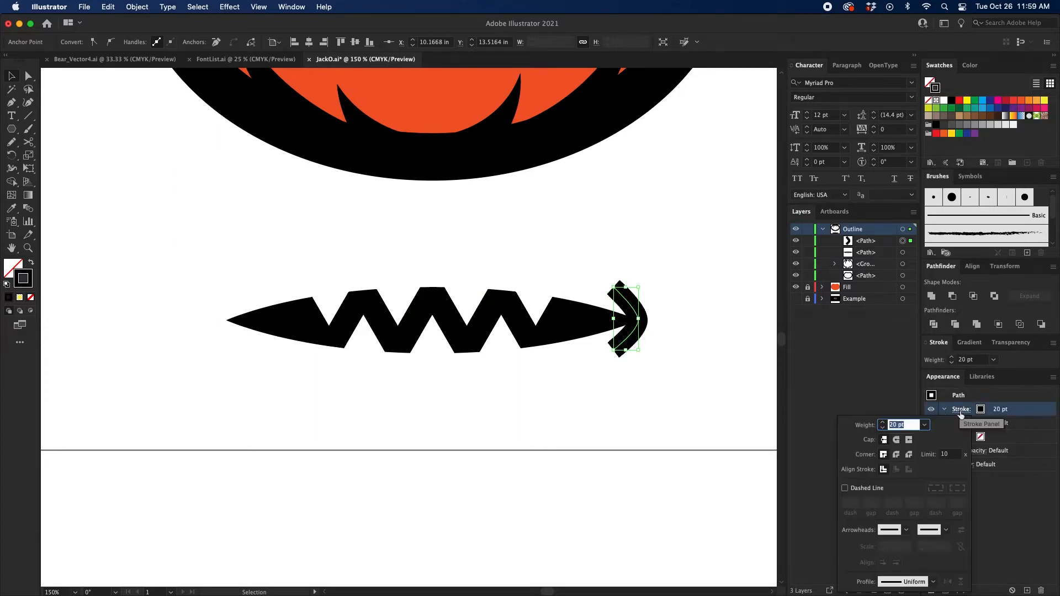
{"action": "left_click", "coordinate": [932, 583]}
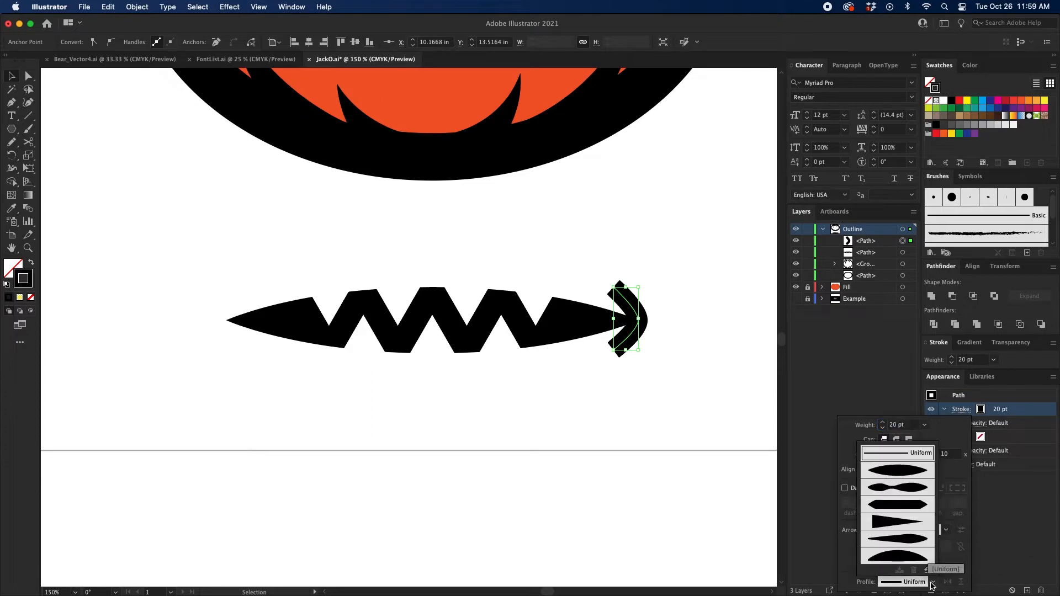
{"action": "left_click", "coordinate": [912, 503]}
{"action": "left_click", "coordinate": [585, 371]}
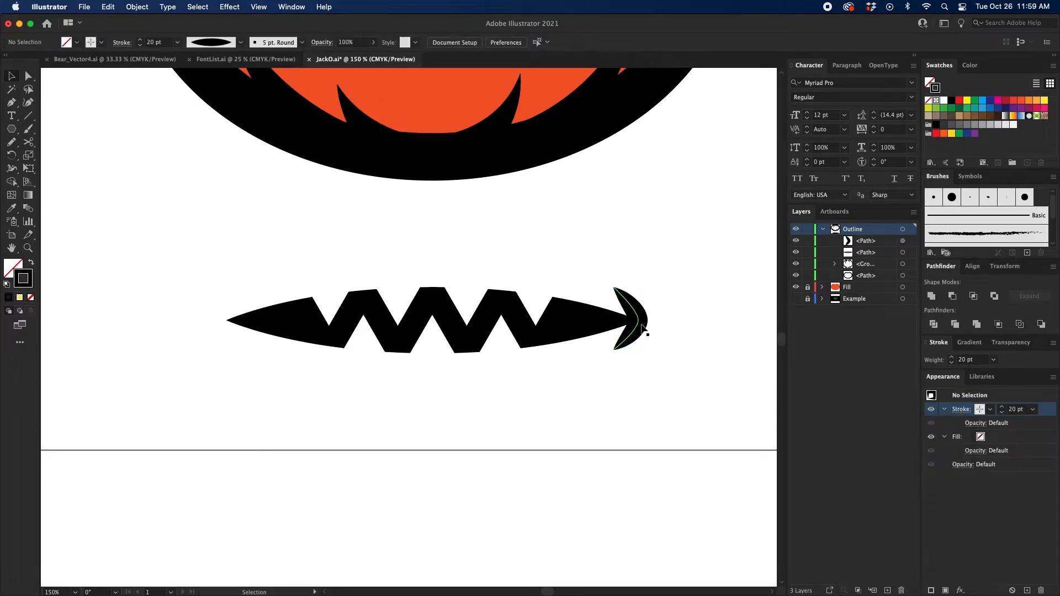
Step: Duplicate the corner stroke to the mouth's left end, reflect it about the vertical axis and fit it onto the left tip
{"action": "left_click_drag", "start_coordinate": [642, 329], "coordinate": [216, 338]}
{"action": "right_click", "coordinate": [221, 320]}
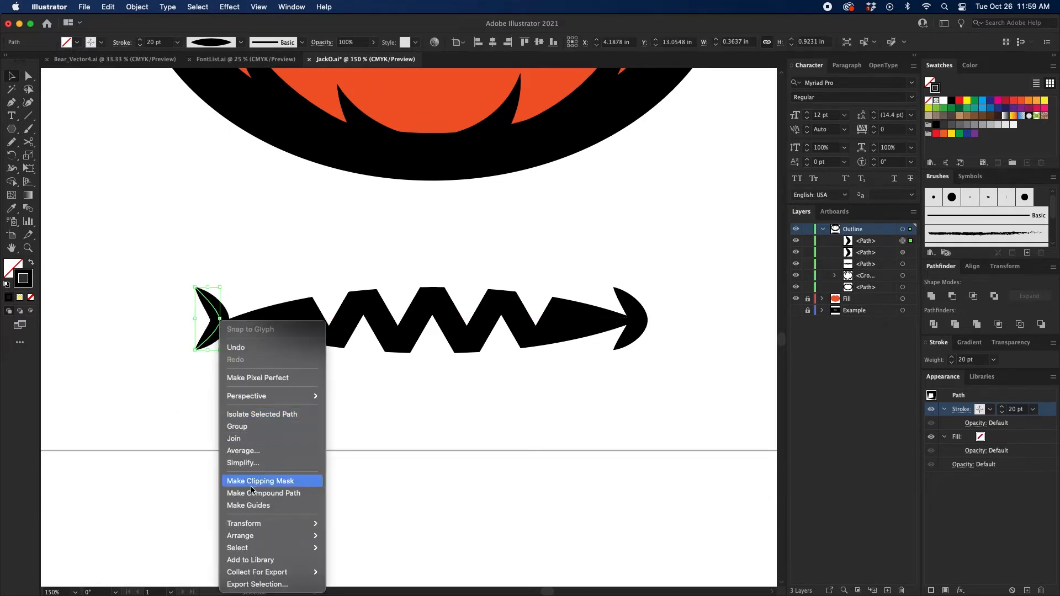
{"action": "mouse_move", "coordinate": [259, 523]}
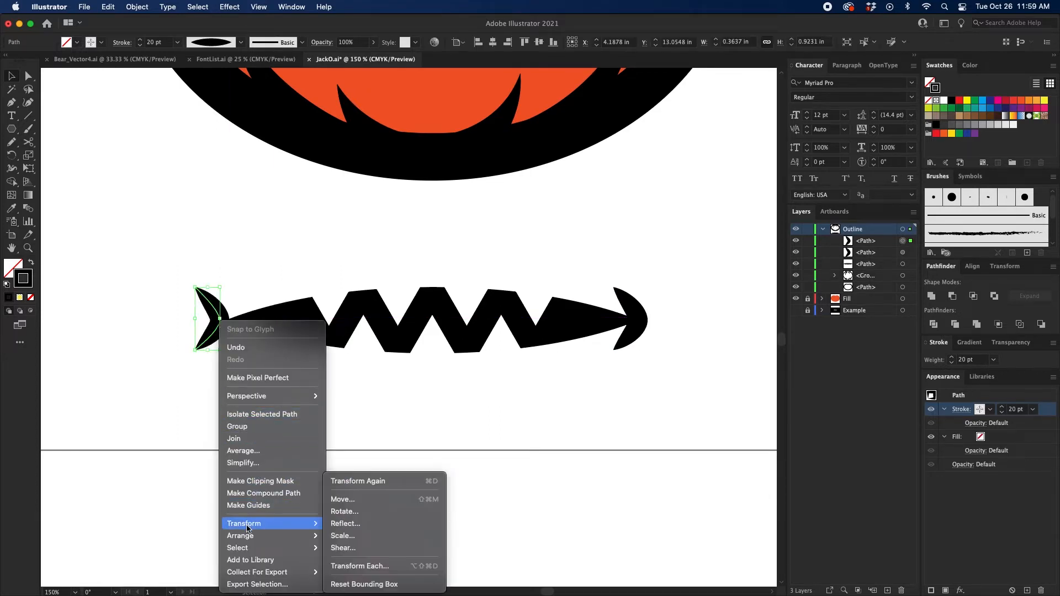
{"action": "left_click", "coordinate": [349, 524]}
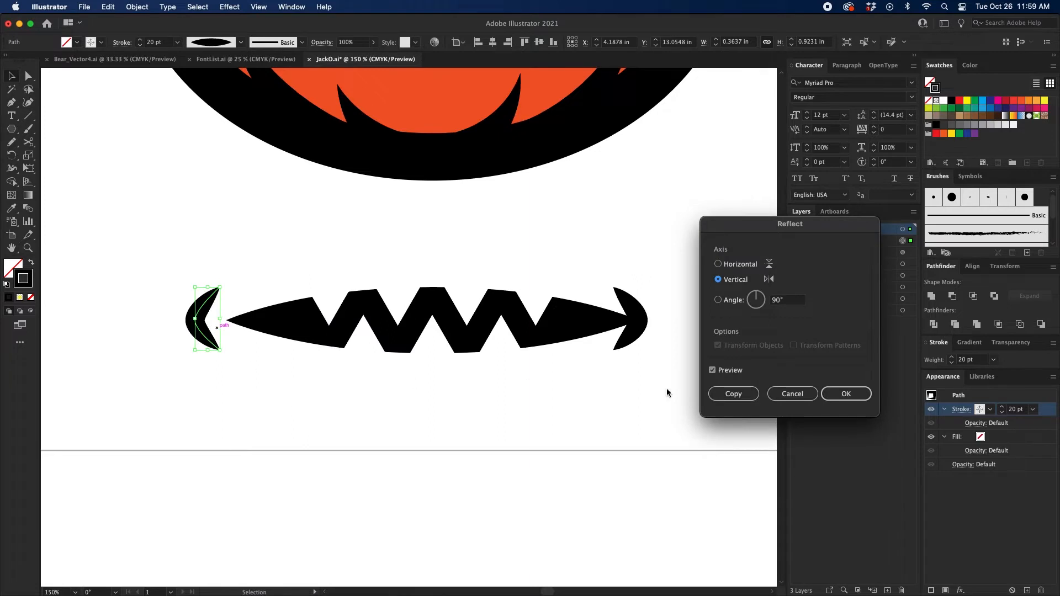
{"action": "left_click", "coordinate": [846, 393]}
{"action": "left_click_drag", "start_coordinate": [203, 338], "coordinate": [227, 339]}
Step: Expand the appearance of the mouth and its two corner strokes and group the resulting shapes
{"action": "left_click_drag", "start_coordinate": [142, 409], "coordinate": [684, 270]}
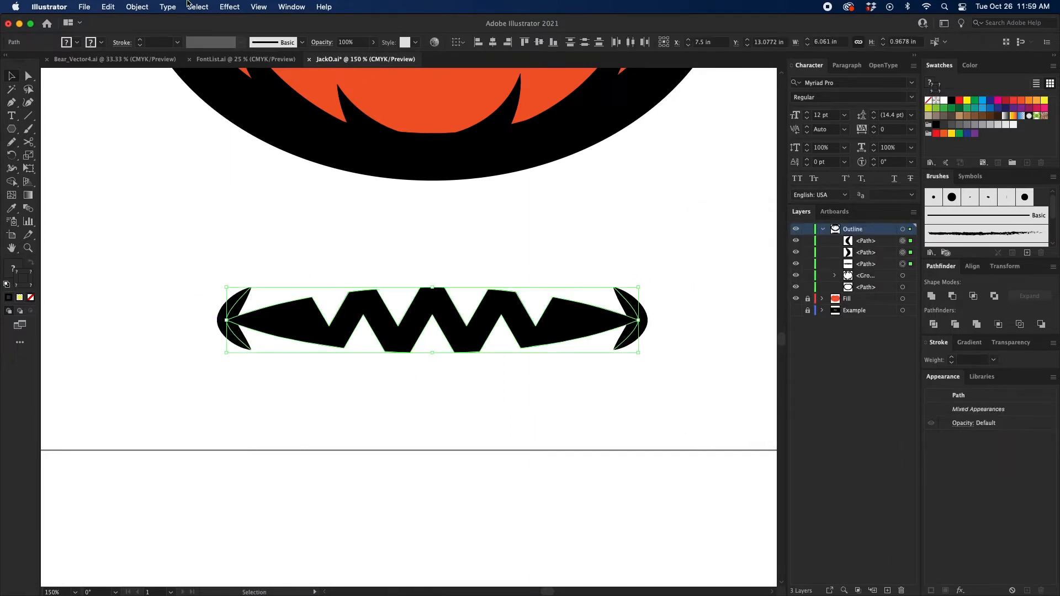
{"action": "left_click", "coordinate": [137, 7]}
{"action": "left_click", "coordinate": [181, 157]}
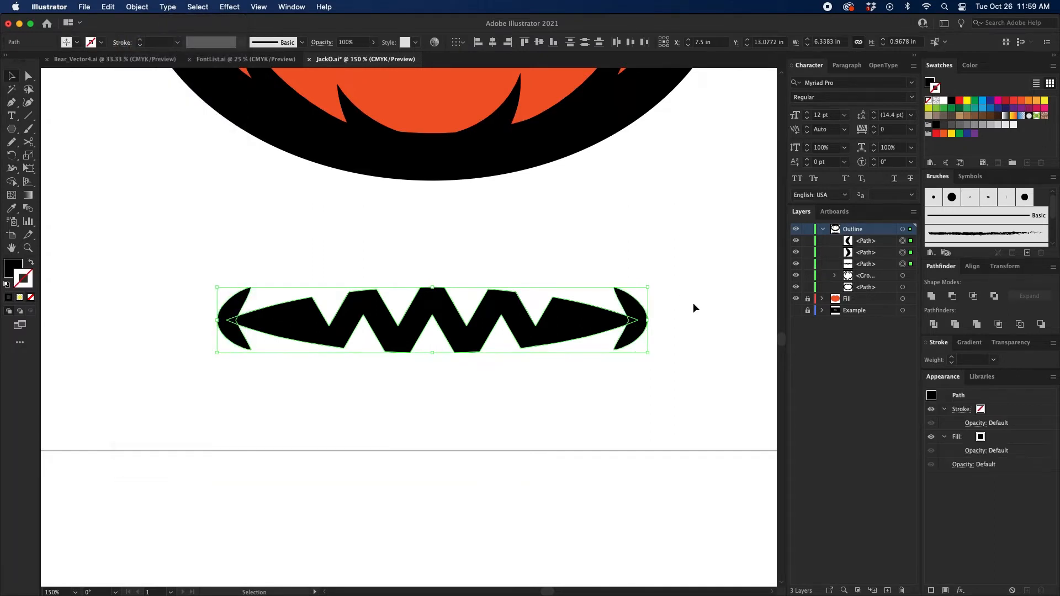
{"action": "key", "text": "super+g"}
{"action": "scroll", "coordinate": [677, 313], "scroll_direction": "up", "scroll_amount": 2}
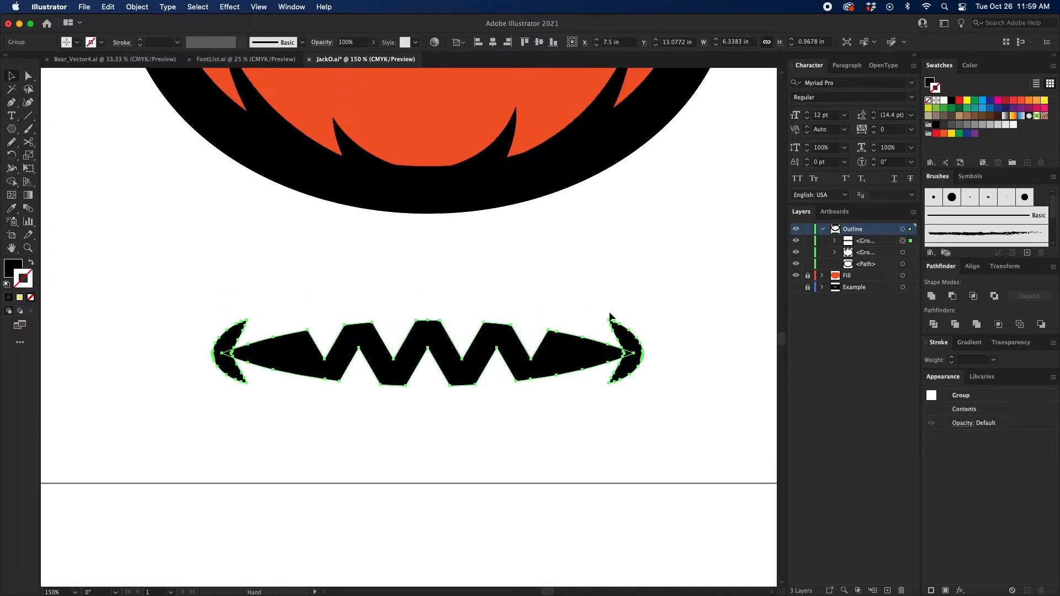
Step: Apply a horizontal Arch warp with a -50% bend to the mouth group
{"action": "left_click", "coordinate": [229, 7]}
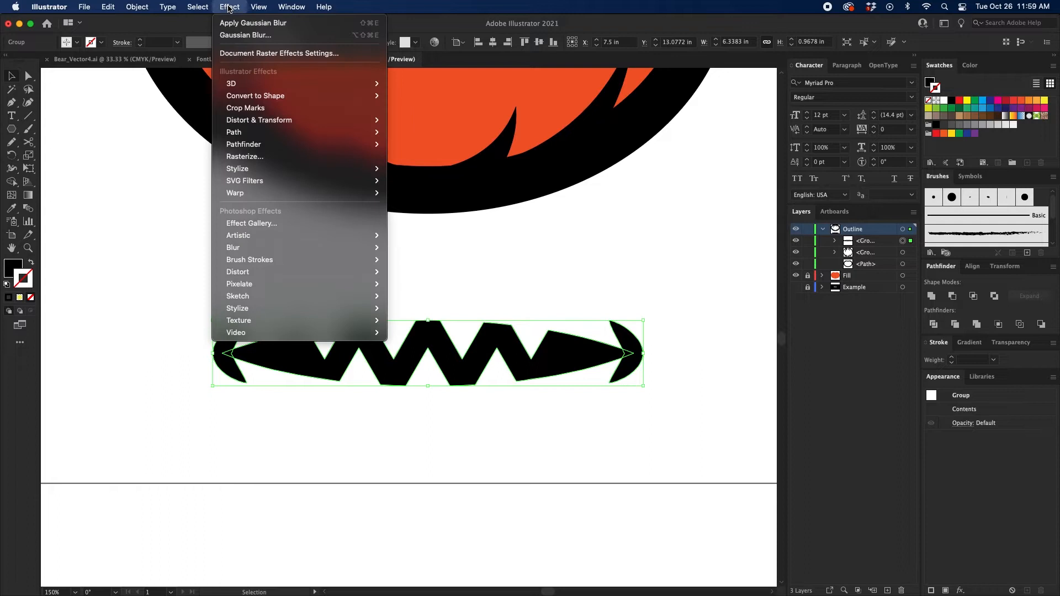
{"action": "left_click", "coordinate": [139, 160]}
{"action": "left_click", "coordinate": [232, 7]}
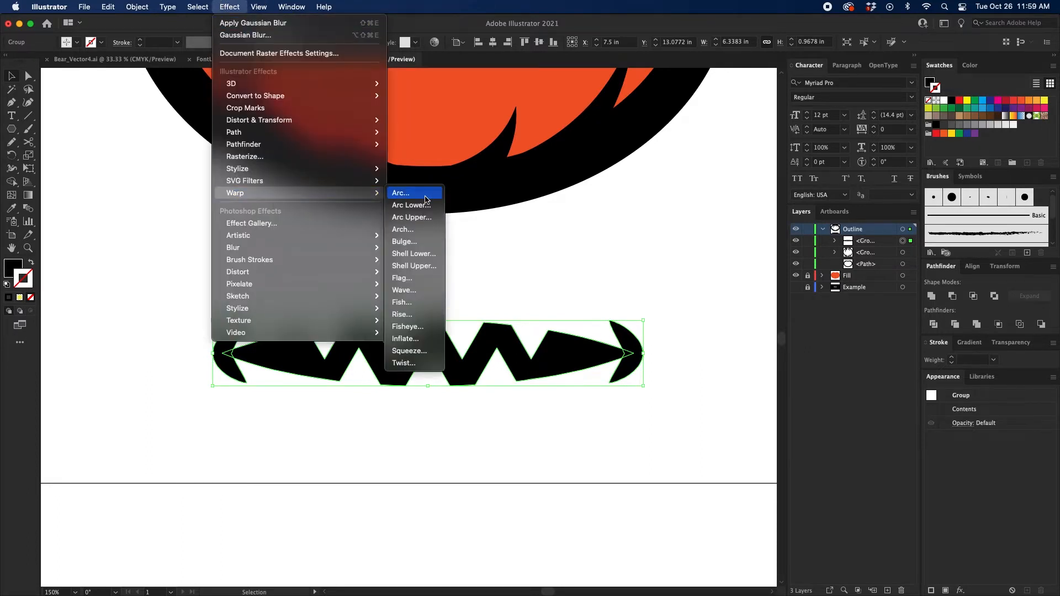
{"action": "left_click", "coordinate": [416, 228]}
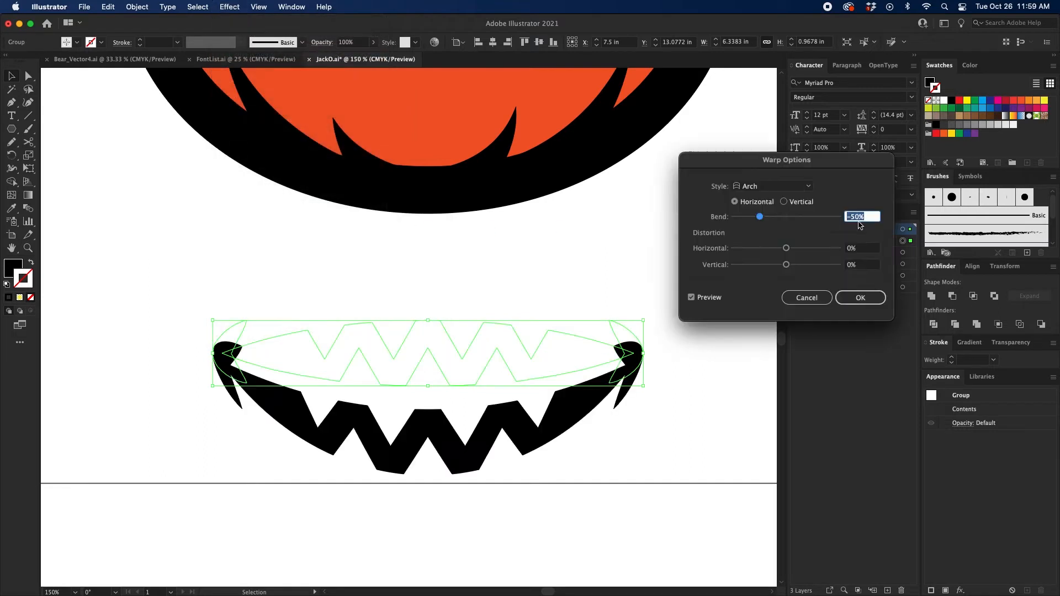
{"action": "left_click", "coordinate": [860, 301]}
{"action": "left_click", "coordinate": [851, 217]}
{"action": "key", "text": "BackSpace"}
{"action": "left_click", "coordinate": [875, 250]}
{"action": "left_click", "coordinate": [850, 217]}
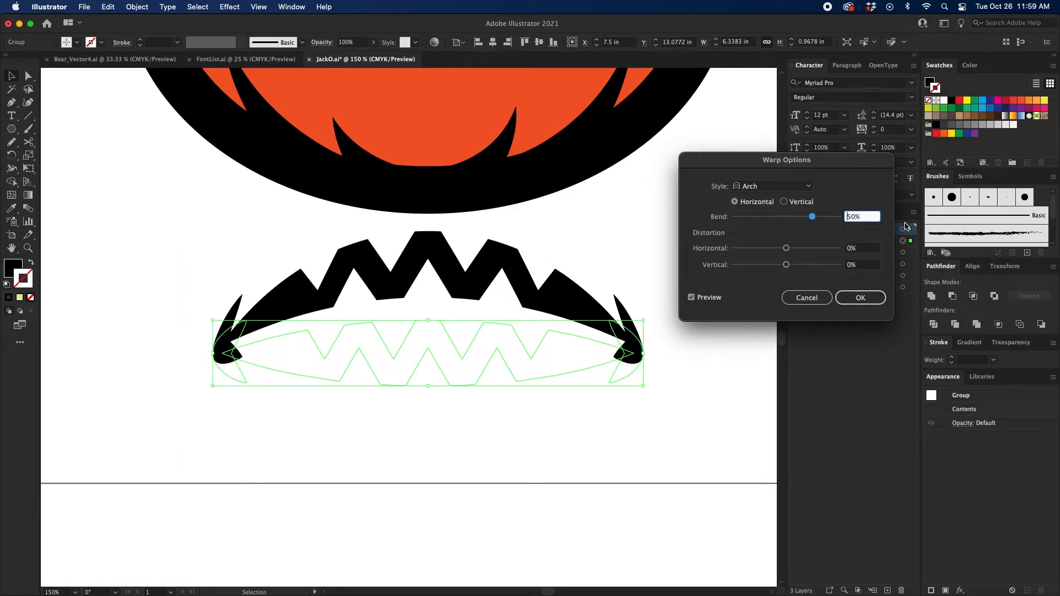
{"action": "type", "text": "-"}
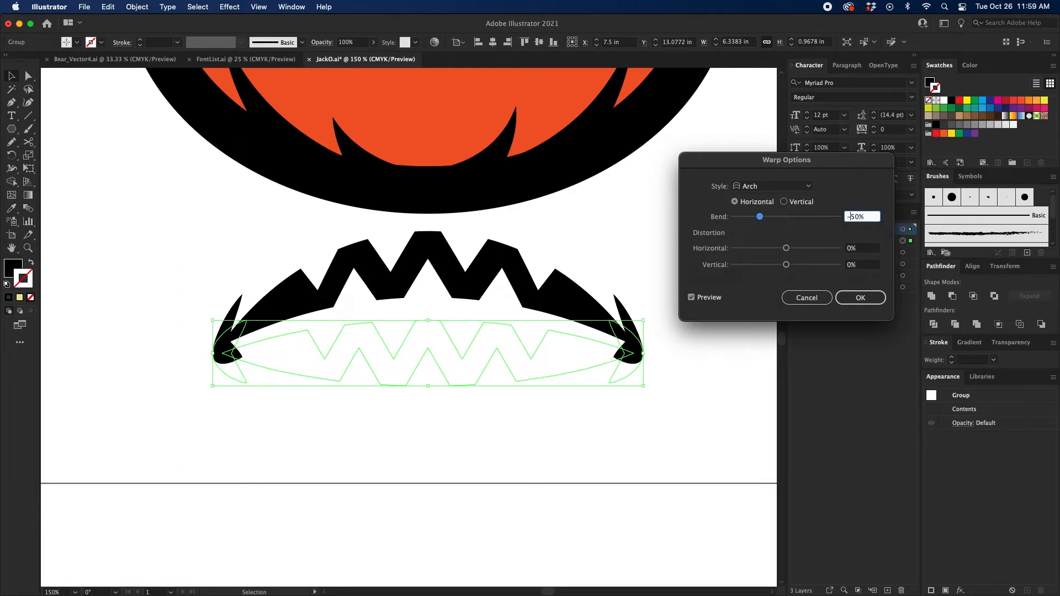
{"action": "left_click", "coordinate": [860, 298]}
Step: Expand the appearance of the arch-warped mouth and deselect it
{"action": "left_click", "coordinate": [134, 4]}
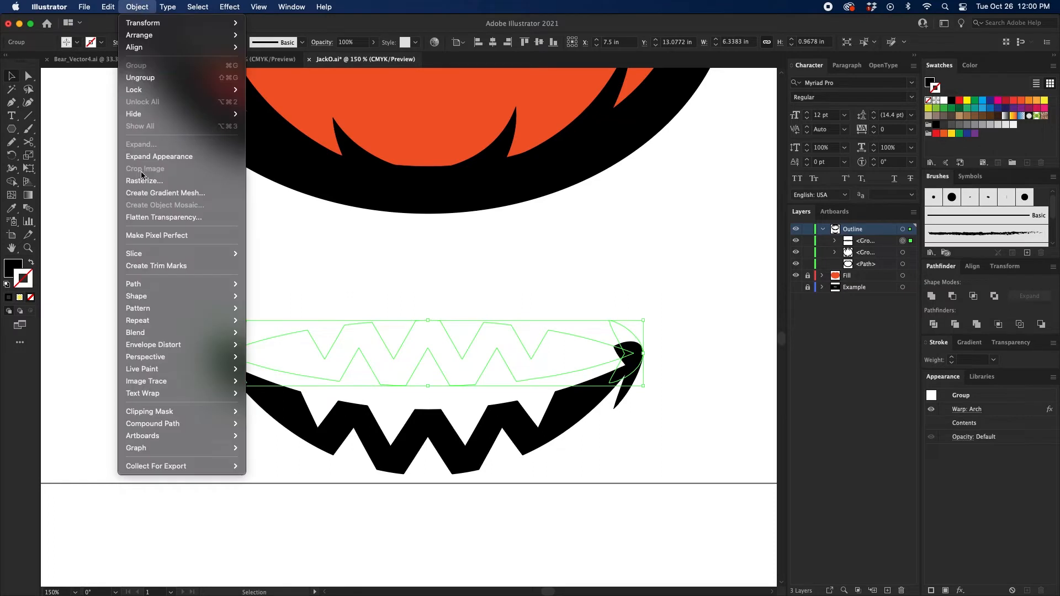
{"action": "left_click", "coordinate": [145, 156]}
{"action": "left_click", "coordinate": [443, 251]}
Step: Move the smiling mouth up onto the lower half of the pumpkin's orange face
{"action": "key", "text": "super+minus"}
{"action": "left_click_drag", "start_coordinate": [445, 257], "coordinate": [418, 375]}
{"action": "left_click_drag", "start_coordinate": [407, 488], "coordinate": [407, 276]}
Step: Nudge the mouth group slightly down on the pumpkin face and deselect it
{"action": "key", "text": "super+plus"}
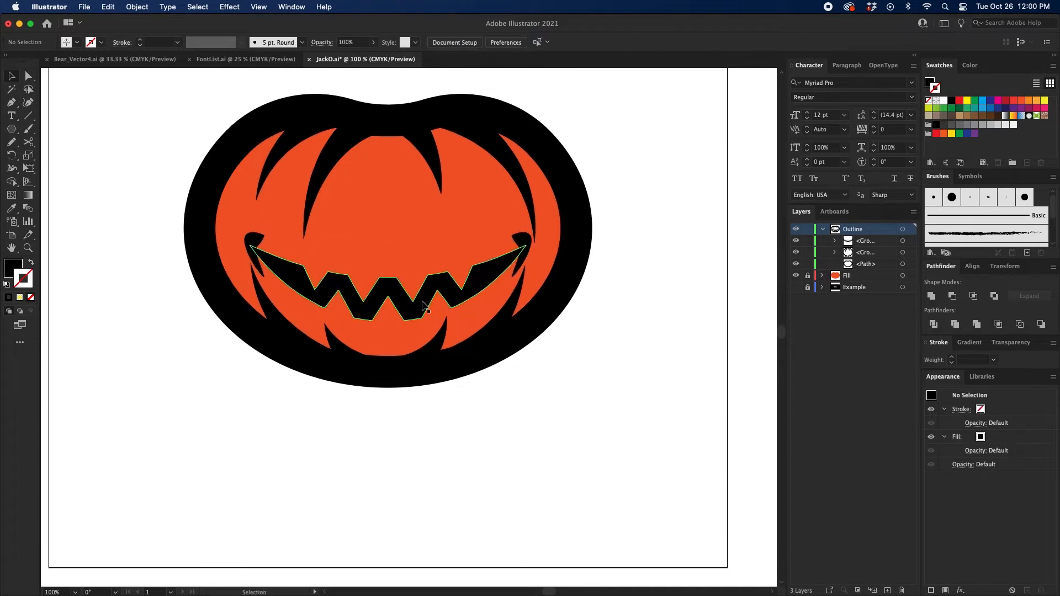
{"action": "scroll", "coordinate": [445, 292], "scroll_direction": "up", "scroll_amount": 2}
{"action": "key", "text": "v"}
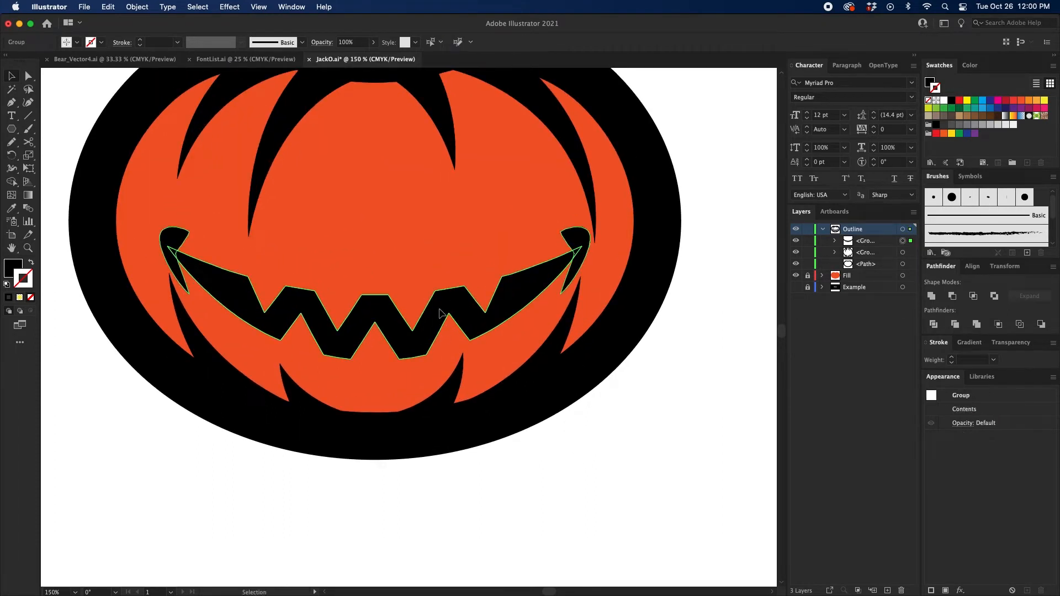
{"action": "left_click", "coordinate": [440, 310]}
{"action": "key", "text": "Down"}
{"action": "key", "text": "Down"}
{"action": "key", "text": "Down"}
{"action": "key", "text": "Down"}
{"action": "key", "text": "Down"}
{"action": "key", "text": "Down"}
{"action": "key", "text": "Down"}
{"action": "key", "text": "Down"}
{"action": "key", "text": "Down"}
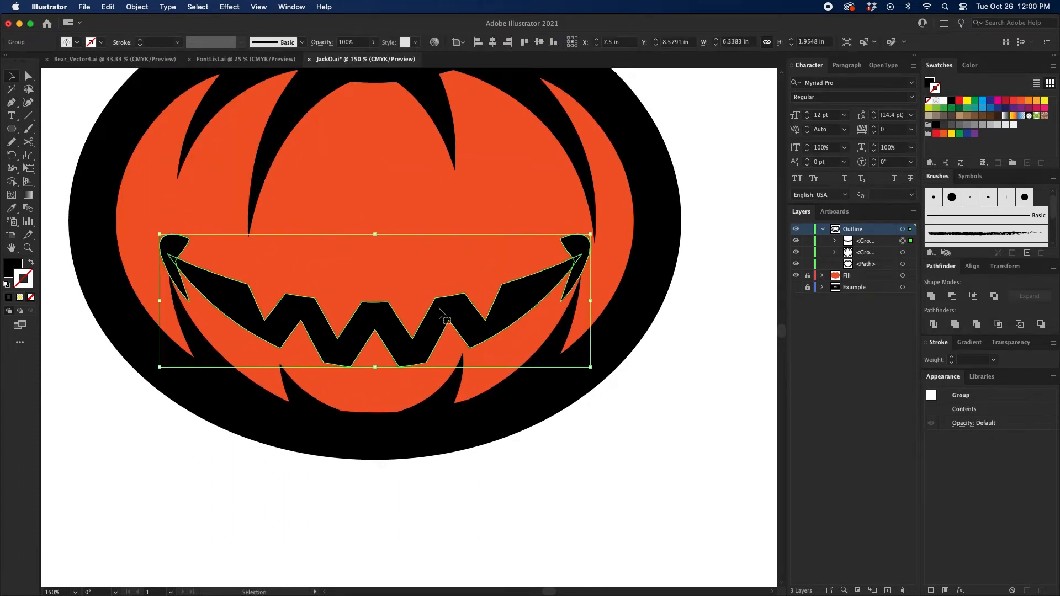
{"action": "left_click", "coordinate": [697, 394]}
{"action": "scroll", "coordinate": [661, 379], "scroll_direction": "up", "scroll_amount": 2}
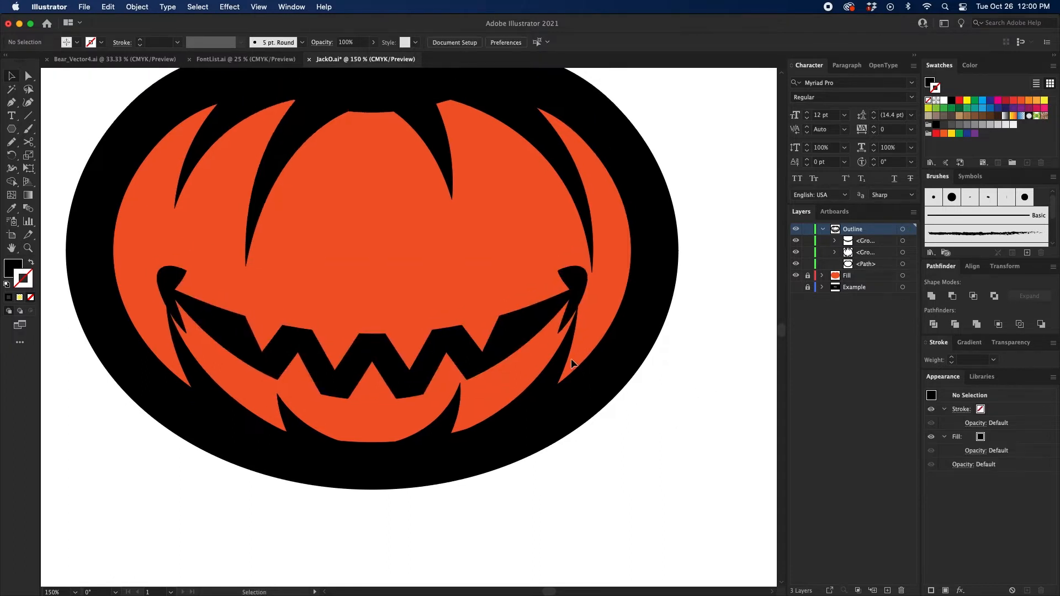
Step: Shift the upper tip of the pumpkin's lower-left rib line slightly outward from the mouth corner and deselect it
{"action": "key", "text": "a"}
{"action": "left_click_drag", "start_coordinate": [703, 371], "coordinate": [701, 375]}
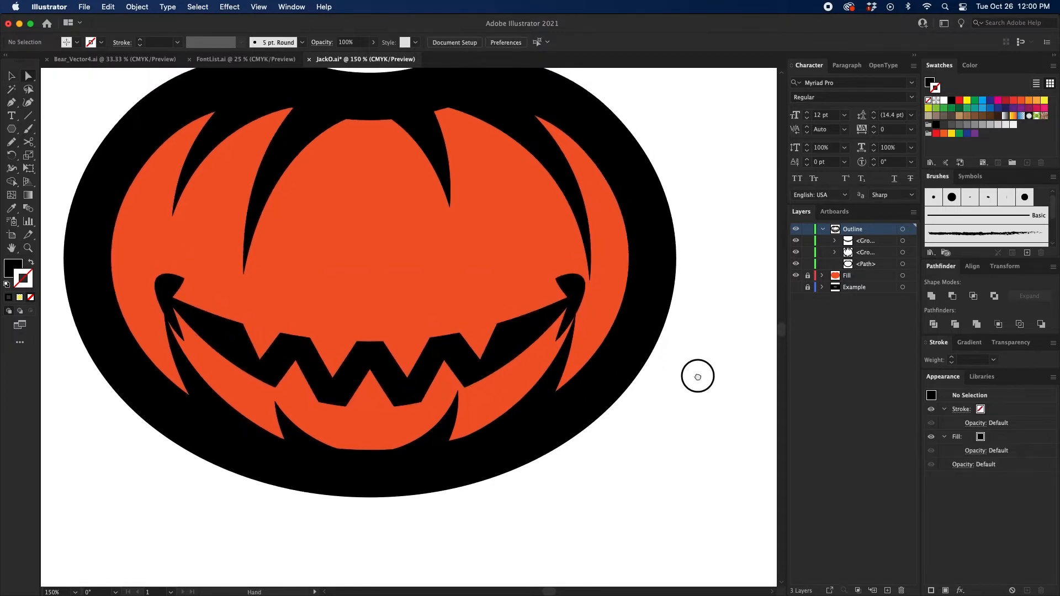
{"action": "left_click", "coordinate": [566, 348]}
{"action": "left_click", "coordinate": [703, 485]}
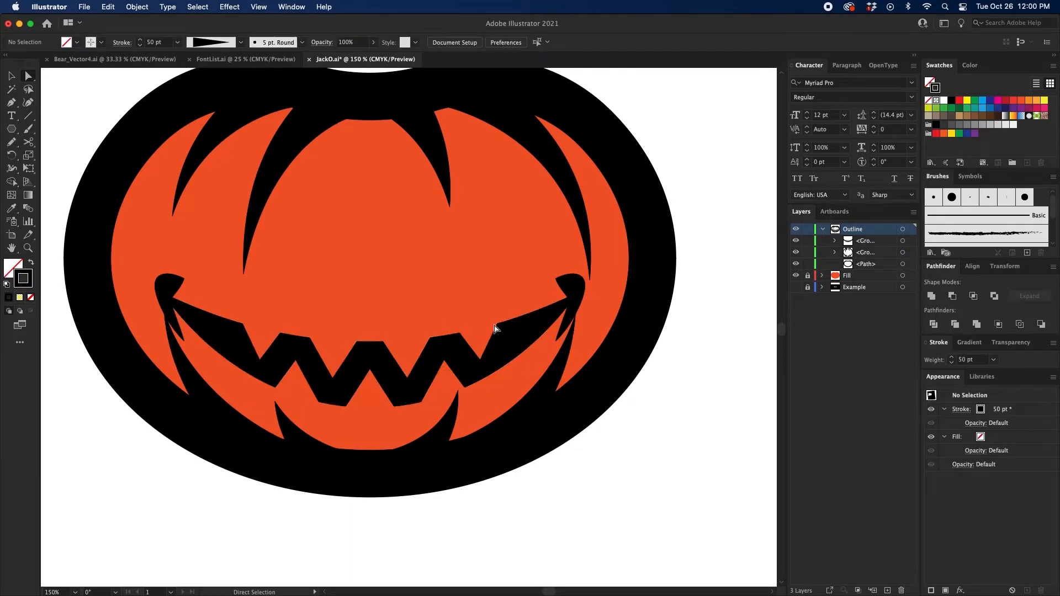
{"action": "left_click", "coordinate": [175, 347]}
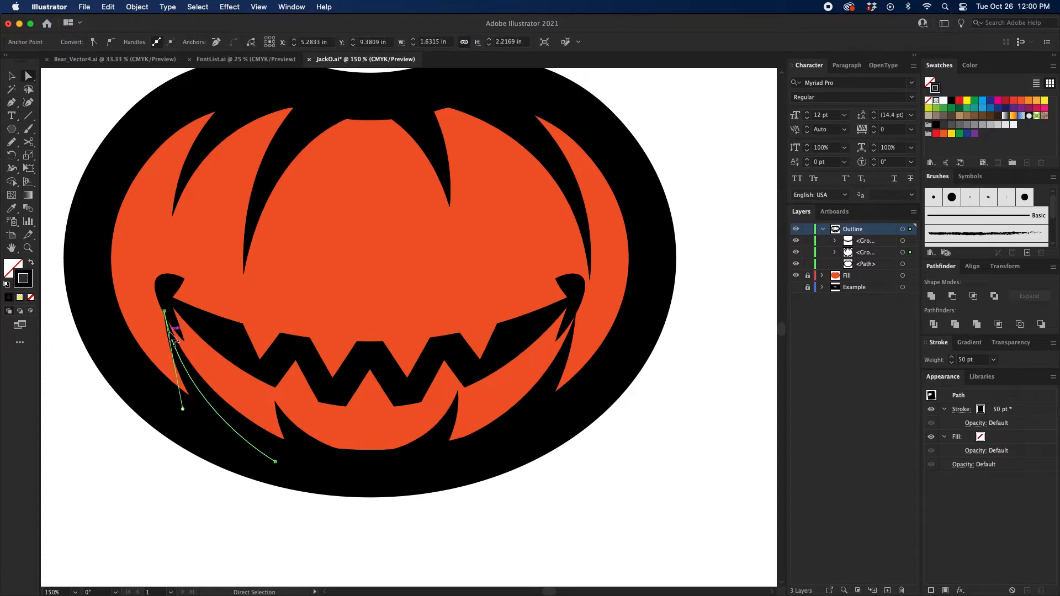
{"action": "left_click", "coordinate": [141, 447]}
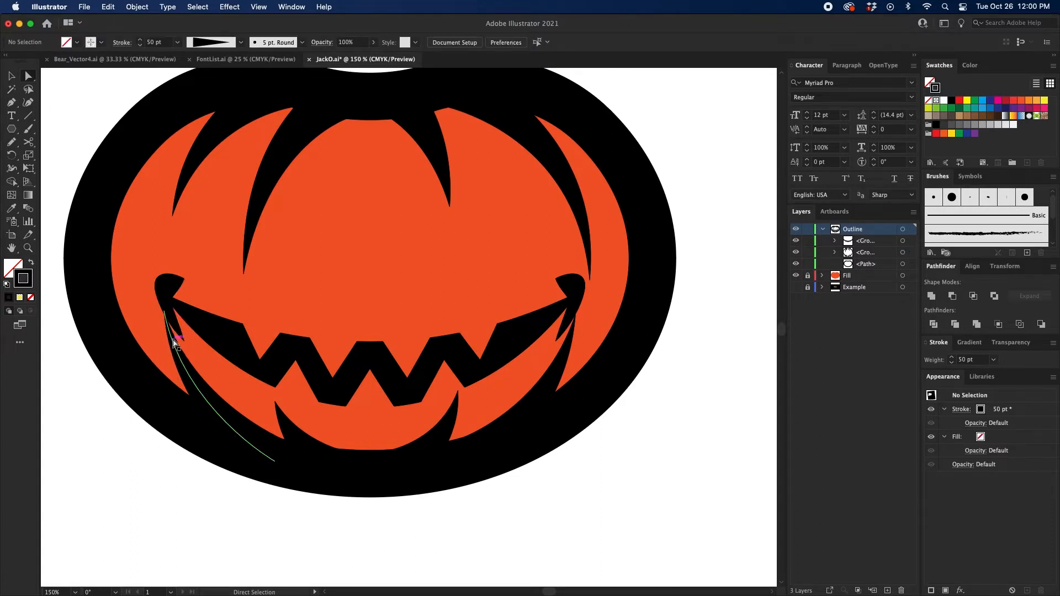
{"action": "left_click", "coordinate": [166, 314]}
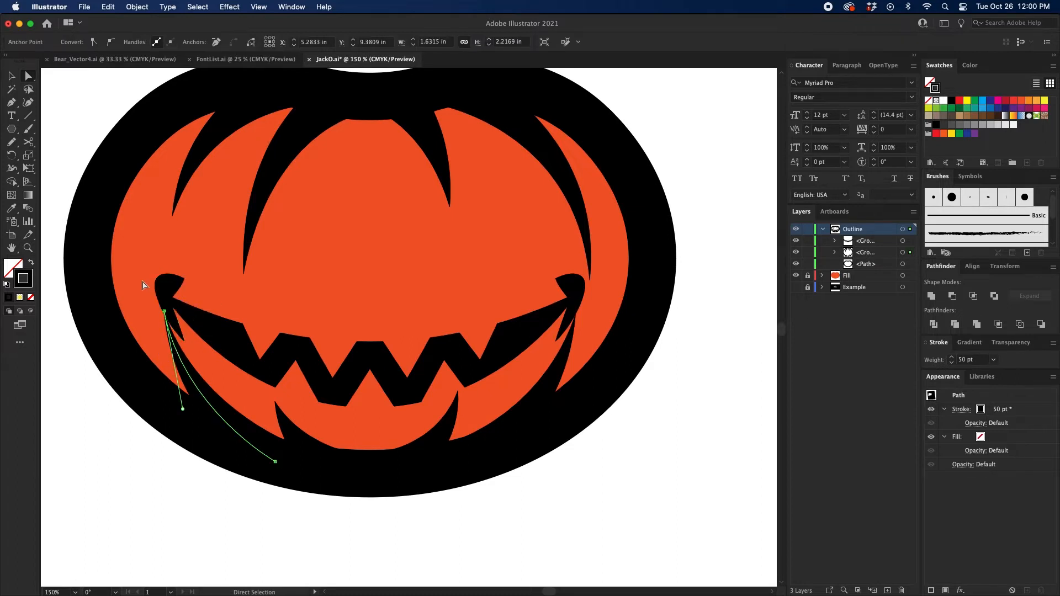
{"action": "left_click", "coordinate": [69, 86]}
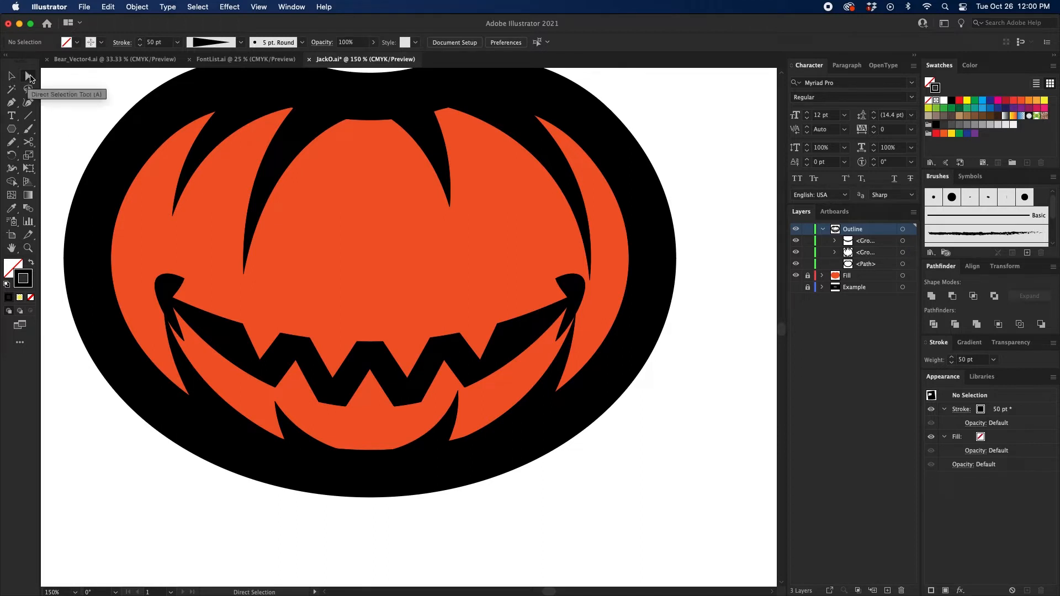
{"action": "left_click", "coordinate": [167, 317]}
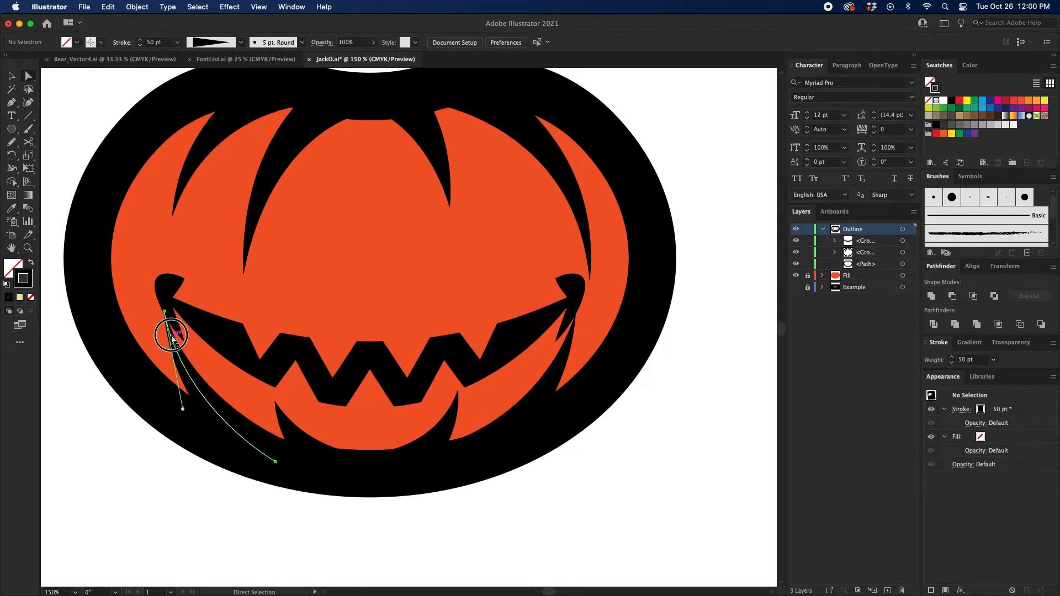
{"action": "left_click_drag", "start_coordinate": [165, 312], "coordinate": [155, 314]}
{"action": "left_click", "coordinate": [695, 354]}
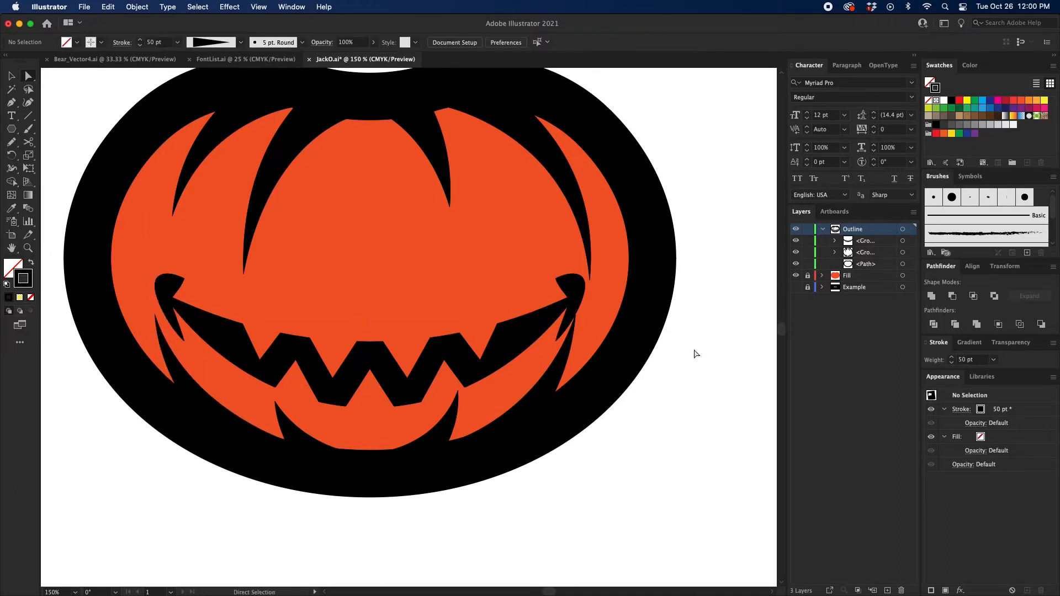
{"action": "scroll", "coordinate": [710, 354], "scroll_direction": "right", "scroll_amount": 3}
{"action": "left_click", "coordinate": [515, 346]}
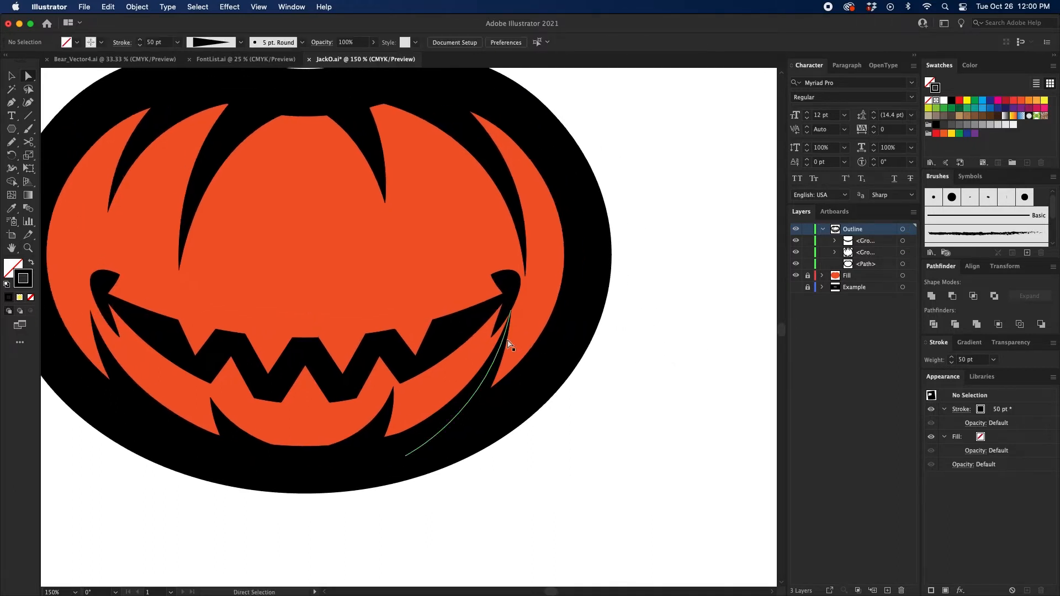
{"action": "left_click", "coordinate": [601, 428]}
{"action": "key", "text": "v"}
{"action": "key", "text": "super+minus"}
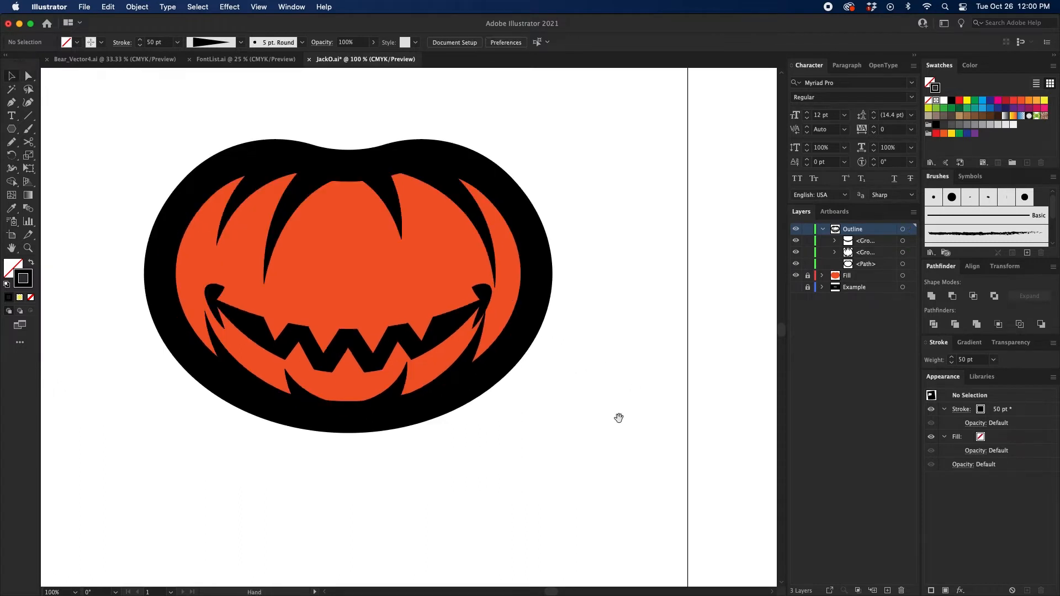
Step: Draw an unfilled circle about 0.89 in wide on the blank canvas below the pumpkin
{"action": "key", "text": "super+plus"}
{"action": "left_click_drag", "start_coordinate": [635, 371], "coordinate": [635, 303]}
{"action": "key", "text": "l"}
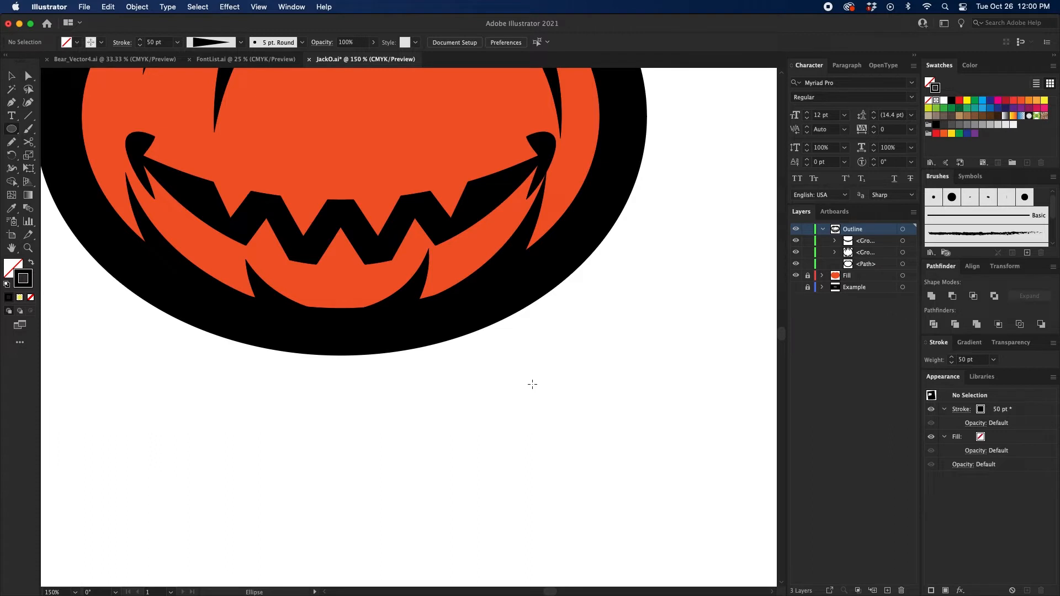
{"action": "left_click_drag", "start_coordinate": [532, 384], "coordinate": [567, 445]}
{"action": "left_click_drag", "start_coordinate": [645, 460], "coordinate": [604, 421]}
{"action": "key", "text": "v"}
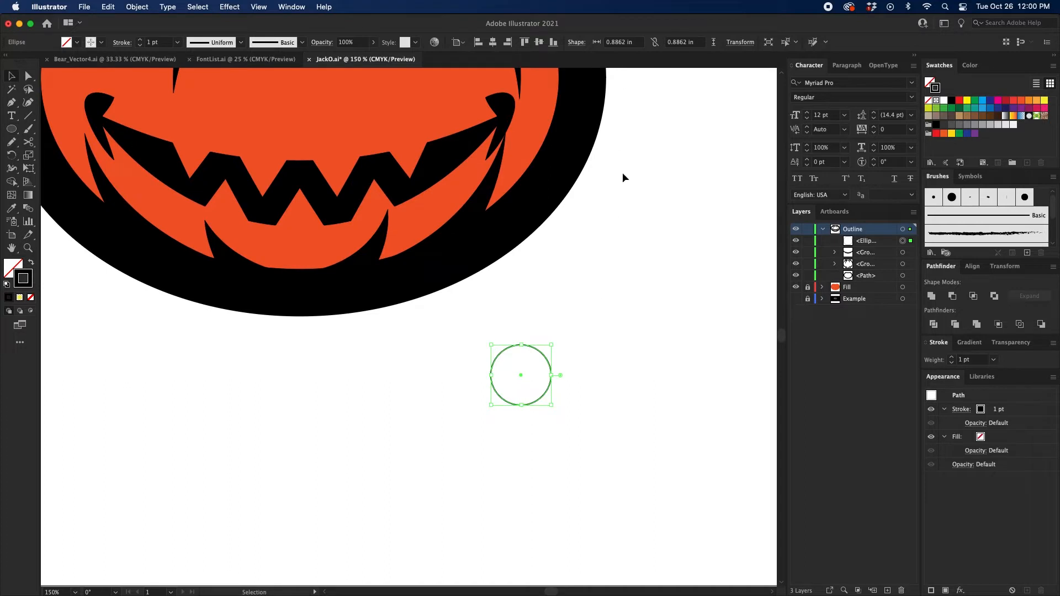
{"action": "key", "text": "super+plus"}
{"action": "left_click", "coordinate": [614, 42]}
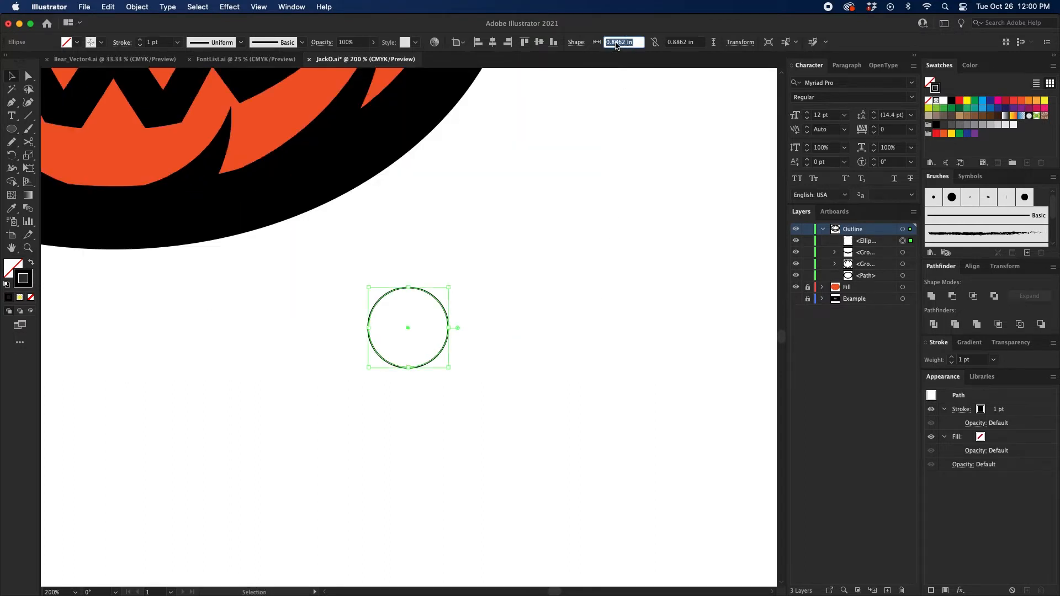
{"action": "type", "text": "1"}
{"action": "key", "text": "Return"}
{"action": "key", "text": "super+z"}
Step: Constrain the circle's proportions and set its width and height to 1 in
{"action": "left_click", "coordinate": [654, 43]}
{"action": "left_click", "coordinate": [630, 43]}
{"action": "type", "text": "1"}
{"action": "key", "text": "Return"}
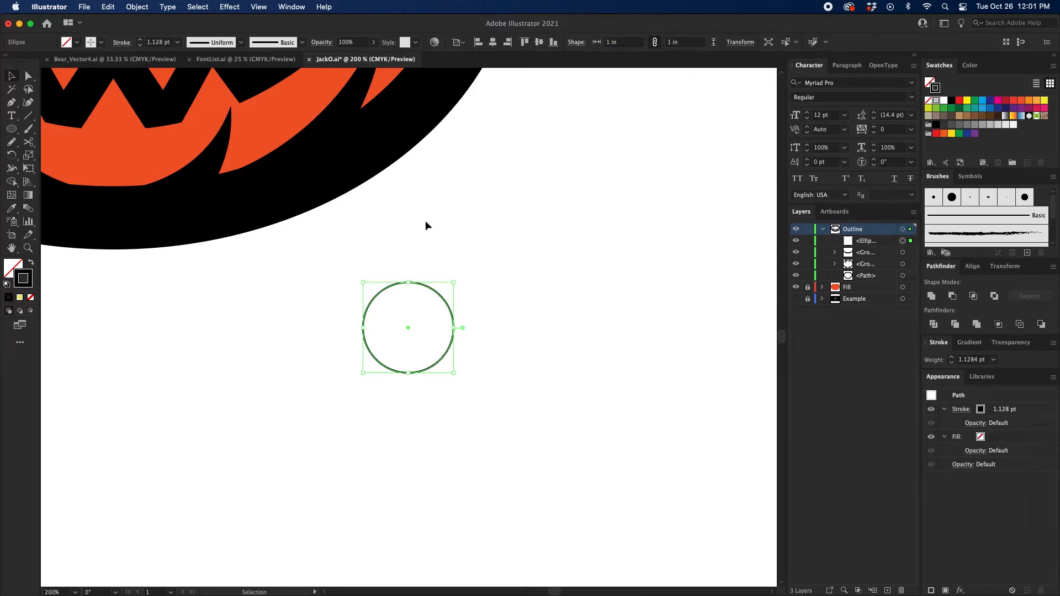
Step: Set the circle's black stroke weight to 20 pt
{"action": "left_click_drag", "start_coordinate": [426, 221], "coordinate": [466, 205]}
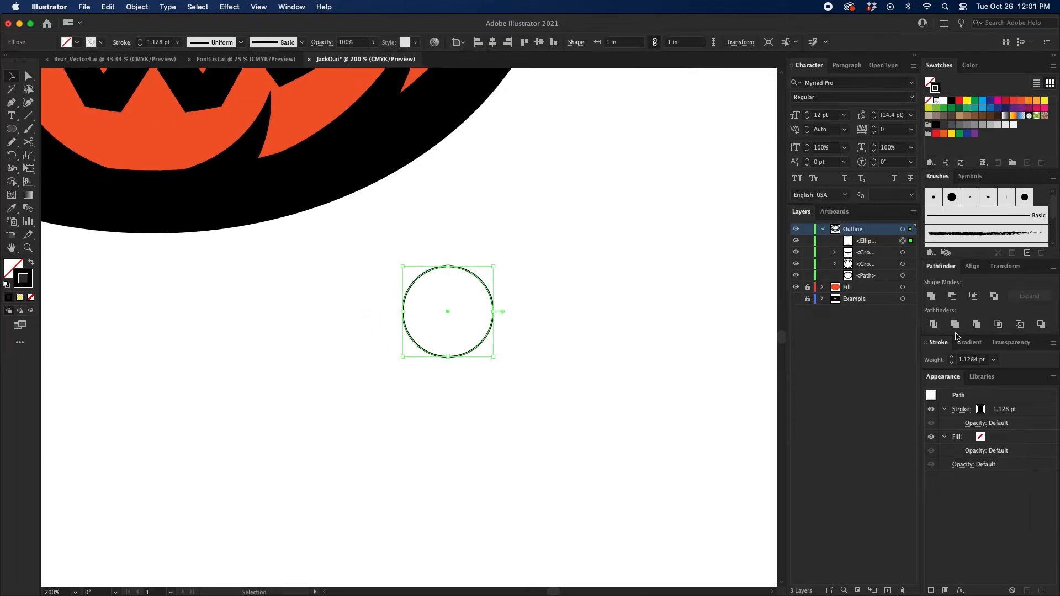
{"action": "left_click", "coordinate": [951, 357], "text": "shift"}
{"action": "left_click", "coordinate": [951, 357], "text": "shift"}
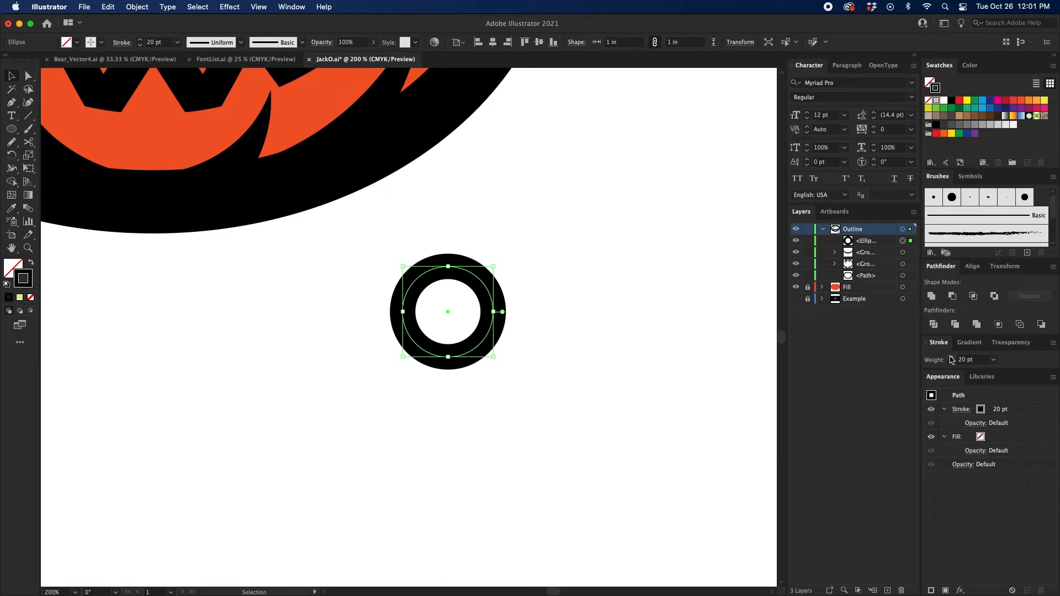
{"action": "left_click_drag", "start_coordinate": [591, 299], "coordinate": [626, 341]}
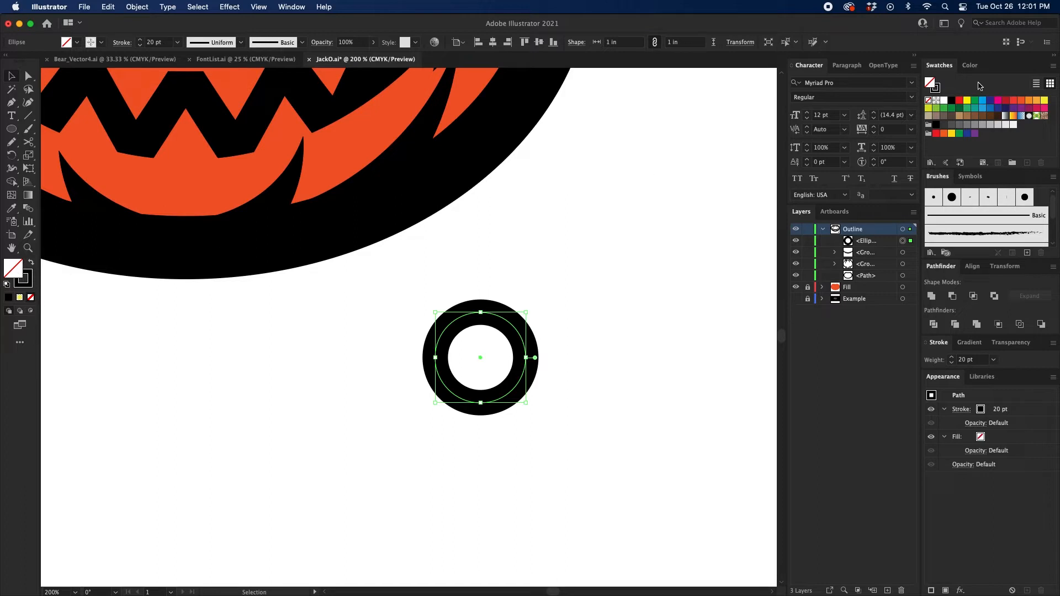
Step: Fill the thick-outlined circle with yellow and deselect it
{"action": "left_click", "coordinate": [967, 100]}
{"action": "left_click", "coordinate": [554, 284]}
{"action": "scroll", "coordinate": [554, 285], "scroll_direction": "down", "scroll_amount": 1}
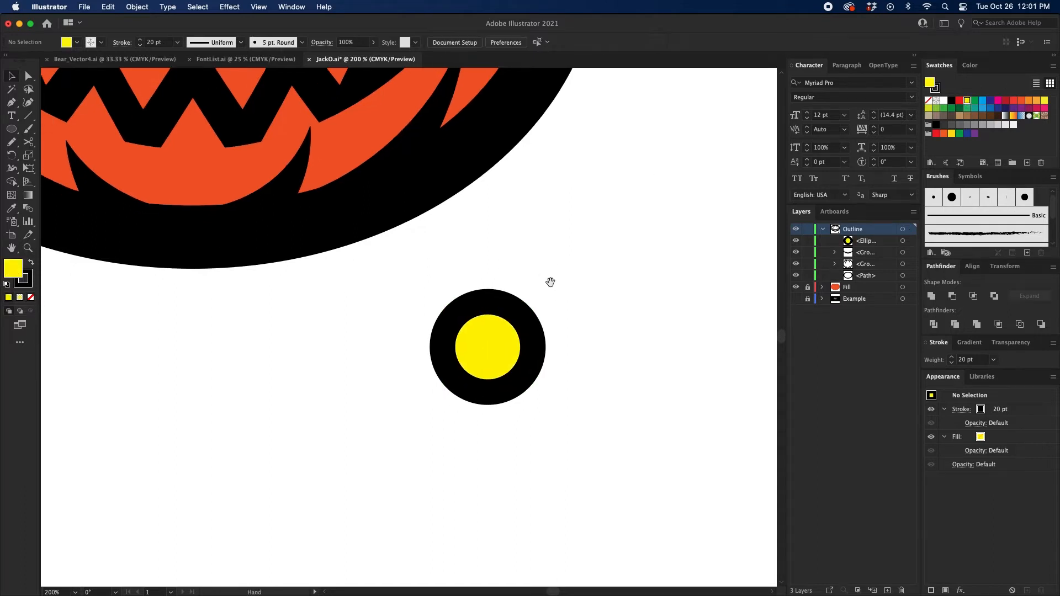
Step: Make a small solid black pupil without a stroke at the eye's center from an in-place copy of the yellow circle
{"action": "scroll", "coordinate": [562, 288], "scroll_direction": "up", "scroll_amount": 3}
{"action": "left_click", "coordinate": [476, 324]}
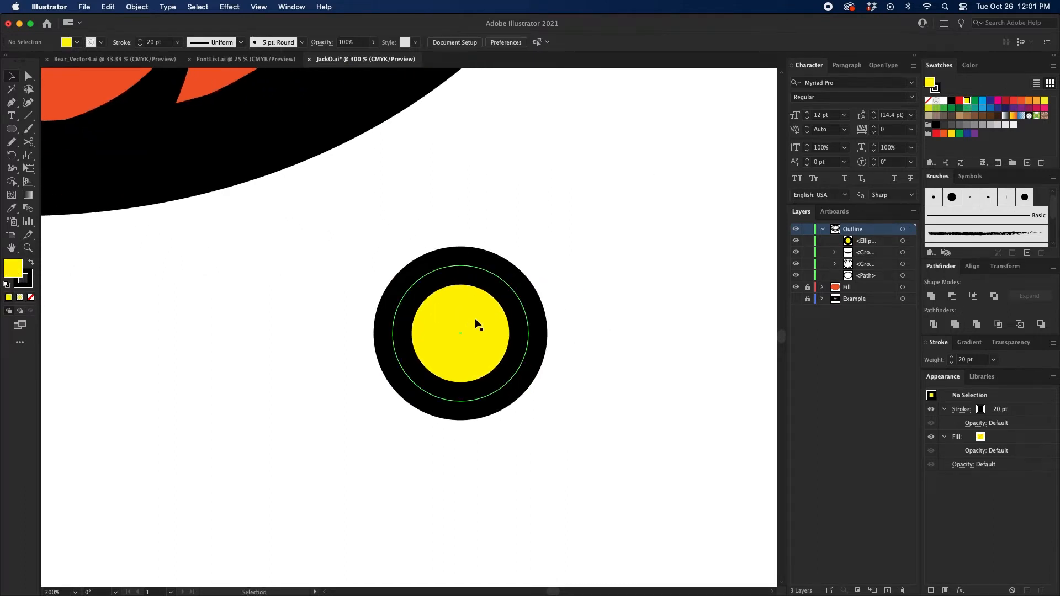
{"action": "left_click", "coordinate": [635, 289]}
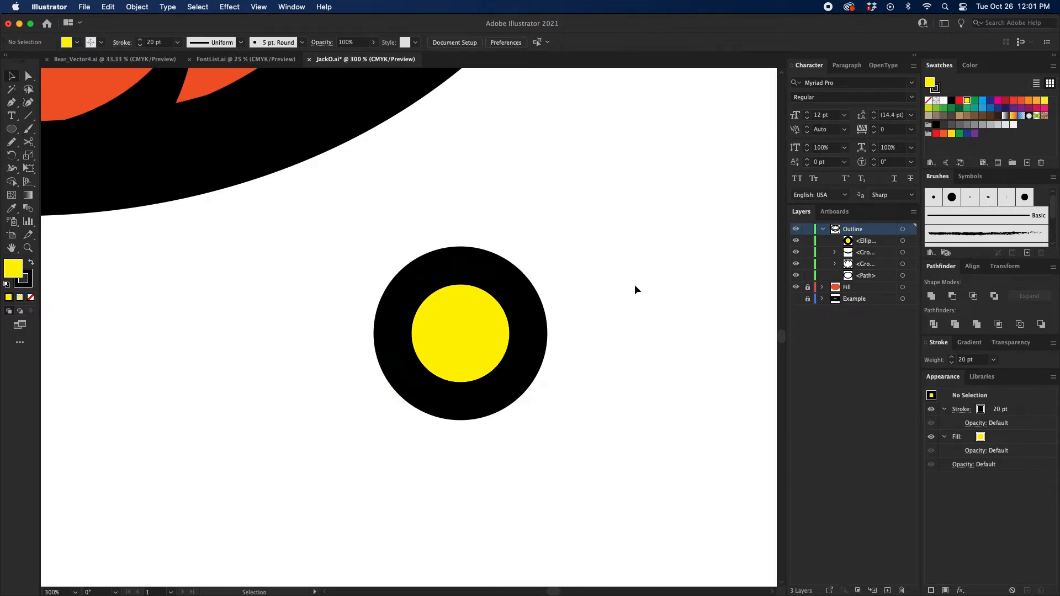
{"action": "key", "text": "a"}
{"action": "key", "text": "super+f"}
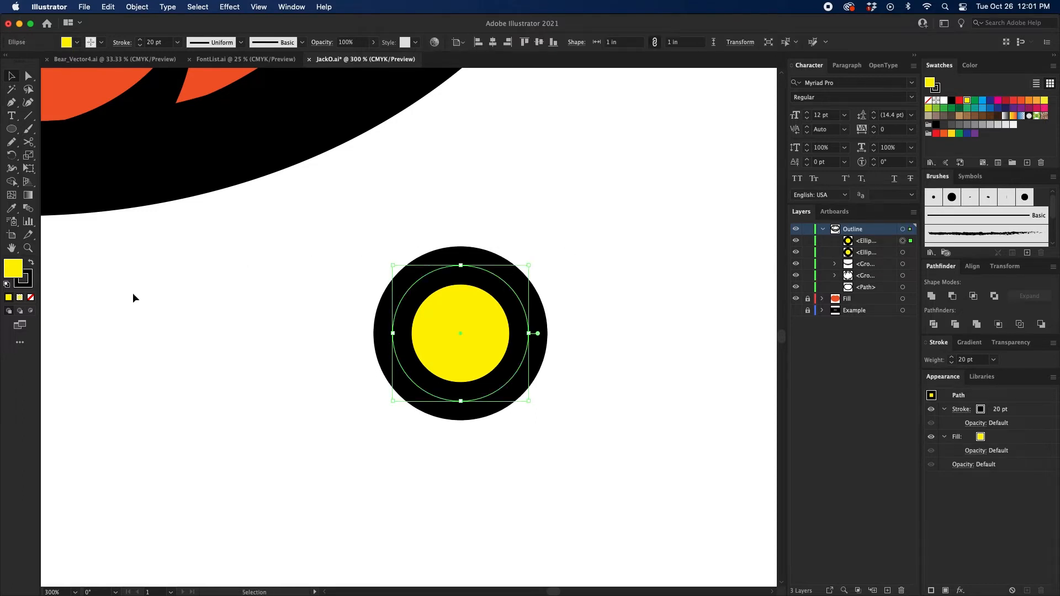
{"action": "left_click", "coordinate": [30, 298]}
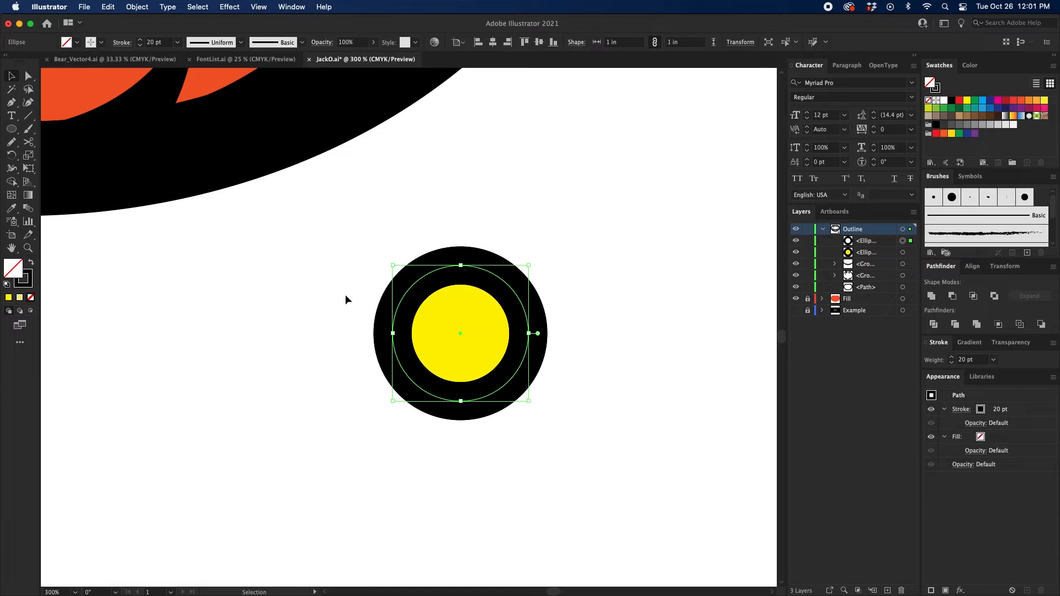
{"action": "key", "text": "shift+x"}
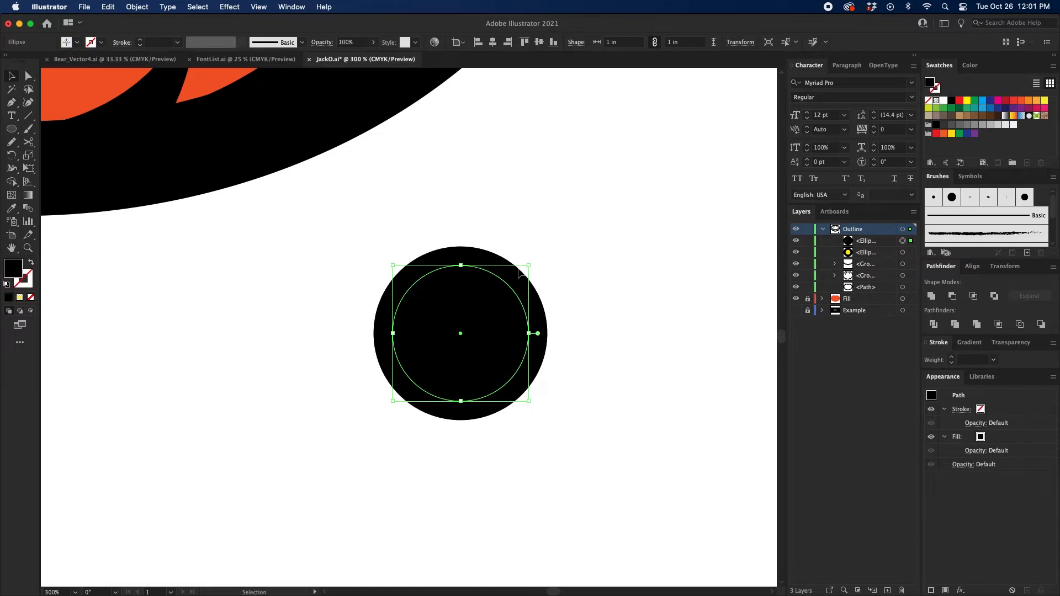
{"action": "left_click_drag", "start_coordinate": [531, 265], "coordinate": [487, 303]}
{"action": "left_click", "coordinate": [606, 278]}
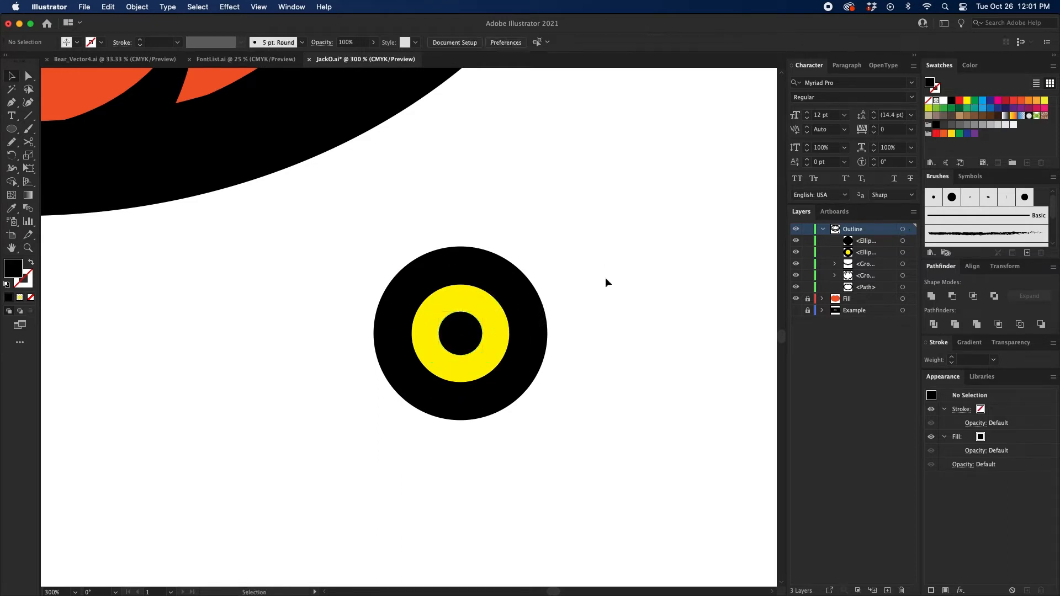
Step: Draw an S-curved brow path with the Pen tool, running from beyond the eye's left side, across its top, to its upper right
{"action": "key", "text": "p"}
{"action": "left_click", "coordinate": [285, 334]}
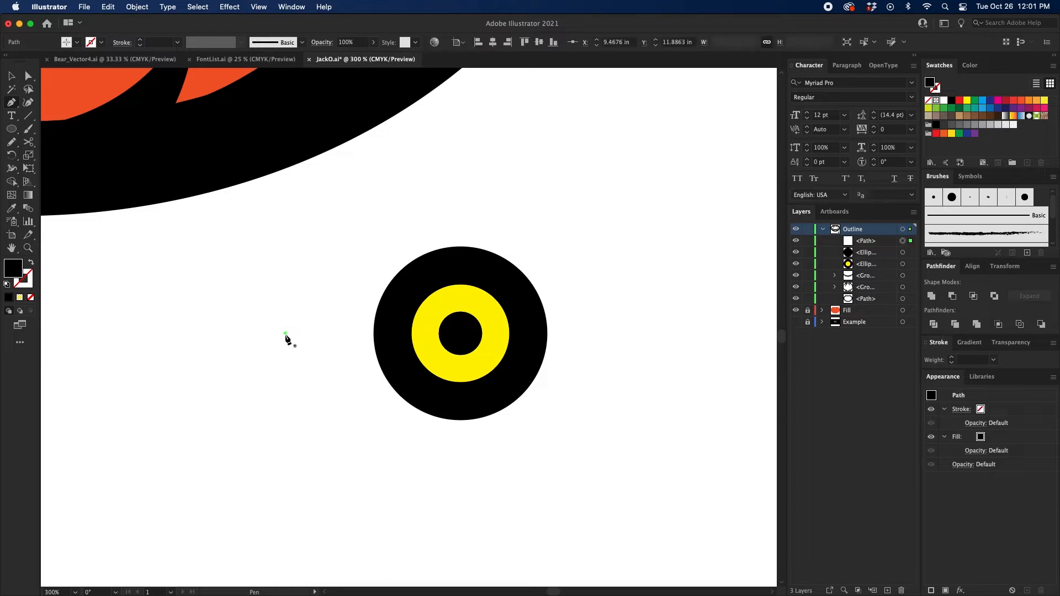
{"action": "left_click_drag", "start_coordinate": [284, 335], "coordinate": [260, 337]}
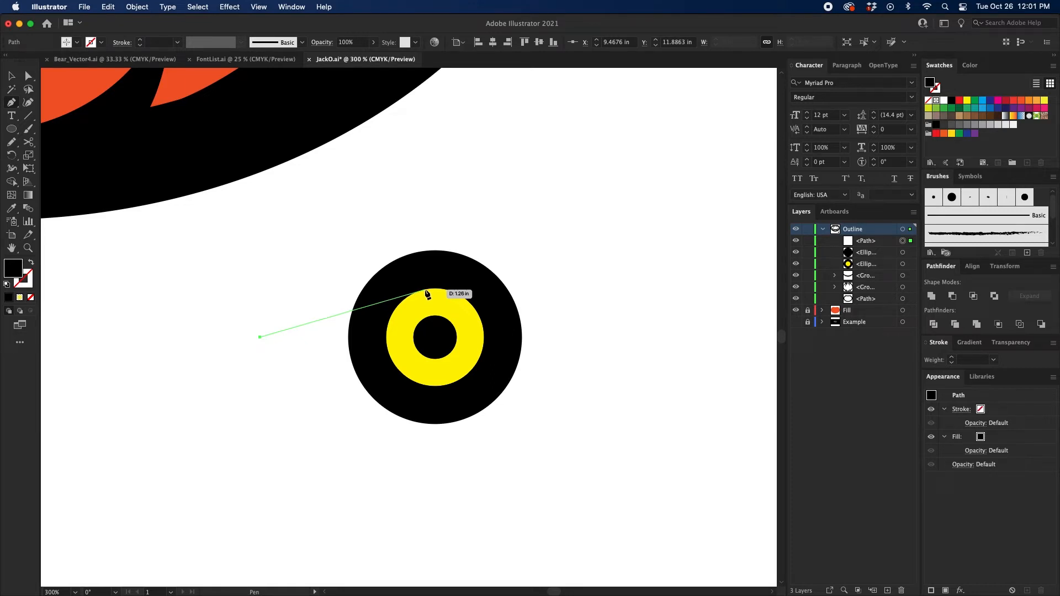
{"action": "left_click_drag", "start_coordinate": [426, 290], "coordinate": [567, 186]}
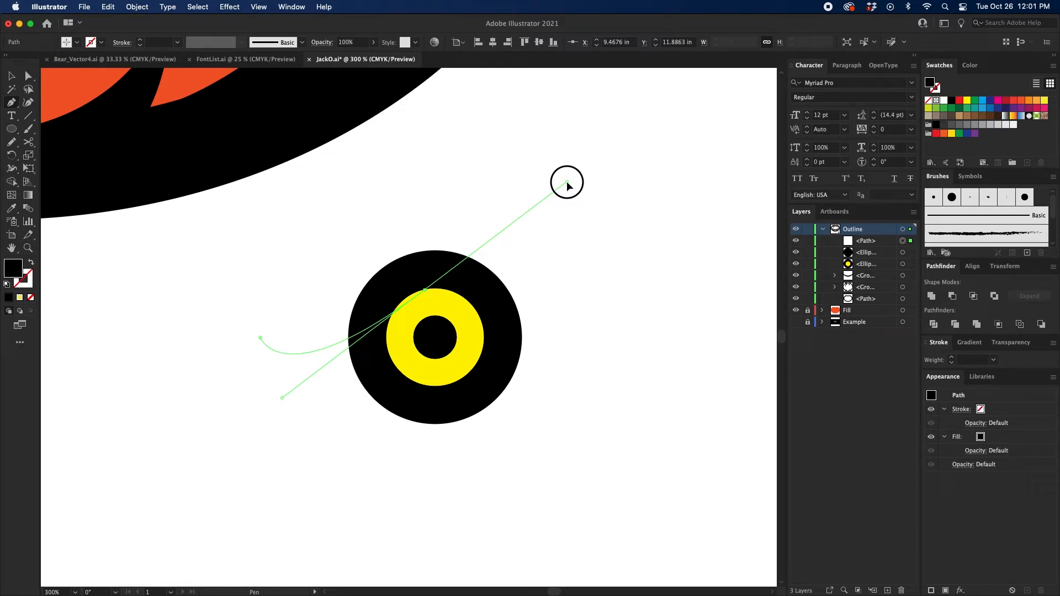
{"action": "left_click_drag", "start_coordinate": [567, 186], "coordinate": [567, 185]}
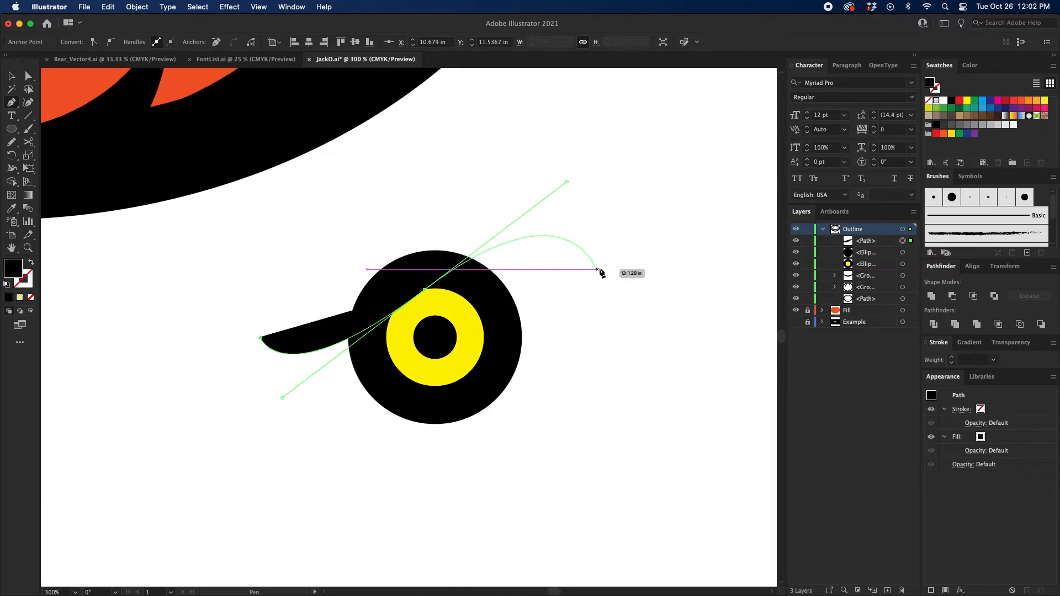
{"action": "left_click", "coordinate": [619, 270]}
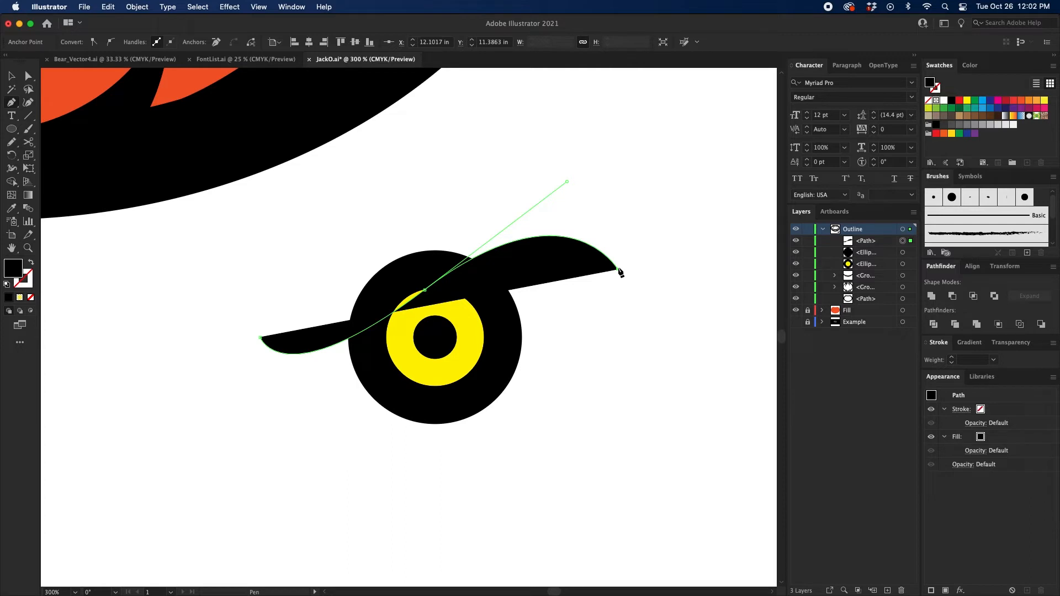
Step: Swap the brow path's fill for a black stroke and set the stroke weight to 50 pt
{"action": "left_click", "coordinate": [31, 266]}
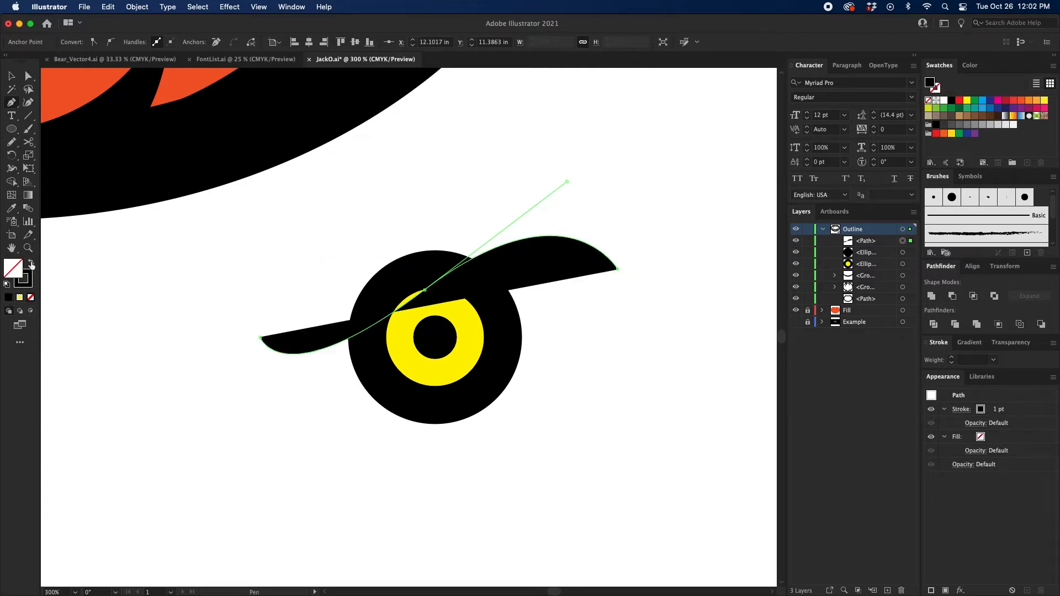
{"action": "left_click", "coordinate": [950, 357], "text": "shift"}
{"action": "left_click", "coordinate": [950, 357], "text": "shift"}
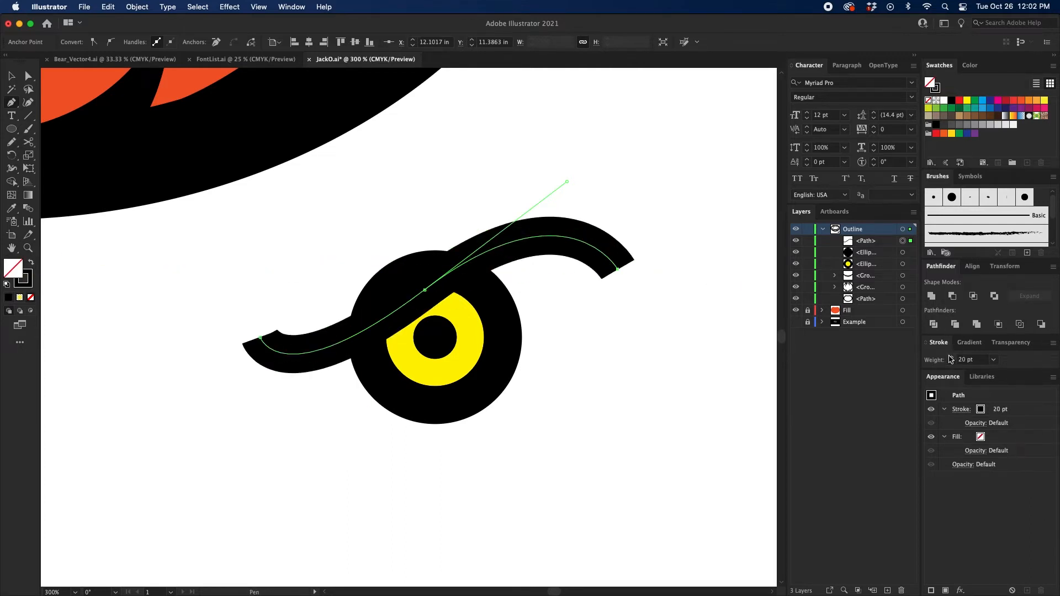
{"action": "left_click", "coordinate": [950, 358], "text": "shift"}
{"action": "left_click", "coordinate": [950, 357], "text": "shift"}
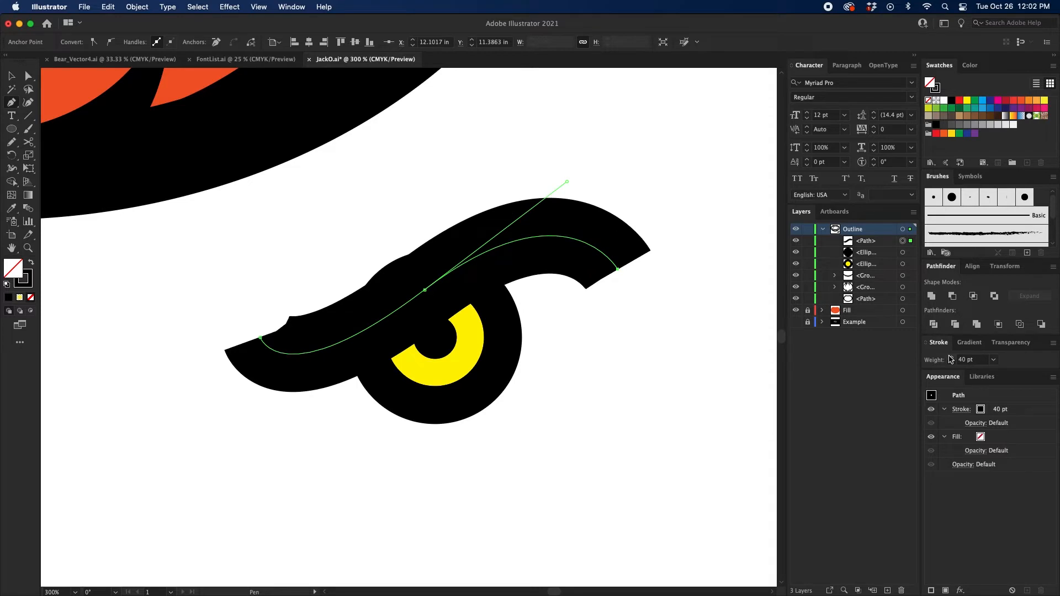
{"action": "left_click", "coordinate": [951, 359], "text": "shift"}
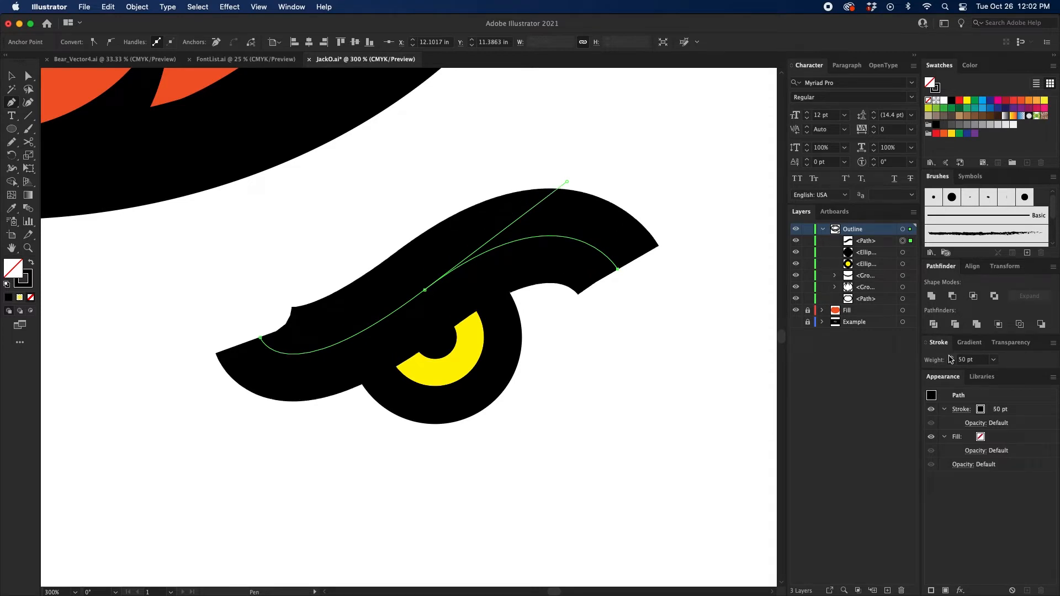
Step: Apply the lens-shaped width profile that tapers at both ends to the brow stroke and deselect the path
{"action": "left_click", "coordinate": [960, 410]}
{"action": "left_click", "coordinate": [935, 581]}
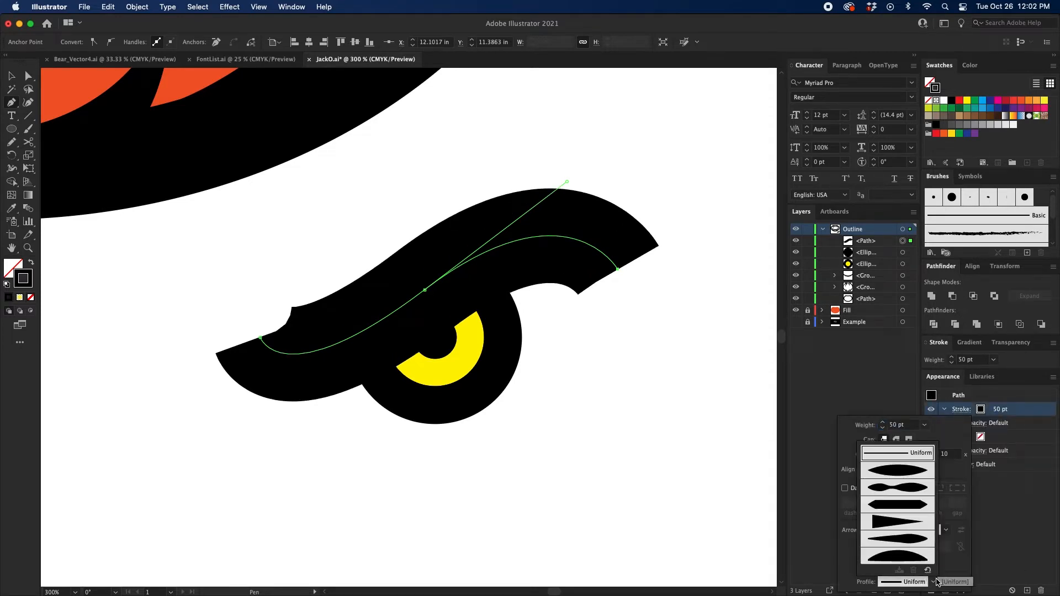
{"action": "left_click", "coordinate": [896, 474]}
{"action": "left_click", "coordinate": [598, 420]}
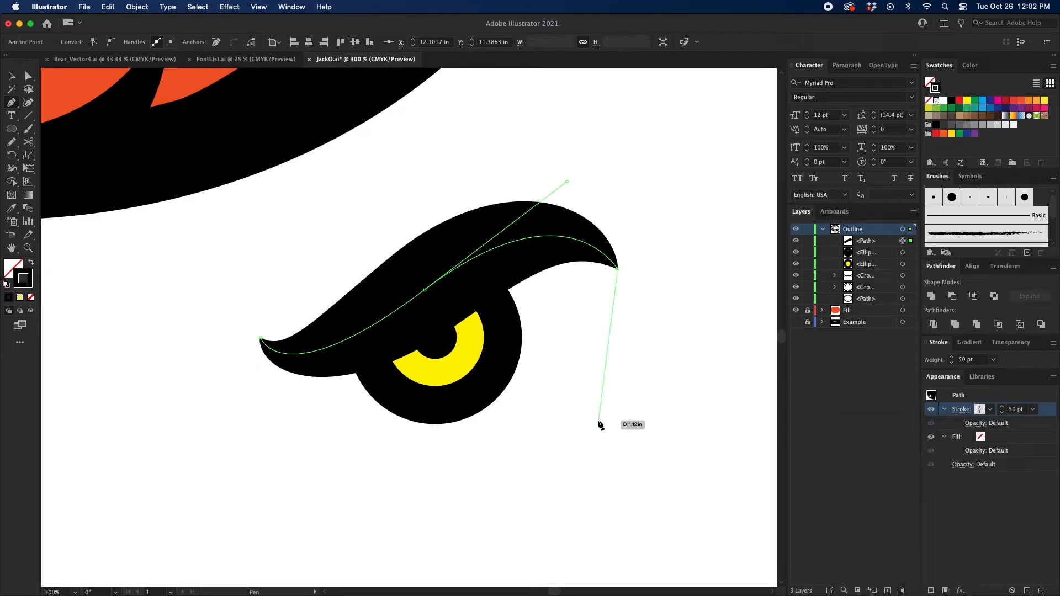
{"action": "key", "text": "v"}
{"action": "left_click", "coordinate": [572, 370]}
Step: Reduce the brow's stroke weight to 40 pt and shift the brow slightly left and down over the eye
{"action": "left_click", "coordinate": [545, 239]}
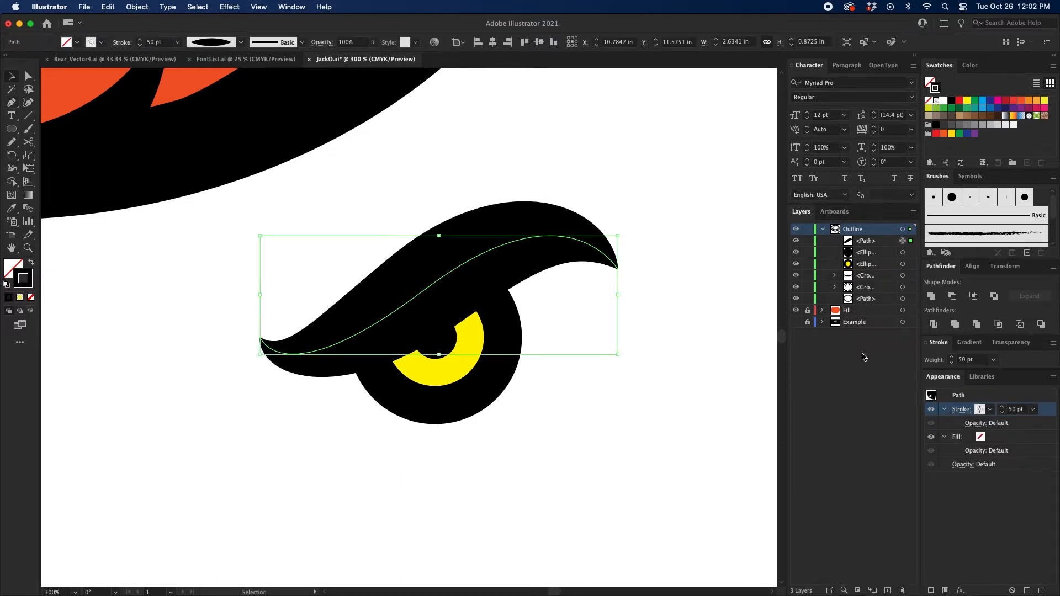
{"action": "left_click", "coordinate": [706, 364]}
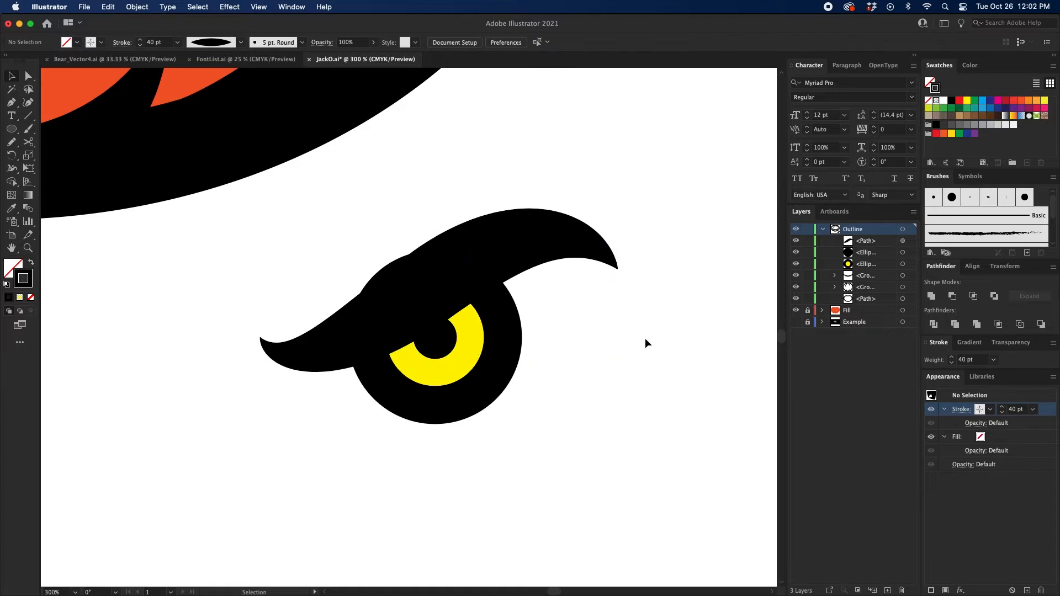
{"action": "left_click", "coordinate": [508, 240]}
{"action": "left_click", "coordinate": [568, 282]}
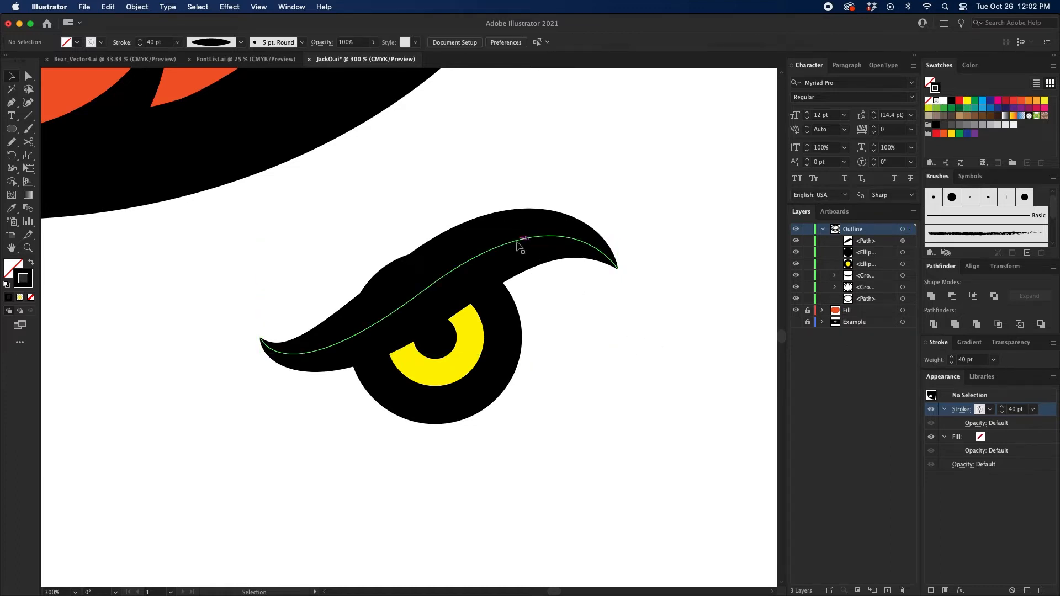
{"action": "left_click_drag", "start_coordinate": [511, 250], "coordinate": [497, 254]}
{"action": "left_click", "coordinate": [629, 327]}
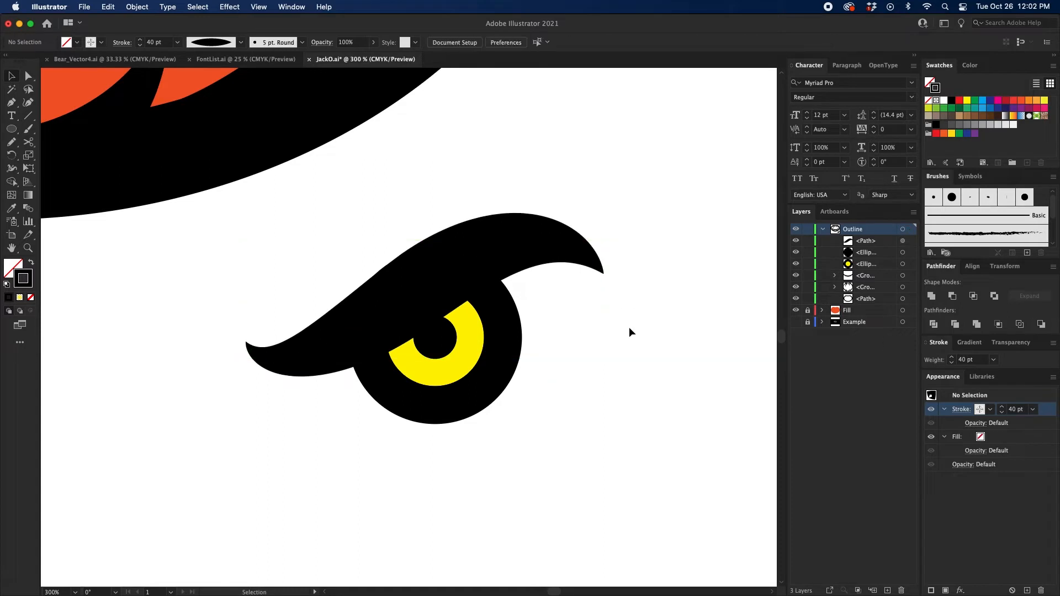
Step: Draw a curved 1 pt line with the Pen tool from the brow's left end down around the eye's lower left, and deselect it
{"action": "left_click_drag", "start_coordinate": [628, 327], "coordinate": [635, 309]}
{"action": "key", "text": "super+equal"}
{"action": "key", "text": "p"}
{"action": "scroll", "coordinate": [630, 314], "scroll_direction": "down", "scroll_amount": 3}
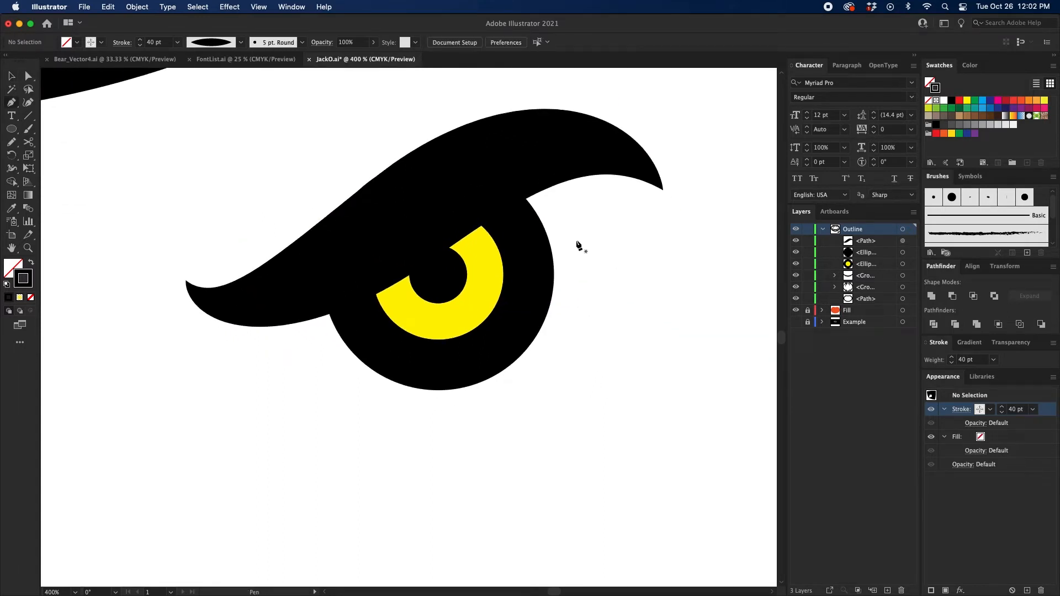
{"action": "scroll", "coordinate": [560, 181], "scroll_direction": "up", "scroll_amount": 2}
{"action": "scroll", "coordinate": [310, 312], "scroll_direction": "down", "scroll_amount": 3}
{"action": "scroll", "coordinate": [310, 312], "scroll_direction": "left", "scroll_amount": 2}
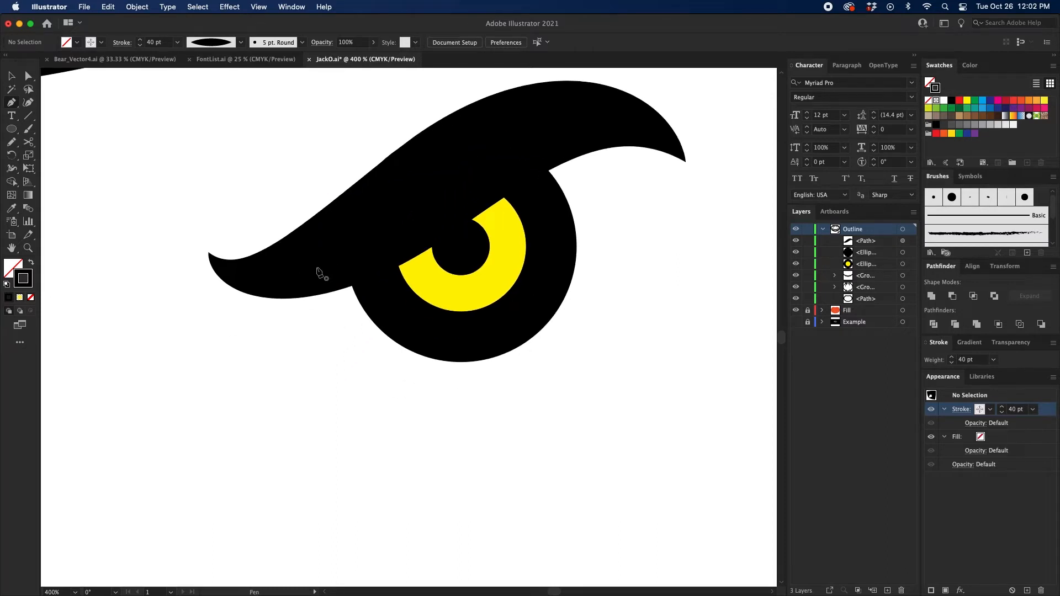
{"action": "left_click", "coordinate": [281, 271]}
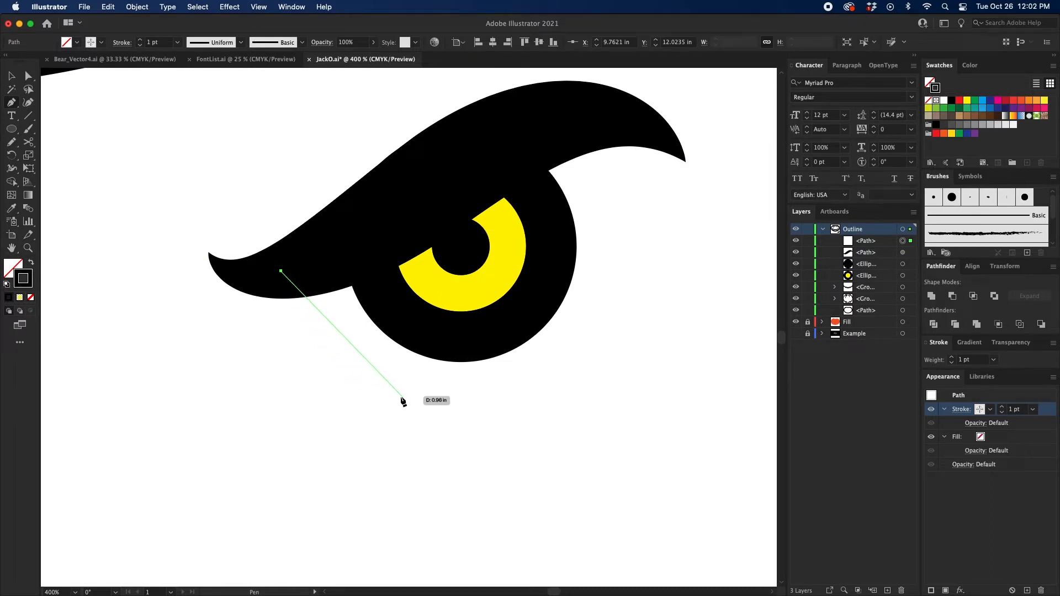
{"action": "left_click", "coordinate": [401, 397]}
{"action": "mouse_move", "coordinate": [401, 397]}
{"action": "left_mouse_down"}
{"action": "mouse_move", "coordinate": [494, 403]}
{"action": "mouse_move", "coordinate": [510, 414]}
{"action": "left_mouse_up"}
{"action": "key", "text": "space"}
{"action": "left_click_drag", "start_coordinate": [626, 335], "coordinate": [613, 352]}
{"action": "left_click", "coordinate": [640, 335], "text": "super"}
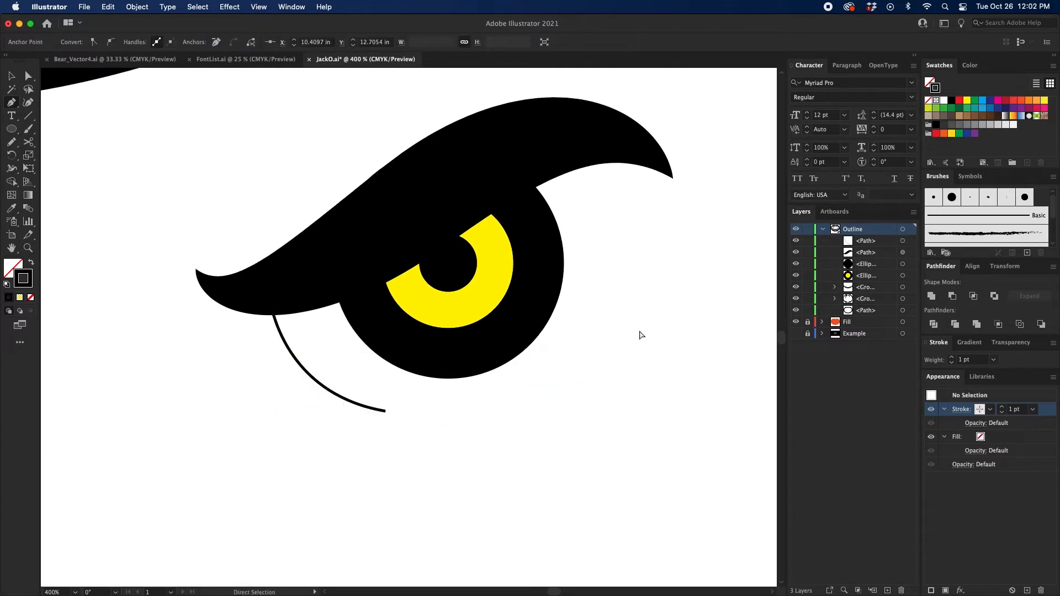
Step: Draw a second curved 1 pt line with the Pen tool from the brow's outer end down around the eye's right side
{"action": "left_click", "coordinate": [565, 135]}
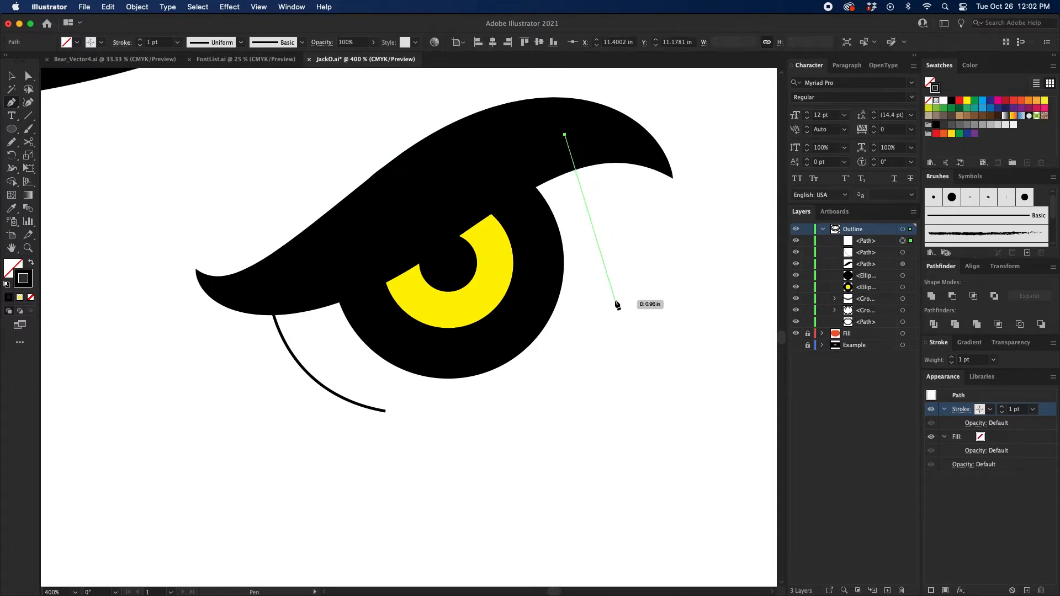
{"action": "left_click_drag", "start_coordinate": [613, 300], "coordinate": [580, 404]}
{"action": "key", "text": "v"}
Step: Set both curved eye lines to a 20 pt stroke with the width profile that tapers to one point, and deselect them
{"action": "left_click", "coordinate": [378, 409], "text": "shift"}
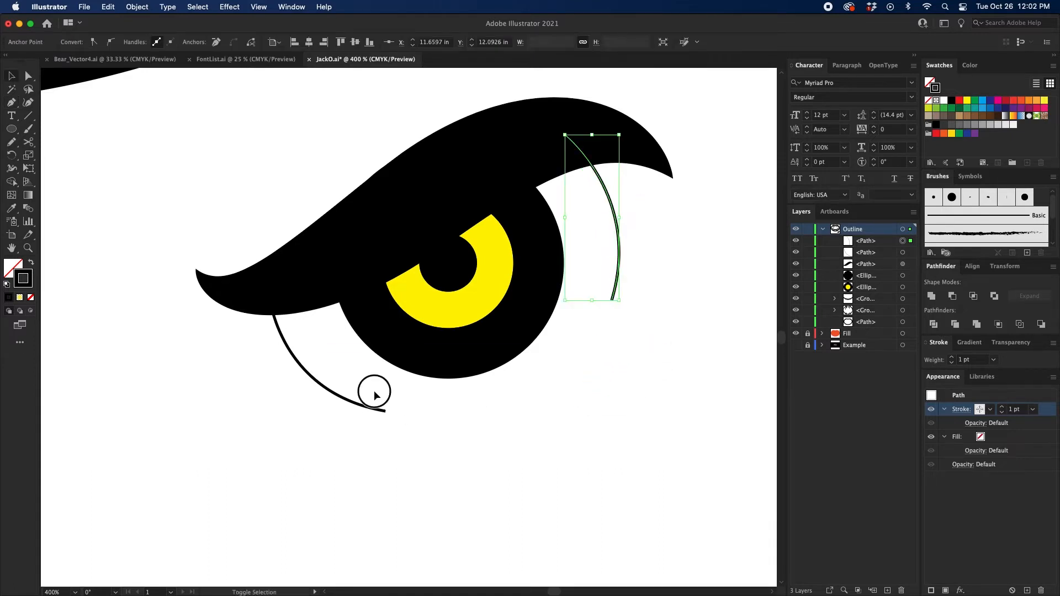
{"action": "left_click", "coordinate": [952, 358], "text": "shift"}
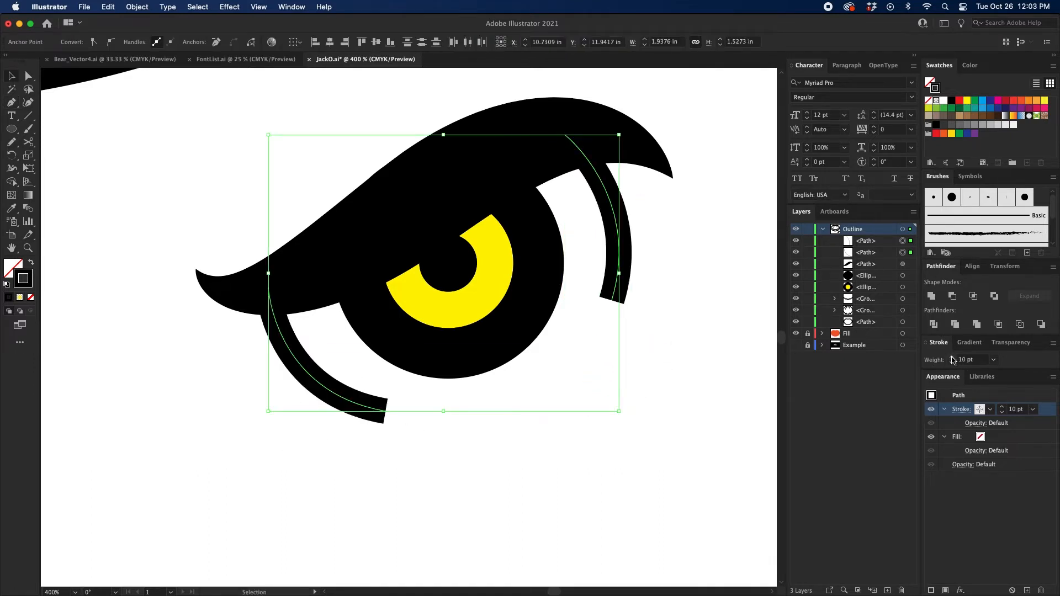
{"action": "left_click", "coordinate": [952, 357], "text": "shift"}
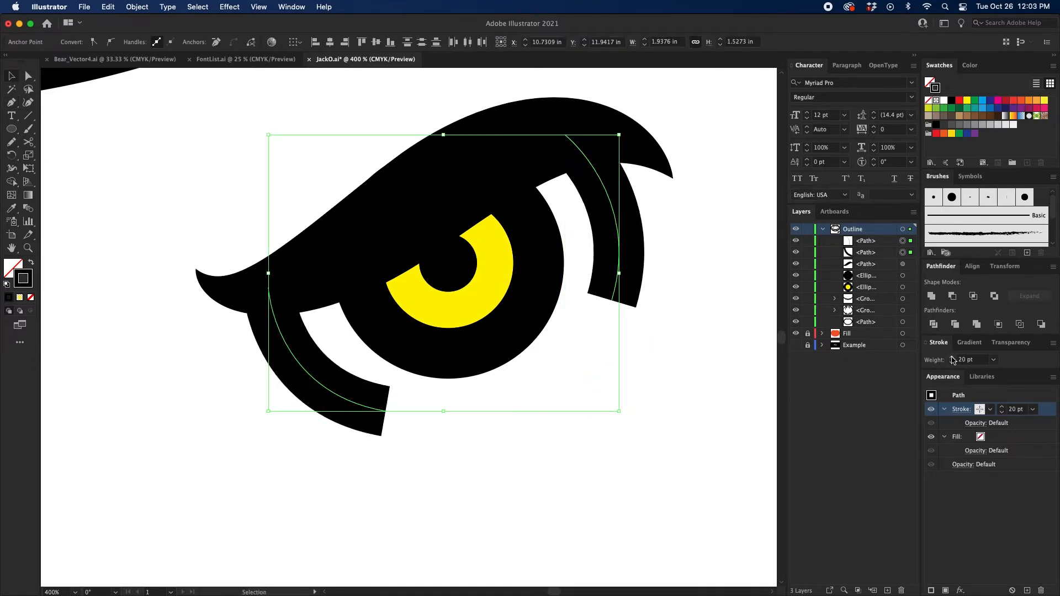
{"action": "left_click", "coordinate": [961, 409]}
{"action": "left_click", "coordinate": [933, 582]}
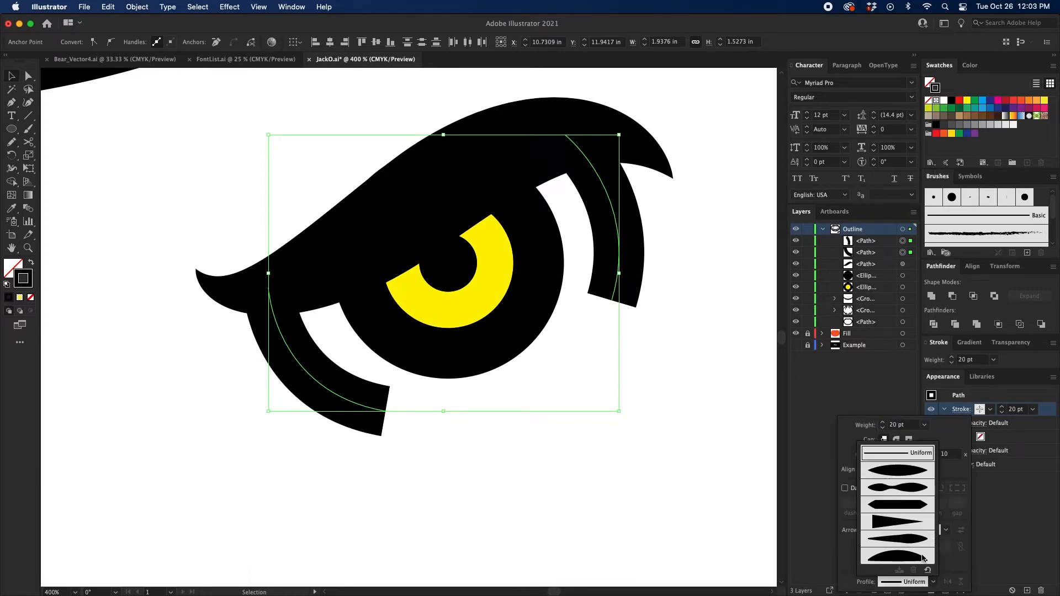
{"action": "left_click", "coordinate": [897, 522]}
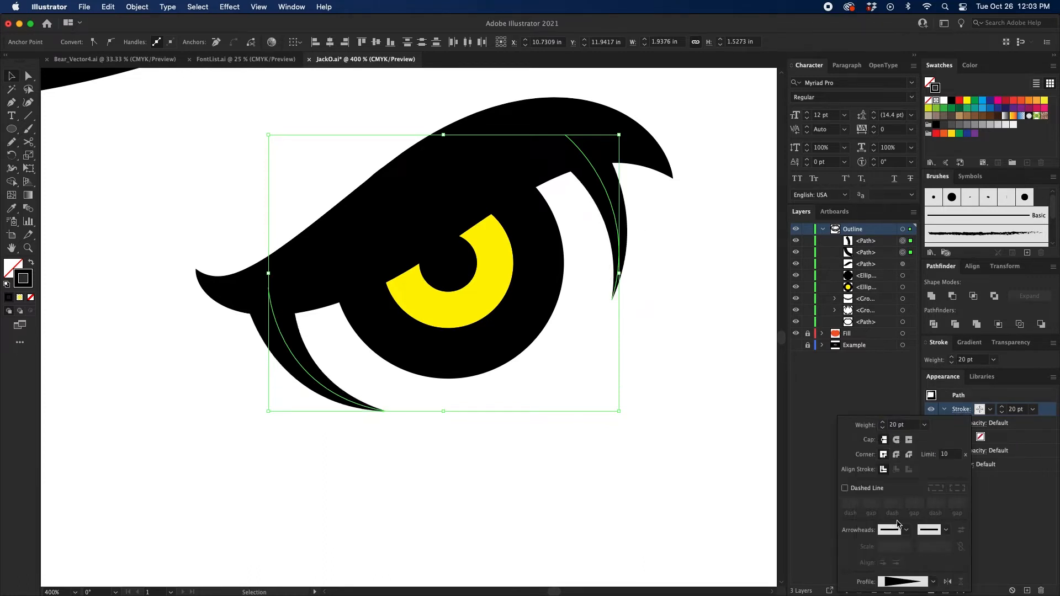
{"action": "key", "text": "Escape"}
{"action": "key", "text": "super+minus"}
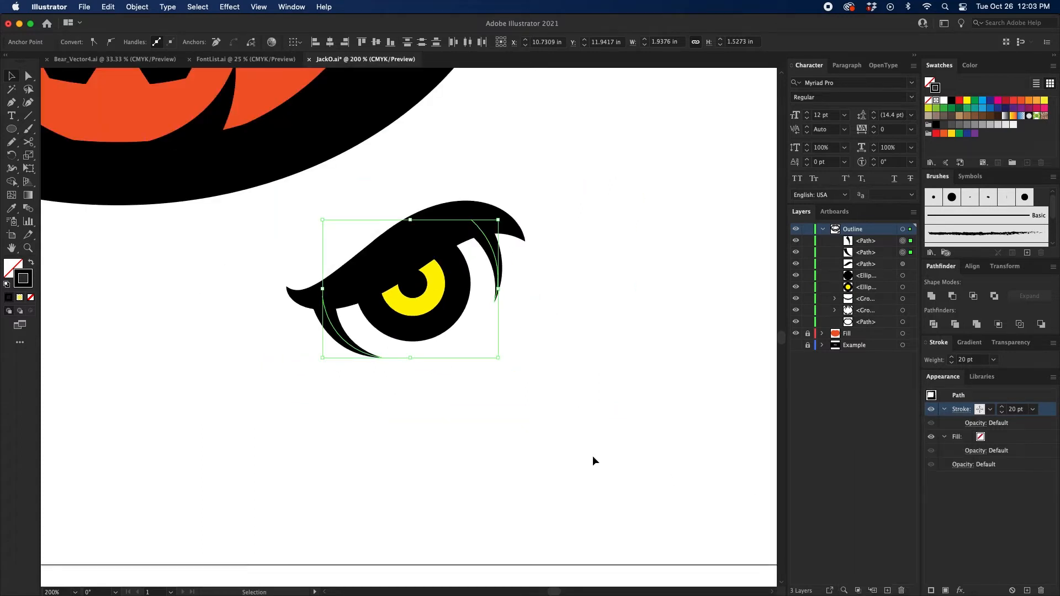
{"action": "left_click", "coordinate": [592, 460]}
Step: Move both tapered lines inward, closer to the eye's black ring, and deselect them
{"action": "key", "text": "super+equal"}
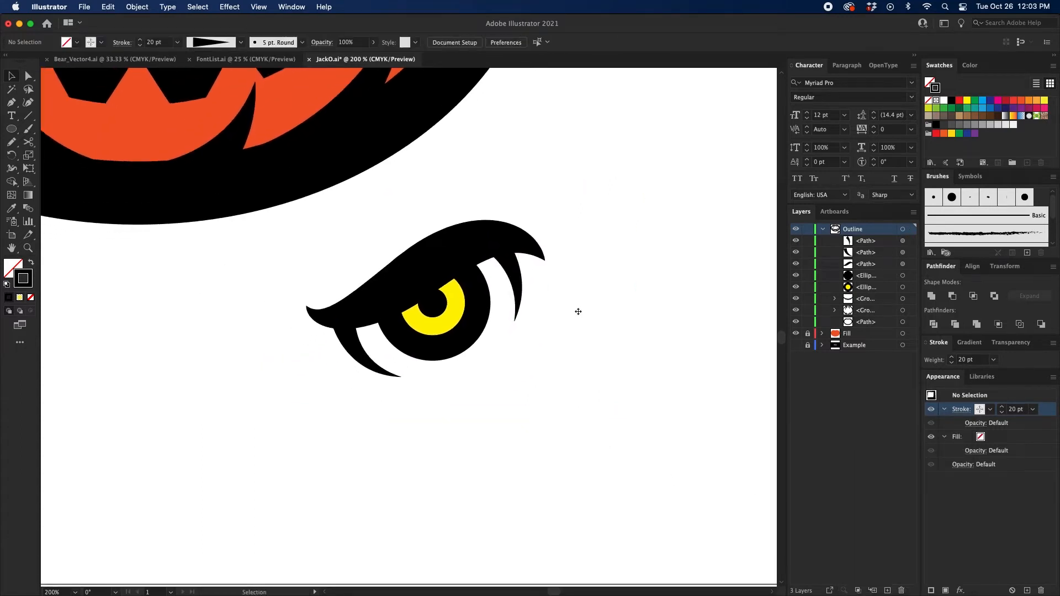
{"action": "left_click_drag", "start_coordinate": [578, 311], "coordinate": [568, 317]}
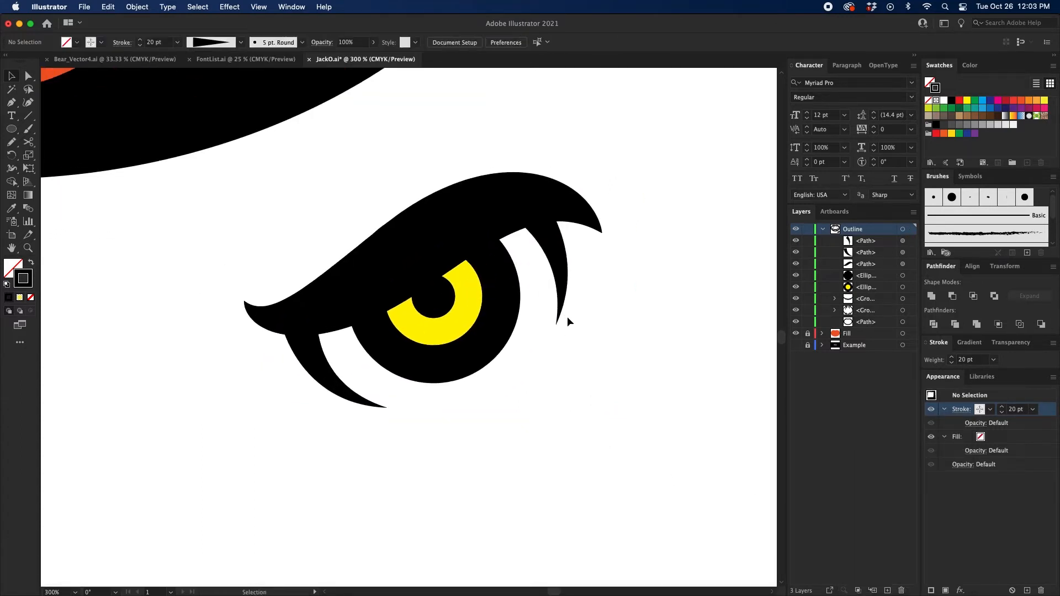
{"action": "left_click", "coordinate": [555, 262]}
{"action": "left_click_drag", "start_coordinate": [555, 262], "coordinate": [555, 270]}
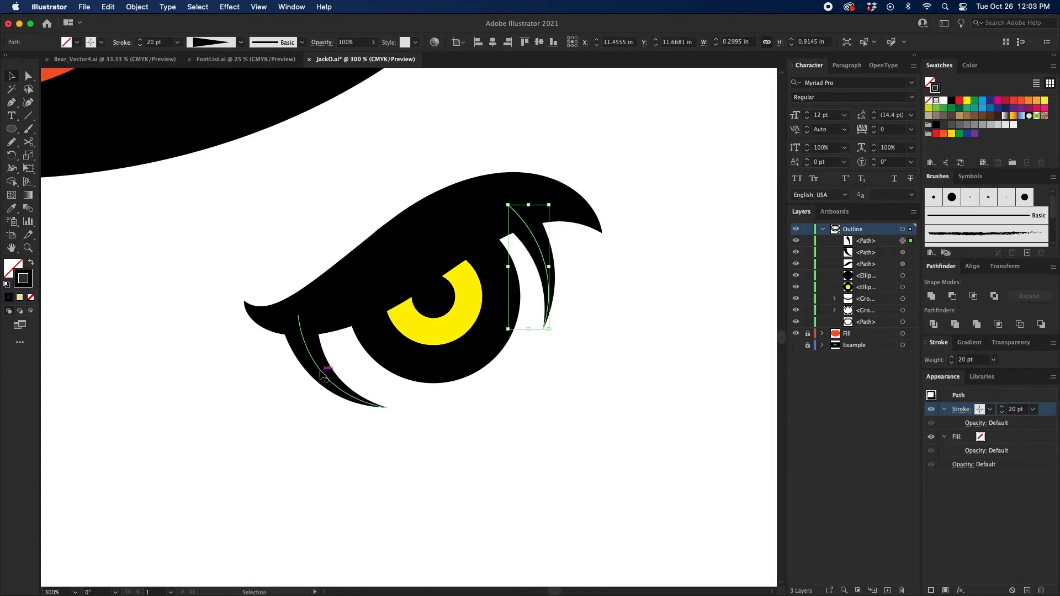
{"action": "left_click_drag", "start_coordinate": [322, 374], "coordinate": [334, 365]}
{"action": "left_click", "coordinate": [433, 440]}
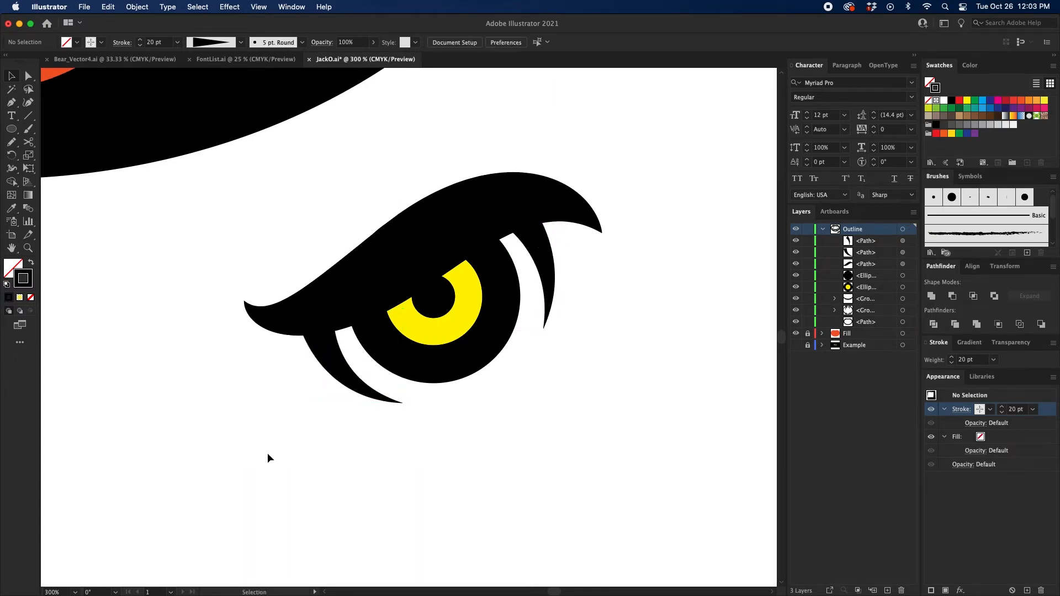
Step: Select all the eye and brow artwork, expand its appearance, and expand its strokes and fills into shapes
{"action": "left_click_drag", "start_coordinate": [260, 440], "coordinate": [695, 142]}
{"action": "left_click", "coordinate": [137, 7]}
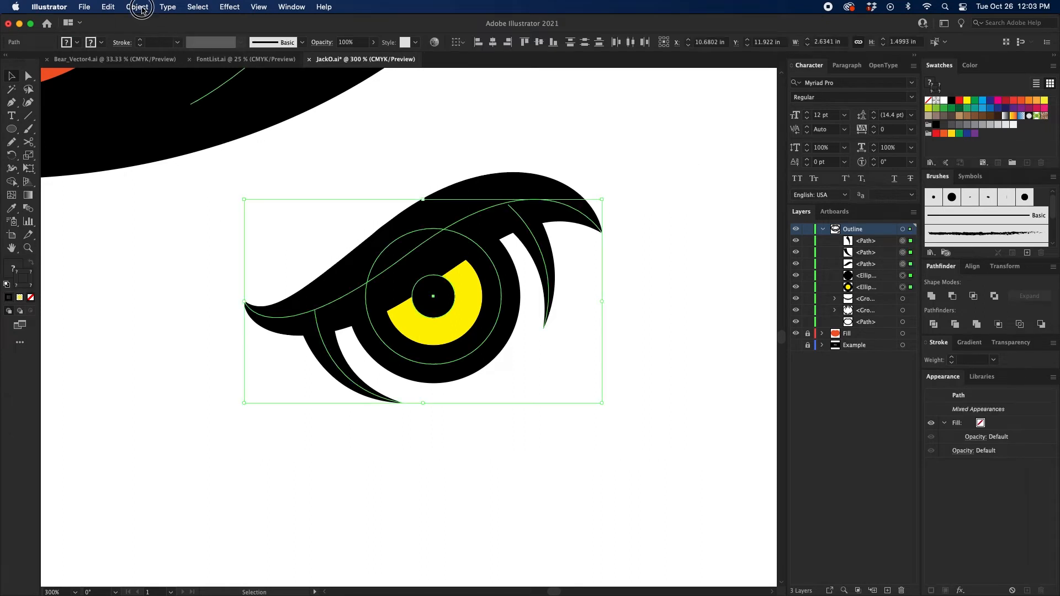
{"action": "left_click", "coordinate": [165, 155]}
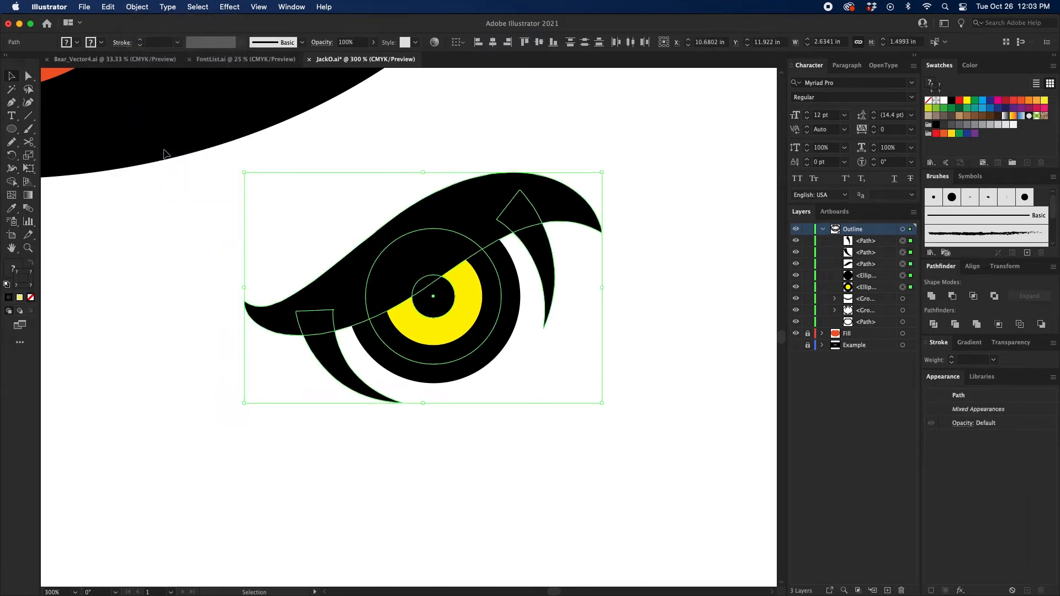
{"action": "left_click", "coordinate": [137, 7]}
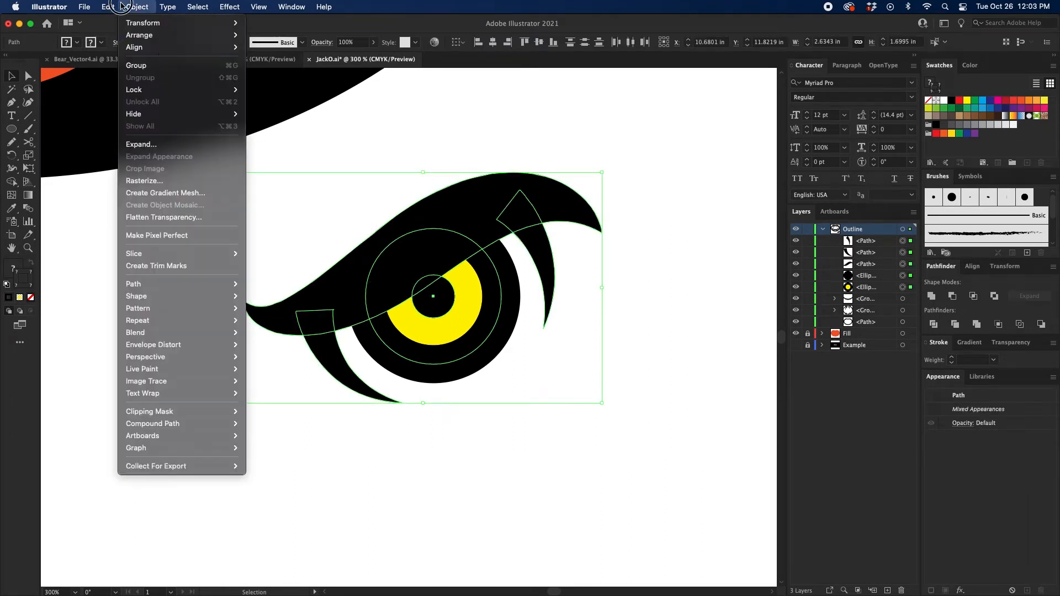
{"action": "left_click", "coordinate": [166, 145]}
{"action": "left_click", "coordinate": [561, 374]}
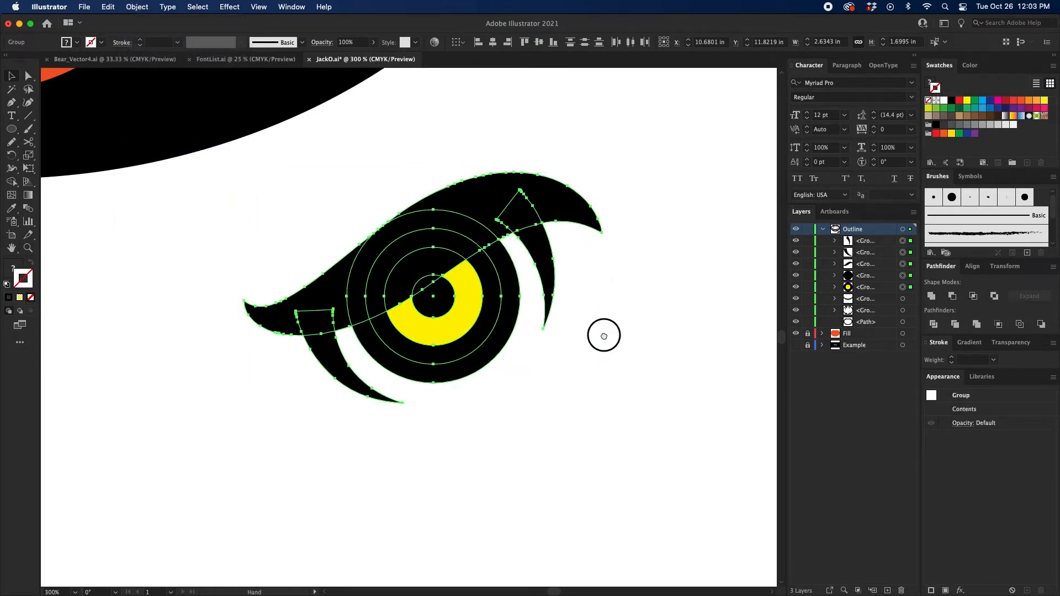
Step: Group the expanded eye and brow shapes and shift the group slightly straight down
{"action": "left_click_drag", "start_coordinate": [604, 333], "coordinate": [630, 323]}
{"action": "key", "text": "super+g"}
{"action": "left_click_drag", "start_coordinate": [539, 335], "coordinate": [673, 266]}
{"action": "key", "text": "super+minus"}
{"action": "key", "text": "super+minus"}
{"action": "left_click_drag", "start_coordinate": [509, 266], "coordinate": [507, 290]}
{"action": "left_click_drag", "start_coordinate": [490, 302], "coordinate": [509, 285]}
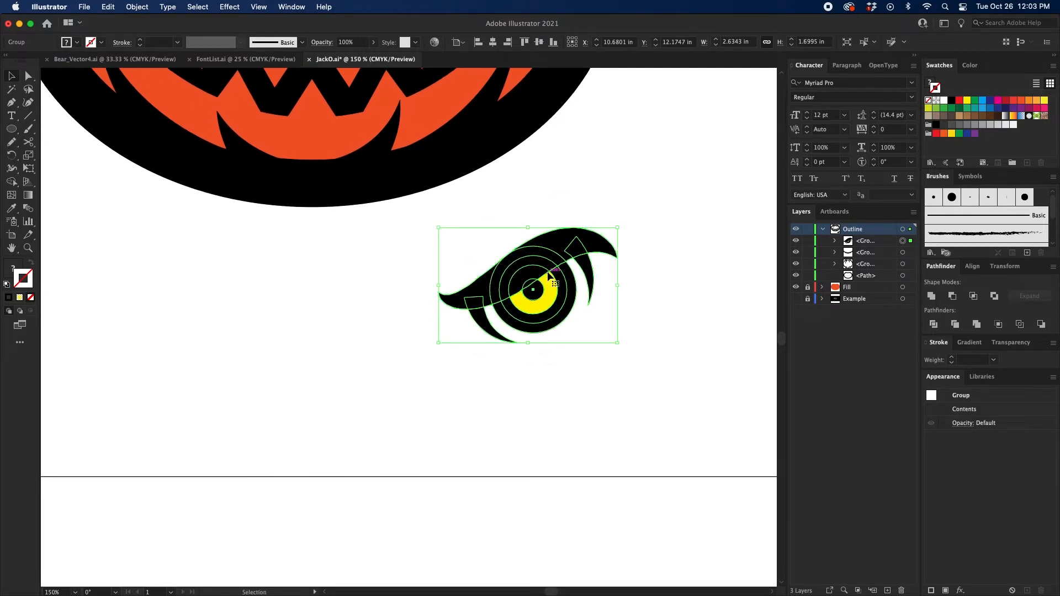
Step: Duplicate the eye group to its left, reflect the copy across the vertical axis, and nudge it toward the original
{"action": "left_click_drag", "start_coordinate": [546, 274], "coordinate": [333, 283]}
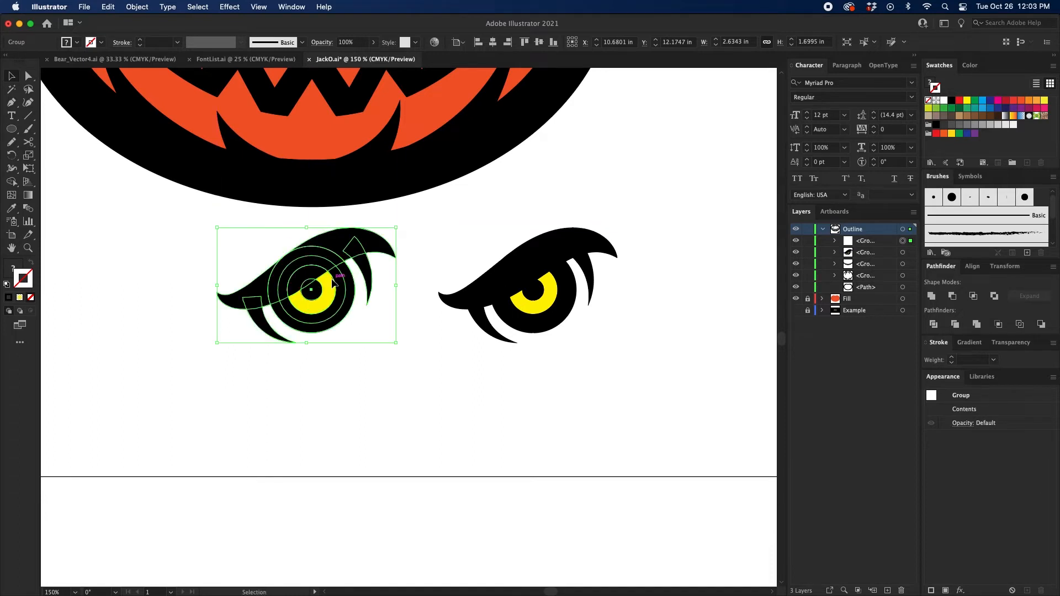
{"action": "right_click", "coordinate": [333, 283]}
{"action": "mouse_move", "coordinate": [420, 416]}
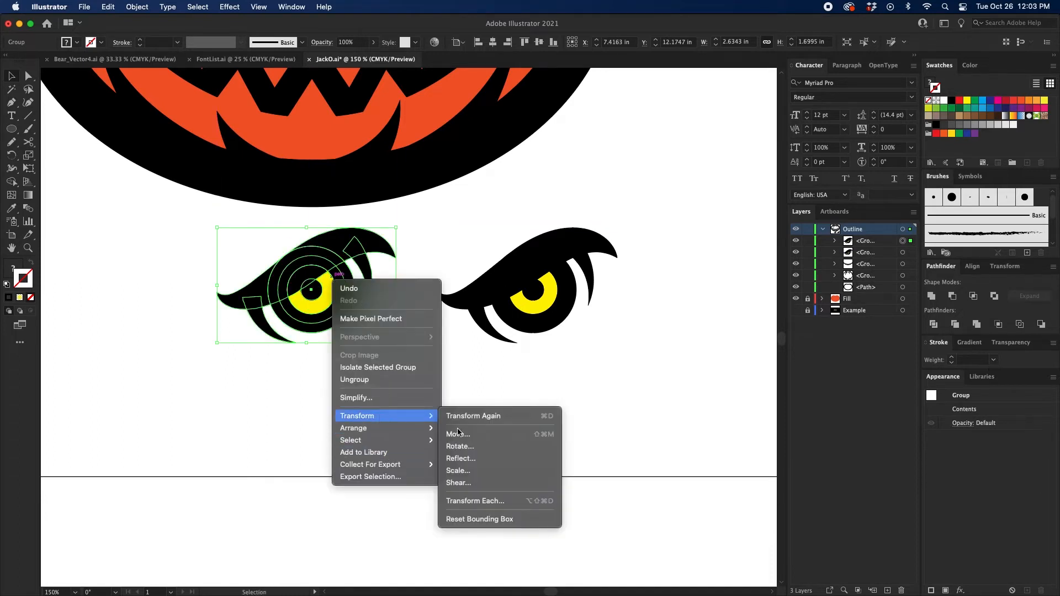
{"action": "left_click", "coordinate": [472, 458]}
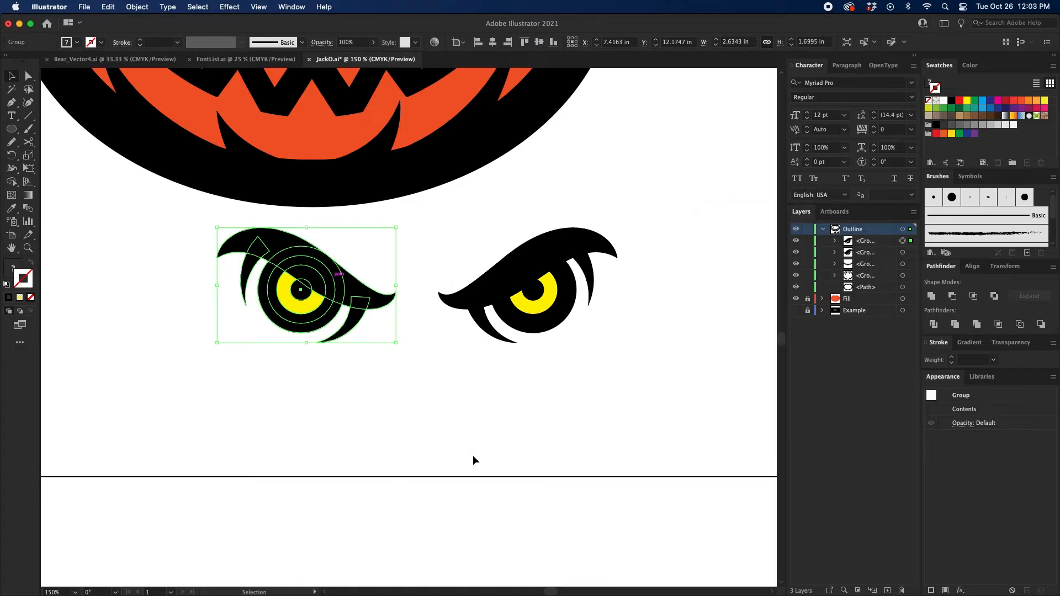
{"action": "left_click", "coordinate": [466, 431]}
{"action": "left_click_drag", "start_coordinate": [346, 297], "coordinate": [357, 296]}
Step: Group both eyes together and center the group horizontally on the artboard
{"action": "left_click_drag", "start_coordinate": [254, 434], "coordinate": [575, 291]}
{"action": "left_click_drag", "start_coordinate": [412, 356], "coordinate": [469, 399]}
{"action": "key", "text": "super+g"}
{"action": "left_click_drag", "start_coordinate": [587, 170], "coordinate": [588, 216]}
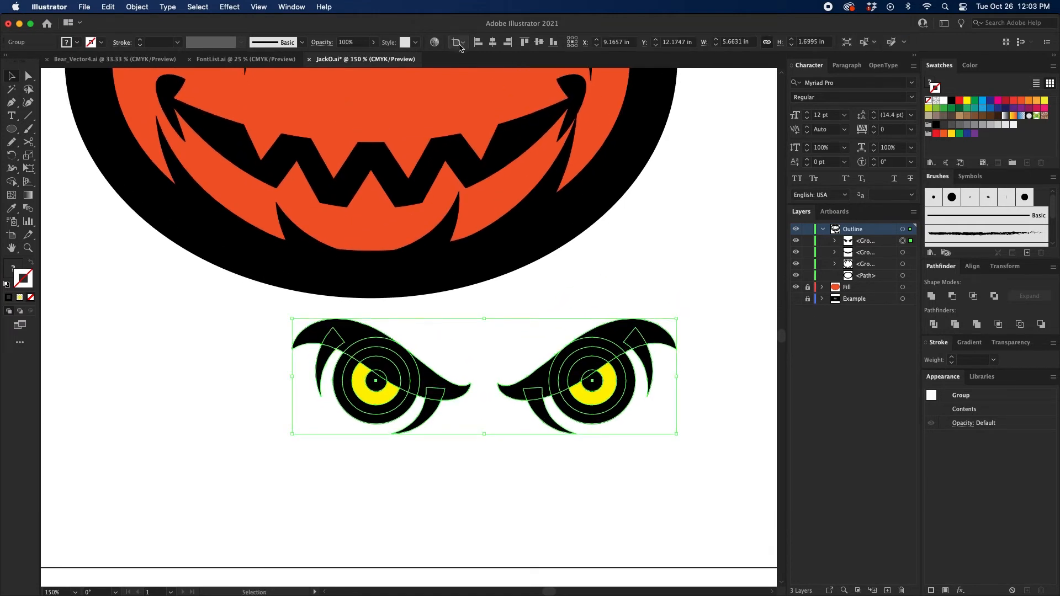
{"action": "left_click", "coordinate": [492, 43]}
Step: Move the eye pair straight up onto the pumpkin's face above the mouth, and deselect it
{"action": "key", "text": "super+minus"}
{"action": "scroll", "coordinate": [608, 291], "scroll_direction": "up", "scroll_amount": 3}
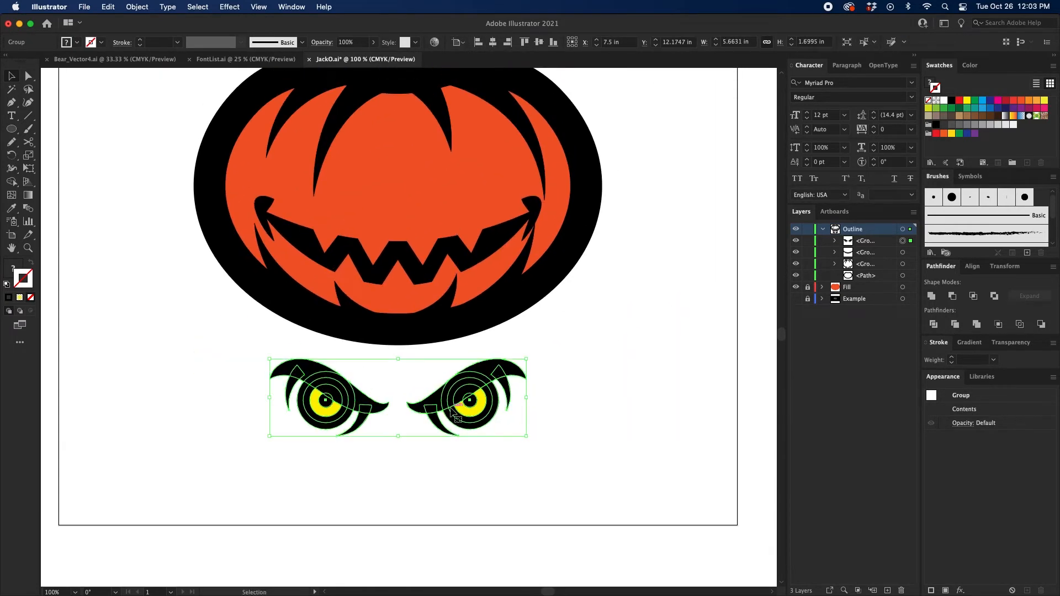
{"action": "left_click_drag", "start_coordinate": [476, 380], "coordinate": [476, 188]}
{"action": "left_click_drag", "start_coordinate": [713, 127], "coordinate": [709, 217]}
{"action": "left_click", "coordinate": [708, 217]}
Step: Examine the assembled pumpkin face and the placement of the eyes relative to the ribs and mouth
{"action": "key", "text": "super+plus"}
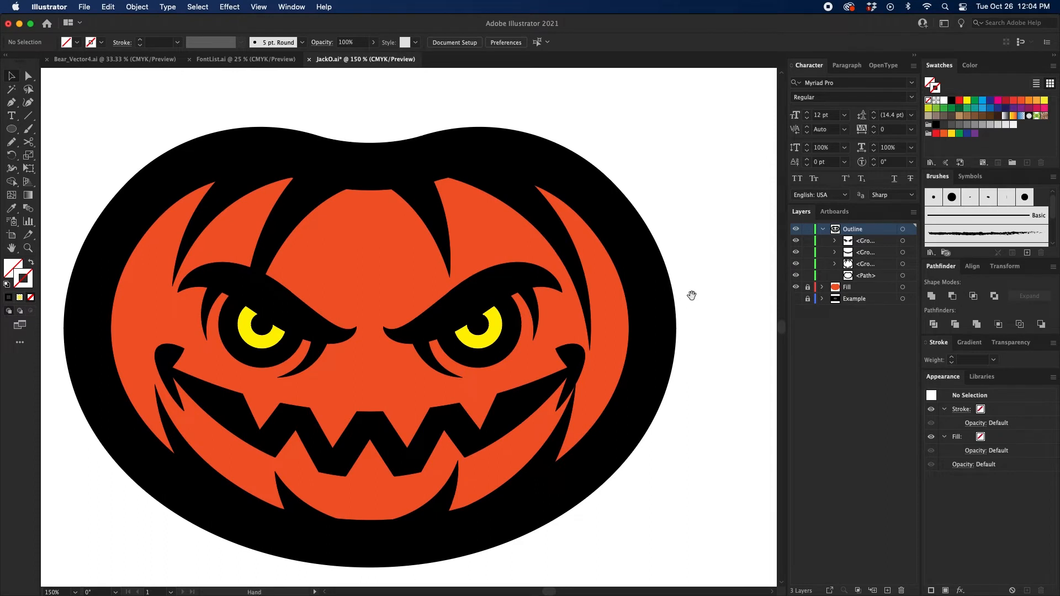
{"action": "mouse_move", "coordinate": [691, 296]}
{"action": "left_mouse_down"}
{"action": "mouse_move", "coordinate": [702, 276]}
{"action": "mouse_move", "coordinate": [691, 283]}
{"action": "left_mouse_up"}
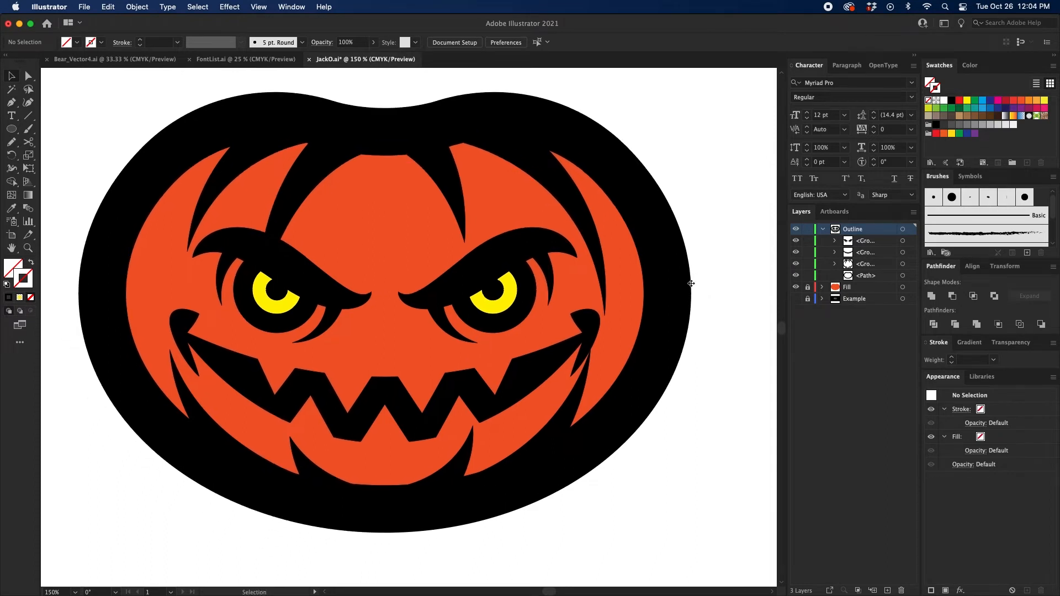
{"action": "left_click", "coordinate": [540, 287]}
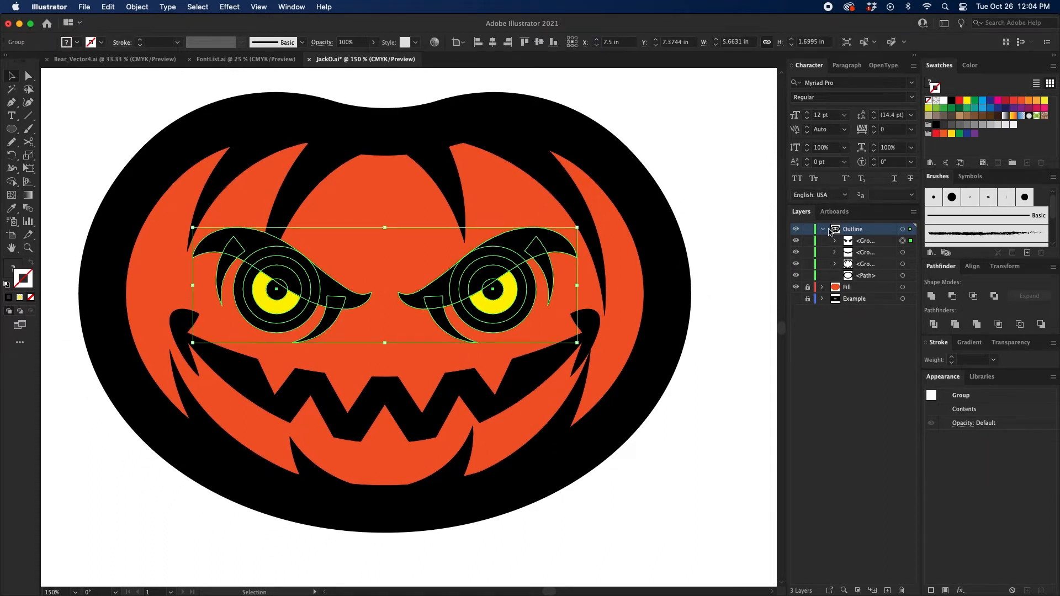
{"action": "left_click", "coordinate": [673, 209]}
{"action": "left_click_drag", "start_coordinate": [640, 238], "coordinate": [651, 227]}
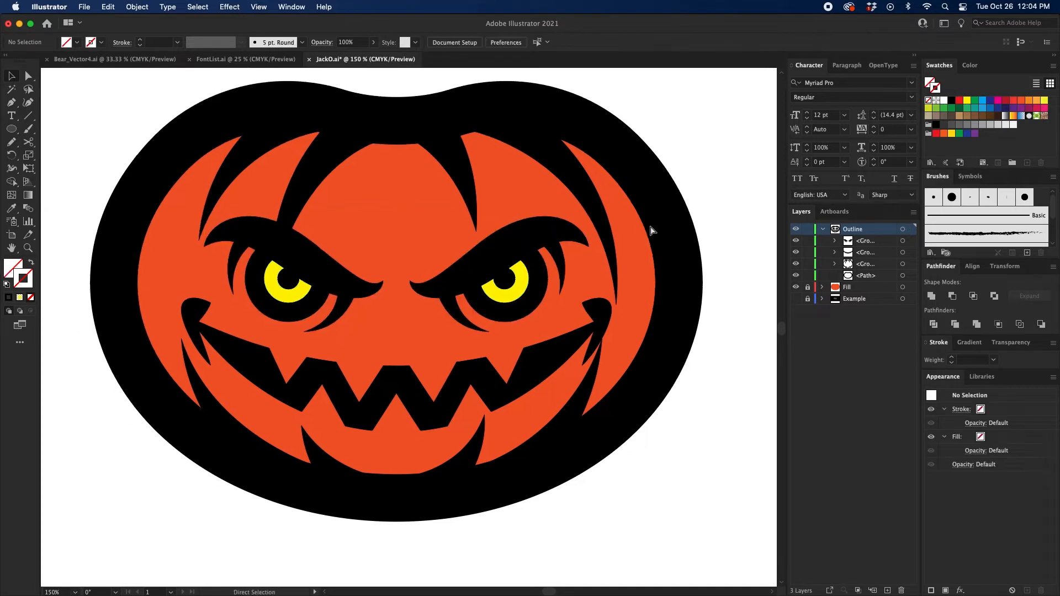
{"action": "key", "text": "super+minus"}
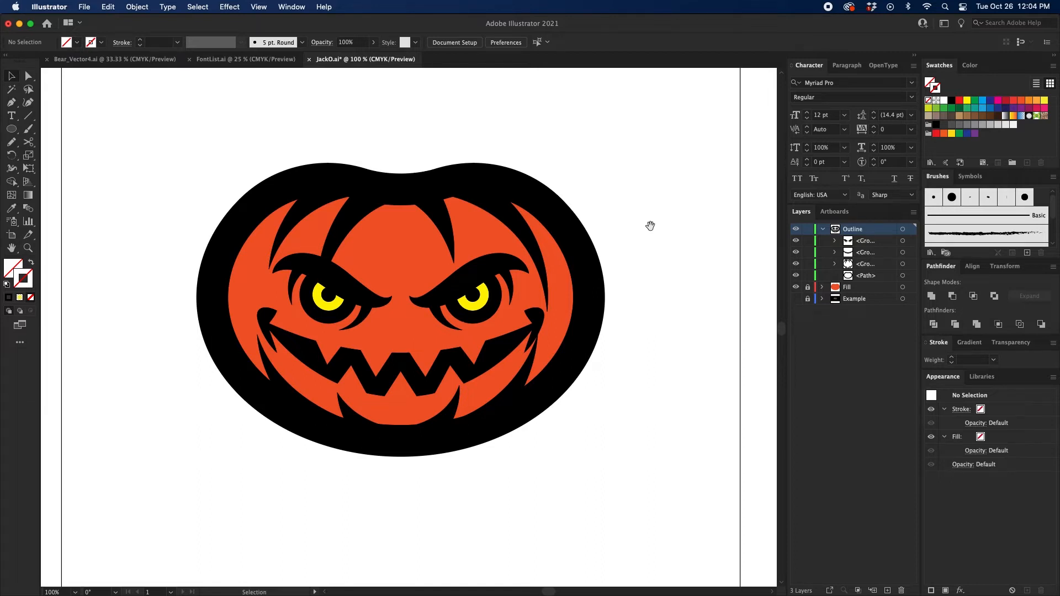
{"action": "key", "text": "super+equal"}
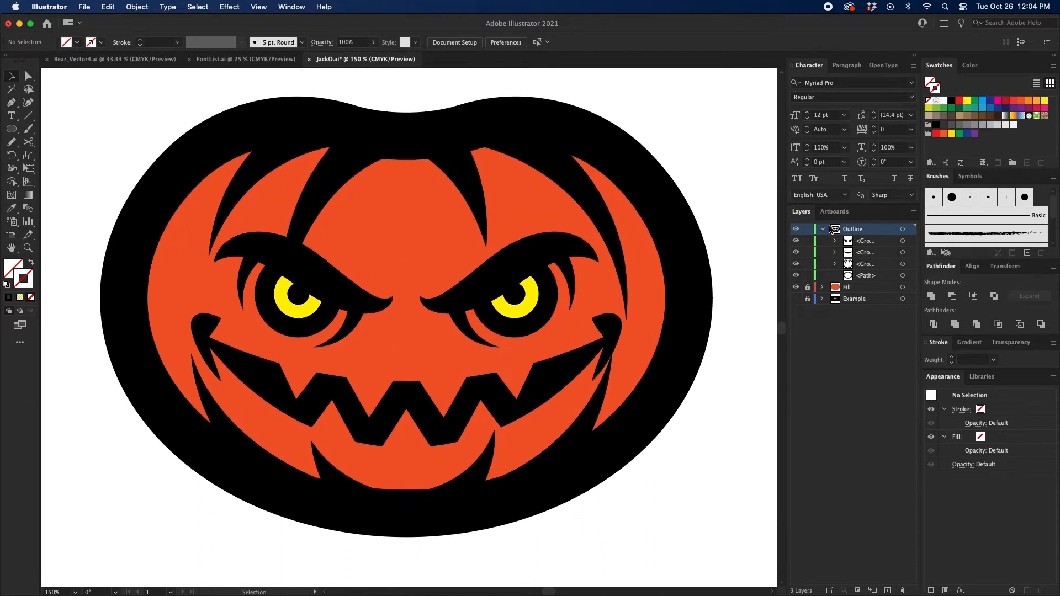
Step: Collapse and lock the Outline layer
{"action": "left_click", "coordinate": [689, 263]}
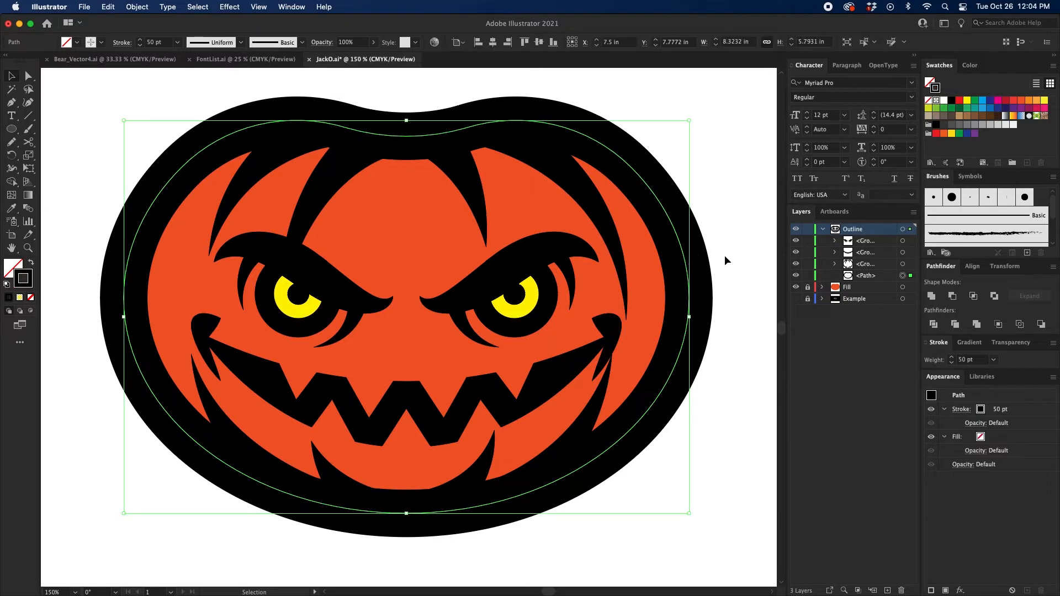
{"action": "left_click", "coordinate": [822, 228]}
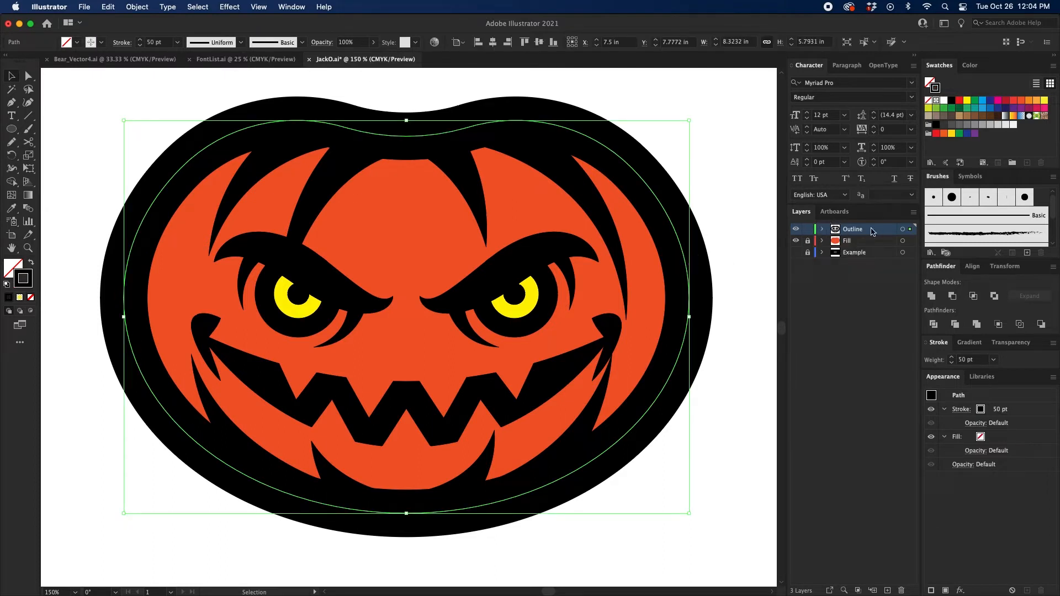
{"action": "left_click", "coordinate": [807, 230]}
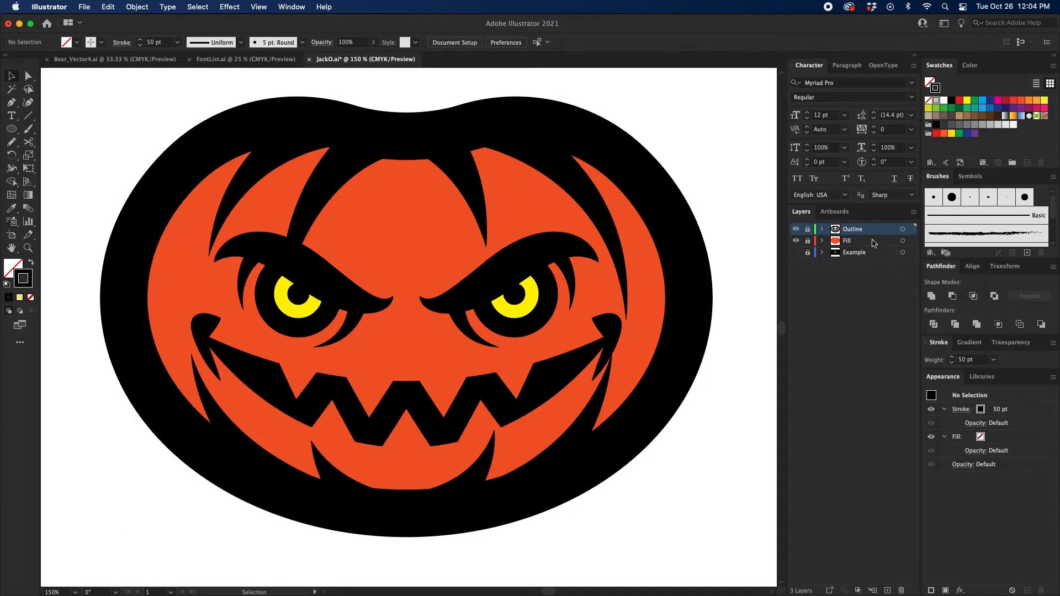
Step: Add a new layer between Outline and Fill and name it HL/Shadows
{"action": "left_click", "coordinate": [887, 590]}
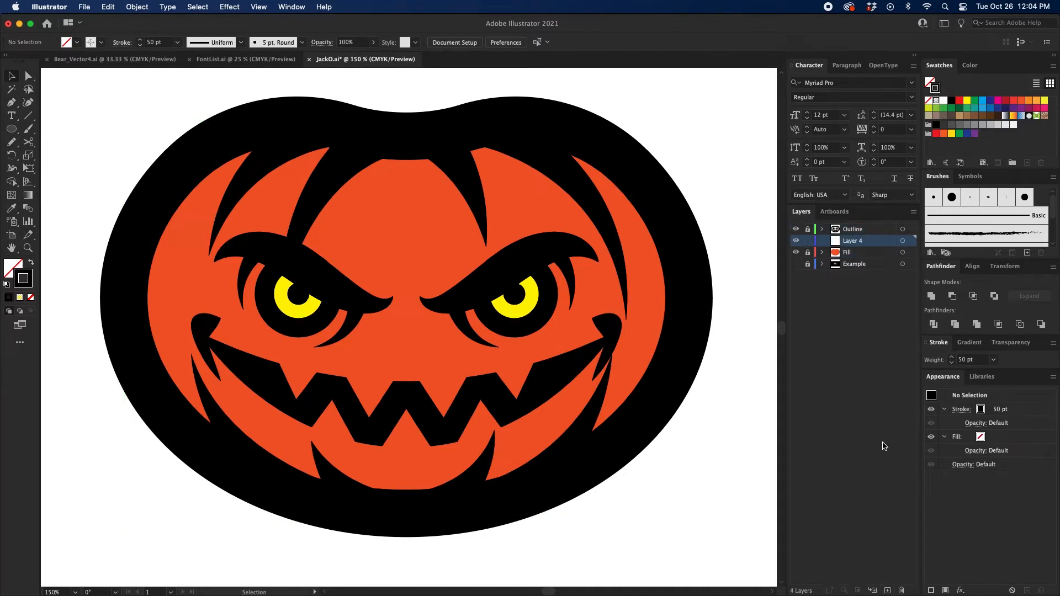
{"action": "double_click", "coordinate": [856, 242]}
{"action": "type", "text": "HL\"Shadows"}
{"action": "key", "text": "Return"}
{"action": "double_click", "coordinate": [863, 241]}
{"action": "left_click", "coordinate": [855, 241]}
{"action": "key", "text": "BackSpace"}
{"action": "type", "text": "/"}
{"action": "key", "text": "Return"}
{"action": "key", "text": "space"}
{"action": "left_click_drag", "start_coordinate": [644, 123], "coordinate": [650, 123]}
{"action": "key", "text": "p"}
{"action": "key", "text": "space"}
{"action": "left_click_drag", "start_coordinate": [328, 183], "coordinate": [347, 230]}
{"action": "key", "text": "space"}
{"action": "key", "text": "super+minus"}
{"action": "key", "text": "space"}
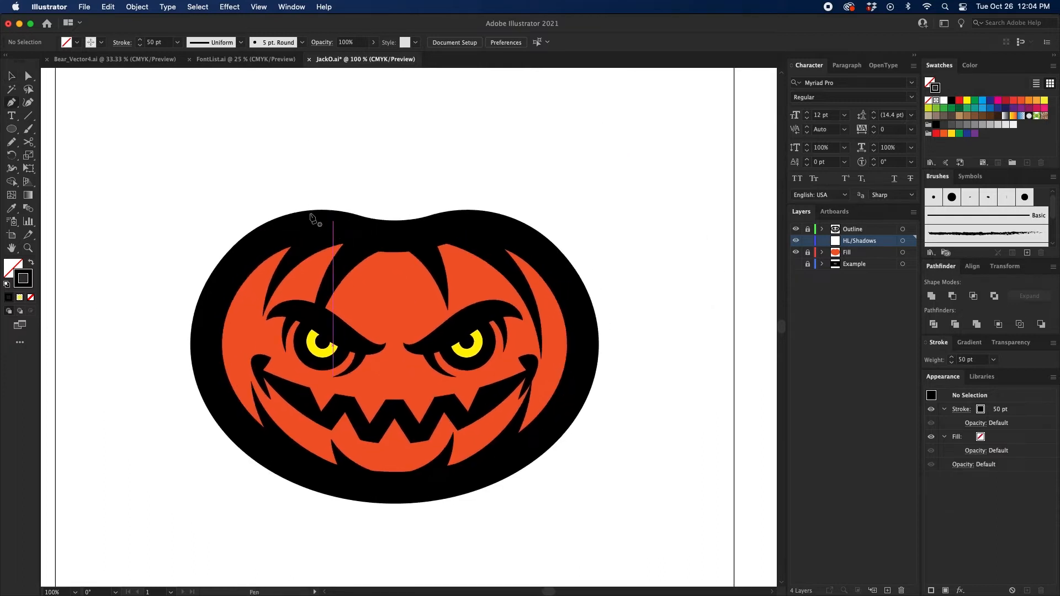
{"action": "key", "text": "space"}
{"action": "left_click_drag", "start_coordinate": [223, 186], "coordinate": [246, 182]}
{"action": "key", "text": "super+minus"}
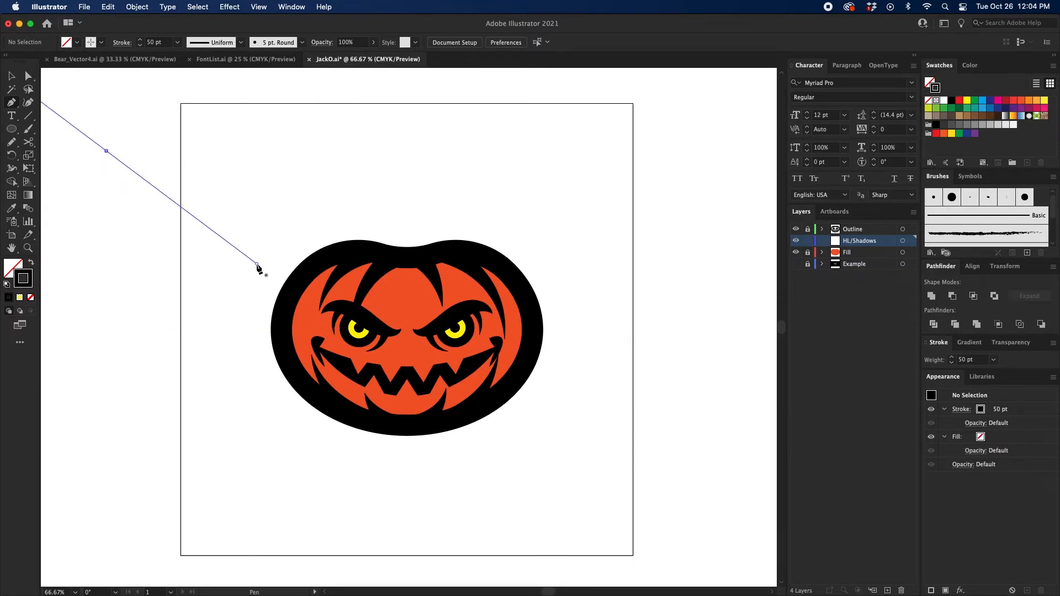
Step: Sketch light-direction arrows with the Paintbrush from the upper left toward the pumpkin, plus a curved stroke along its upper-left edge
{"action": "left_click", "coordinate": [28, 129]}
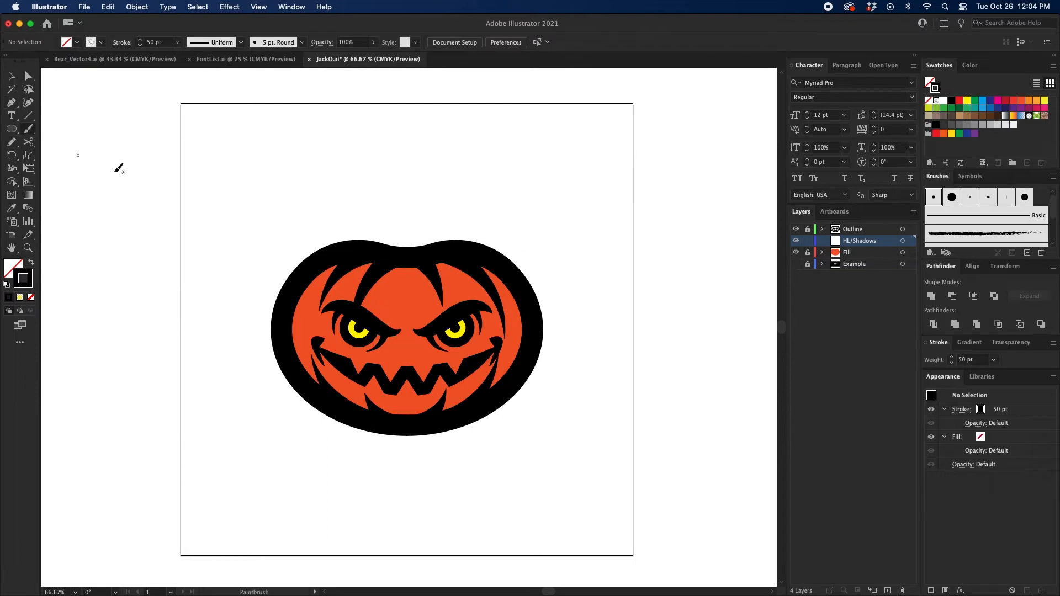
{"action": "mouse_move", "coordinate": [166, 212]}
{"action": "left_mouse_down"}
{"action": "mouse_move", "coordinate": [221, 271]}
{"action": "mouse_move", "coordinate": [221, 243]}
{"action": "mouse_move", "coordinate": [201, 270]}
{"action": "mouse_move", "coordinate": [166, 268]}
{"action": "left_mouse_up"}
{"action": "mouse_move", "coordinate": [103, 145]}
{"action": "left_mouse_down"}
{"action": "mouse_move", "coordinate": [265, 266]}
{"action": "mouse_move", "coordinate": [221, 270]}
{"action": "left_mouse_up"}
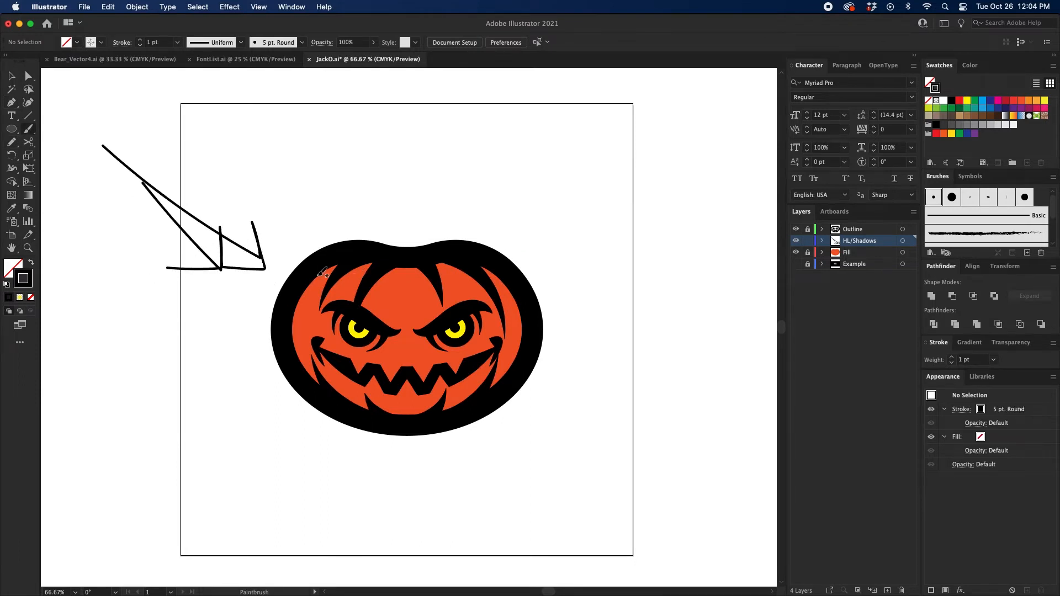
{"action": "mouse_move", "coordinate": [116, 187]}
{"action": "left_mouse_down"}
{"action": "mouse_move", "coordinate": [261, 273]}
{"action": "mouse_move", "coordinate": [254, 236]}
{"action": "mouse_move", "coordinate": [235, 279]}
{"action": "left_mouse_up"}
{"action": "left_click_drag", "start_coordinate": [323, 240], "coordinate": [260, 383]}
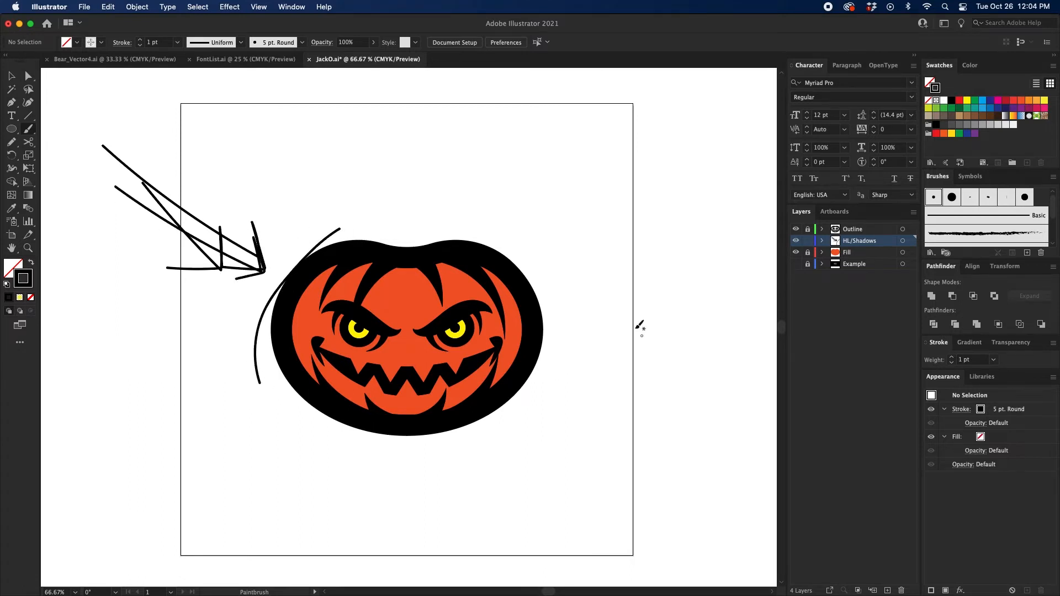
Step: Sketch a curved guide stroke along the pumpkin's lower-right edge to mark the shadow side, and clear the light-direction sketches
{"action": "mouse_move", "coordinate": [550, 276]}
{"action": "left_mouse_down"}
{"action": "mouse_move", "coordinate": [551, 321]}
{"action": "mouse_move", "coordinate": [468, 456]}
{"action": "left_mouse_up"}
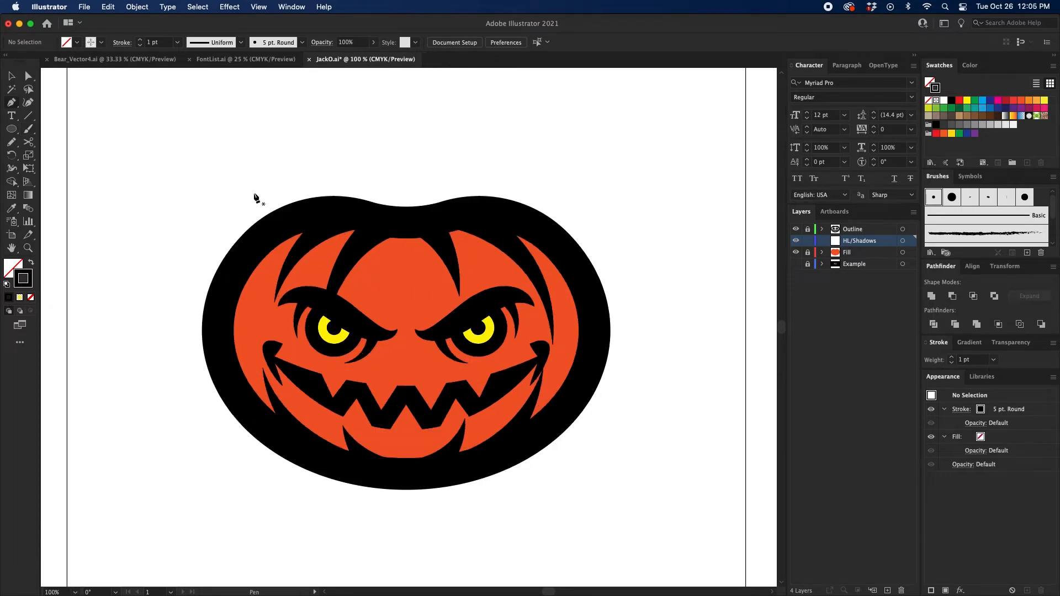
Step: Draw the inner contour of a crescent highlight with the Pen tool inside the pumpkin's far-left segment, following the upper and lower rib tips
{"action": "key", "text": "super+1"}
{"action": "left_click_drag", "start_coordinate": [253, 193], "coordinate": [353, 208]}
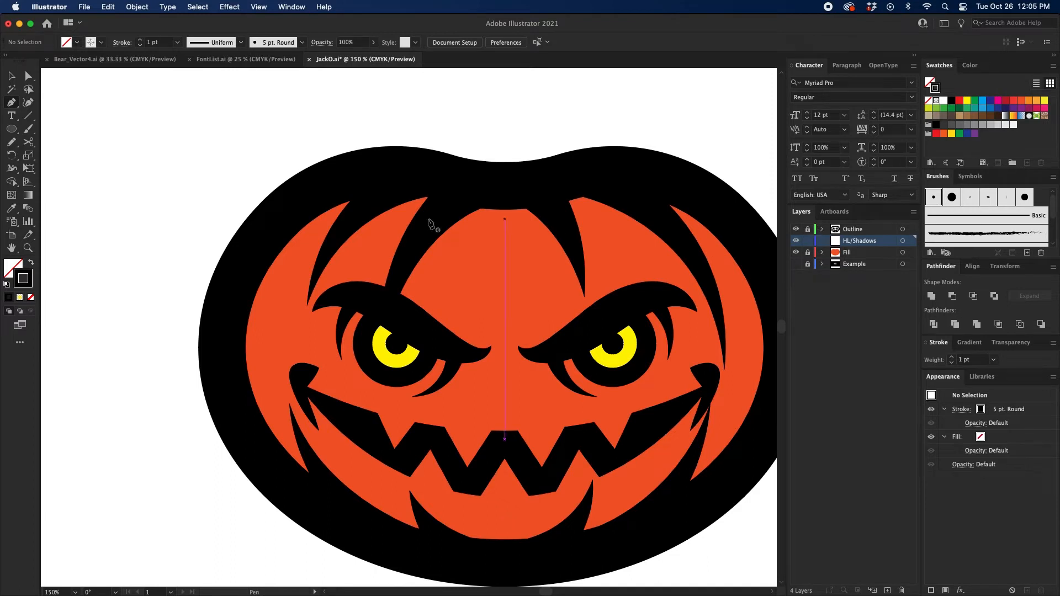
{"action": "left_click_drag", "start_coordinate": [308, 306], "coordinate": [345, 192]}
{"action": "scroll", "coordinate": [299, 254], "scroll_direction": "down", "scroll_amount": 3}
{"action": "scroll", "coordinate": [298, 254], "scroll_direction": "left", "scroll_amount": 1}
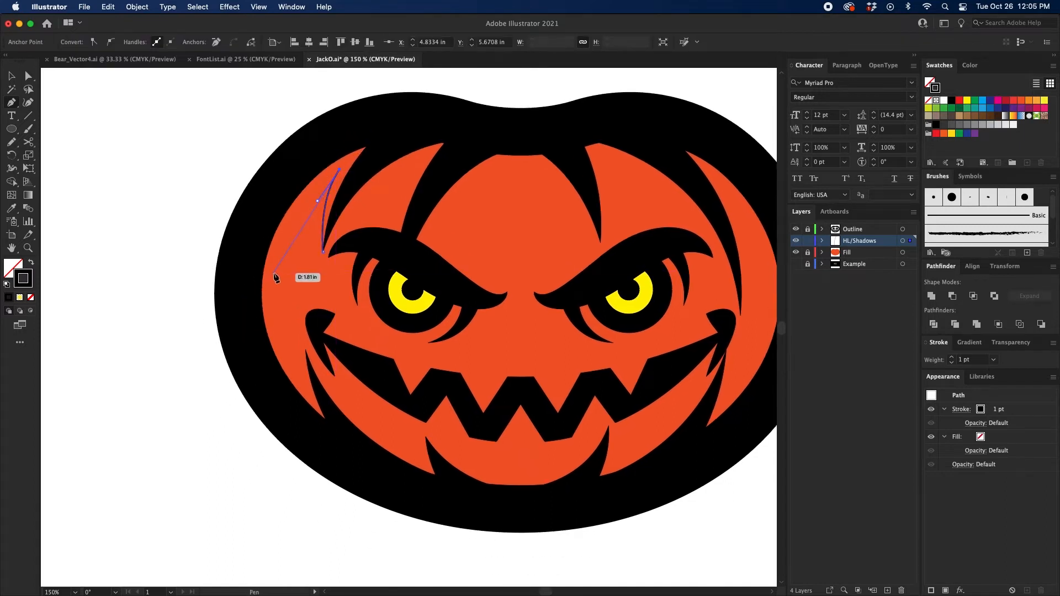
{"action": "left_click_drag", "start_coordinate": [275, 274], "coordinate": [264, 336]}
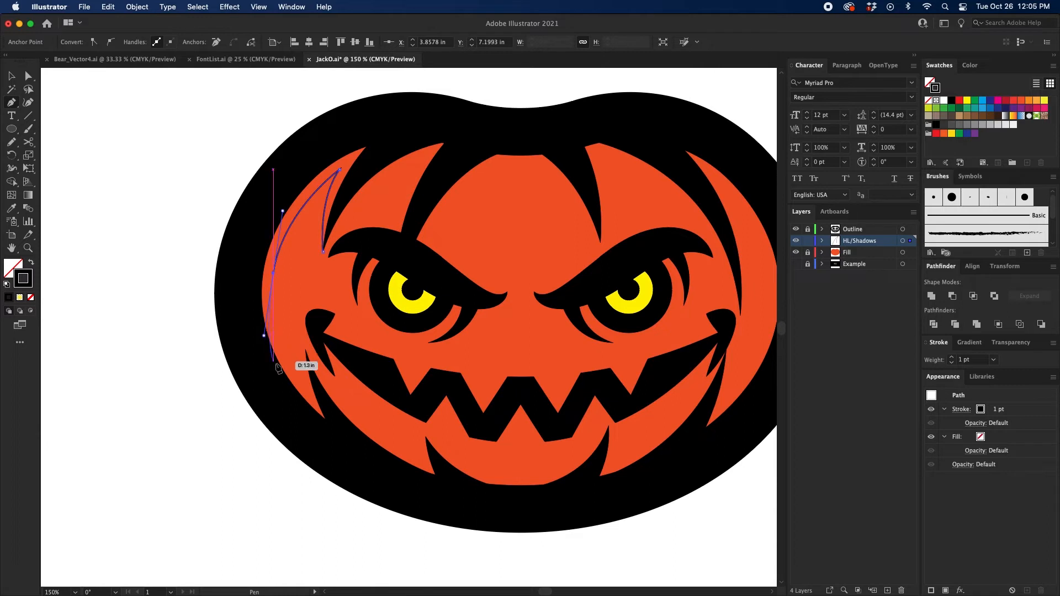
{"action": "left_click", "coordinate": [307, 396]}
{"action": "left_click_drag", "start_coordinate": [306, 349], "coordinate": [253, 358]}
Step: Continue the crescent path around the outside, over the thick black outline, and close it at the upper rib's tip
{"action": "left_click", "coordinate": [336, 432]}
{"action": "left_click", "coordinate": [328, 436]}
{"action": "left_click_drag", "start_coordinate": [252, 287], "coordinate": [253, 262]}
{"action": "left_click_drag", "start_coordinate": [279, 191], "coordinate": [290, 166]}
{"action": "left_click_drag", "start_coordinate": [351, 135], "coordinate": [372, 119]}
{"action": "left_click", "coordinate": [389, 135]}
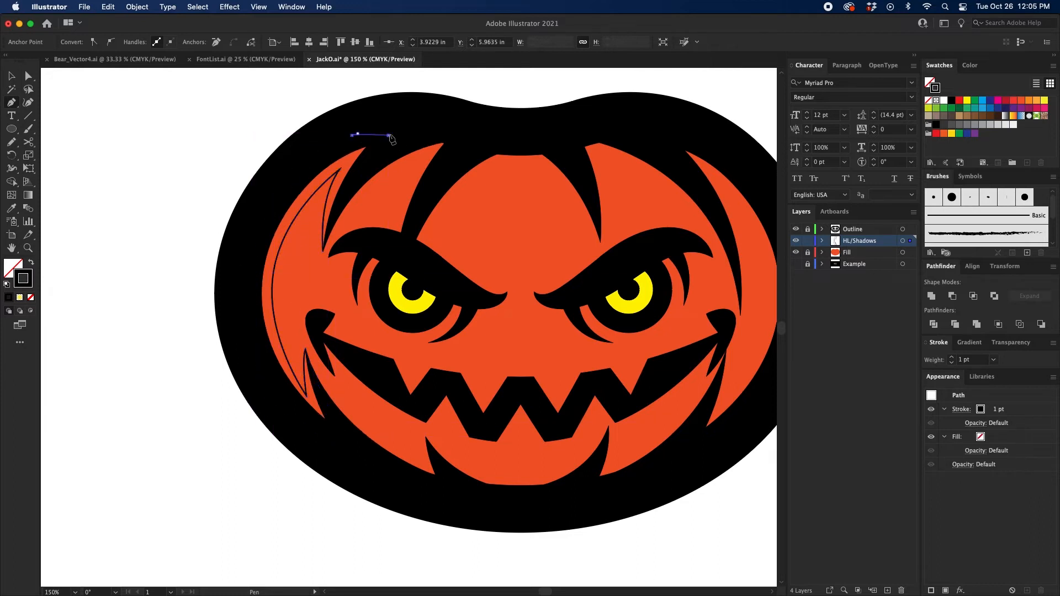
{"action": "left_click", "coordinate": [383, 148]}
{"action": "left_click_drag", "start_coordinate": [323, 251], "coordinate": [316, 298]}
Step: Give the crescent highlight a yellow fill with no stroke, and deselect it
{"action": "key", "text": "v"}
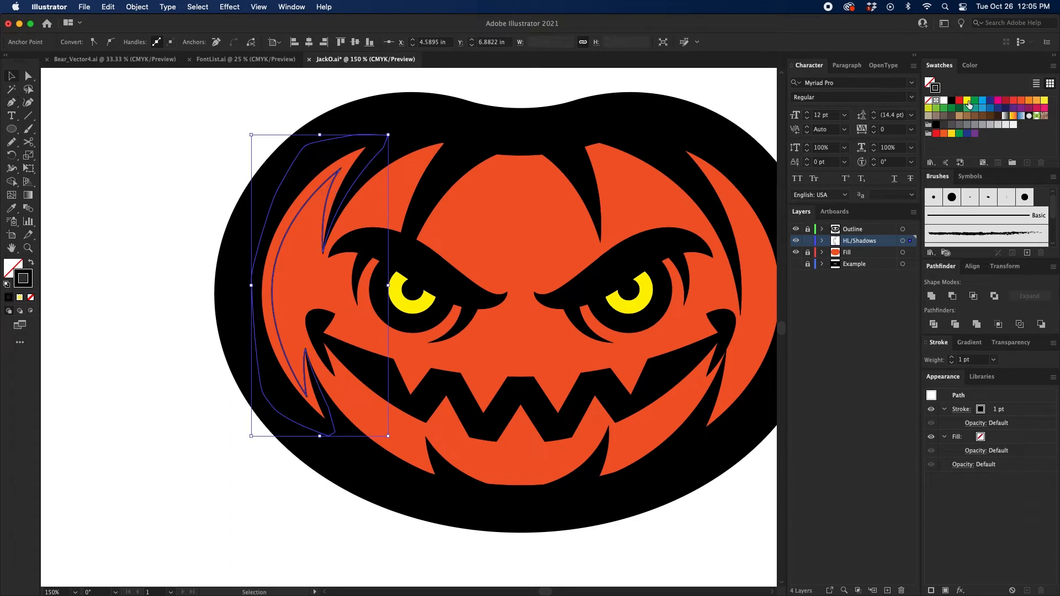
{"action": "left_click", "coordinate": [967, 101]}
{"action": "key", "text": "shift+x"}
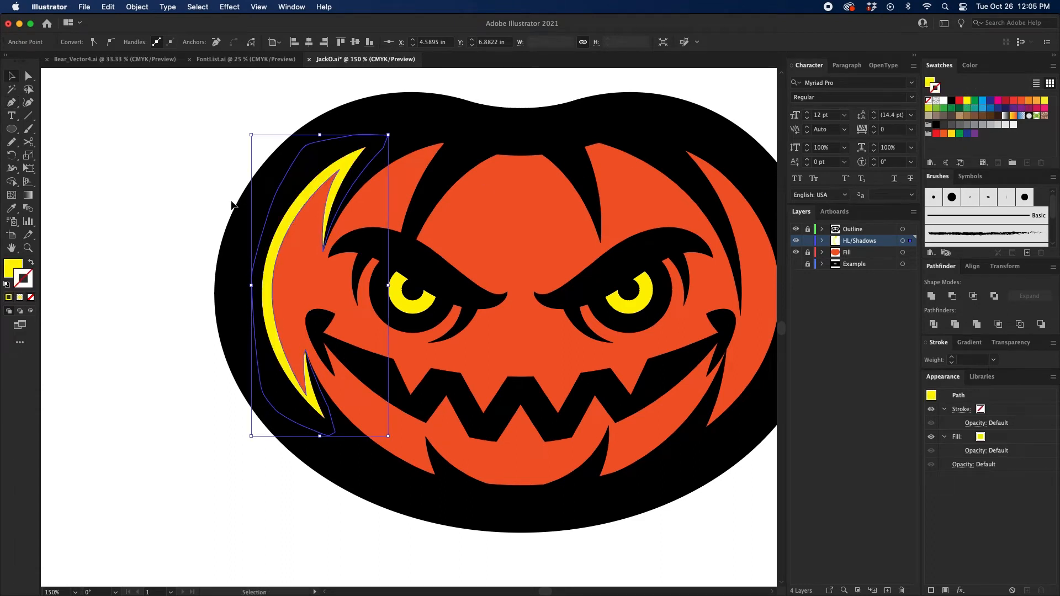
{"action": "left_click", "coordinate": [232, 205]}
Step: Start a yellow highlight path with the Pen tool, curving just above the left eyebrow from its outer tip to the rib
{"action": "left_click_drag", "start_coordinate": [251, 201], "coordinate": [165, 205]}
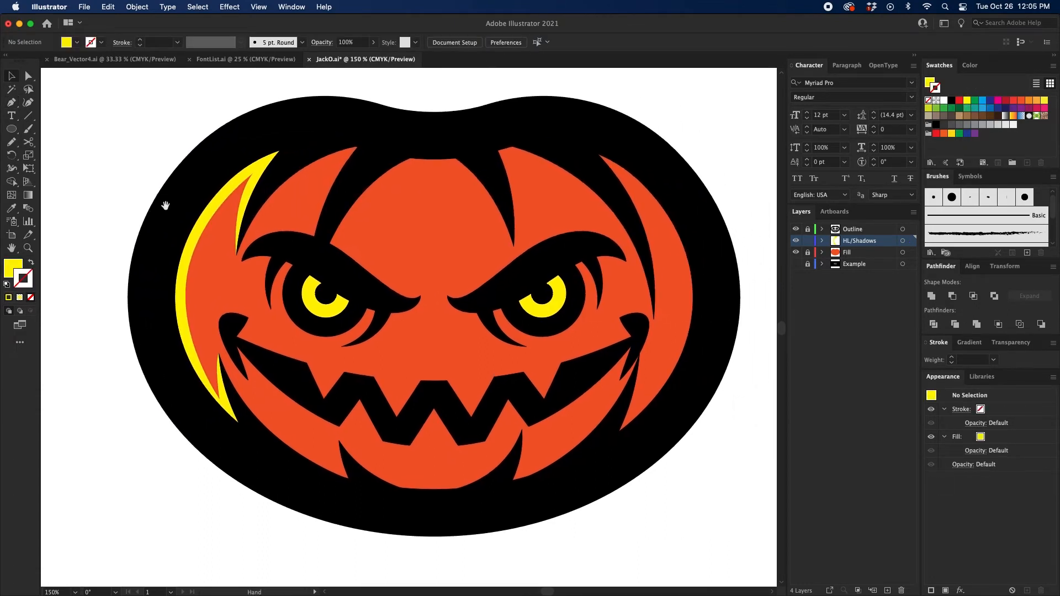
{"action": "key", "text": "p"}
{"action": "key", "text": "super+equal"}
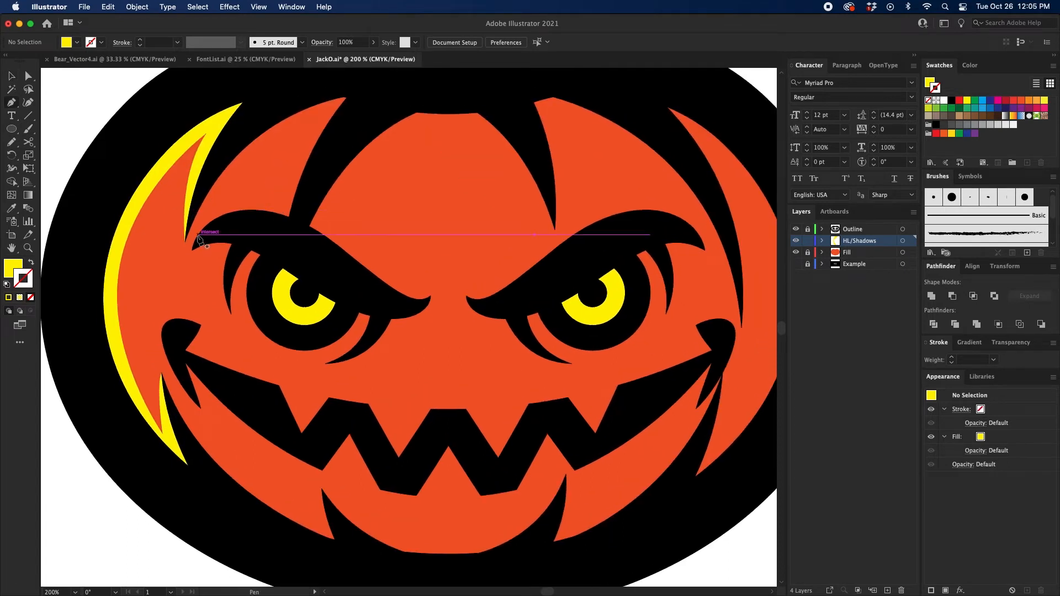
{"action": "left_click", "coordinate": [200, 235]}
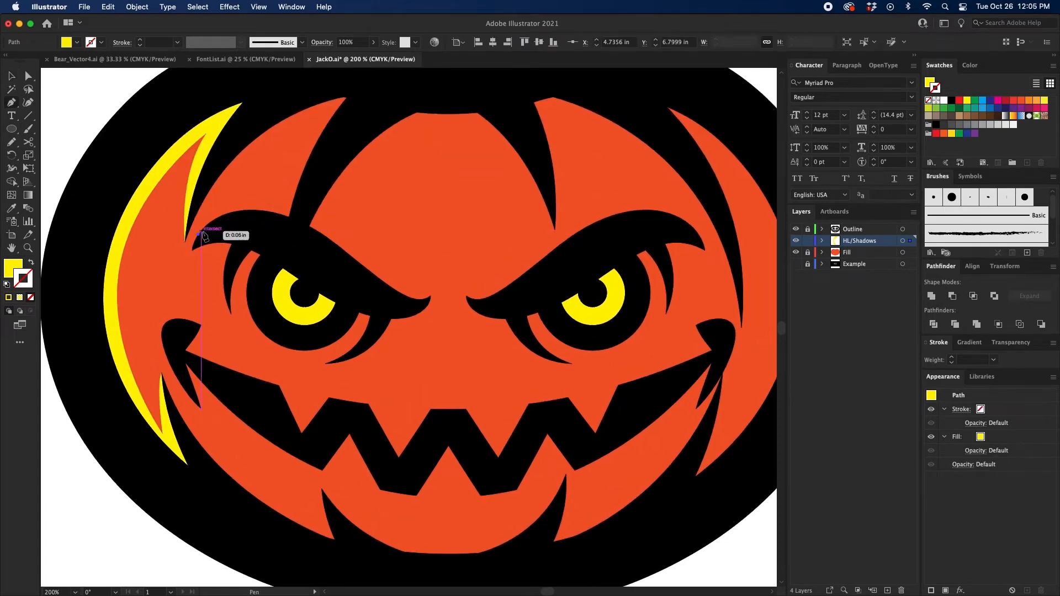
{"action": "left_click_drag", "start_coordinate": [284, 207], "coordinate": [342, 225]}
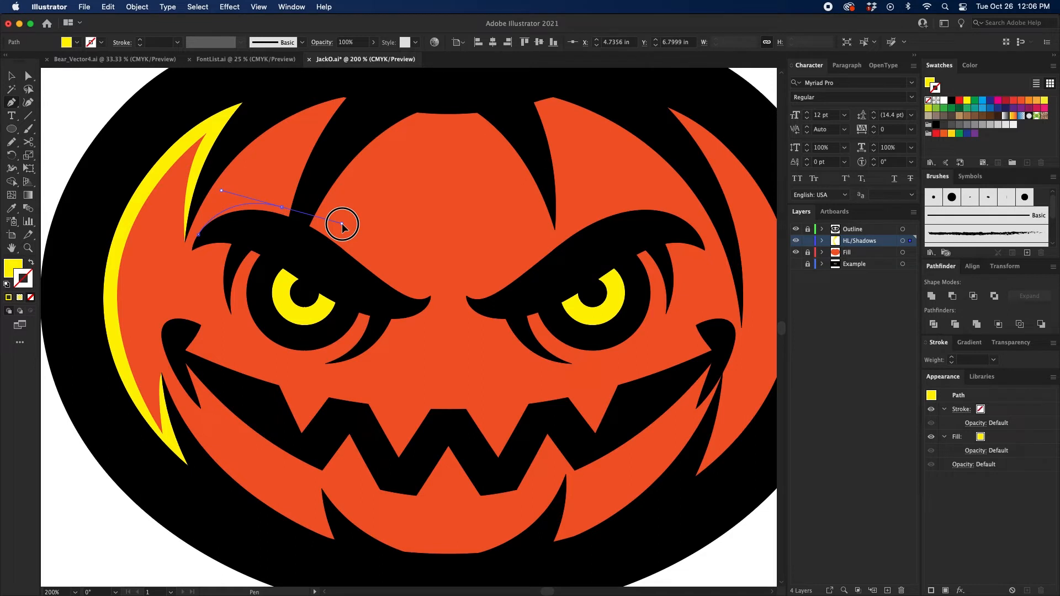
Step: Continue the yellow highlight path up along the left rib's edge and back over the outline, closing it at the left eyebrow's outer tip
{"action": "left_click_drag", "start_coordinate": [342, 224], "coordinate": [297, 146]}
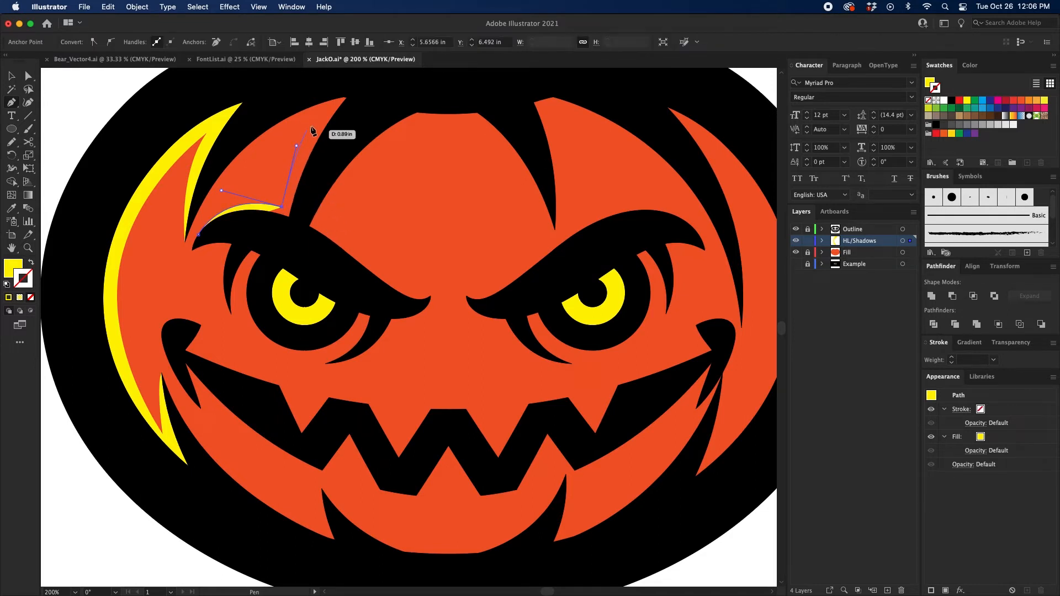
{"action": "left_click_drag", "start_coordinate": [333, 105], "coordinate": [348, 155]}
{"action": "left_click", "coordinate": [269, 294]}
{"action": "left_click", "coordinate": [203, 281]}
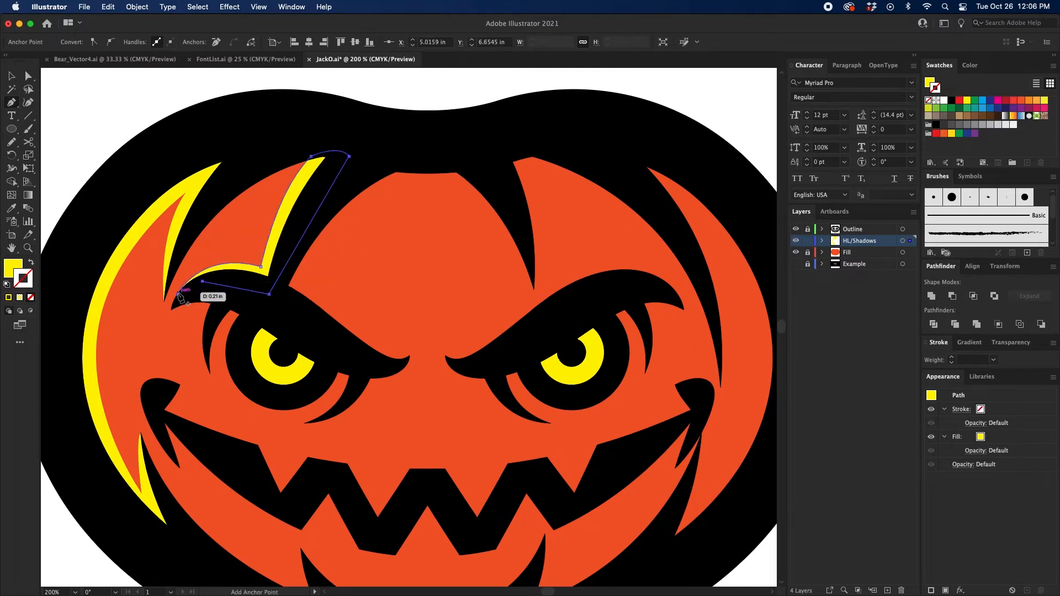
{"action": "left_click", "coordinate": [177, 294]}
{"action": "left_click_drag", "start_coordinate": [269, 272], "coordinate": [238, 265]}
Step: Draw a yellow highlight contour with the Pen tool from the right eyebrow's inner tip to the rib base, then up the center segment's right side
{"action": "scroll", "coordinate": [239, 269], "scroll_direction": "right", "scroll_amount": 5}
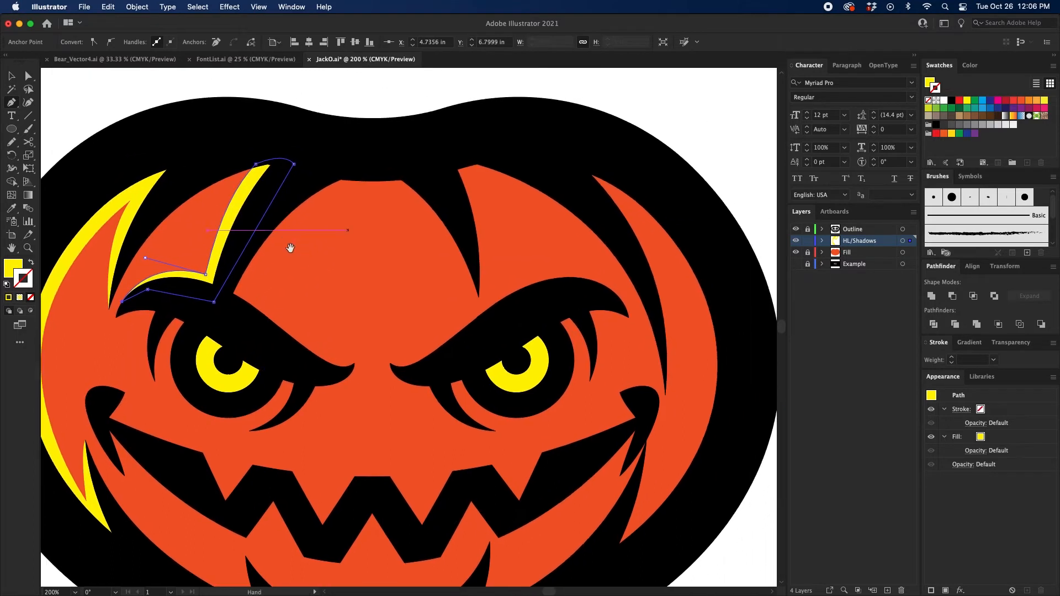
{"action": "left_click", "coordinate": [338, 342]}
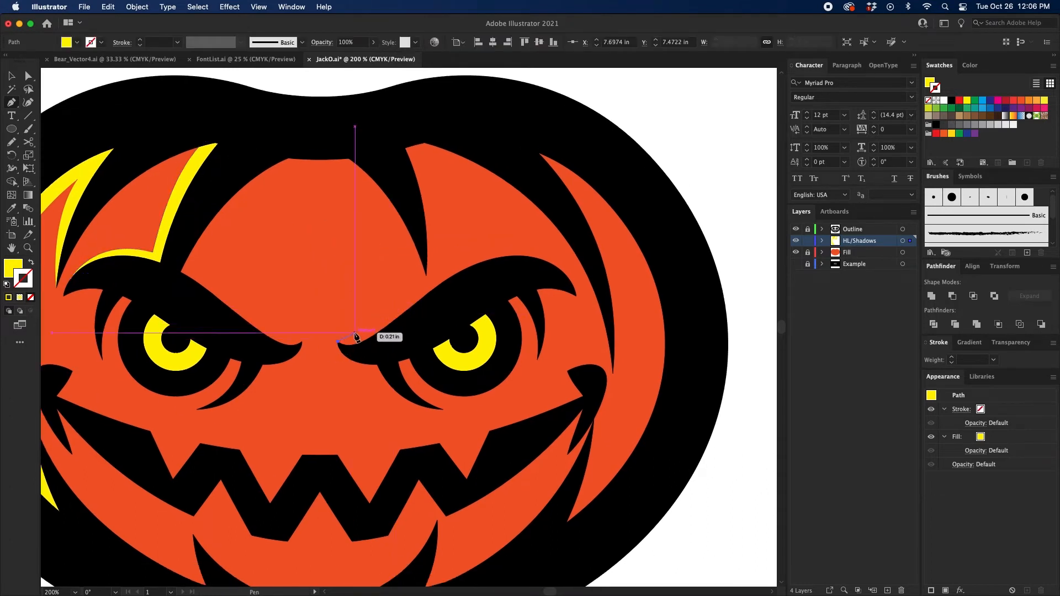
{"action": "left_click_drag", "start_coordinate": [355, 336], "coordinate": [376, 320]}
{"action": "left_click", "coordinate": [419, 286]}
{"action": "left_click_drag", "start_coordinate": [419, 286], "coordinate": [421, 309]}
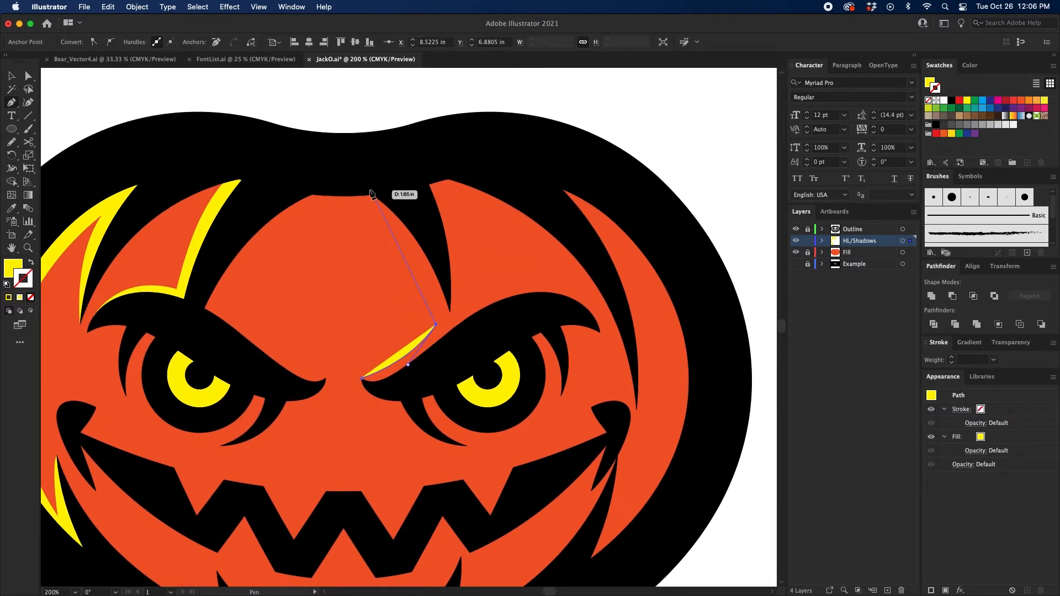
{"action": "left_click_drag", "start_coordinate": [372, 193], "coordinate": [400, 184]}
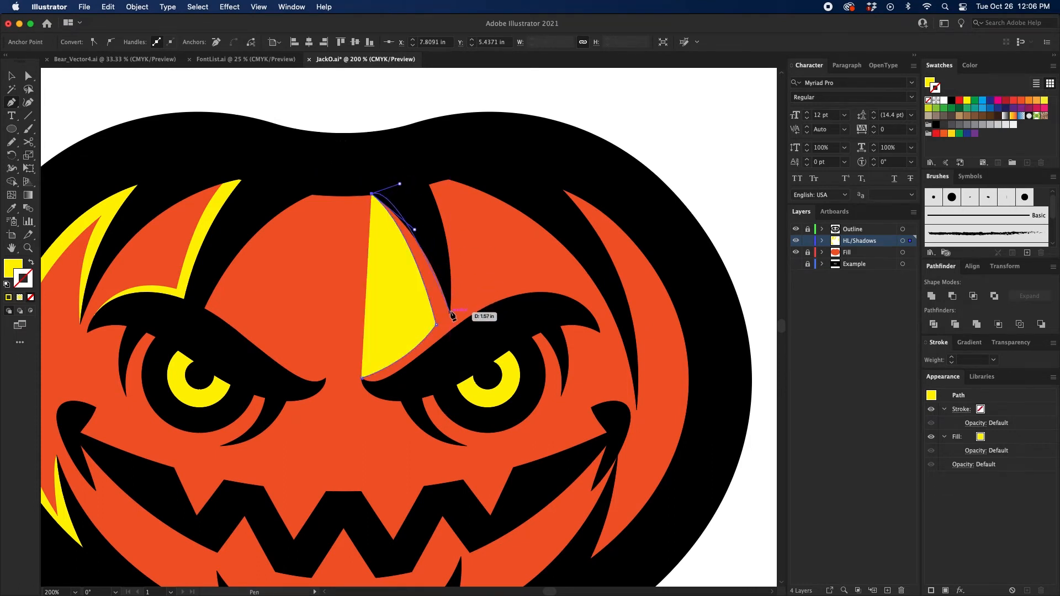
Step: Continue the path down to the right rib's tip and along the right eyebrow, close it at the inner tip, and deselect it
{"action": "left_click_drag", "start_coordinate": [451, 313], "coordinate": [454, 346]}
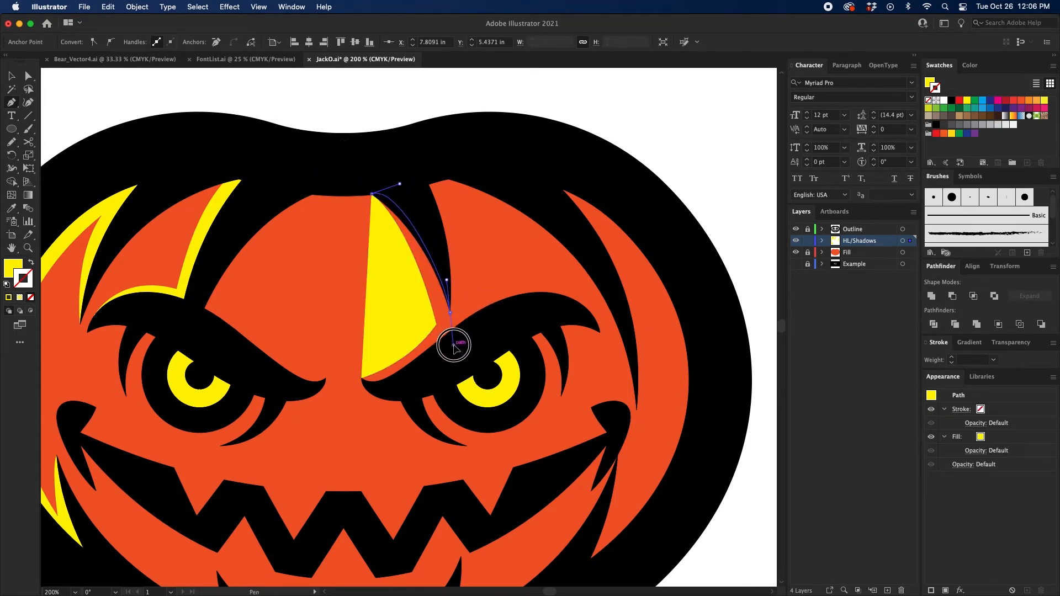
{"action": "left_click", "coordinate": [450, 313]}
{"action": "left_click_drag", "start_coordinate": [503, 300], "coordinate": [469, 330]}
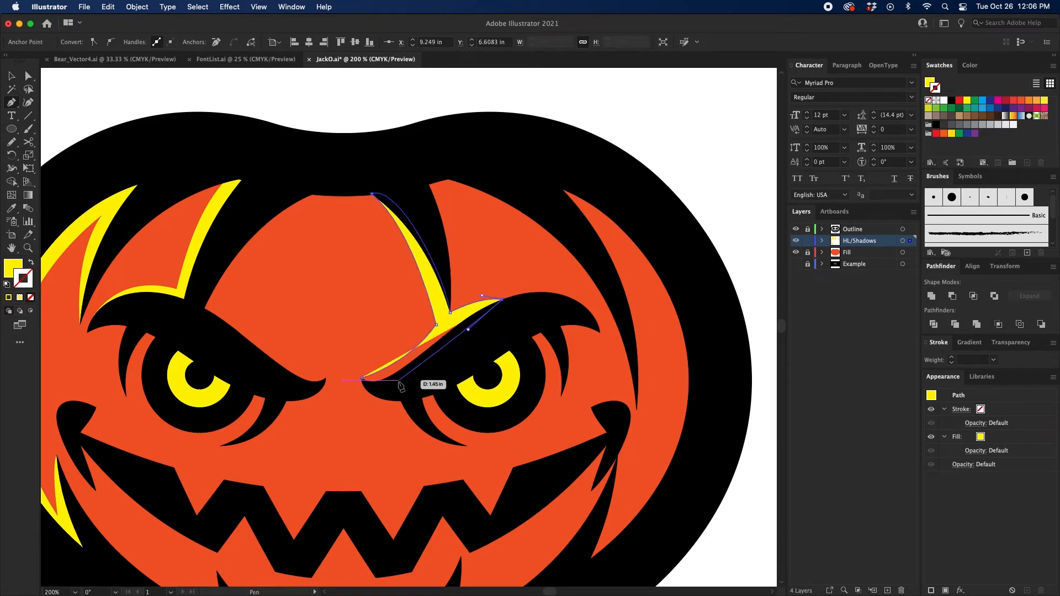
{"action": "left_click_drag", "start_coordinate": [392, 383], "coordinate": [372, 386]}
{"action": "left_click", "coordinate": [361, 378]}
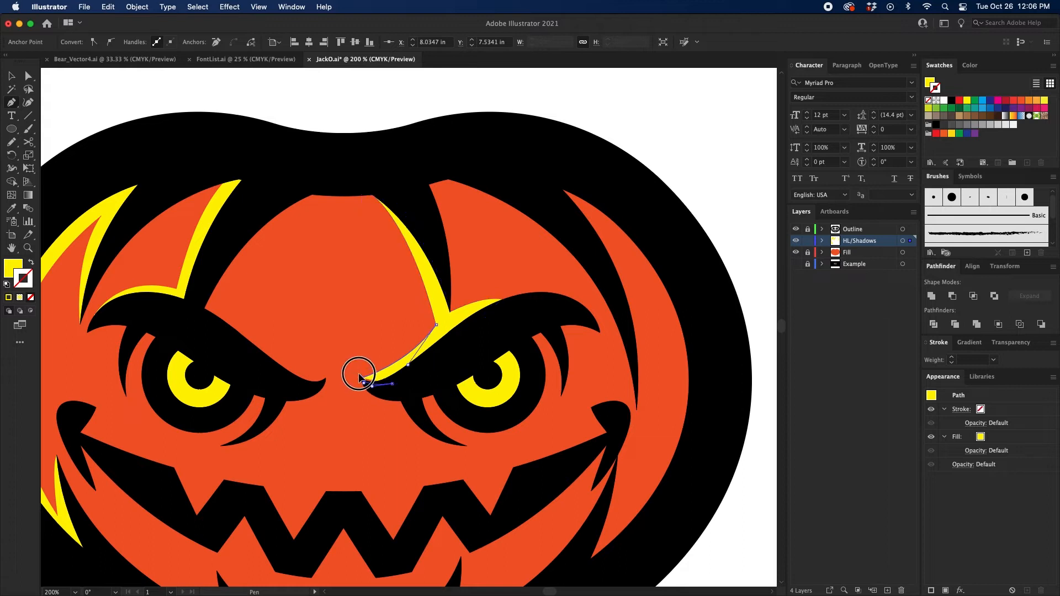
{"action": "left_click_drag", "start_coordinate": [319, 361], "coordinate": [423, 334]}
{"action": "left_click", "coordinate": [431, 89], "text": "super"}
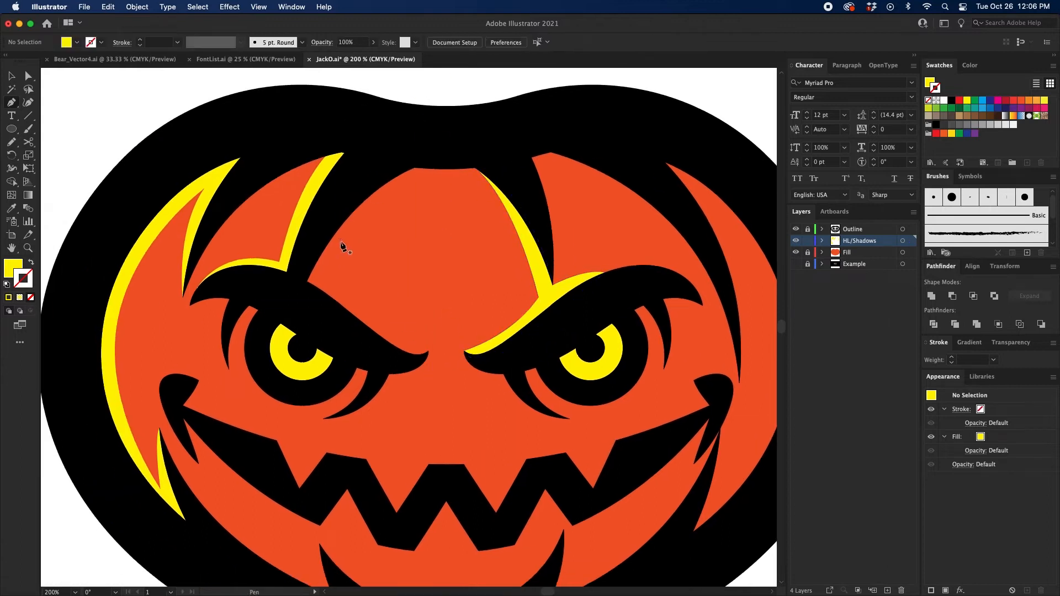
Step: Draw and close a thin yellow highlight with the Pen tool along the left eyebrow's upper edge below the center segment, then deselect it
{"action": "left_click_drag", "start_coordinate": [311, 269], "coordinate": [324, 251]}
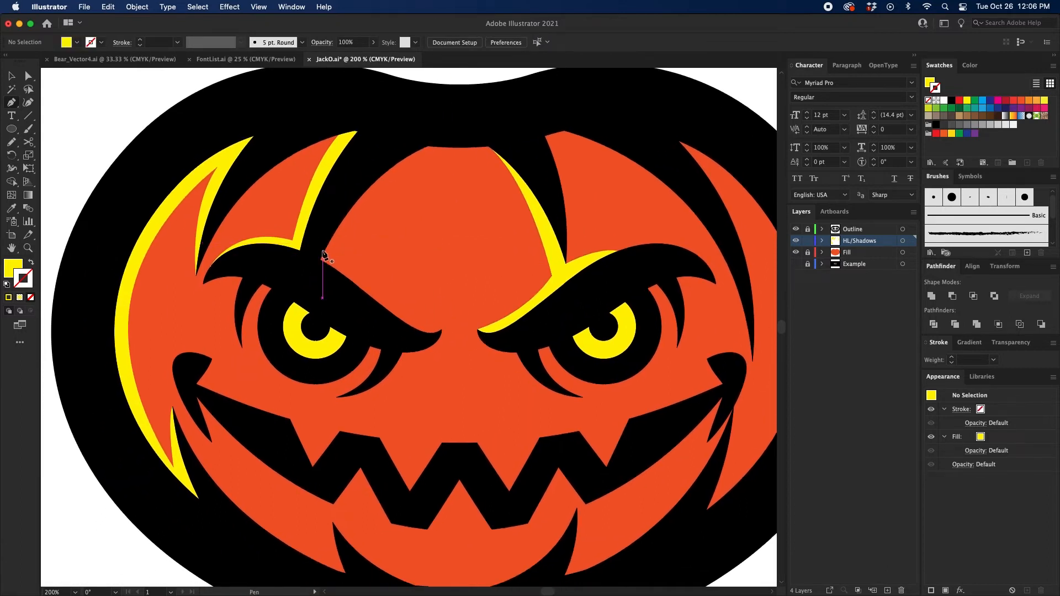
{"action": "left_click", "coordinate": [322, 251]}
{"action": "left_click_drag", "start_coordinate": [383, 307], "coordinate": [362, 313]}
{"action": "left_click", "coordinate": [300, 263]}
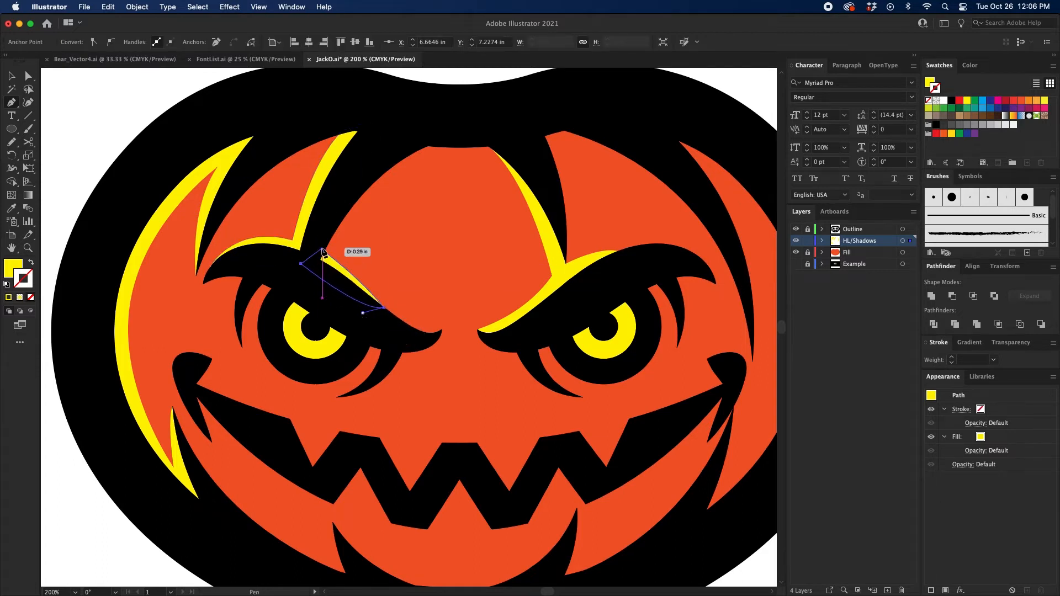
{"action": "left_click", "coordinate": [323, 251]}
{"action": "scroll", "coordinate": [296, 237], "scroll_direction": "down", "scroll_amount": 3}
{"action": "key", "text": "v"}
{"action": "scroll", "coordinate": [414, 331], "scroll_direction": "down", "scroll_amount": 3}
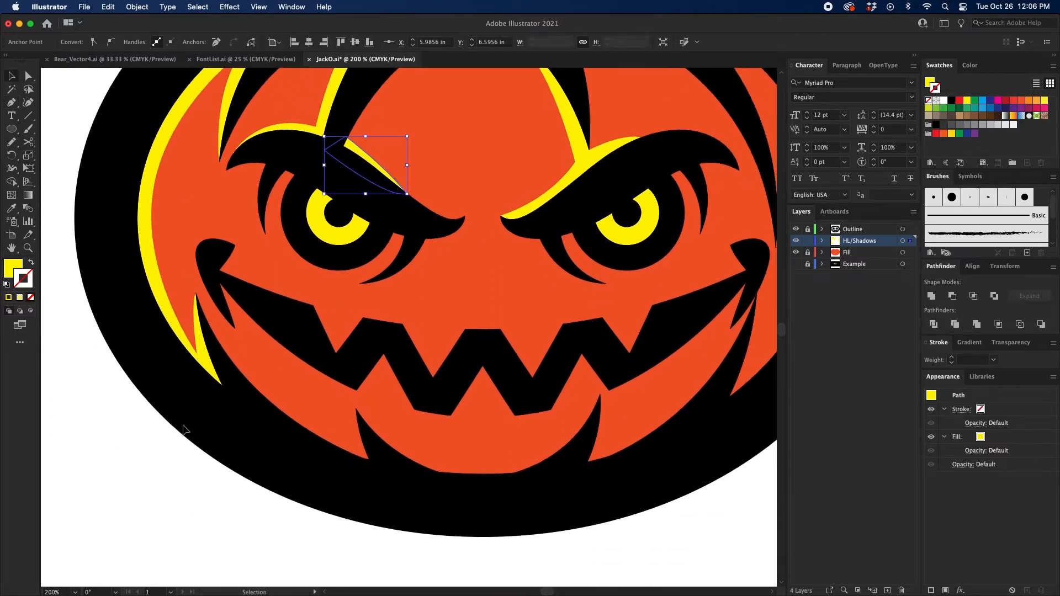
{"action": "left_click", "coordinate": [171, 447]}
{"action": "mouse_move", "coordinate": [209, 428]}
{"action": "left_mouse_down"}
{"action": "mouse_move", "coordinate": [188, 446]}
{"action": "mouse_move", "coordinate": [209, 435]}
{"action": "left_mouse_up"}
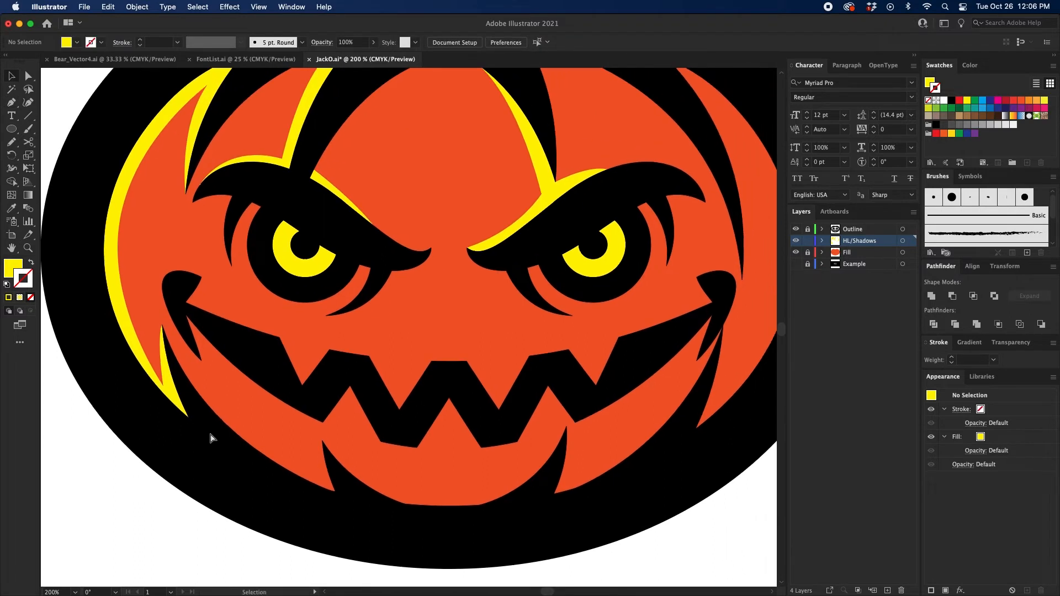
Step: Examine the yellow highlights across the whole pumpkin, including the left eyebrow highlight's path and all contents of the HL/Shadows layer
{"action": "key", "text": "super+minus"}
{"action": "left_click_drag", "start_coordinate": [446, 268], "coordinate": [425, 285]}
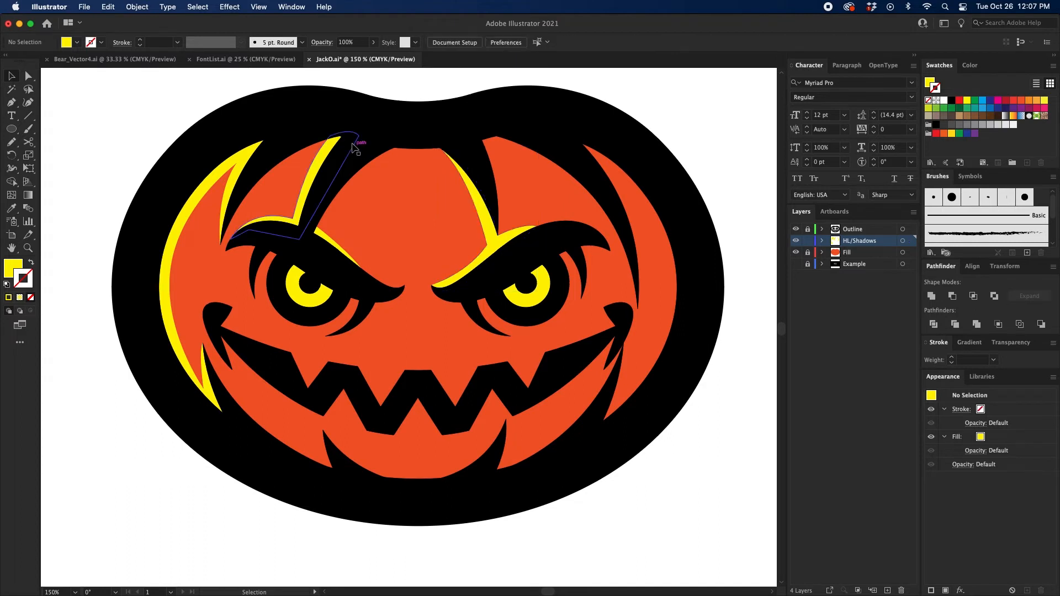
{"action": "key", "text": "super+equal"}
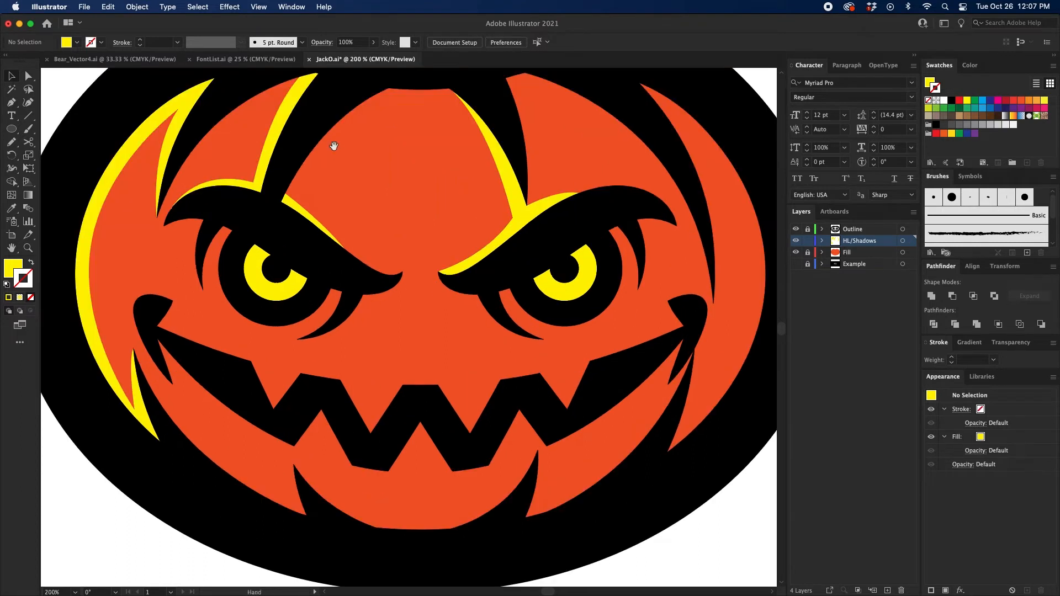
{"action": "scroll", "coordinate": [331, 147], "scroll_direction": "up", "scroll_amount": 2}
{"action": "left_click", "coordinate": [311, 123]}
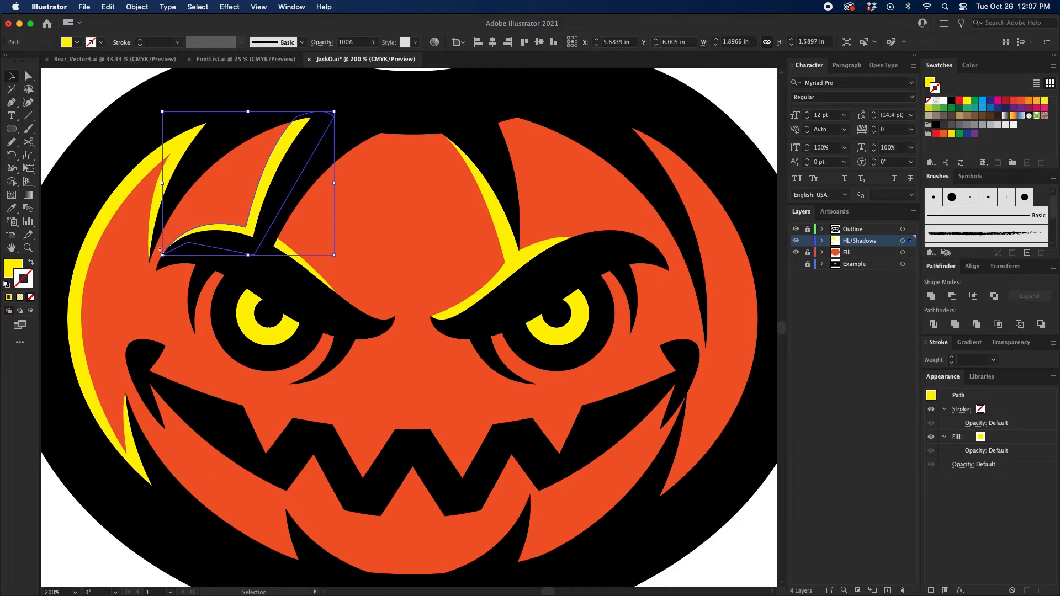
{"action": "left_click_drag", "start_coordinate": [761, 69], "coordinate": [690, 120]}
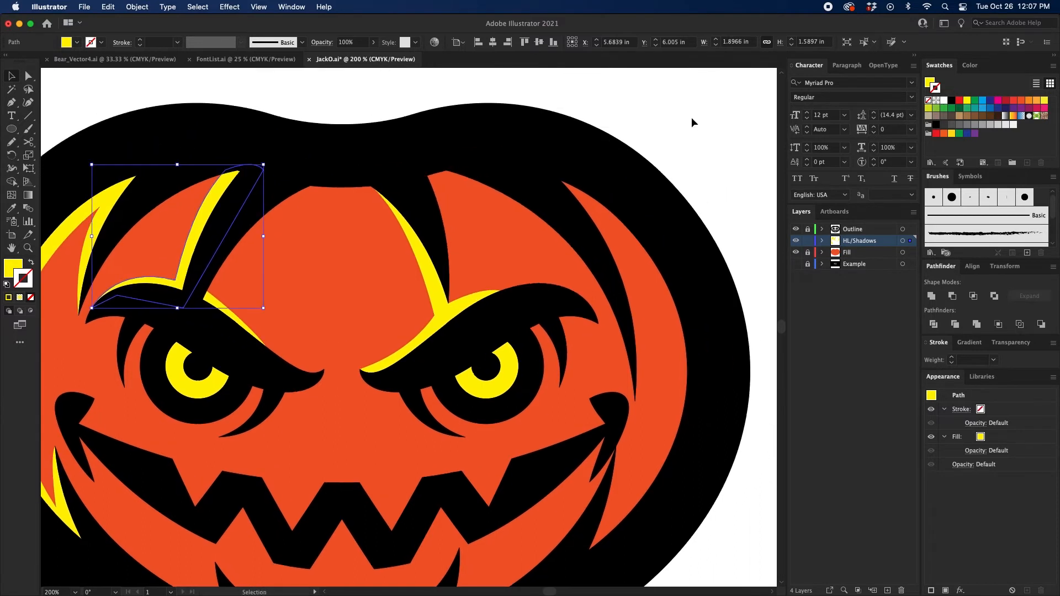
{"action": "left_click", "coordinate": [691, 117]}
{"action": "key", "text": "super+minus"}
{"action": "left_click_drag", "start_coordinate": [647, 159], "coordinate": [661, 116]}
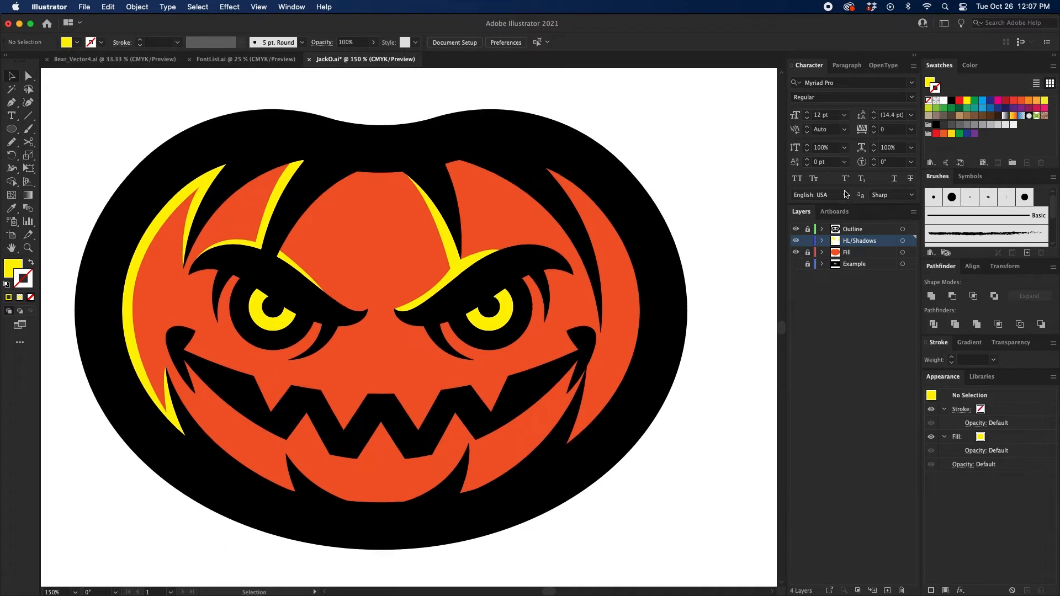
{"action": "left_click", "coordinate": [902, 241]}
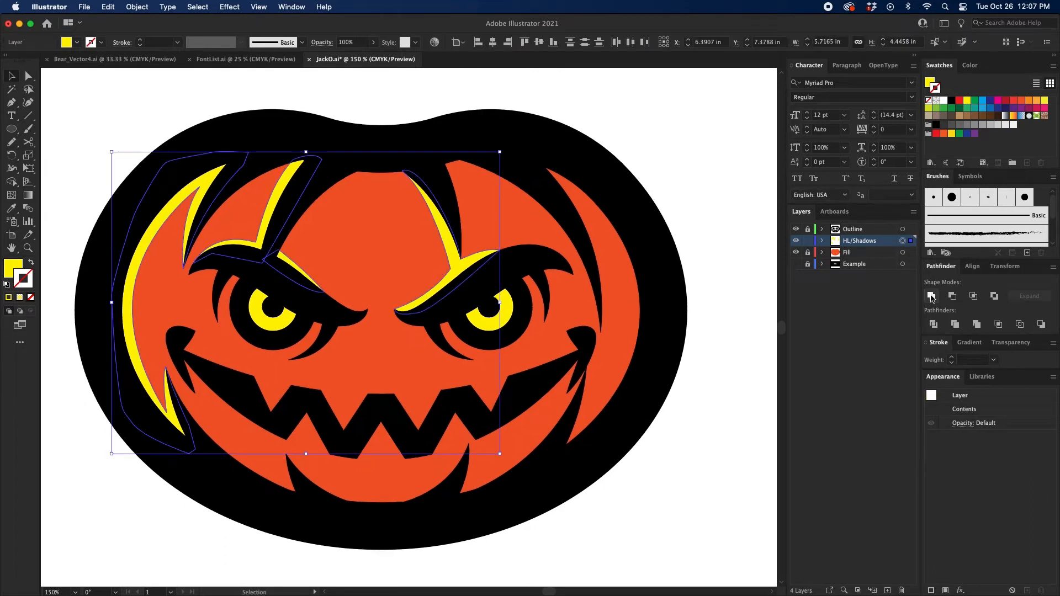
{"action": "left_click", "coordinate": [706, 184]}
Step: Set the Pen tool's fill to a dark red shadow color, starting from the C=0 M=80 Y=95 K=0 orange swatch and darkening it
{"action": "mouse_move", "coordinate": [704, 171]}
{"action": "left_mouse_down"}
{"action": "mouse_move", "coordinate": [708, 155]}
{"action": "mouse_move", "coordinate": [698, 178]}
{"action": "left_mouse_up"}
{"action": "key", "text": "super+equal"}
{"action": "left_click_drag", "start_coordinate": [529, 170], "coordinate": [583, 212]}
{"action": "left_click_drag", "start_coordinate": [374, 162], "coordinate": [418, 158]}
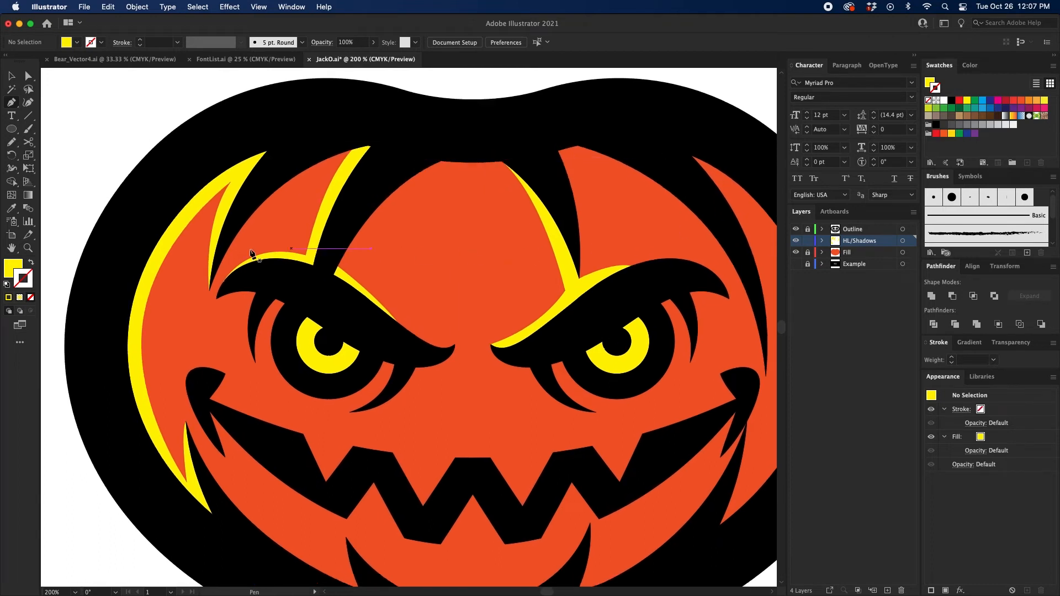
{"action": "left_click", "coordinate": [1022, 101]}
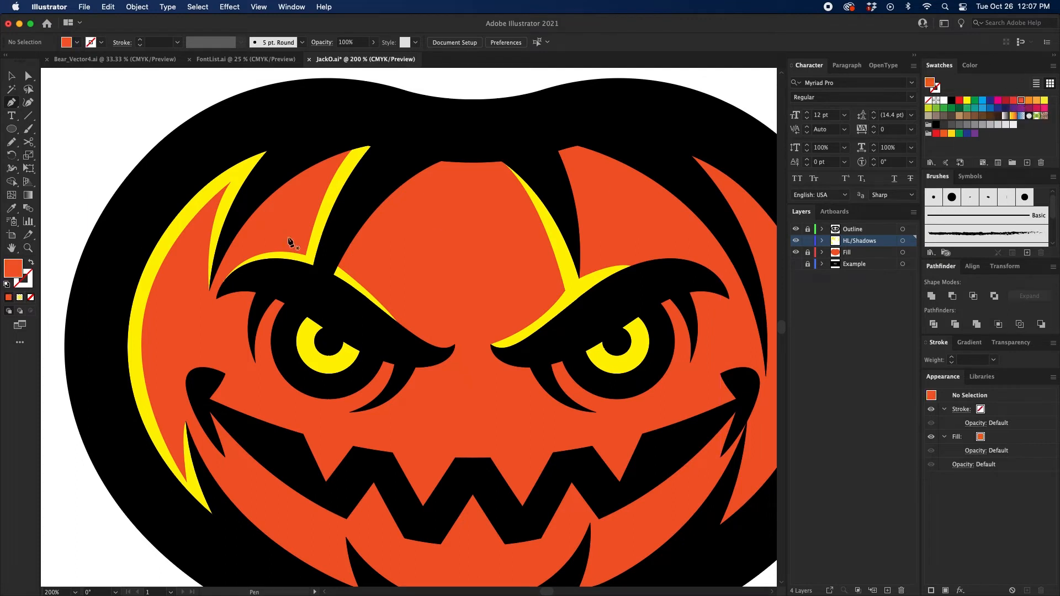
{"action": "double_click", "coordinate": [17, 274]}
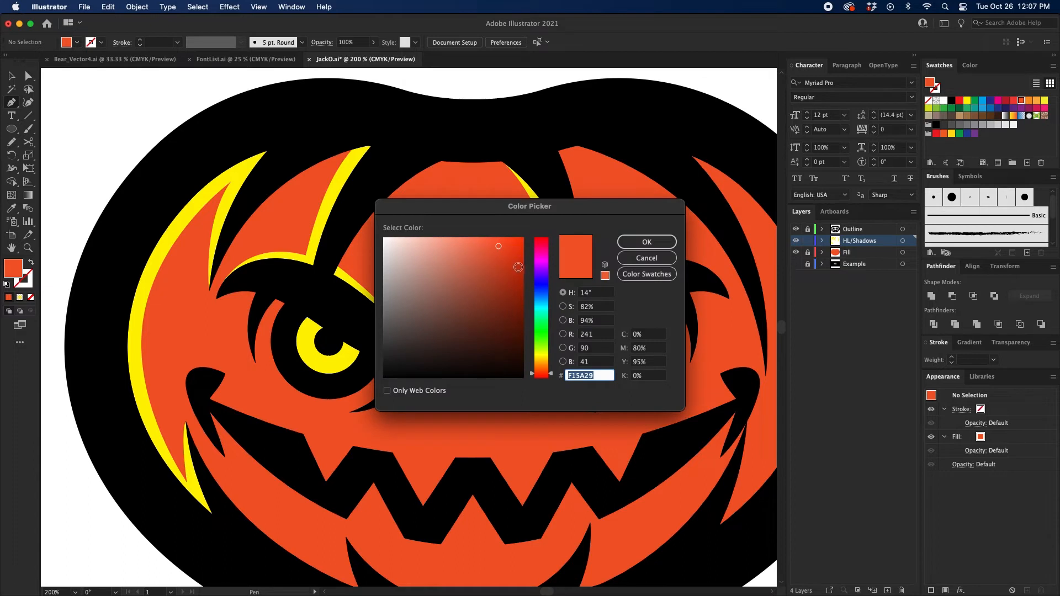
{"action": "left_click_drag", "start_coordinate": [521, 278], "coordinate": [520, 272]}
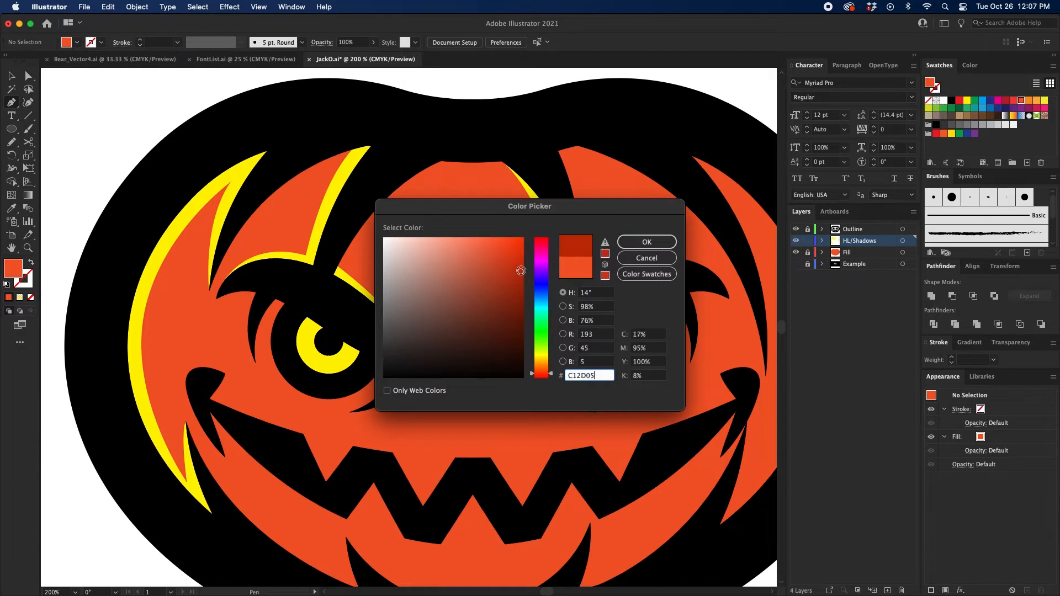
{"action": "left_click", "coordinate": [642, 245]}
Step: Draw a closed dark red shadow with the Pen tool along the center segment's upper-left edge, from its top middle to the left rib's tip
{"action": "scroll", "coordinate": [381, 258], "scroll_direction": "right", "scroll_amount": 3}
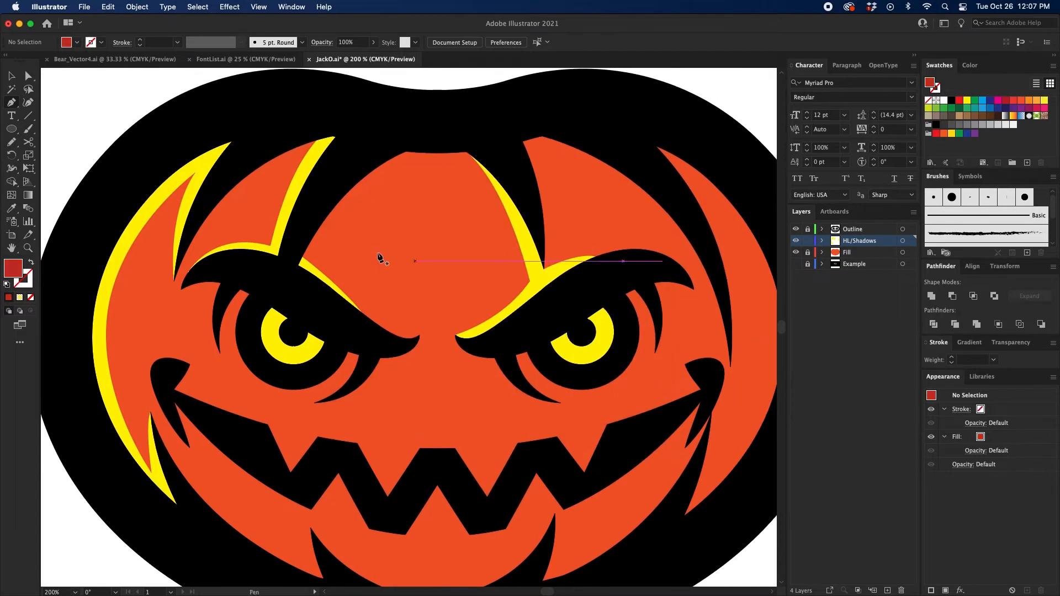
{"action": "left_click", "coordinate": [435, 150]}
{"action": "left_click_drag", "start_coordinate": [301, 264], "coordinate": [241, 356]}
{"action": "left_click_drag", "start_coordinate": [305, 229], "coordinate": [300, 232]}
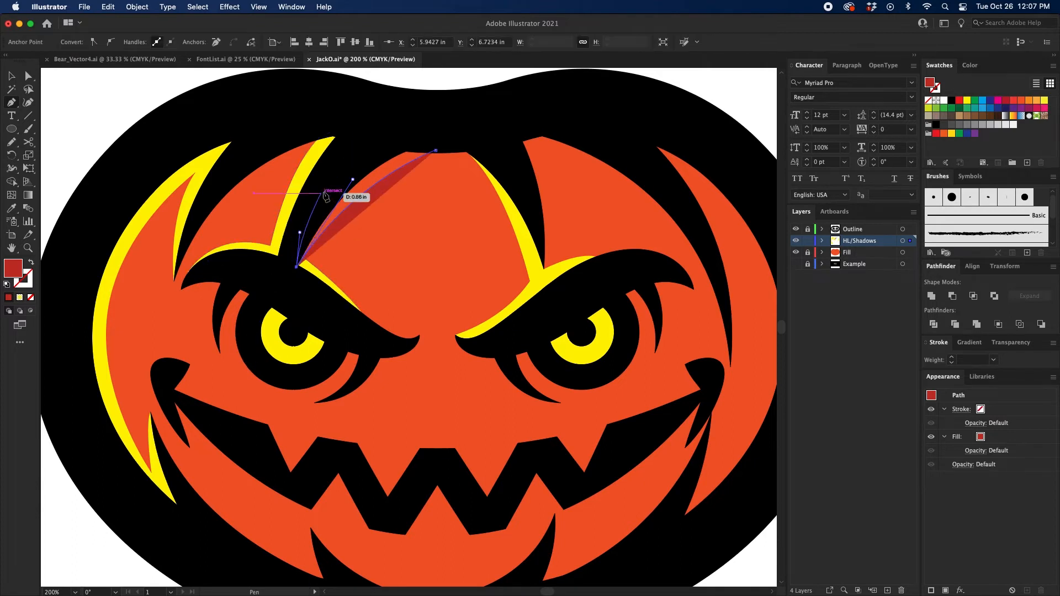
{"action": "left_click_drag", "start_coordinate": [331, 177], "coordinate": [345, 159]}
{"action": "left_click", "coordinate": [361, 141]}
{"action": "left_click", "coordinate": [403, 130]}
{"action": "left_click", "coordinate": [430, 137]}
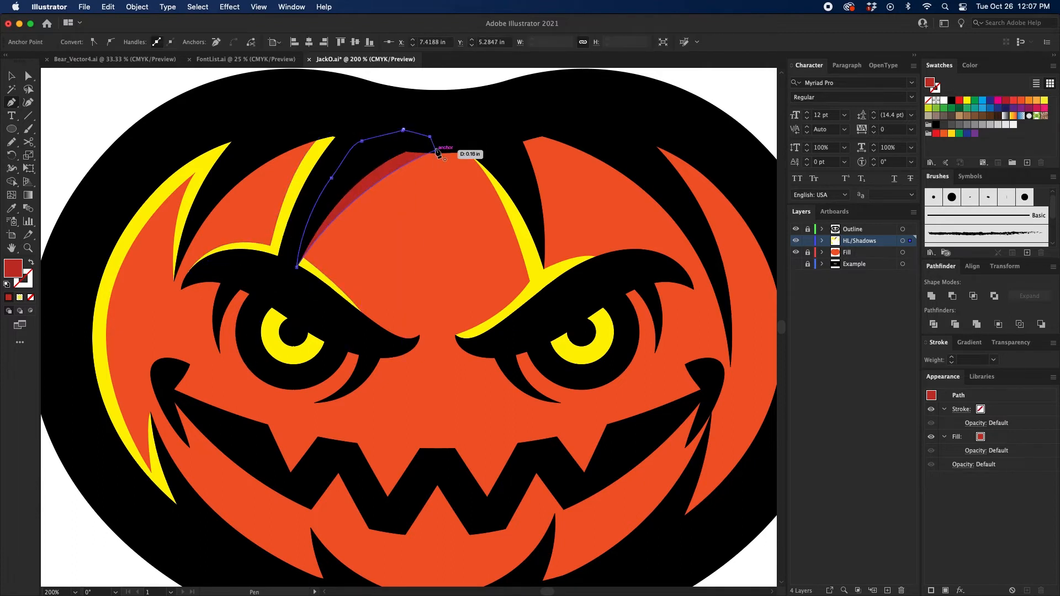
{"action": "left_click", "coordinate": [435, 150]}
Step: Draw a closed dark red shadow with the Pen tool along the right side of the upper-right rib, down to its tip, and deselect it
{"action": "left_click_drag", "start_coordinate": [484, 153], "coordinate": [255, 150]}
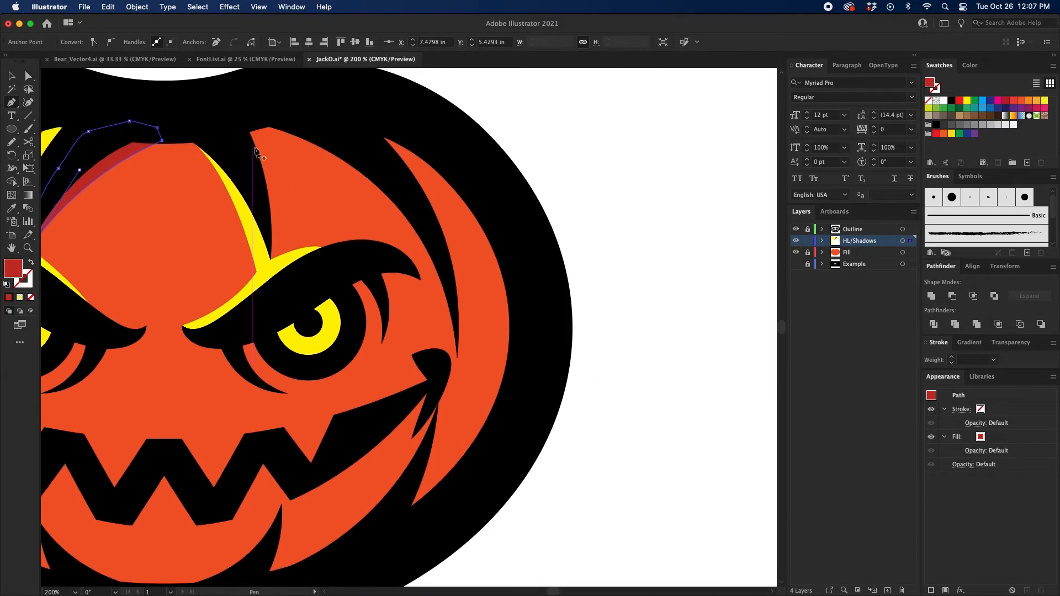
{"action": "scroll", "coordinate": [258, 148], "scroll_direction": "left", "scroll_amount": 4}
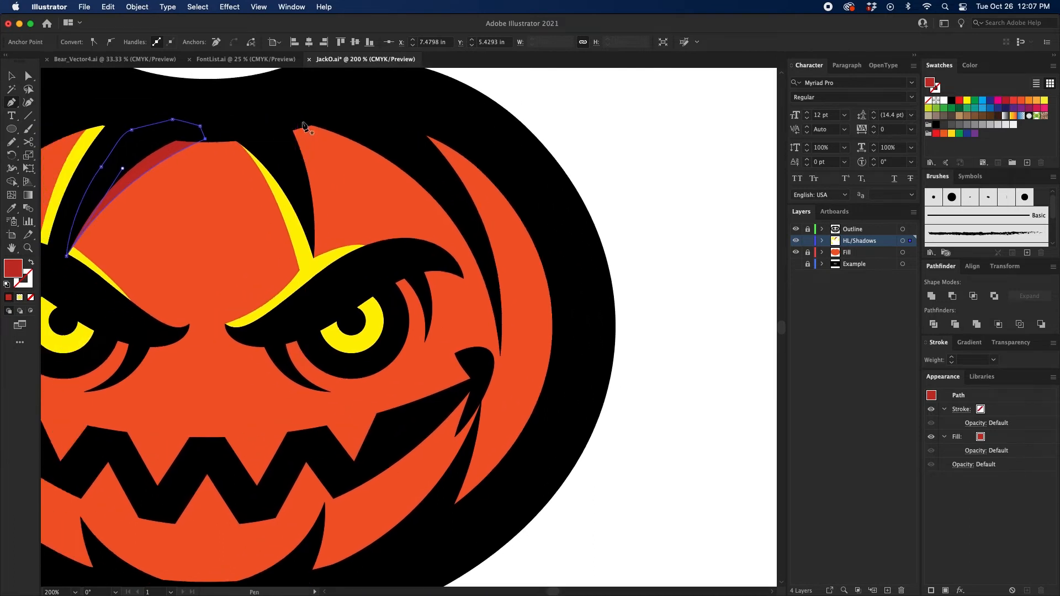
{"action": "left_click", "coordinate": [306, 122]}
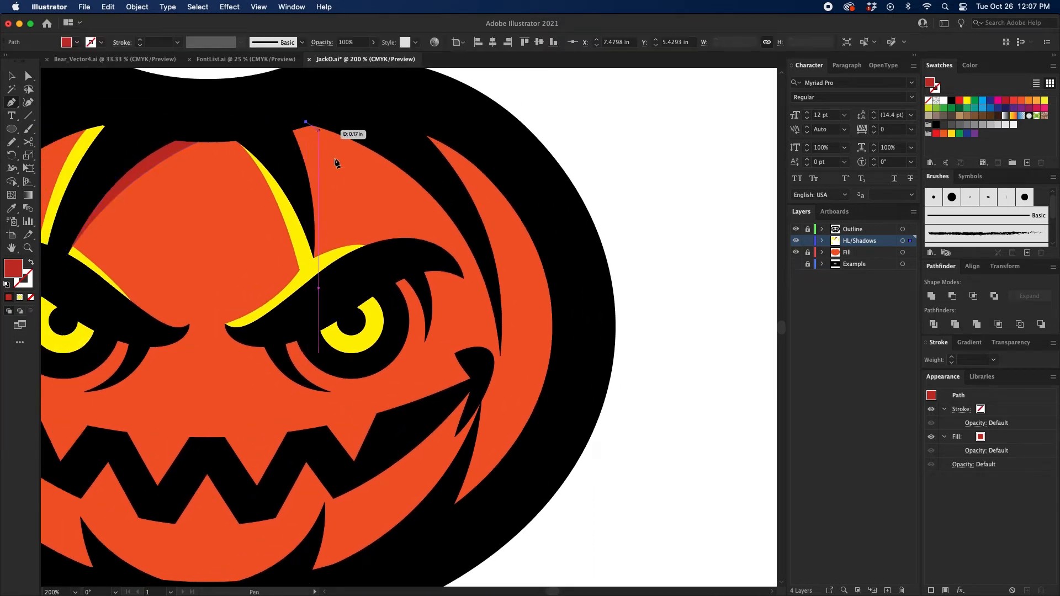
{"action": "key", "text": "super+z"}
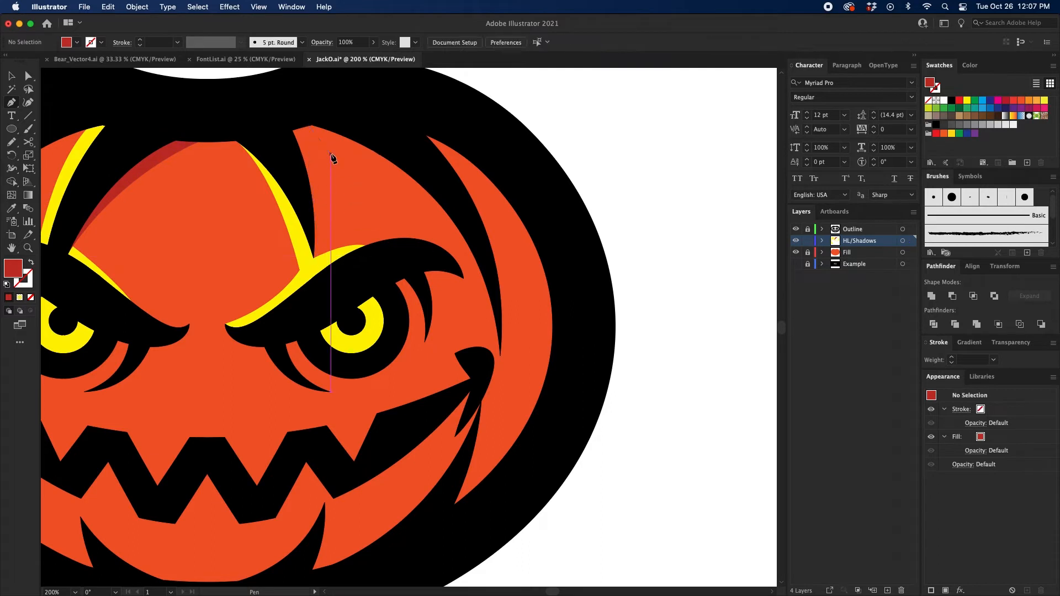
{"action": "left_click", "coordinate": [310, 123]}
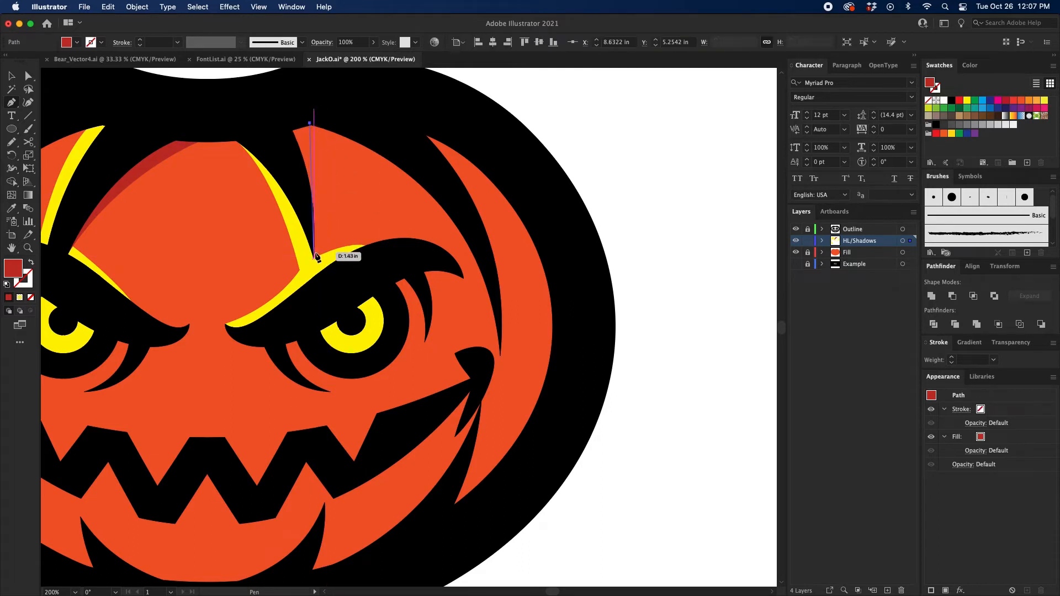
{"action": "left_click_drag", "start_coordinate": [313, 258], "coordinate": [300, 186]}
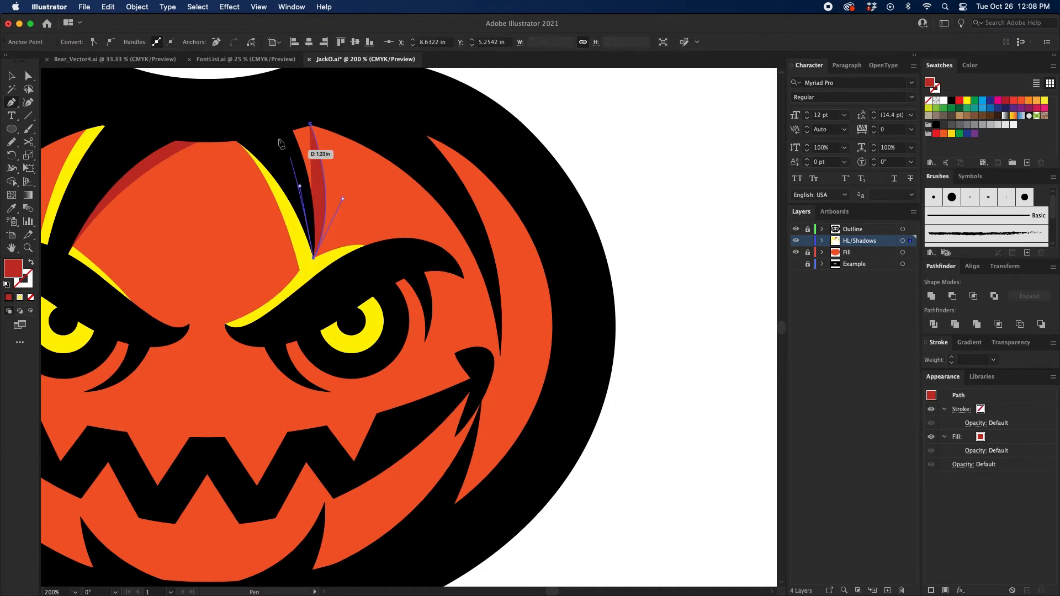
{"action": "left_click", "coordinate": [269, 122]}
{"action": "left_click", "coordinate": [312, 123]}
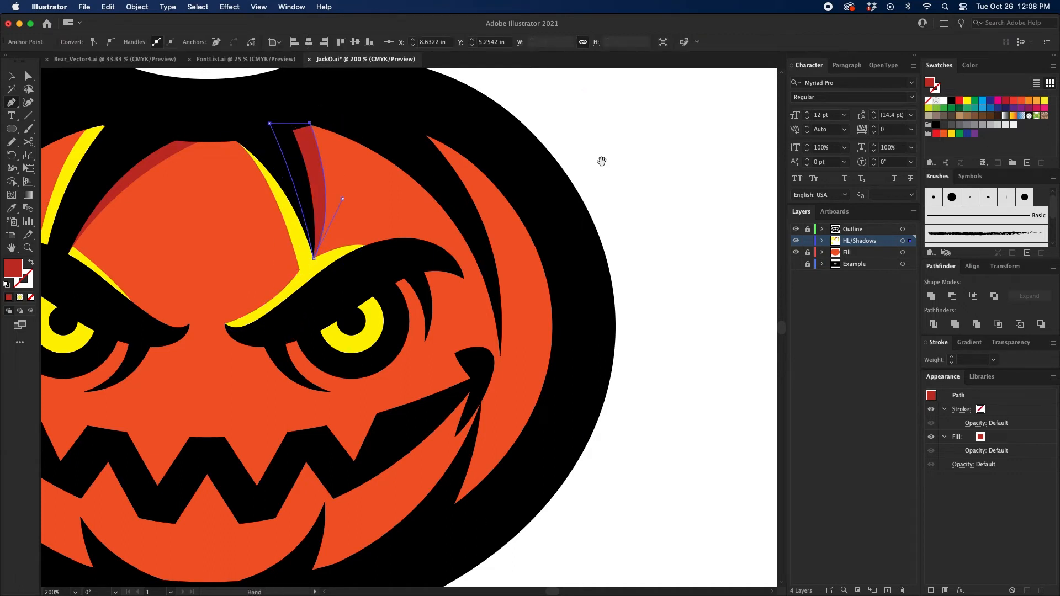
{"action": "left_click_drag", "start_coordinate": [618, 171], "coordinate": [615, 157]}
{"action": "left_click", "coordinate": [641, 159], "text": "super"}
{"action": "left_click_drag", "start_coordinate": [638, 229], "coordinate": [653, 203]}
{"action": "mouse_move", "coordinate": [597, 222]}
{"action": "left_mouse_down"}
{"action": "mouse_move", "coordinate": [608, 205]}
{"action": "mouse_move", "coordinate": [604, 223]}
{"action": "left_mouse_up"}
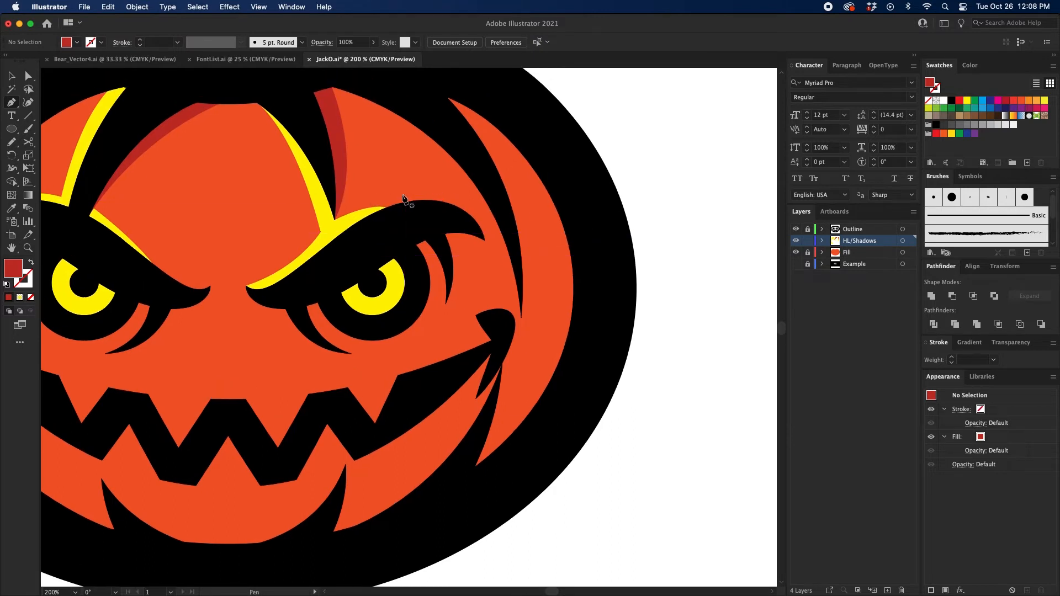
Step: Start a dark red Pen tool shadow at the right eyebrow's outer tip, with a small notch cutting back toward the eye
{"action": "left_click_drag", "start_coordinate": [383, 194], "coordinate": [384, 176]}
{"action": "left_click_drag", "start_coordinate": [461, 199], "coordinate": [485, 178]}
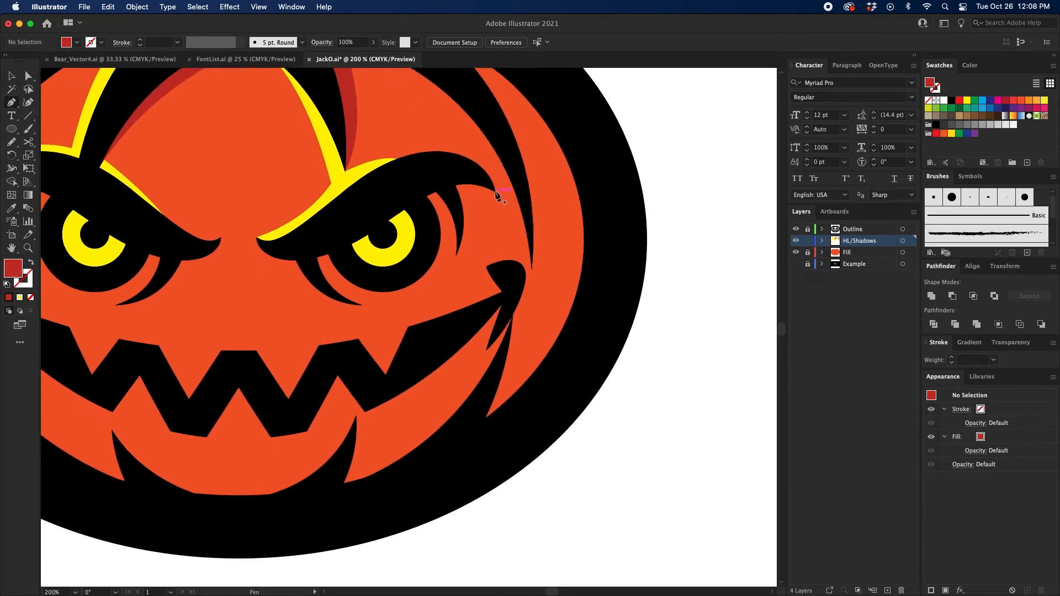
{"action": "left_click", "coordinate": [495, 191]}
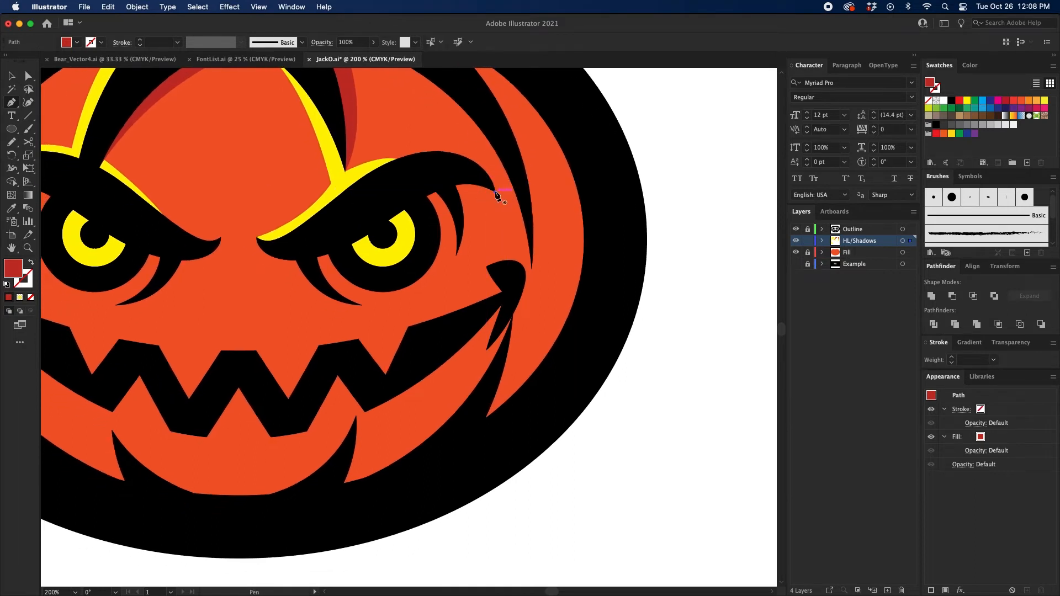
{"action": "left_click", "coordinate": [505, 230]}
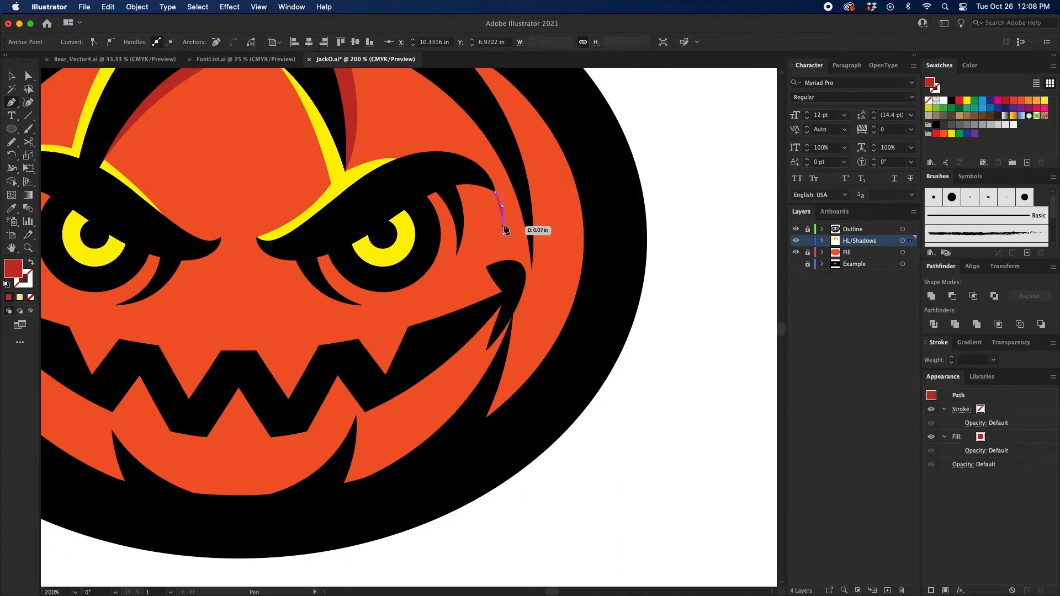
{"action": "left_click", "coordinate": [466, 202]}
{"action": "left_click_drag", "start_coordinate": [465, 202], "coordinate": [461, 202]}
{"action": "scroll", "coordinate": [468, 268], "scroll_direction": "down", "scroll_amount": 2}
{"action": "scroll", "coordinate": [468, 267], "scroll_direction": "left", "scroll_amount": 1}
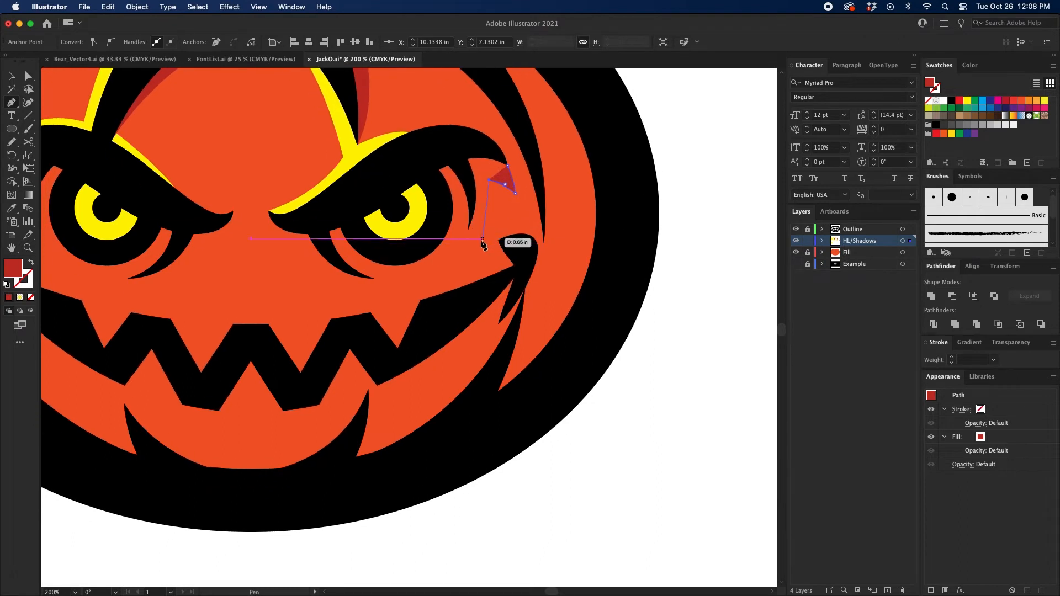
Step: Continue the shadow's outer edge in a curve down the right cheek, adding a pointed spike before running it into the mouth
{"action": "left_click_drag", "start_coordinate": [473, 267], "coordinate": [430, 313]}
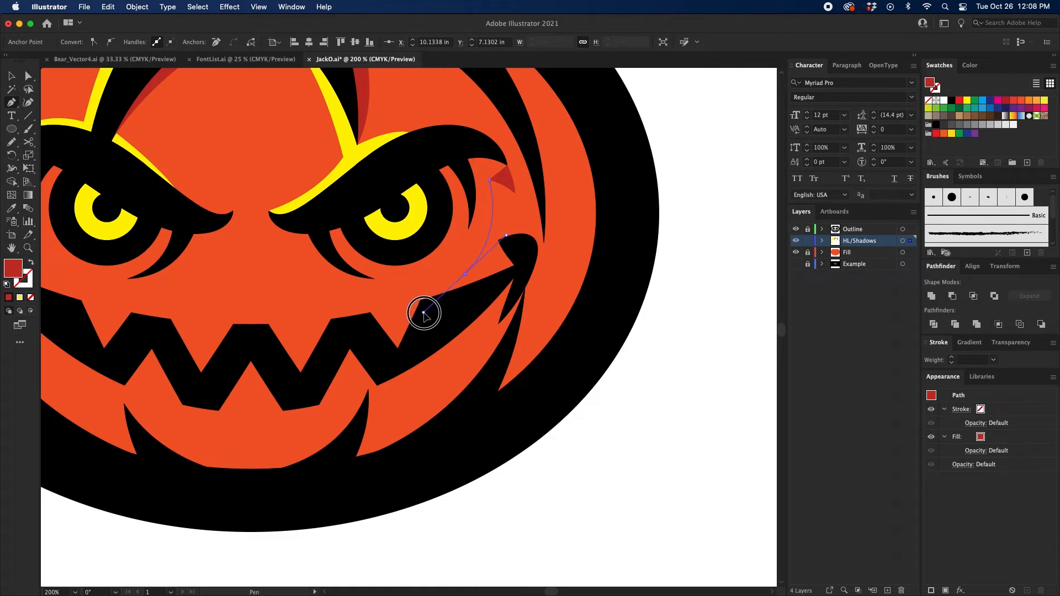
{"action": "left_click_drag", "start_coordinate": [424, 313], "coordinate": [423, 312]}
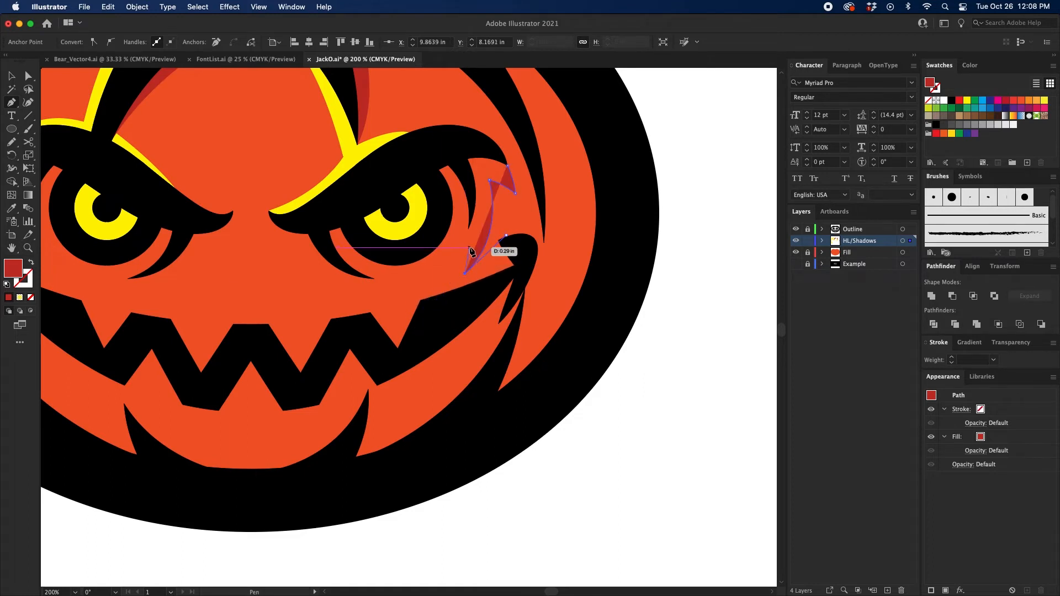
{"action": "left_click_drag", "start_coordinate": [469, 249], "coordinate": [469, 239]}
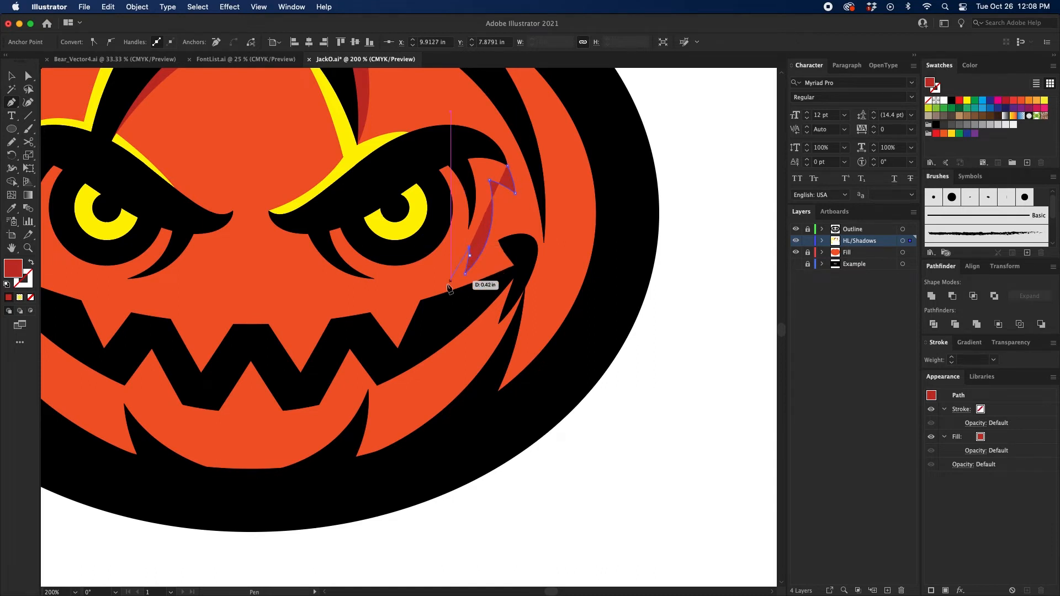
{"action": "mouse_move", "coordinate": [436, 292]}
{"action": "left_mouse_down"}
{"action": "mouse_move", "coordinate": [462, 248]}
{"action": "mouse_move", "coordinate": [429, 292]}
{"action": "left_mouse_up"}
{"action": "left_click", "coordinate": [424, 320]}
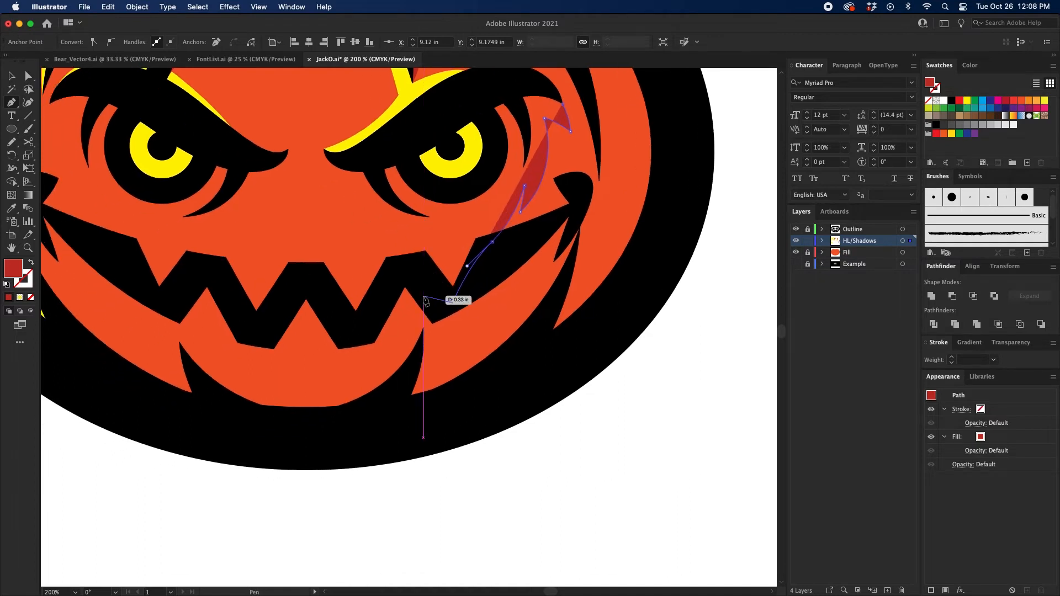
Step: Run the shadow's lower edge through the mouth, cutting diagonally across the right and middle lower teeth to shade one side of each
{"action": "left_click", "coordinate": [424, 297]}
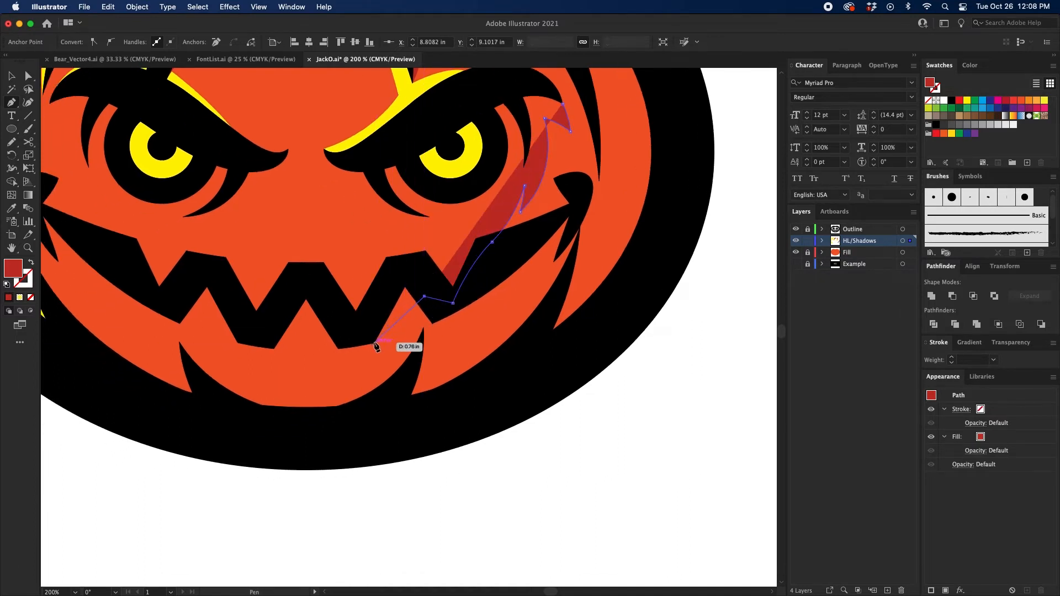
{"action": "left_click", "coordinate": [375, 343]}
{"action": "left_click", "coordinate": [365, 328]}
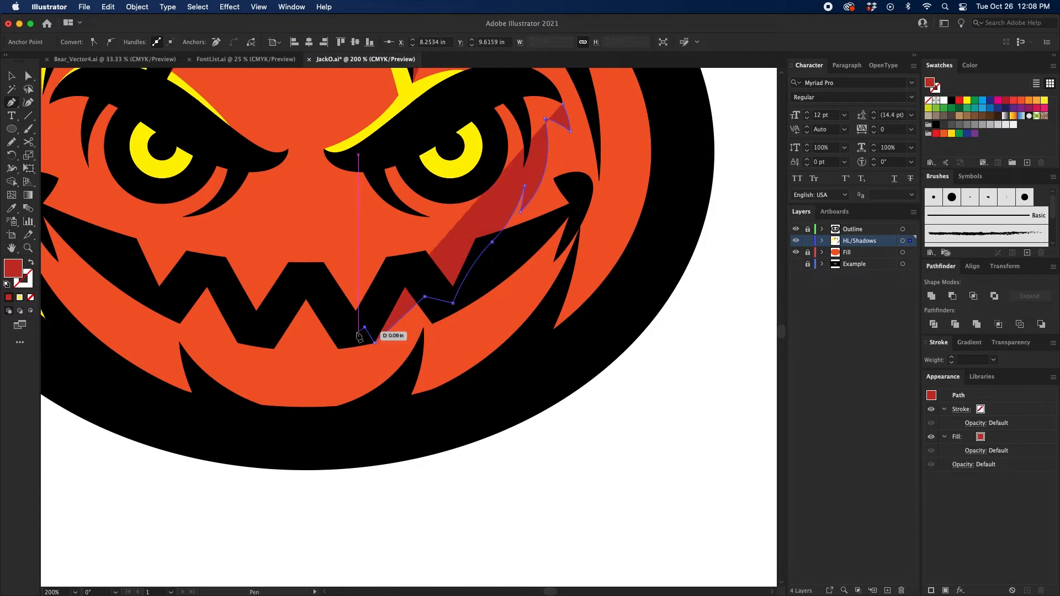
{"action": "left_click", "coordinate": [356, 332]}
{"action": "left_click", "coordinate": [327, 313]}
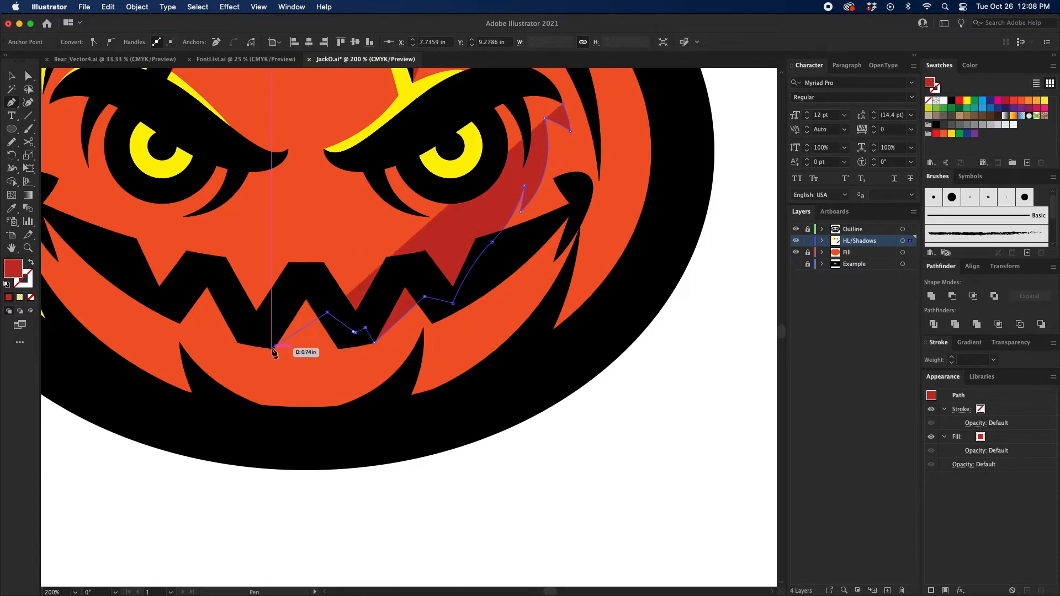
{"action": "left_click", "coordinate": [273, 348]}
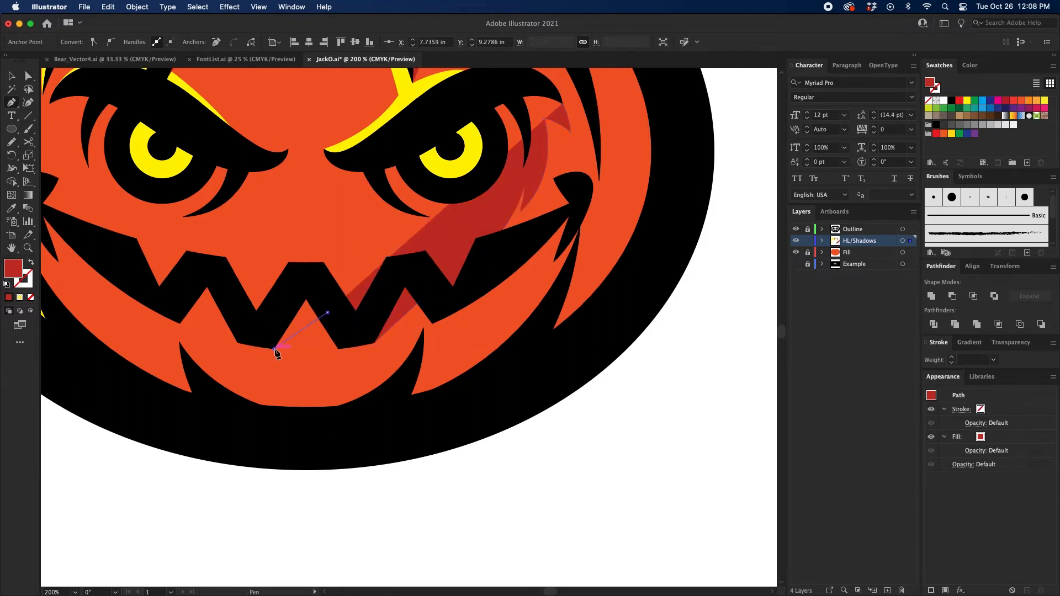
{"action": "left_click", "coordinate": [307, 282]}
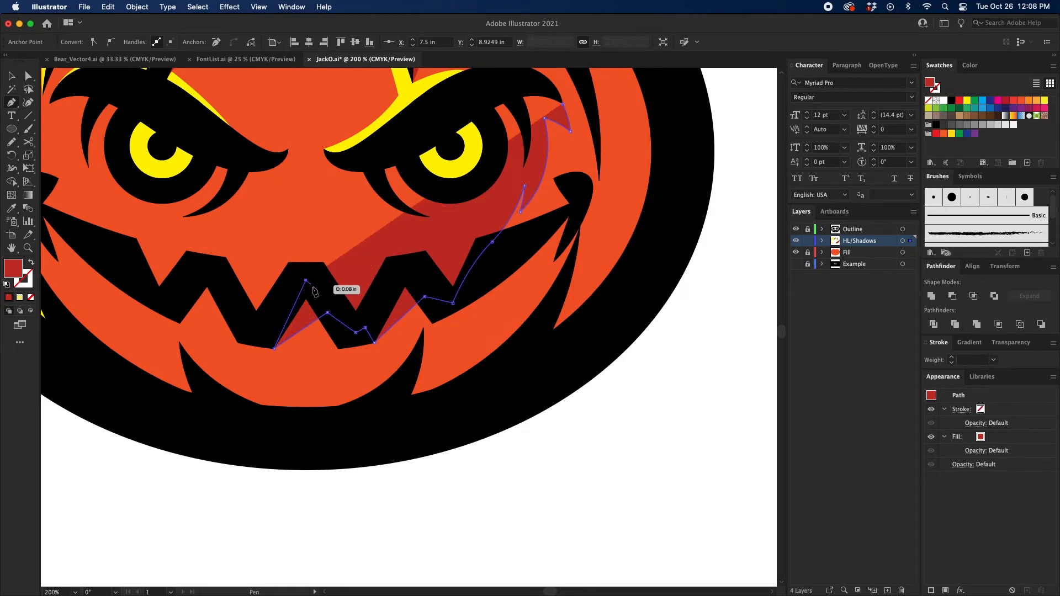
{"action": "left_click", "coordinate": [333, 296]}
Step: Curve the shadow up beside the nose to a point below the right eyebrow's inner end, then sweep it back beneath the eye
{"action": "scroll", "coordinate": [335, 283], "scroll_direction": "up", "scroll_amount": 3}
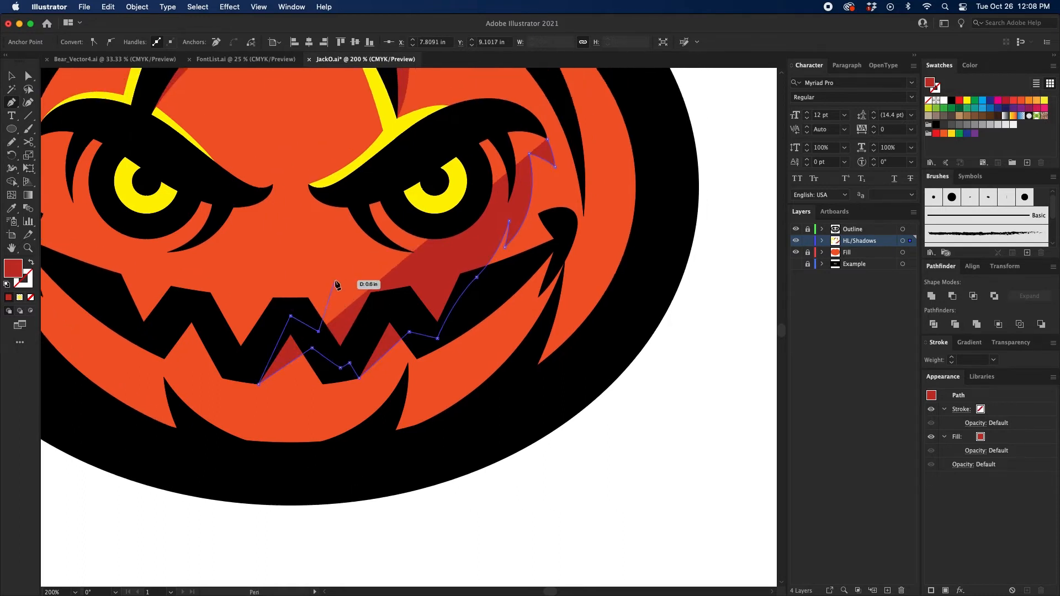
{"action": "scroll", "coordinate": [334, 283], "scroll_direction": "up", "scroll_amount": 2}
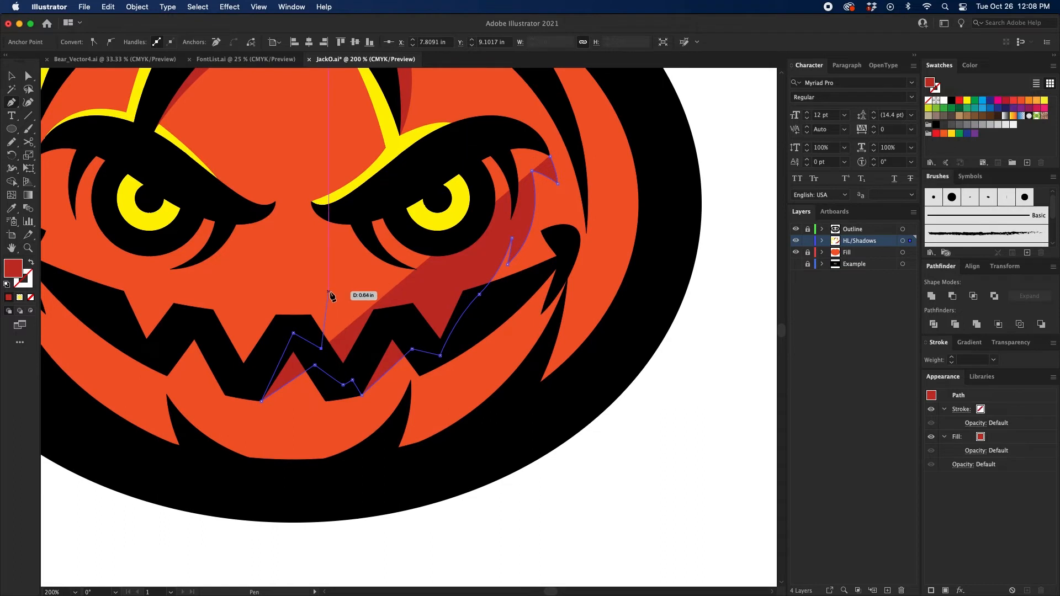
{"action": "left_click_drag", "start_coordinate": [328, 292], "coordinate": [292, 258]}
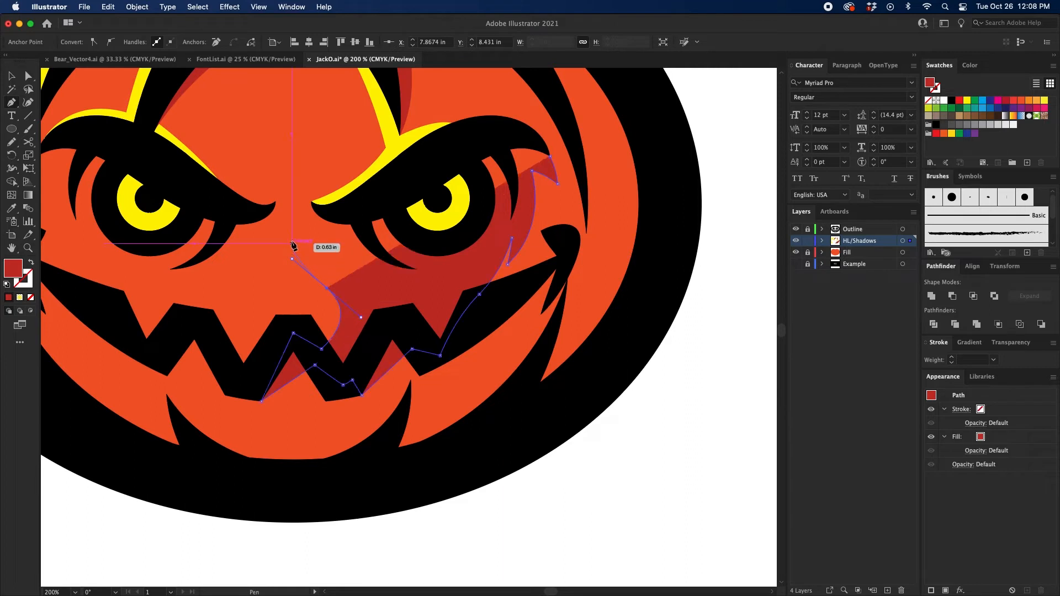
{"action": "left_click", "coordinate": [298, 229]}
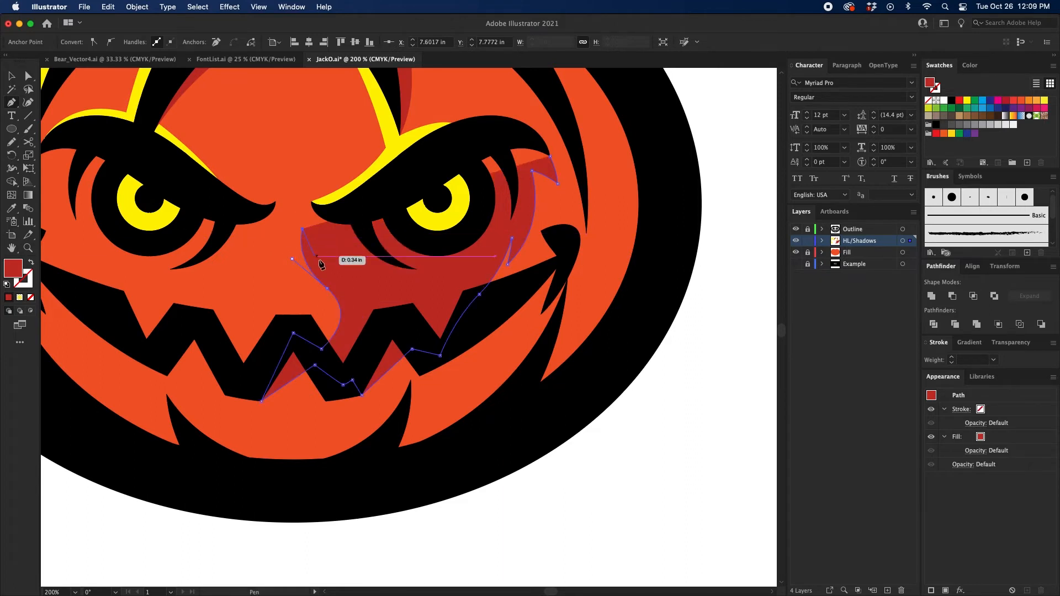
{"action": "left_click_drag", "start_coordinate": [370, 281], "coordinate": [418, 280]}
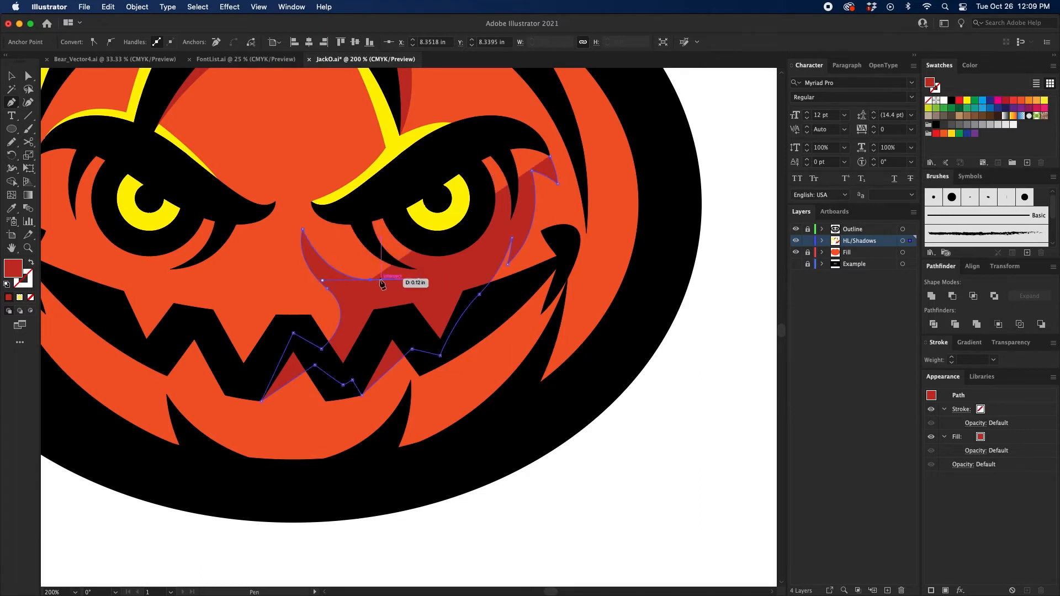
{"action": "left_click", "coordinate": [371, 280]}
Step: Close the right eye shadow by routing it up to the inner eyebrow tip and behind the eyebrow to its start, and deselect it
{"action": "mouse_move", "coordinate": [345, 236]}
{"action": "left_mouse_down"}
{"action": "mouse_move", "coordinate": [344, 212]}
{"action": "mouse_move", "coordinate": [308, 175]}
{"action": "mouse_move", "coordinate": [352, 220]}
{"action": "left_mouse_up"}
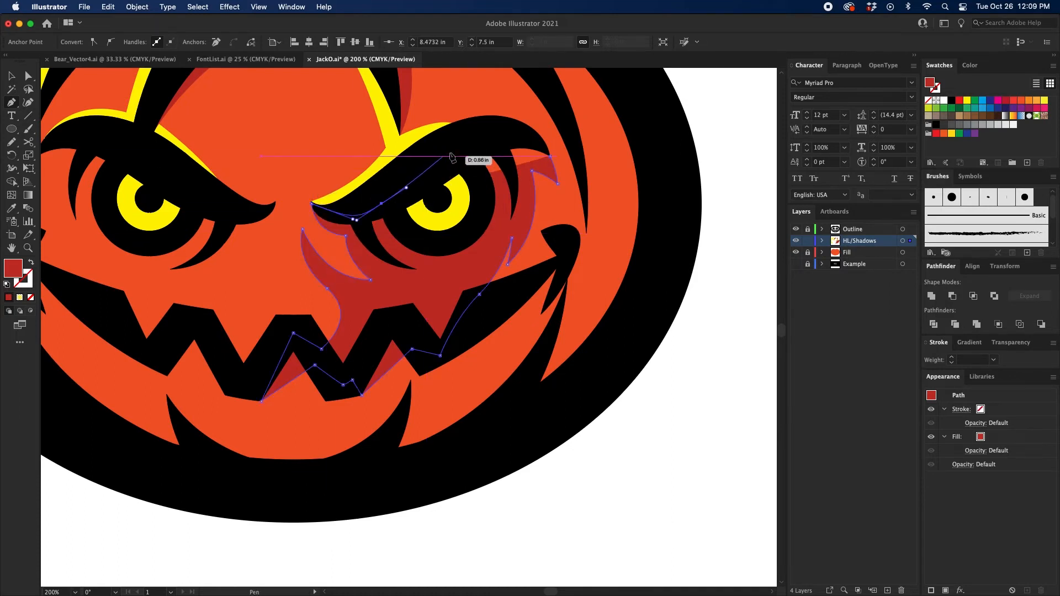
{"action": "left_click_drag", "start_coordinate": [455, 148], "coordinate": [466, 140]}
{"action": "left_click_drag", "start_coordinate": [489, 134], "coordinate": [551, 157]}
{"action": "left_click", "coordinate": [519, 135]}
{"action": "key", "text": "space"}
{"action": "left_click_drag", "start_coordinate": [308, 194], "coordinate": [437, 200]}
{"action": "key", "text": "space"}
{"action": "left_click_drag", "start_coordinate": [320, 432], "coordinate": [355, 428]}
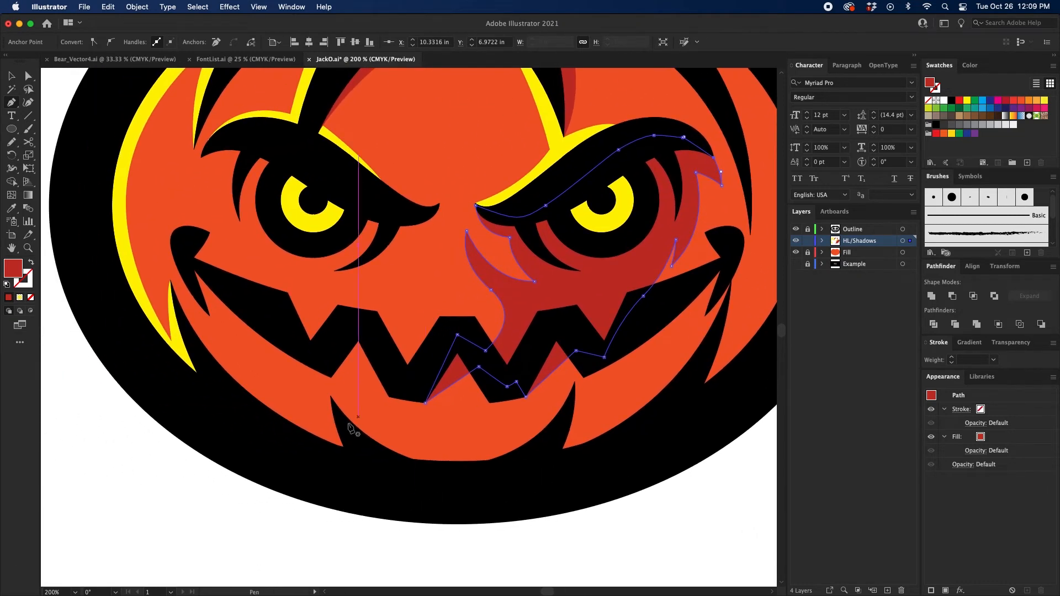
{"action": "left_click", "coordinate": [277, 472], "text": "super"}
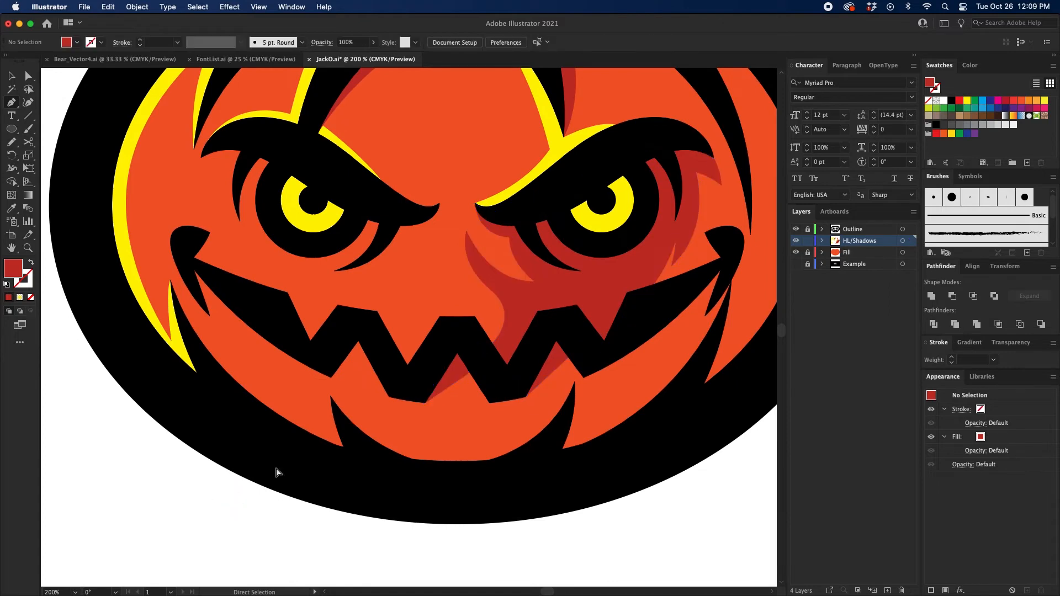
Step: Start a dark red shadow at the left eyebrow's inner tip and curve it beneath the left eye into two pointed ends
{"action": "left_click", "coordinate": [440, 204]}
{"action": "left_click_drag", "start_coordinate": [405, 240], "coordinate": [367, 244]}
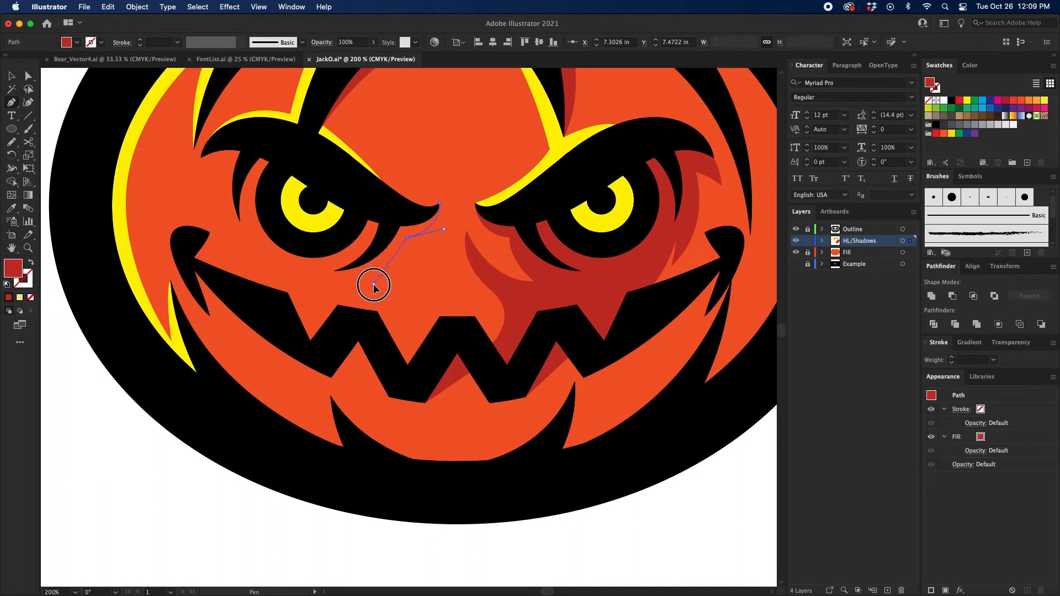
{"action": "left_click_drag", "start_coordinate": [374, 285], "coordinate": [245, 255]}
{"action": "left_click", "coordinate": [320, 294]}
{"action": "left_click", "coordinate": [341, 280]}
{"action": "left_click", "coordinate": [338, 280]}
Step: Curve the left eye shadow around the eye's outer side, close it behind the eyebrow at its starting tip, and deselect it
{"action": "left_click", "coordinate": [290, 276]}
{"action": "left_click_drag", "start_coordinate": [316, 274], "coordinate": [275, 222]}
{"action": "scroll", "coordinate": [317, 274], "scroll_direction": "up", "scroll_amount": 2}
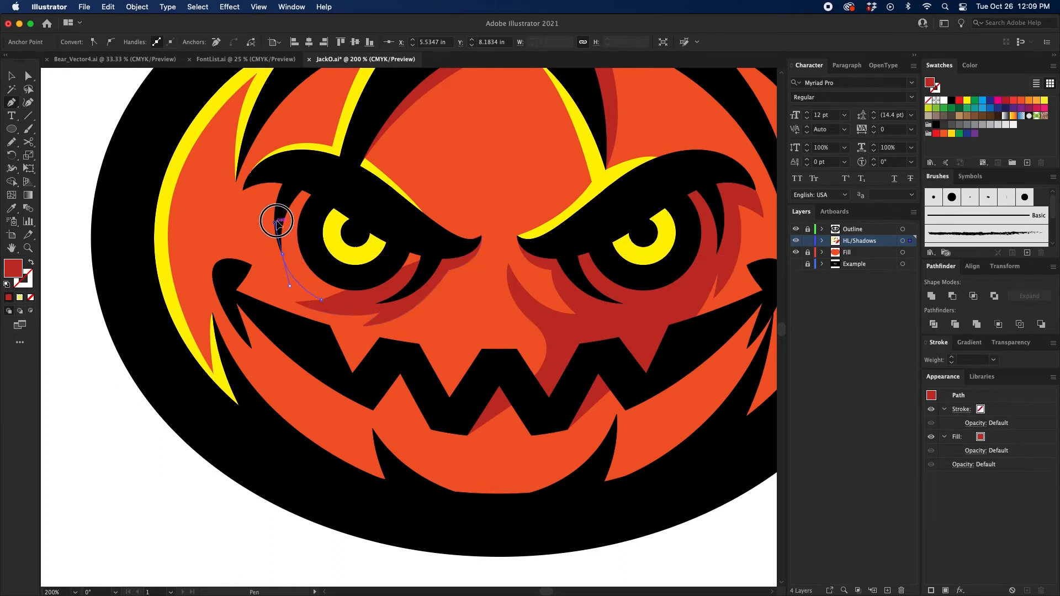
{"action": "left_click_drag", "start_coordinate": [293, 178], "coordinate": [323, 175]}
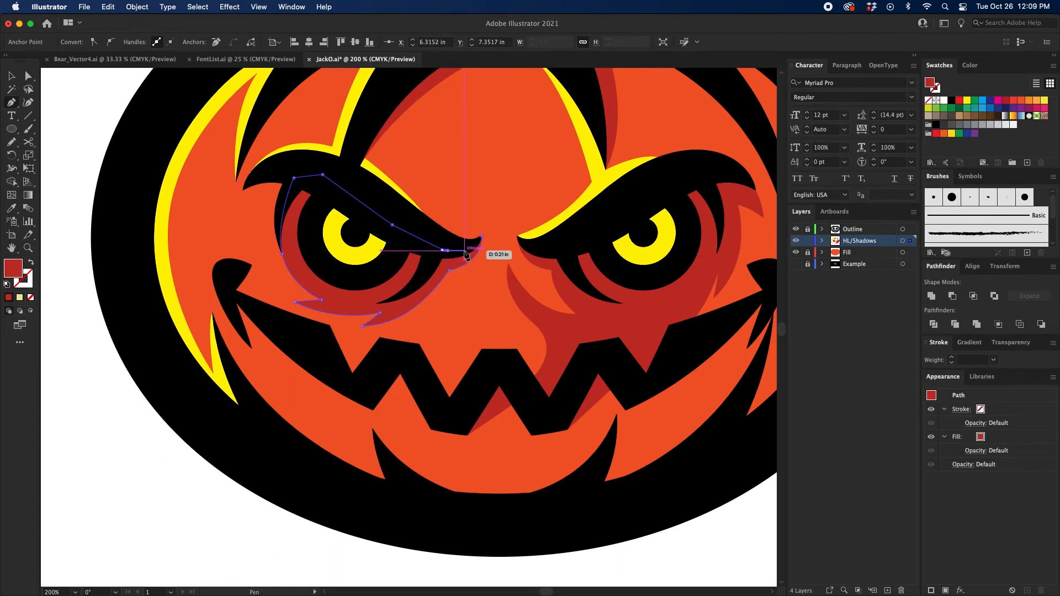
{"action": "left_click", "coordinate": [482, 237]}
{"action": "left_click_drag", "start_coordinate": [555, 411], "coordinate": [359, 352]}
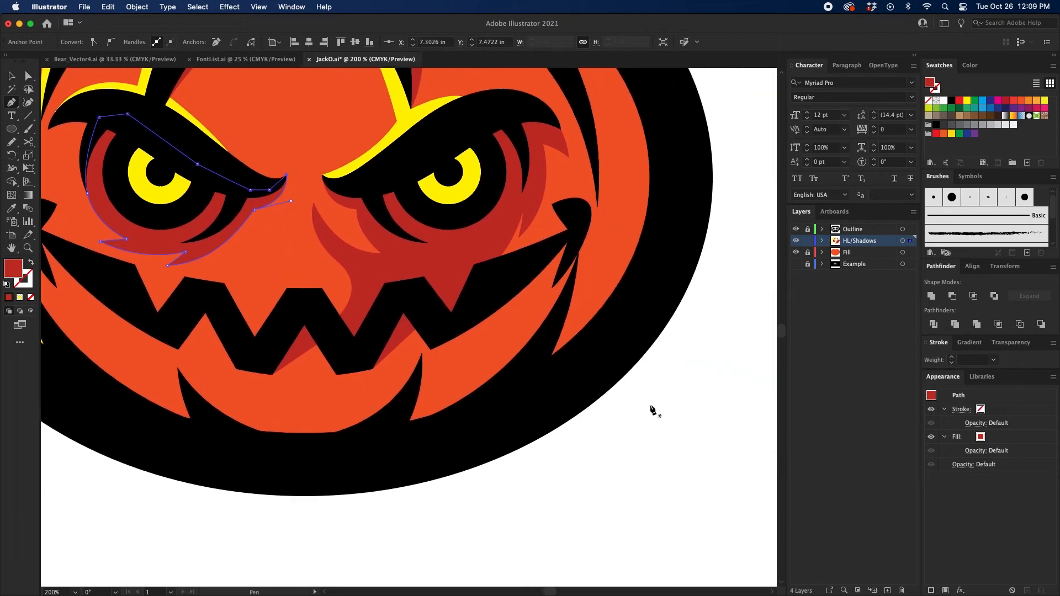
{"action": "left_click", "coordinate": [647, 403], "text": "super"}
Step: Start a dark red shadow at the far-right rib's lower tip, arching over the right mouth corner and turning down into the mouth outline
{"action": "left_click_drag", "start_coordinate": [647, 314], "coordinate": [585, 431]}
{"action": "key", "text": "super+equal"}
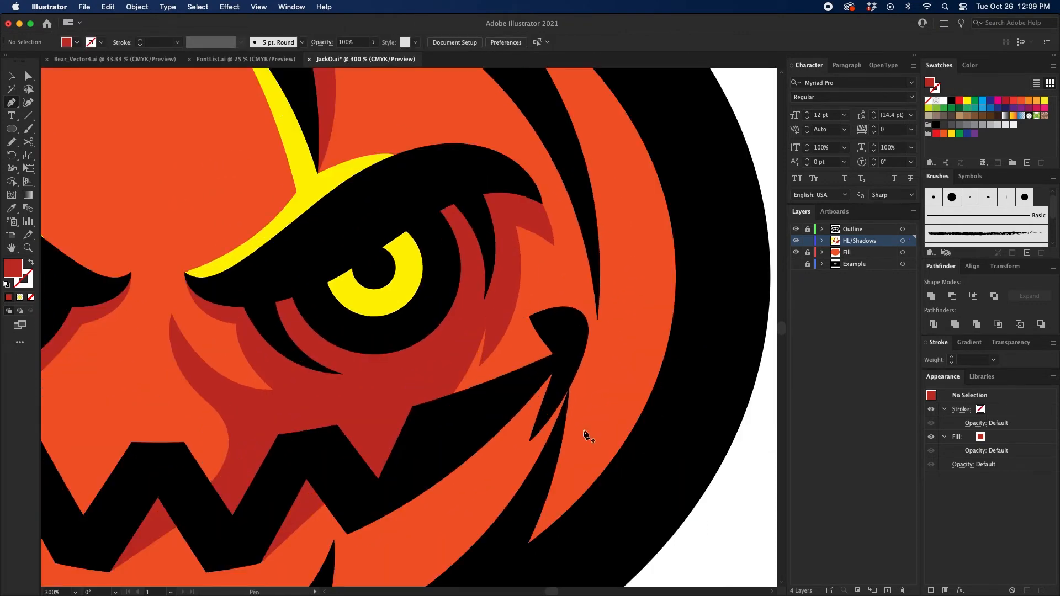
{"action": "key", "text": "super+minus"}
{"action": "key", "text": "super+minus"}
{"action": "left_click_drag", "start_coordinate": [574, 395], "coordinate": [564, 382]}
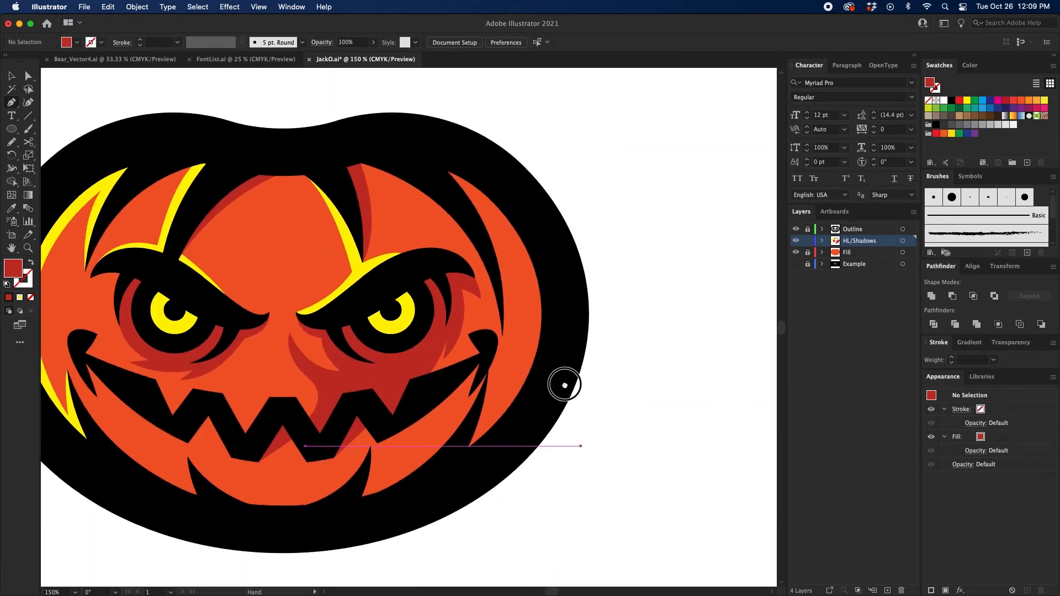
{"action": "left_click_drag", "start_coordinate": [502, 323], "coordinate": [518, 318]}
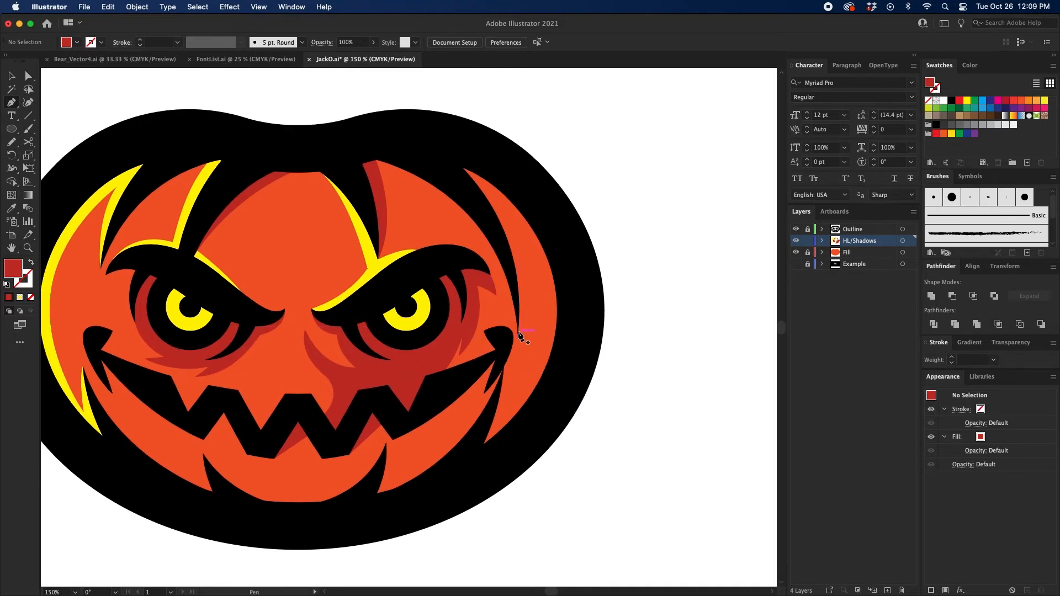
{"action": "left_click", "coordinate": [519, 333]}
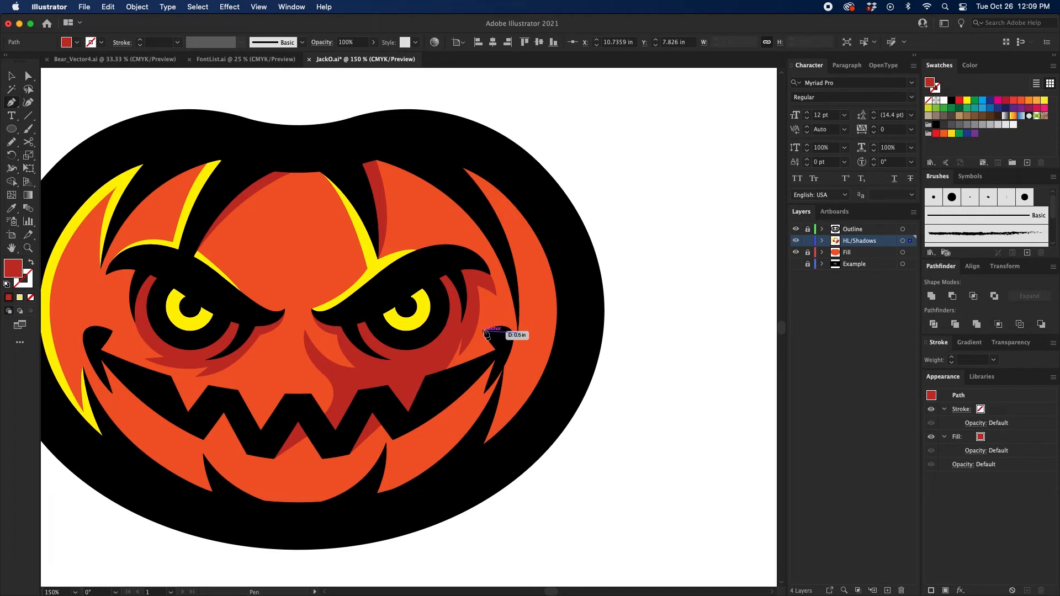
{"action": "mouse_move", "coordinate": [484, 331]}
{"action": "left_mouse_down"}
{"action": "mouse_move", "coordinate": [460, 358]}
{"action": "mouse_move", "coordinate": [472, 344]}
{"action": "left_mouse_up"}
{"action": "left_click", "coordinate": [501, 341]}
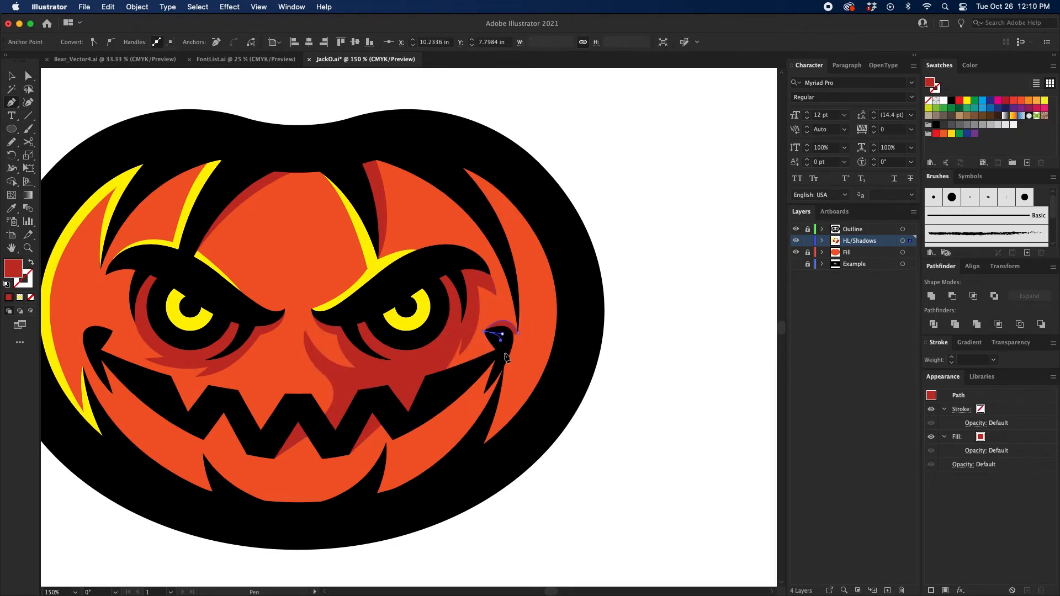
{"action": "left_click", "coordinate": [499, 355]}
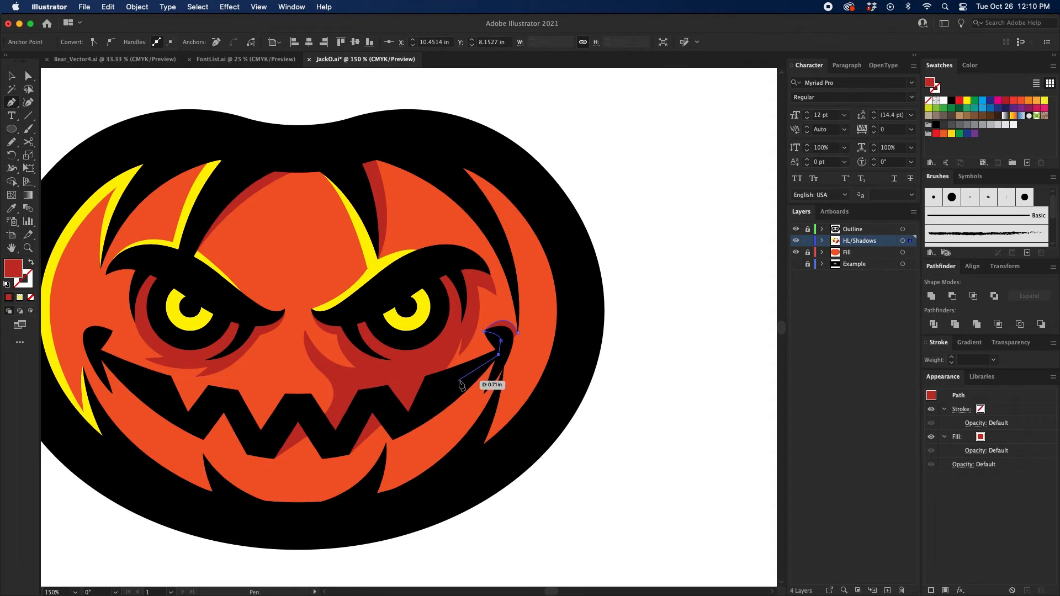
{"action": "left_click", "coordinate": [473, 373]}
{"action": "left_click_drag", "start_coordinate": [470, 375], "coordinate": [546, 318]}
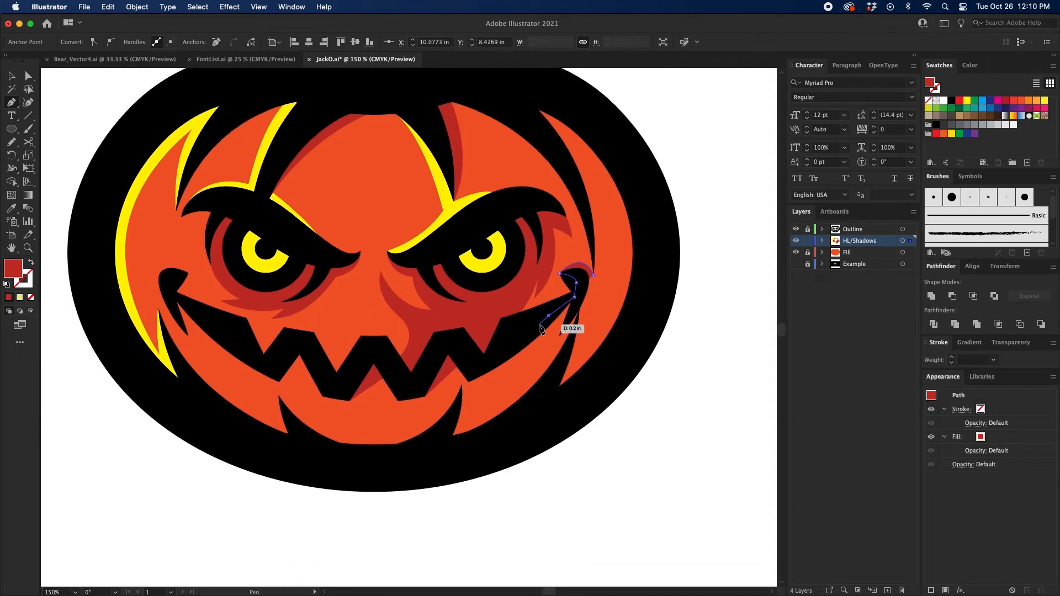
{"action": "key", "text": "super+z"}
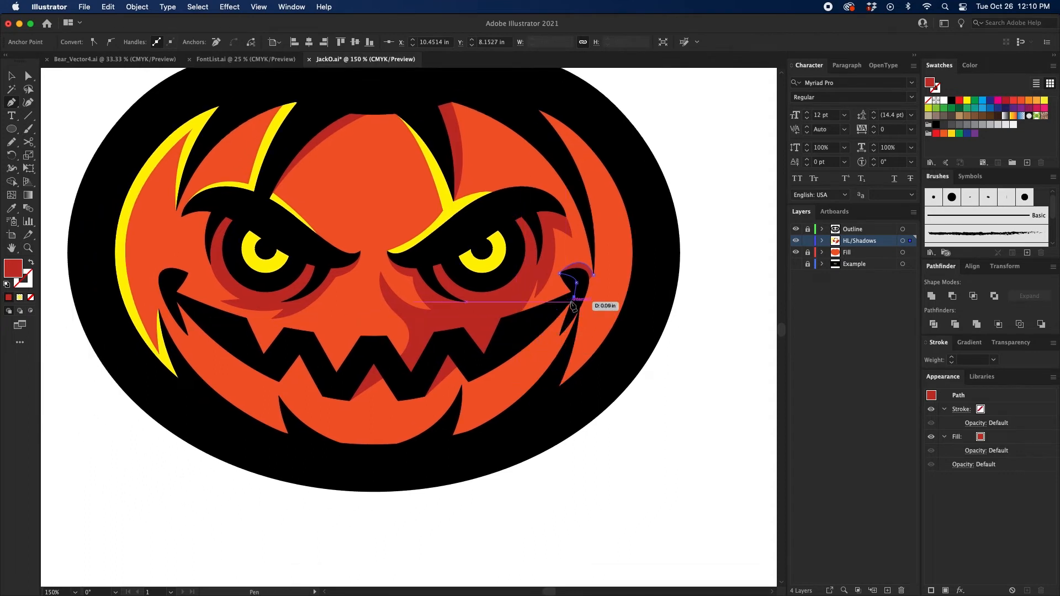
Step: Continue the right-side shadow beneath the mouth along its lower edge to a pointed end, hooking back up to the lower-right rib's tip
{"action": "left_click", "coordinate": [571, 302]}
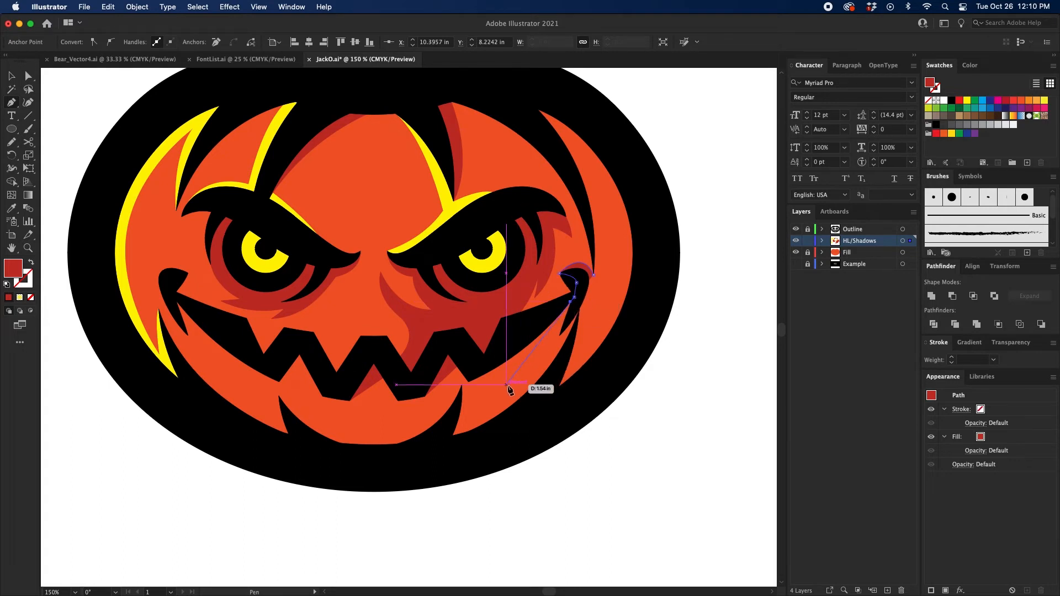
{"action": "left_click_drag", "start_coordinate": [489, 404], "coordinate": [402, 443]}
{"action": "left_click", "coordinate": [475, 411]}
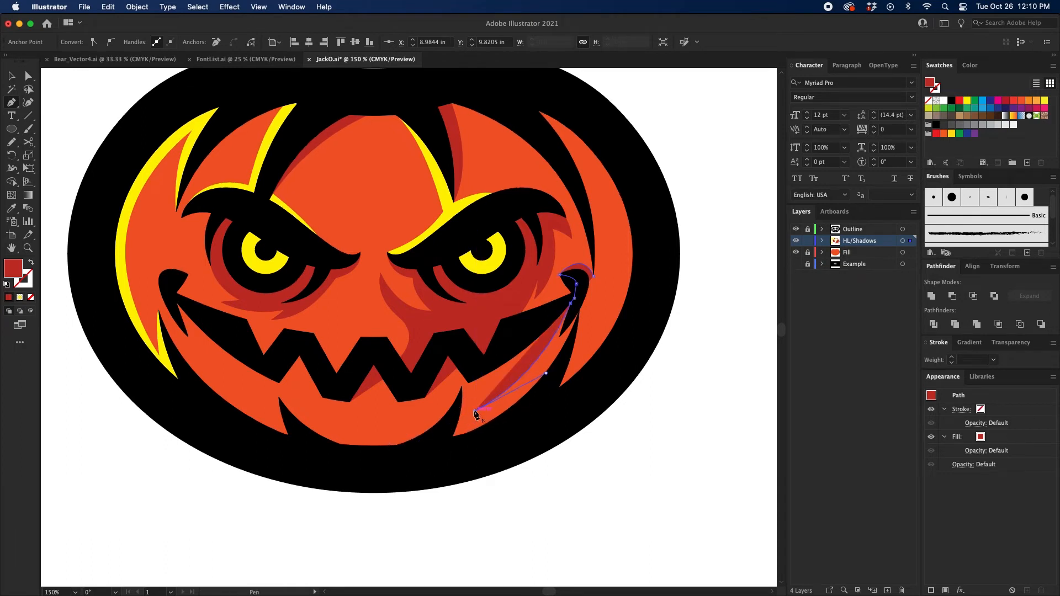
{"action": "left_click_drag", "start_coordinate": [463, 386], "coordinate": [453, 414]}
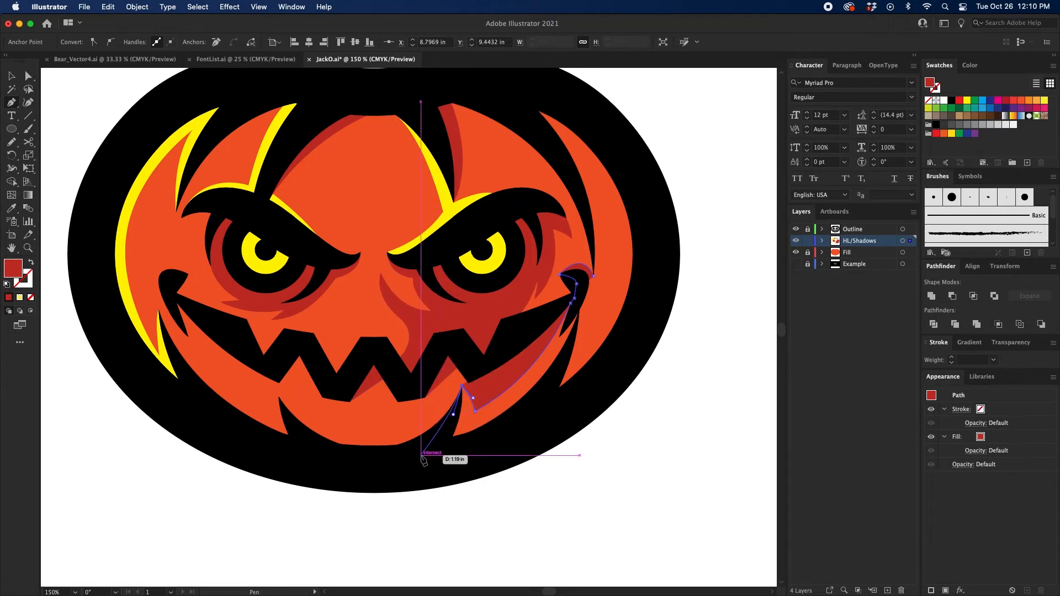
Step: Route the right-side shadow behind the outer outline up to the pumpkin's upper right, close it along the far-right rib, and deselect it
{"action": "left_click_drag", "start_coordinate": [426, 453], "coordinate": [405, 472]}
{"action": "left_click_drag", "start_coordinate": [528, 430], "coordinate": [542, 422]}
{"action": "left_click_drag", "start_coordinate": [633, 345], "coordinate": [638, 331]}
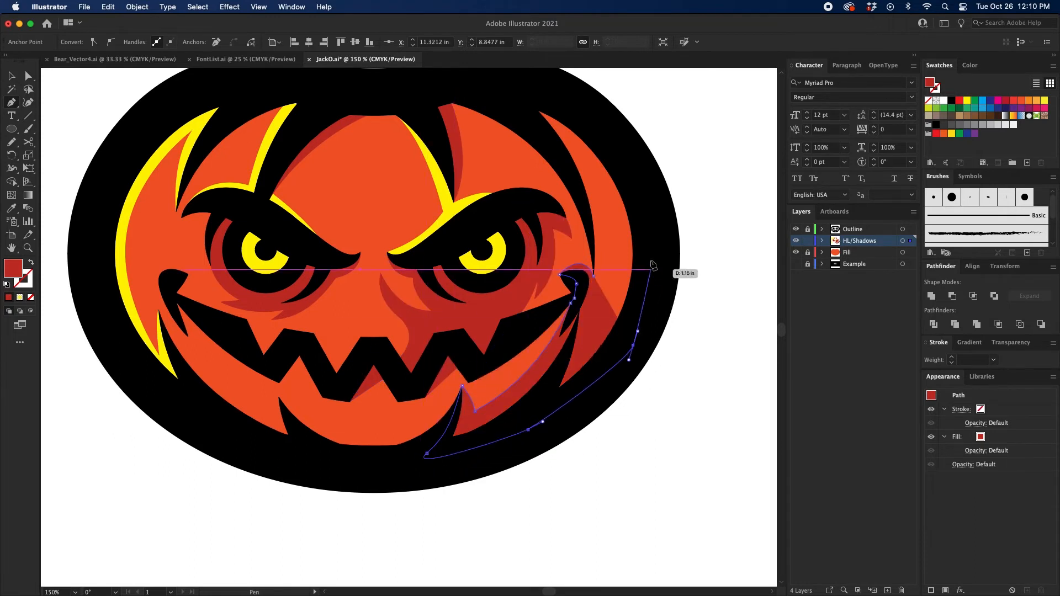
{"action": "mouse_move", "coordinate": [651, 262]}
{"action": "left_mouse_down"}
{"action": "mouse_move", "coordinate": [645, 294]}
{"action": "mouse_move", "coordinate": [641, 256]}
{"action": "left_mouse_up"}
{"action": "left_click_drag", "start_coordinate": [614, 177], "coordinate": [549, 134]}
{"action": "left_click", "coordinate": [525, 132]}
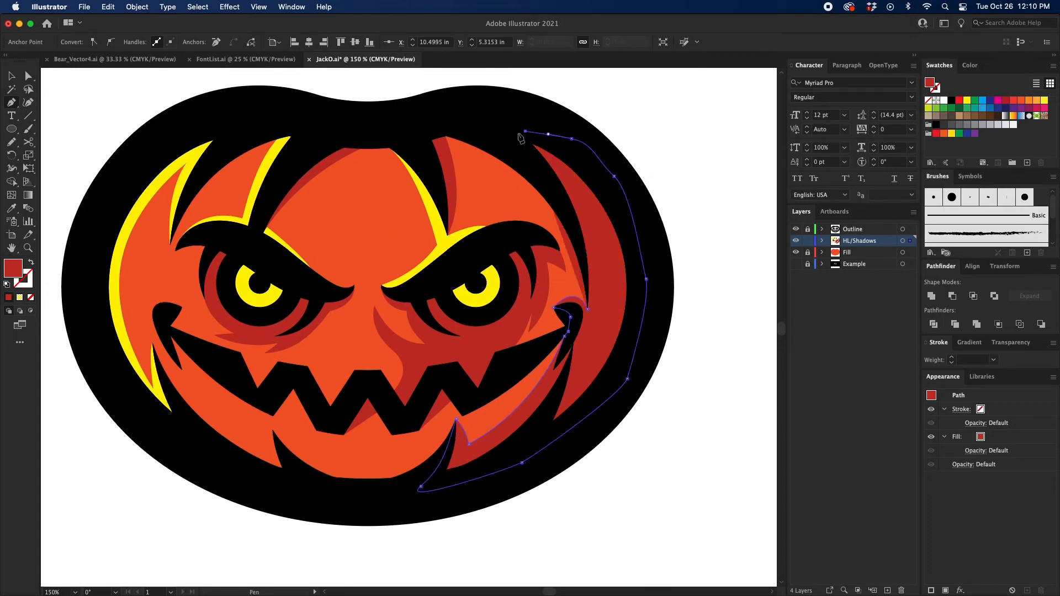
{"action": "left_click", "coordinate": [500, 134]}
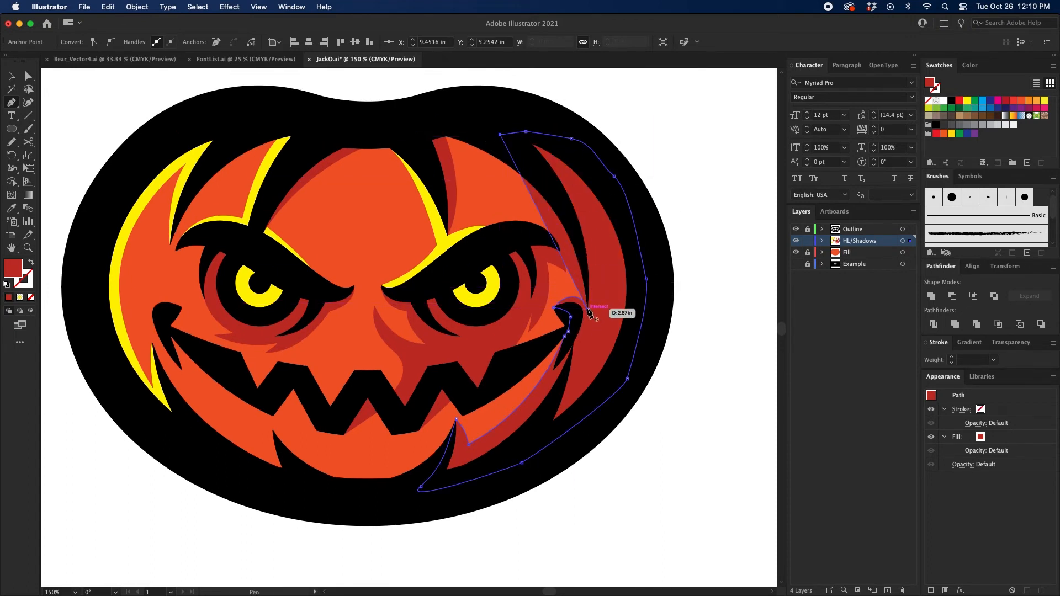
{"action": "left_click_drag", "start_coordinate": [590, 314], "coordinate": [580, 431]}
{"action": "key", "text": "v"}
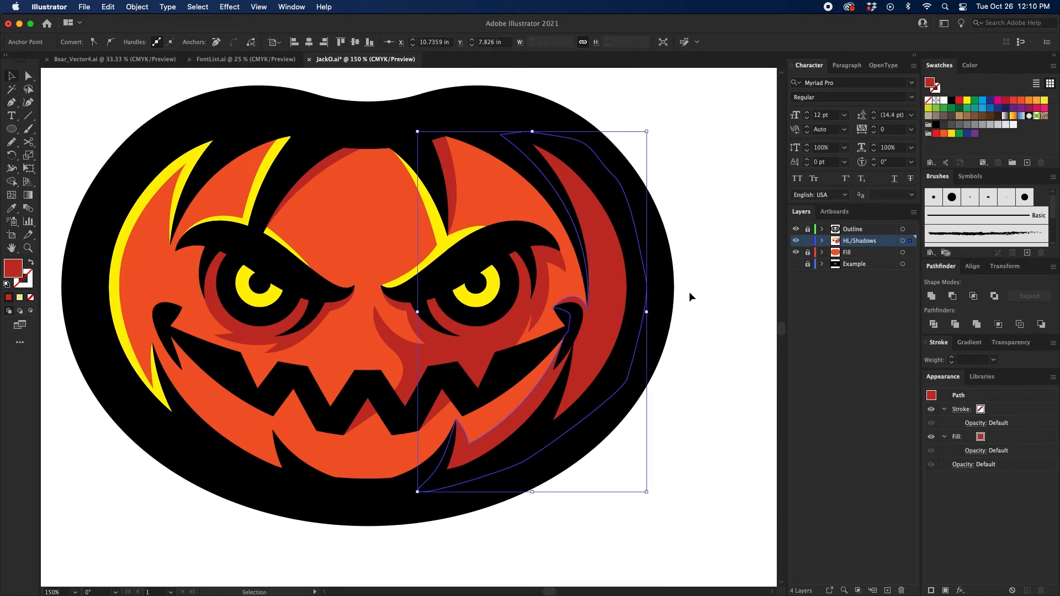
{"action": "left_click", "coordinate": [689, 296]}
Step: Examine the whole jack-o'-lantern zoomed out and up close to judge the finished highlights and shadows
{"action": "key", "text": "super+minus"}
{"action": "key", "text": "super+minus"}
{"action": "key", "text": "super+minus"}
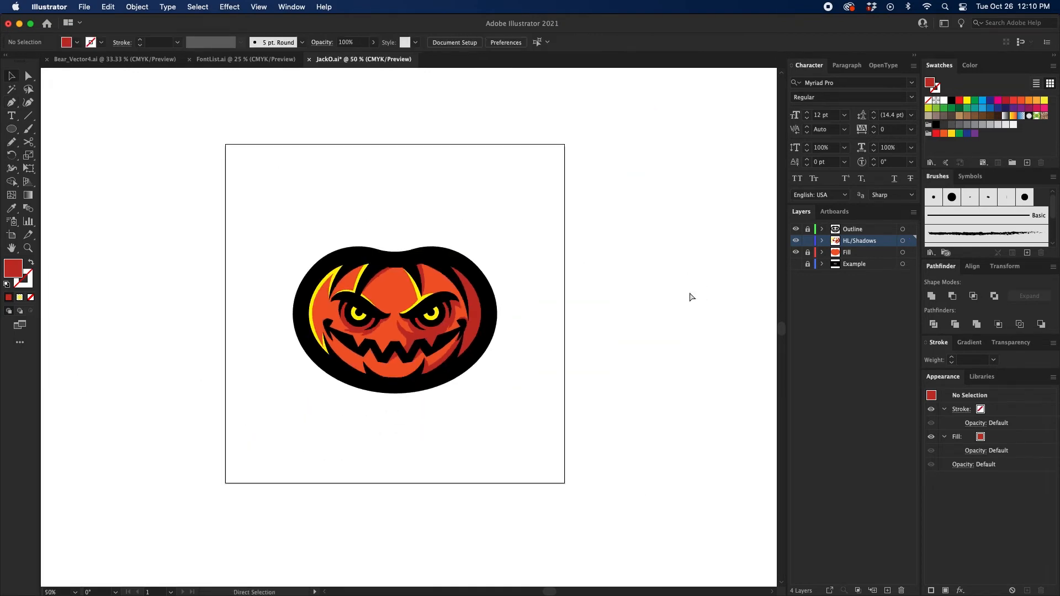
{"action": "key", "text": "super+equal"}
{"action": "key", "text": "super+equal"}
{"action": "key", "text": "super+equal"}
{"action": "left_click_drag", "start_coordinate": [686, 117], "coordinate": [706, 104]}
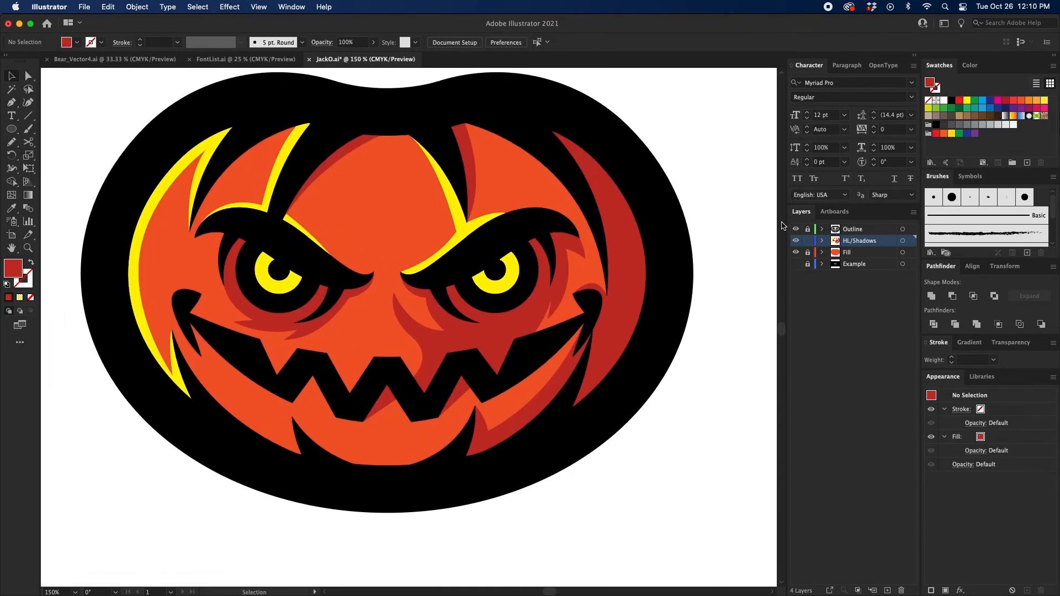
{"action": "scroll", "coordinate": [721, 208], "scroll_direction": "up", "scroll_amount": 3}
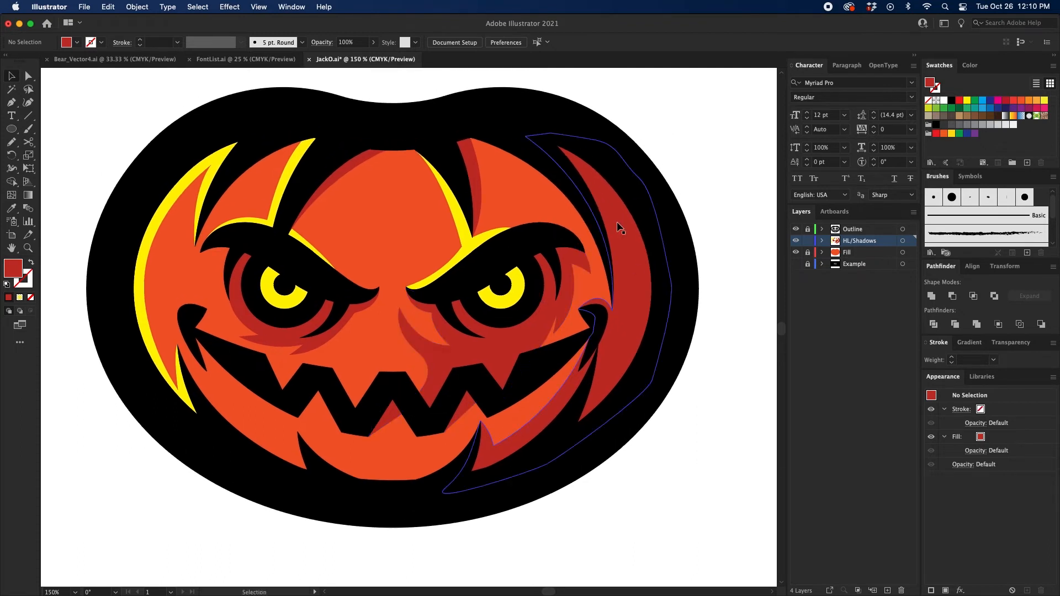
{"action": "left_click_drag", "start_coordinate": [651, 194], "coordinate": [685, 192]}
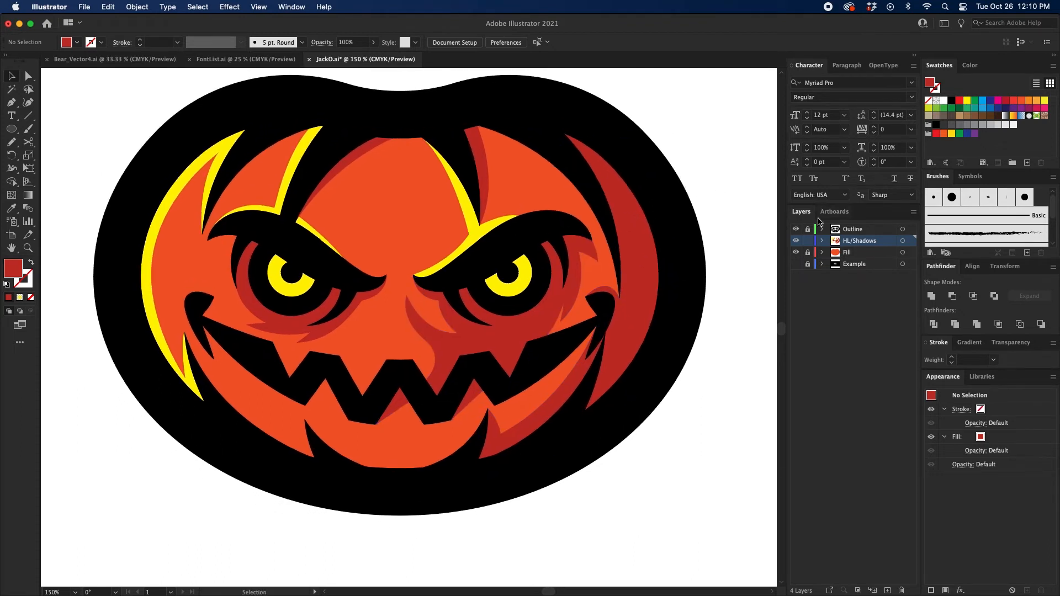
Step: Lock the HL/Shadows layer, unlock the Outline layer, and select the right eye's pupil for copying
{"action": "left_click", "coordinate": [809, 241]}
{"action": "left_click_drag", "start_coordinate": [671, 207], "coordinate": [662, 218]}
{"action": "key", "text": "a"}
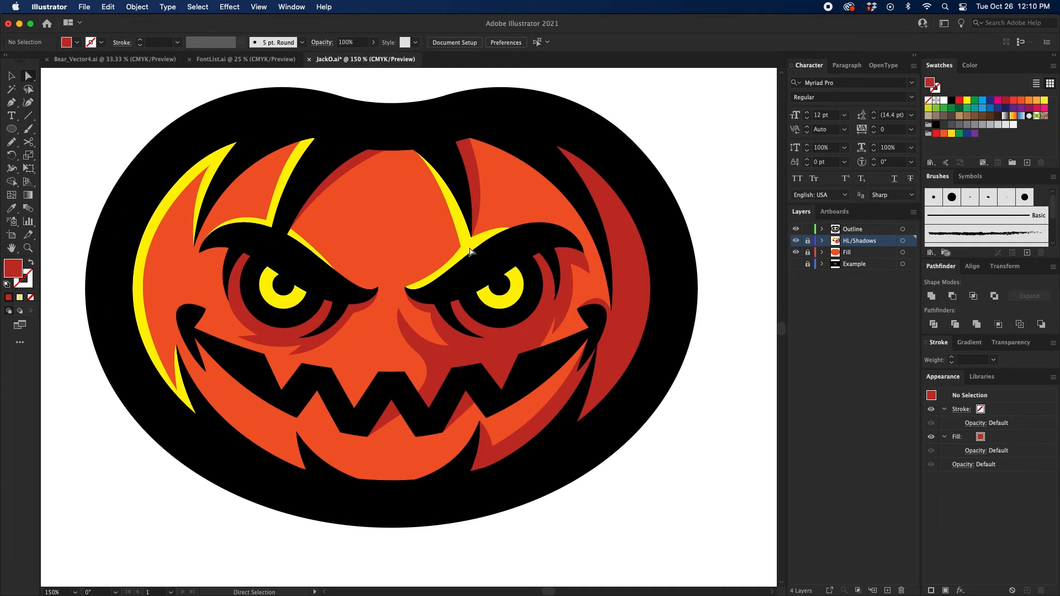
{"action": "left_click", "coordinate": [500, 284]}
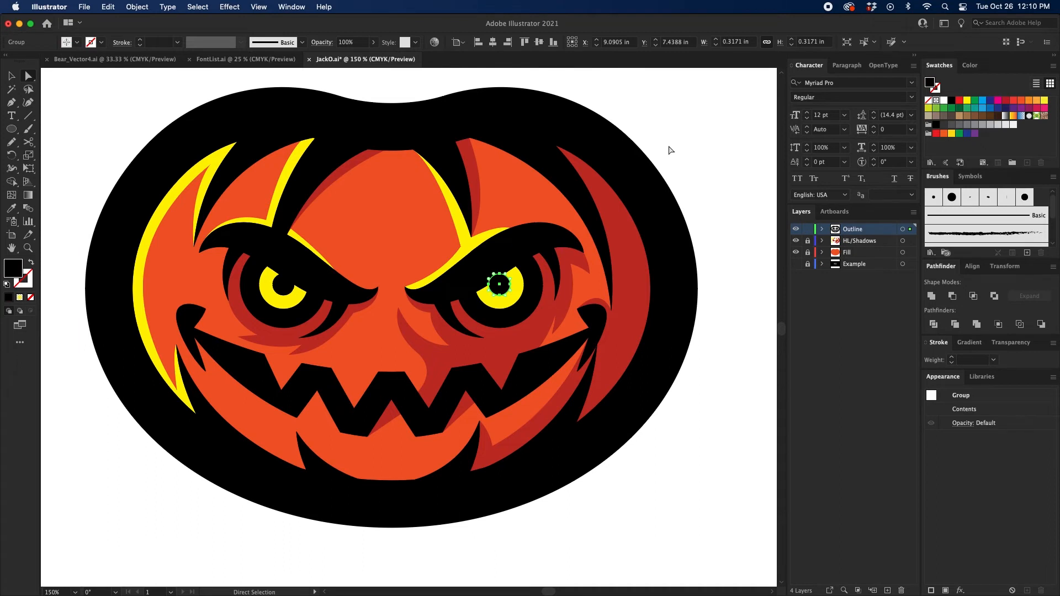
{"action": "left_click", "coordinate": [669, 148]}
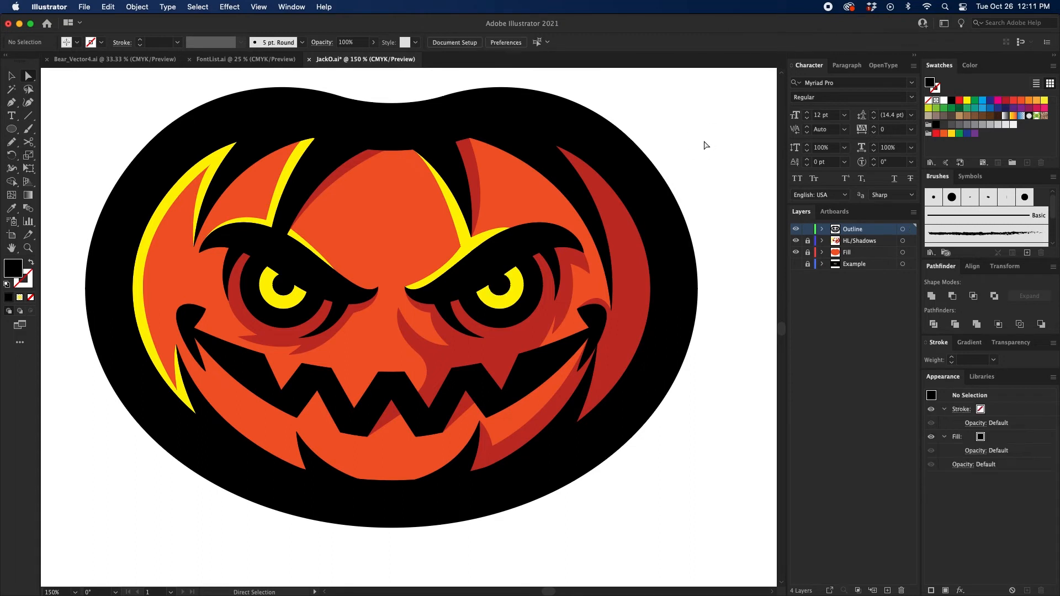
{"action": "key", "text": "super+z"}
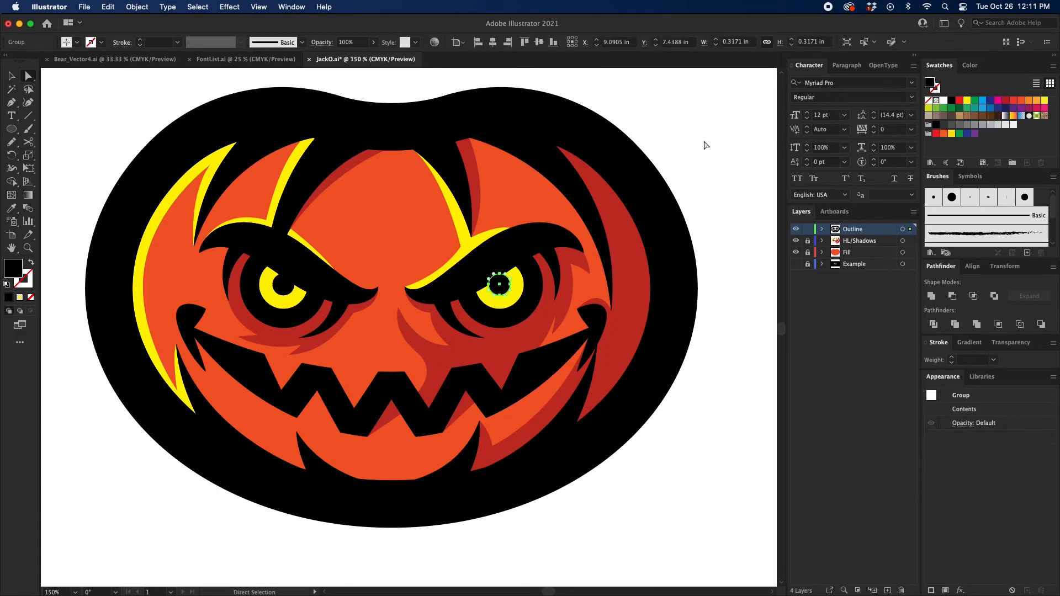
{"action": "left_click", "coordinate": [704, 142]}
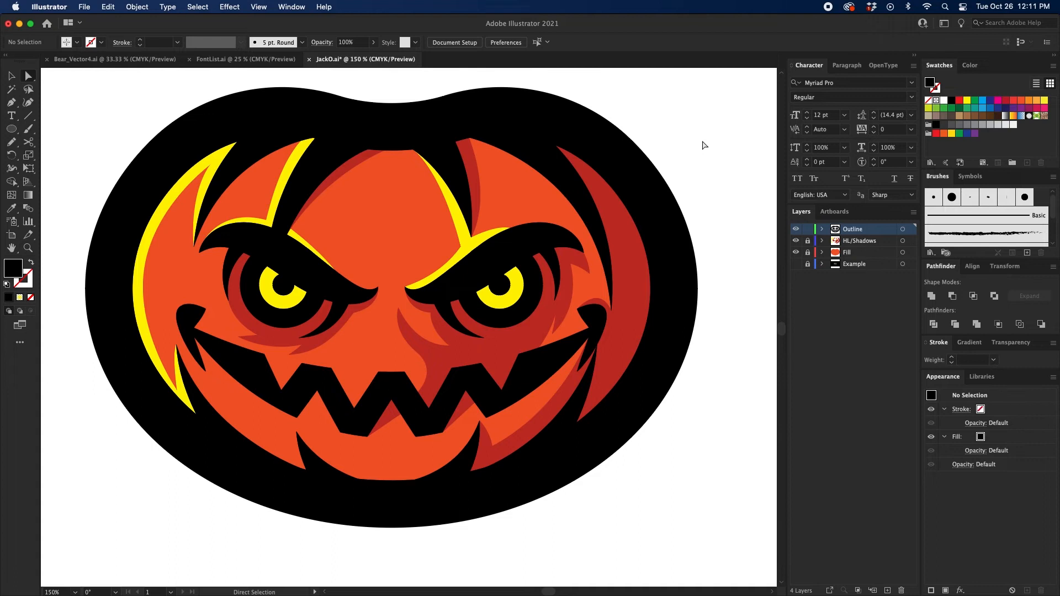
{"action": "key", "text": "super+v"}
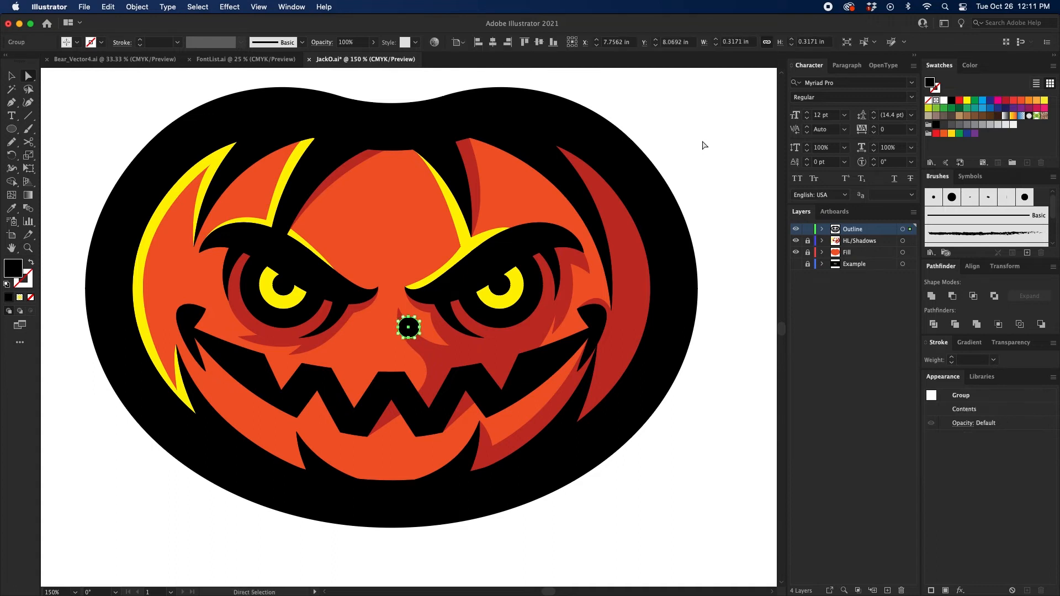
{"action": "key", "text": "BackSpace"}
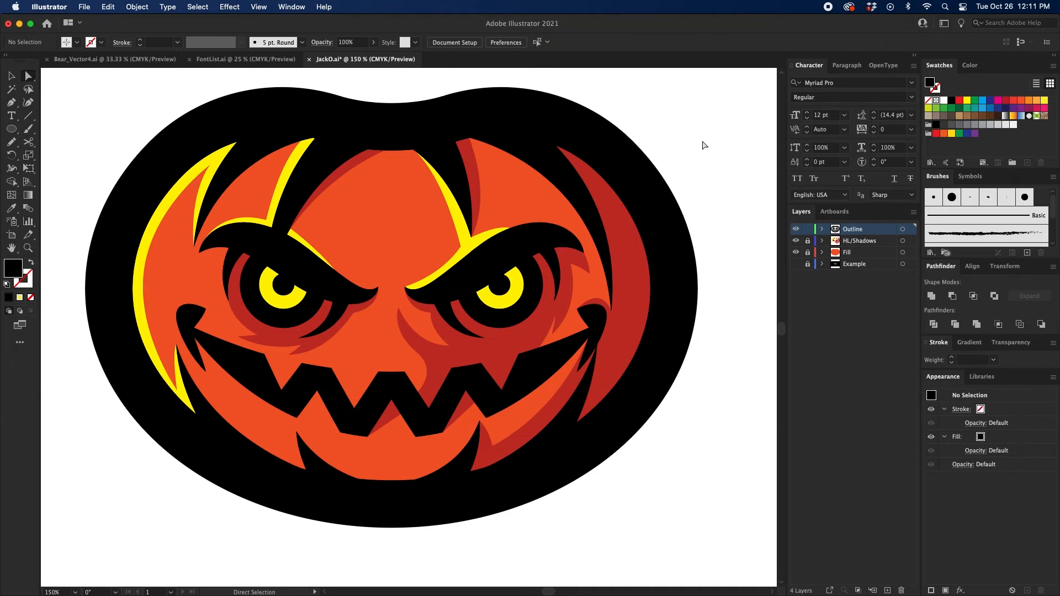
Step: Paste a copy of the right pupil in place, fill it yellow, and enlarge it from its centre to about 1.23 in across
{"action": "key", "text": "super+shift+v"}
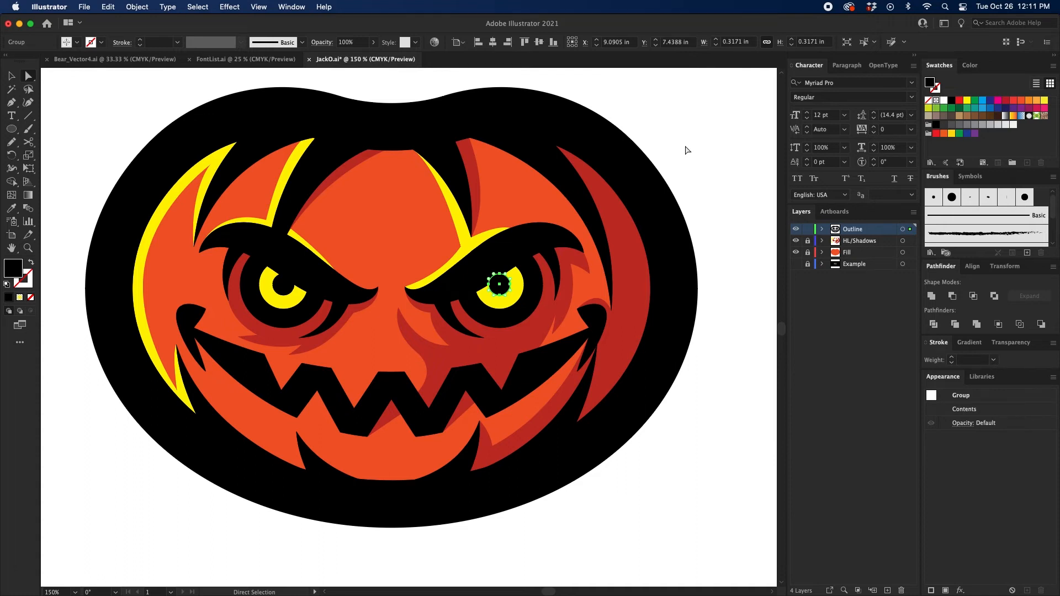
{"action": "key", "text": "v"}
{"action": "left_click", "coordinate": [965, 104]}
{"action": "left_click_drag", "start_coordinate": [510, 274], "coordinate": [540, 241]}
Step: Apply a Gaussian Blur of about 80.3 pixels to the yellow circle and duplicate the glow onto the left eye
{"action": "left_click", "coordinate": [235, 6]}
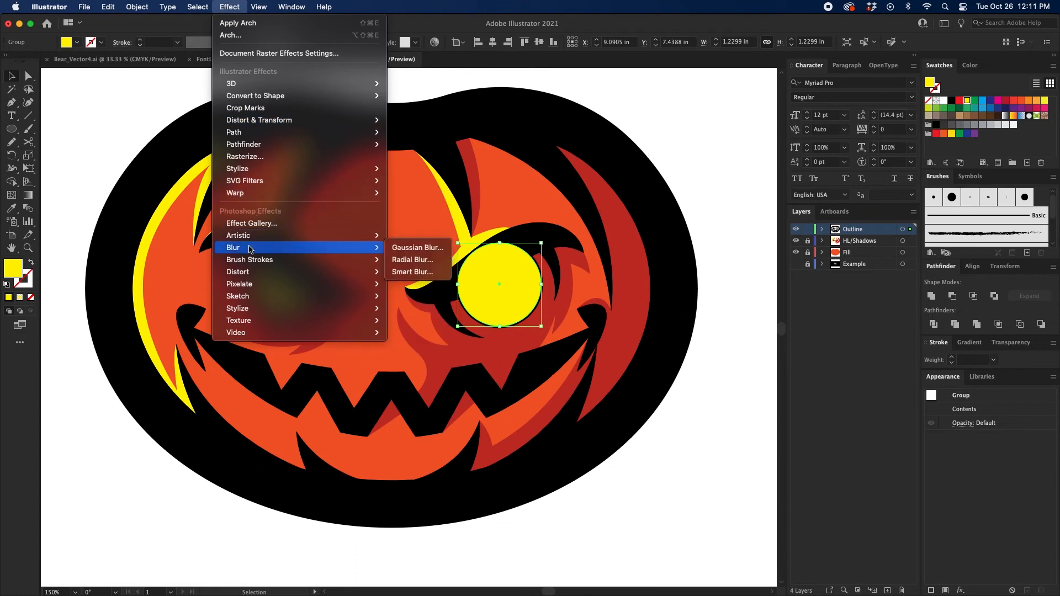
{"action": "left_click", "coordinate": [417, 244]}
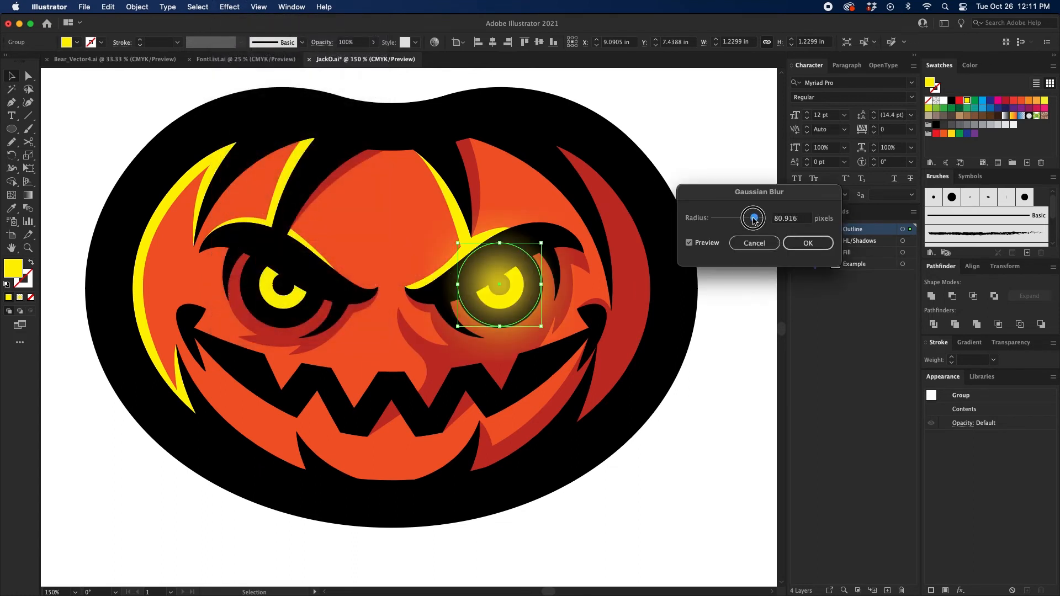
{"action": "left_click_drag", "start_coordinate": [754, 220], "coordinate": [753, 221]}
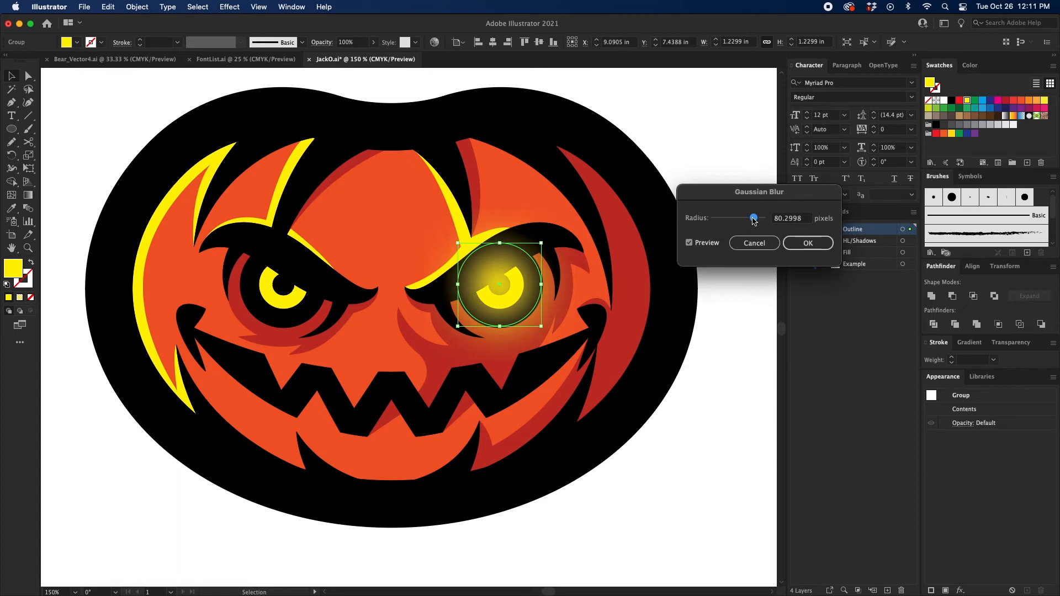
{"action": "left_click", "coordinate": [807, 243]}
{"action": "left_click", "coordinate": [626, 247]}
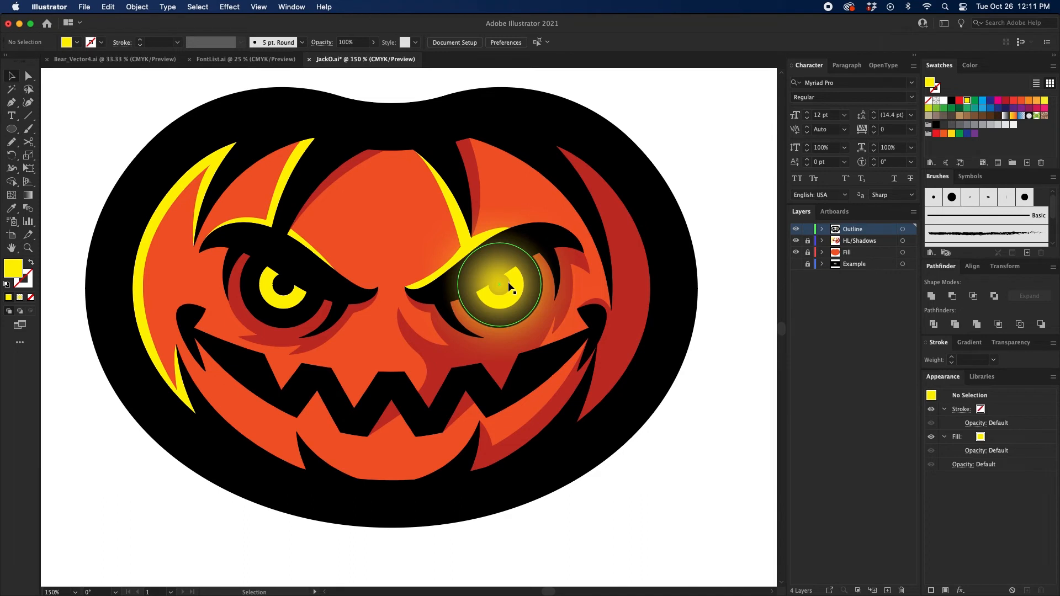
{"action": "left_click_drag", "start_coordinate": [509, 286], "coordinate": [294, 292]}
{"action": "left_click", "coordinate": [740, 316]}
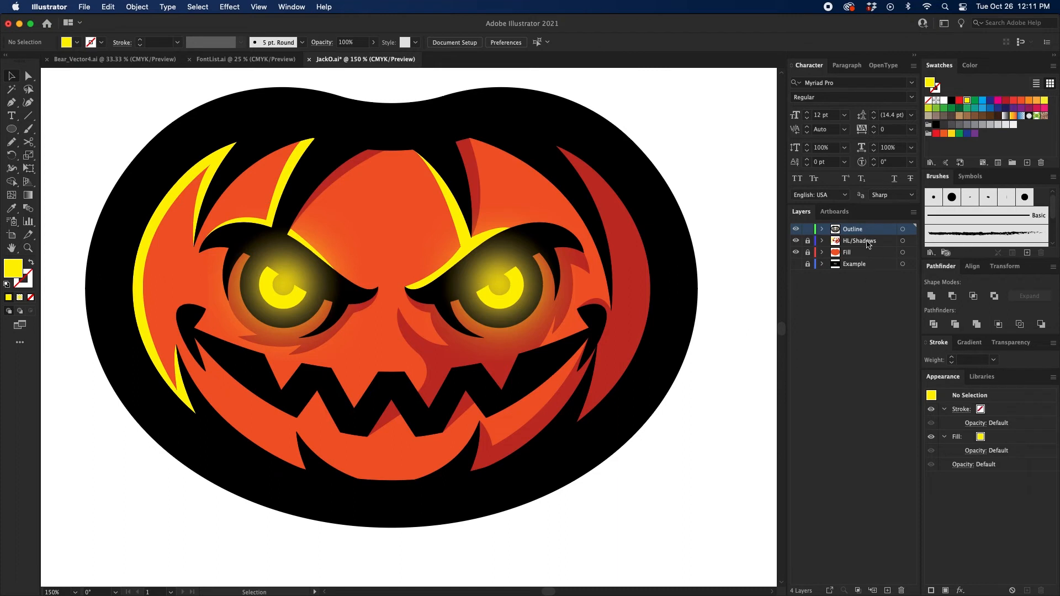
Step: Lock the Outline layer and add a new layer above it for the stem
{"action": "scroll", "coordinate": [419, 166], "scroll_direction": "up", "scroll_amount": 5}
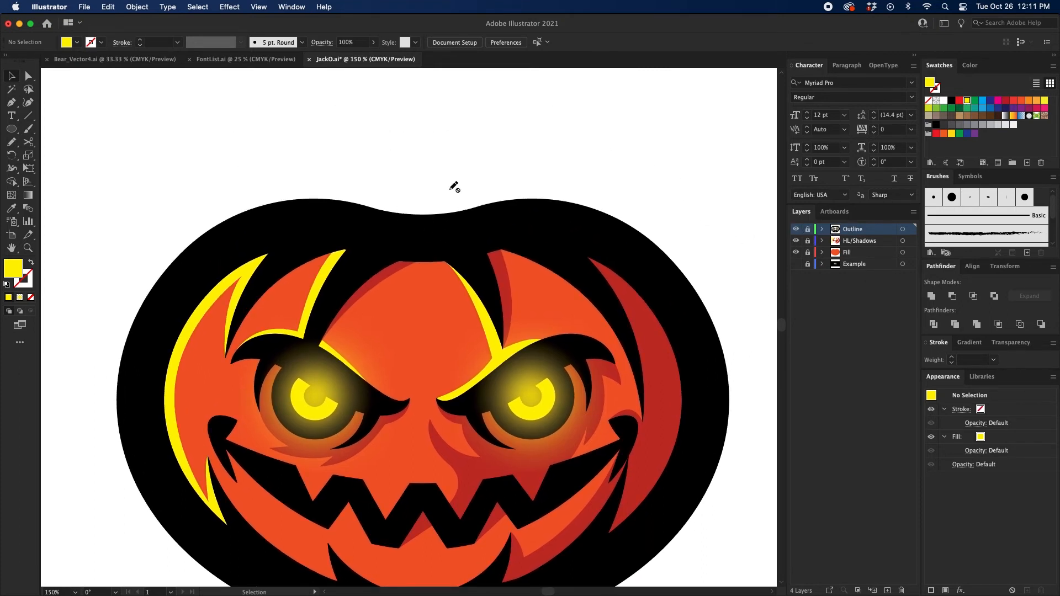
{"action": "key", "text": "p"}
{"action": "left_click", "coordinate": [888, 591]}
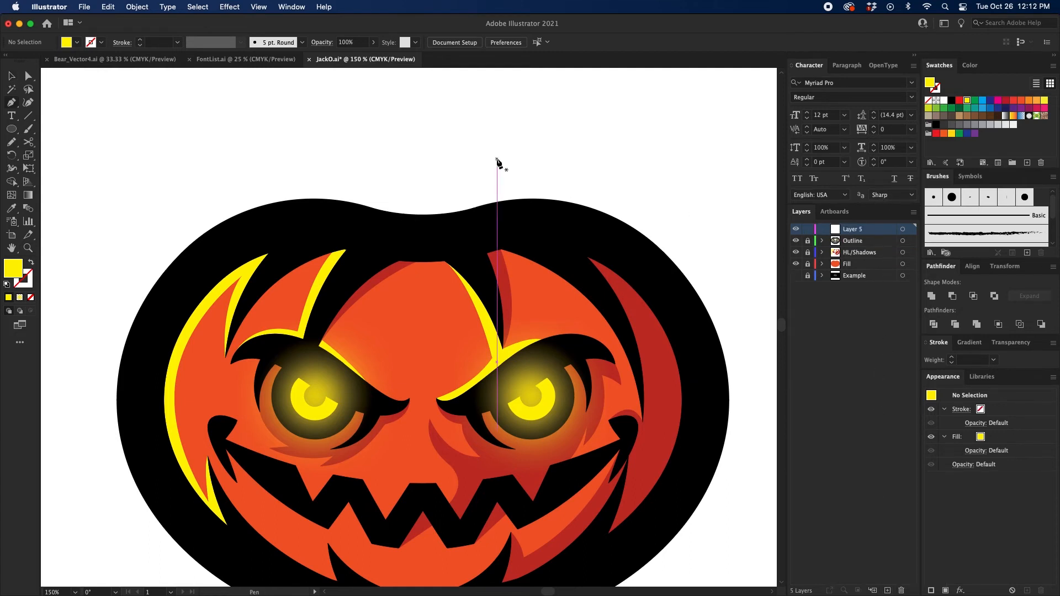
Step: Draw a closed, curved stem shape with the Pen tool, rising from the pumpkin's top centre to a rounded tip leaning left
{"action": "scroll", "coordinate": [452, 199], "scroll_direction": "up", "scroll_amount": 1}
{"action": "scroll", "coordinate": [376, 245], "scroll_direction": "up", "scroll_amount": 1}
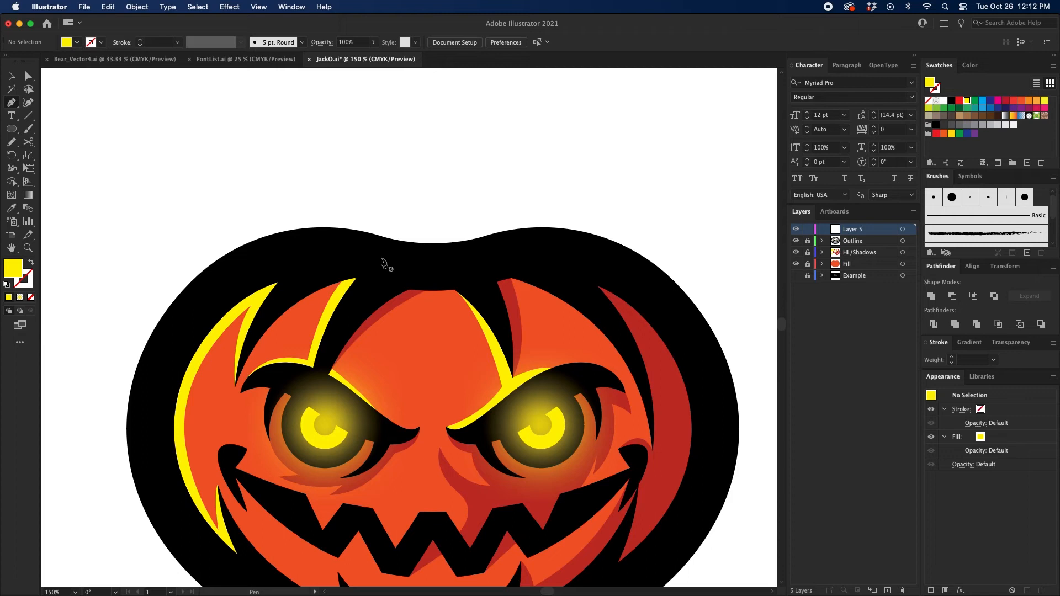
{"action": "left_click", "coordinate": [381, 258]}
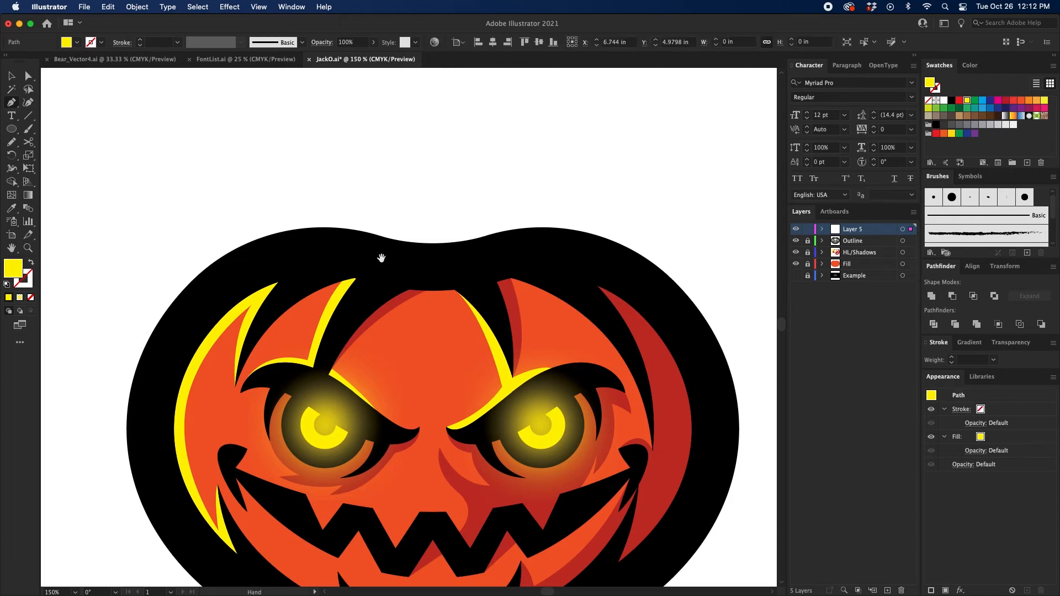
{"action": "left_click_drag", "start_coordinate": [379, 246], "coordinate": [350, 320]}
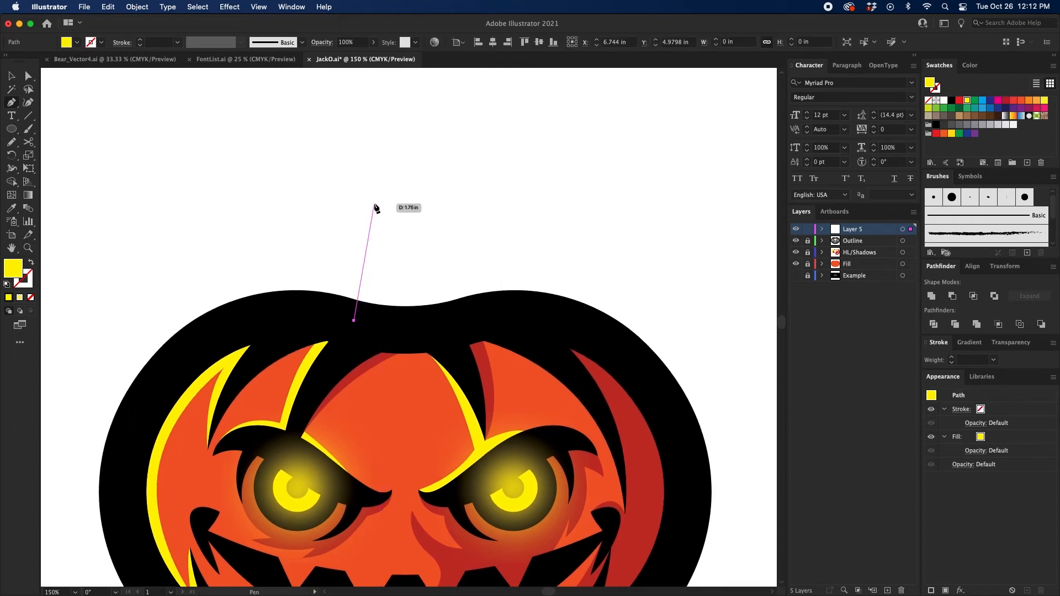
{"action": "left_click_drag", "start_coordinate": [373, 206], "coordinate": [444, 222]}
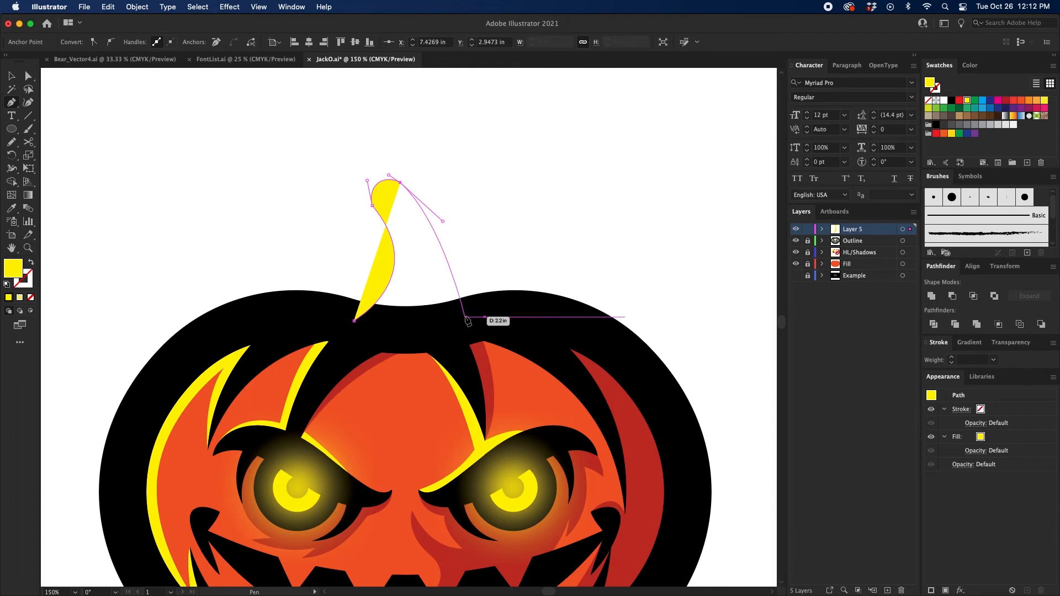
{"action": "left_click_drag", "start_coordinate": [466, 319], "coordinate": [409, 346]}
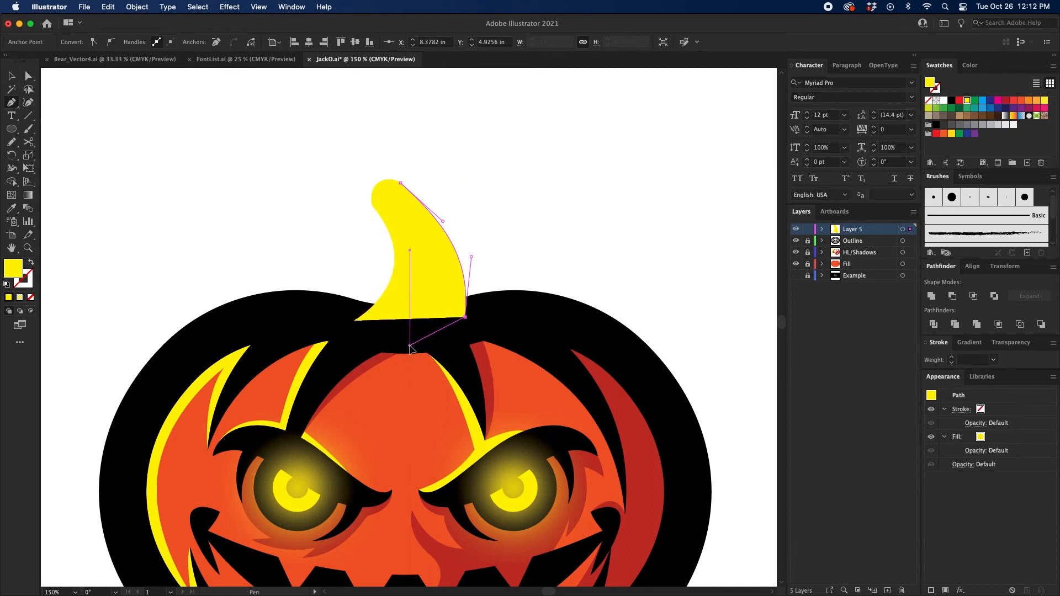
{"action": "left_click", "coordinate": [356, 321]}
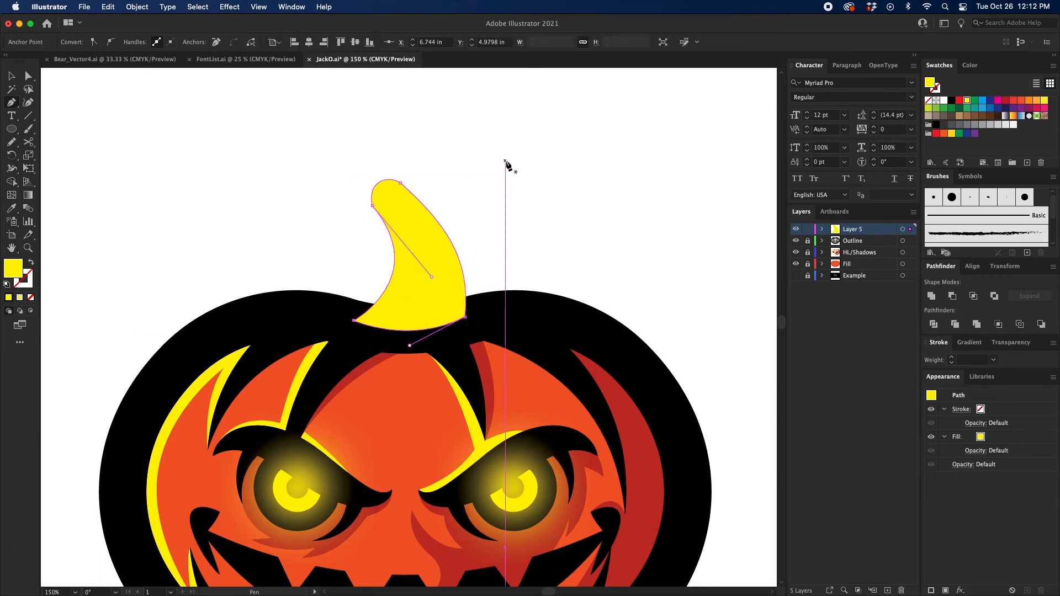
Step: Fill the stem with green, rename its layer Fill, and deselect the shape
{"action": "key", "text": "v"}
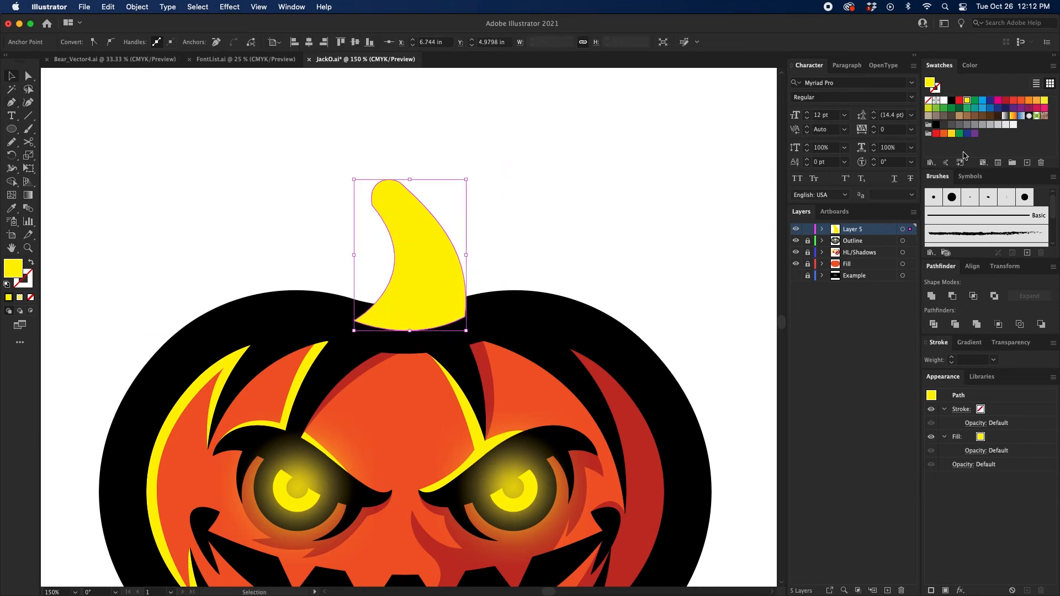
{"action": "left_click", "coordinate": [951, 107]}
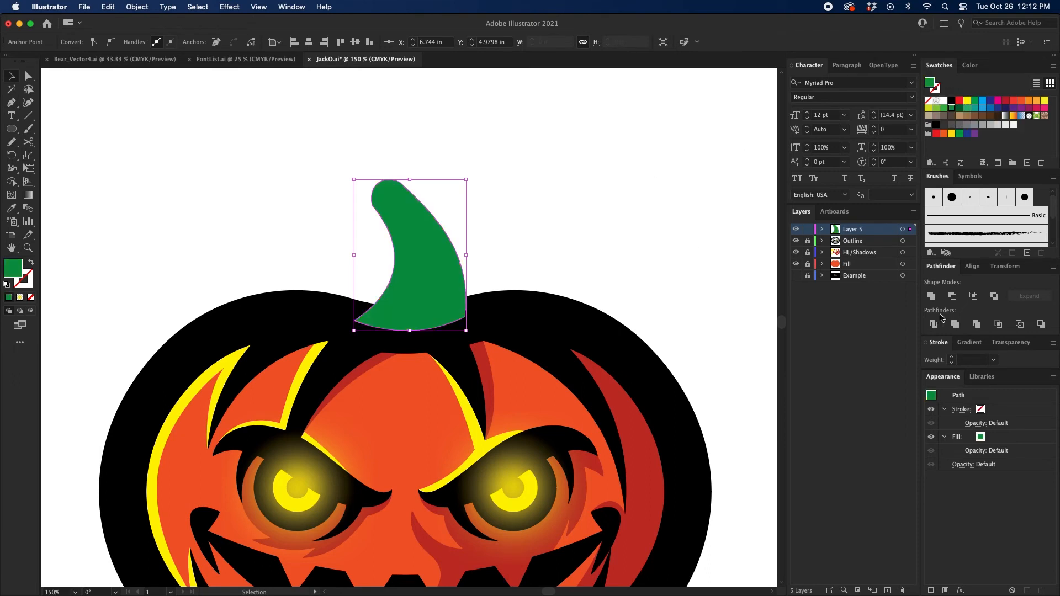
{"action": "left_click", "coordinate": [822, 229]}
{"action": "left_click", "coordinate": [822, 229]}
{"action": "double_click", "coordinate": [856, 229]}
{"action": "type", "text": "Fill"}
{"action": "key", "text": "Return"}
{"action": "left_click", "coordinate": [555, 240]}
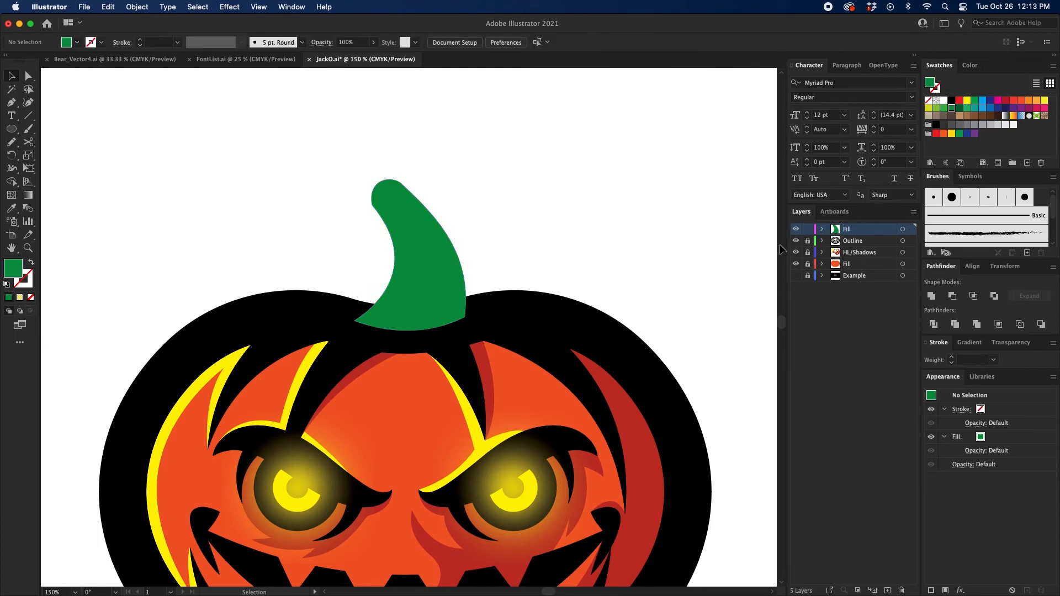
Step: Duplicate the stem's green Fill layer and rename the copy Outline
{"action": "left_click", "coordinate": [437, 255]}
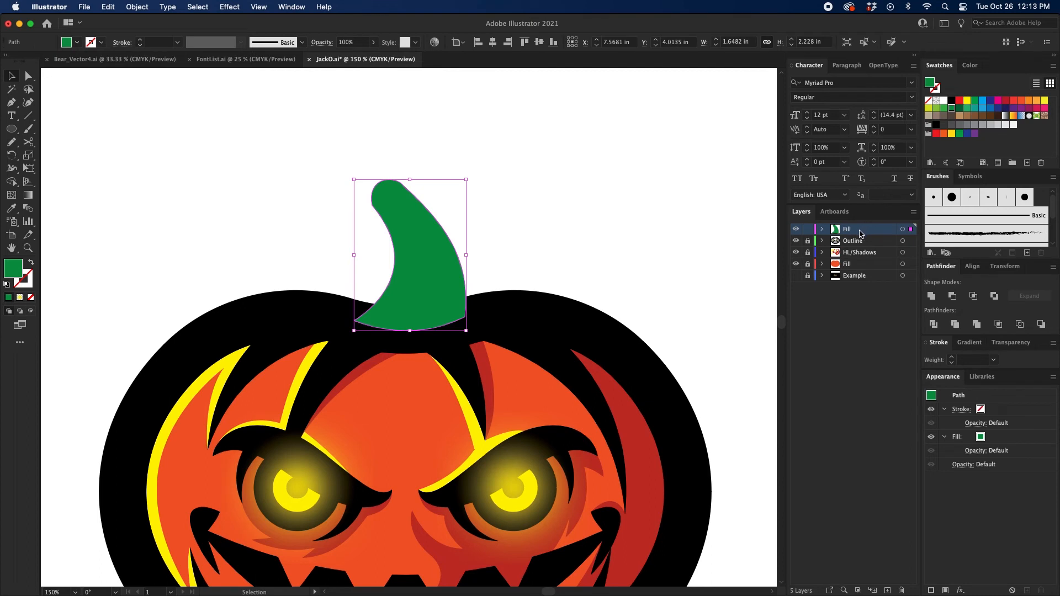
{"action": "left_click_drag", "start_coordinate": [866, 232], "coordinate": [887, 590]}
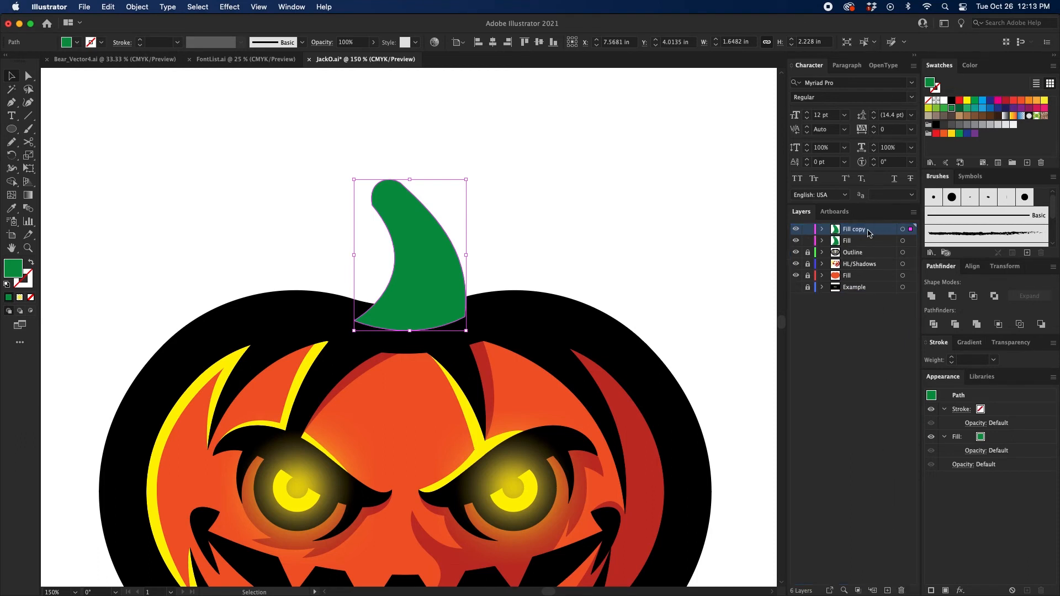
{"action": "key", "text": "super+z"}
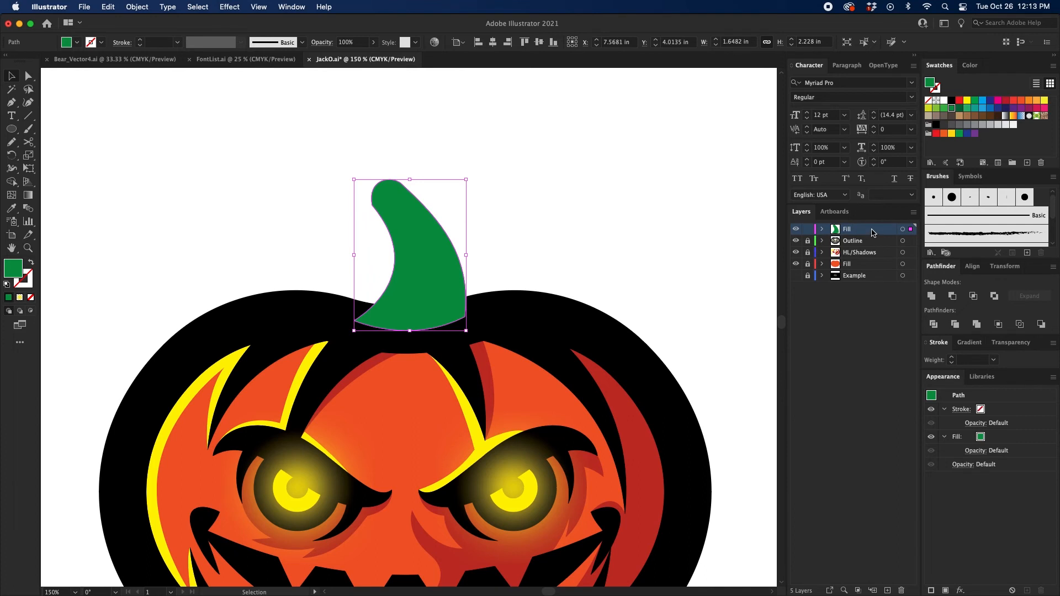
{"action": "left_click_drag", "start_coordinate": [861, 230], "coordinate": [862, 224]}
{"action": "double_click", "coordinate": [858, 231]}
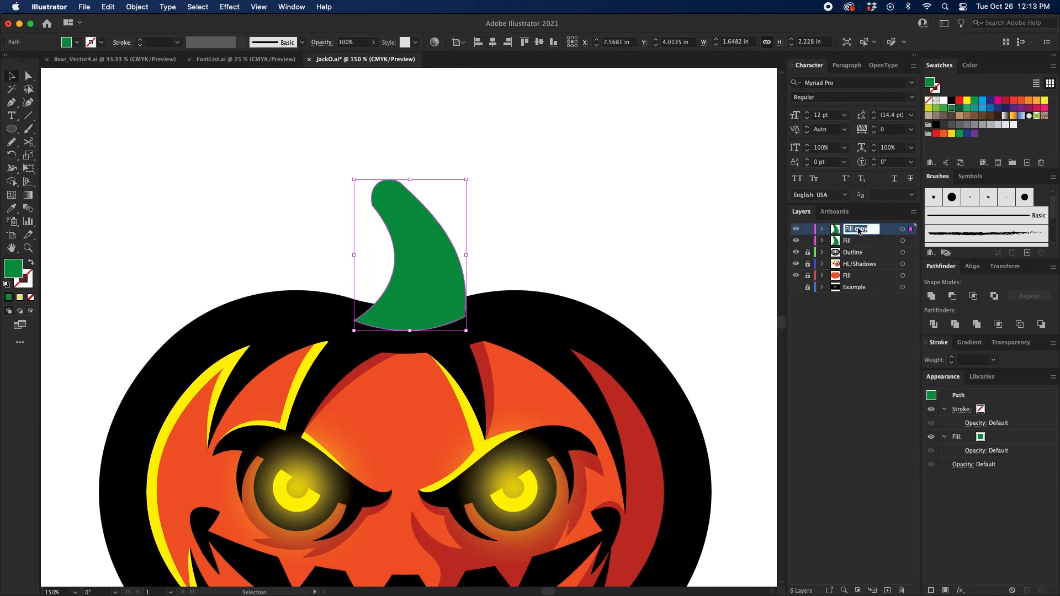
{"action": "type", "text": "Outline"}
{"action": "key", "text": "Return"}
Step: Give the duplicated stem shape a 20 pt black stroke with no fill, and deselect it
{"action": "left_click", "coordinate": [936, 101]}
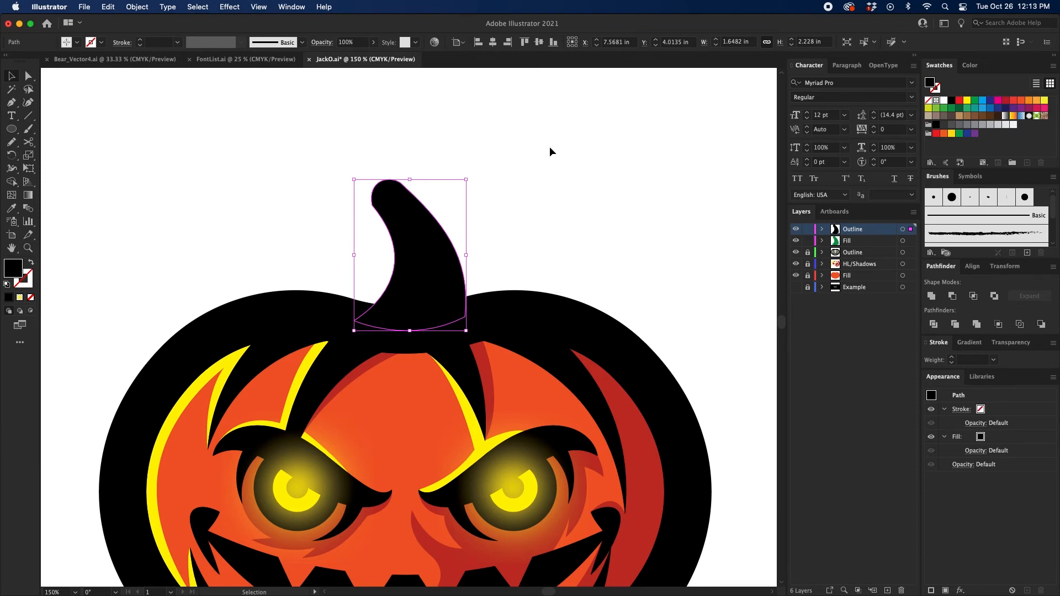
{"action": "key", "text": "shift+x"}
{"action": "left_click", "coordinate": [953, 358]}
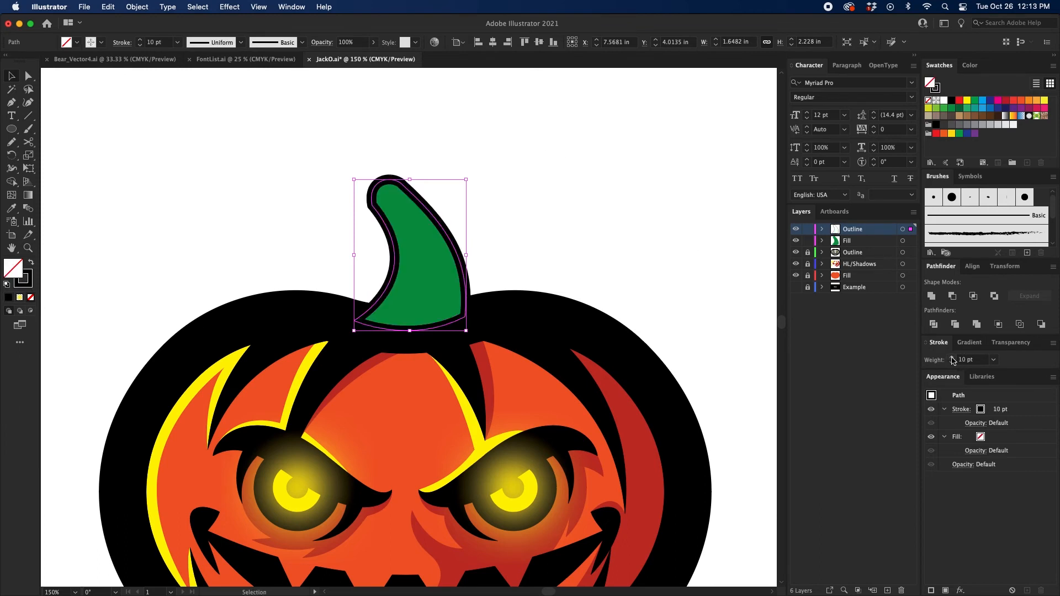
{"action": "left_click", "coordinate": [952, 358]}
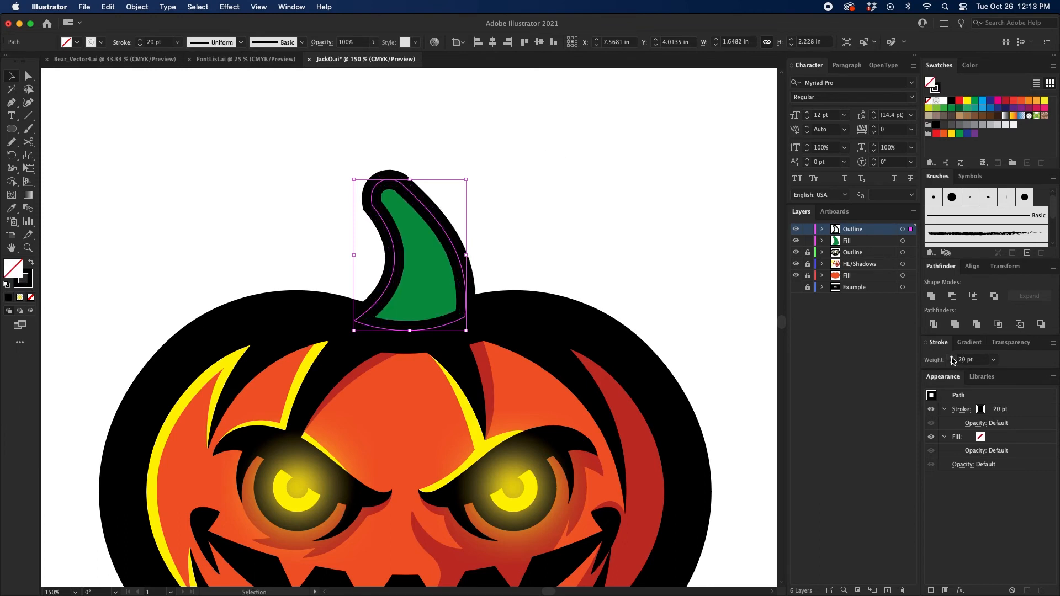
{"action": "left_click", "coordinate": [952, 359]}
{"action": "left_click", "coordinate": [953, 362]}
{"action": "left_click", "coordinate": [618, 284]}
{"action": "left_click_drag", "start_coordinate": [614, 281], "coordinate": [611, 264]}
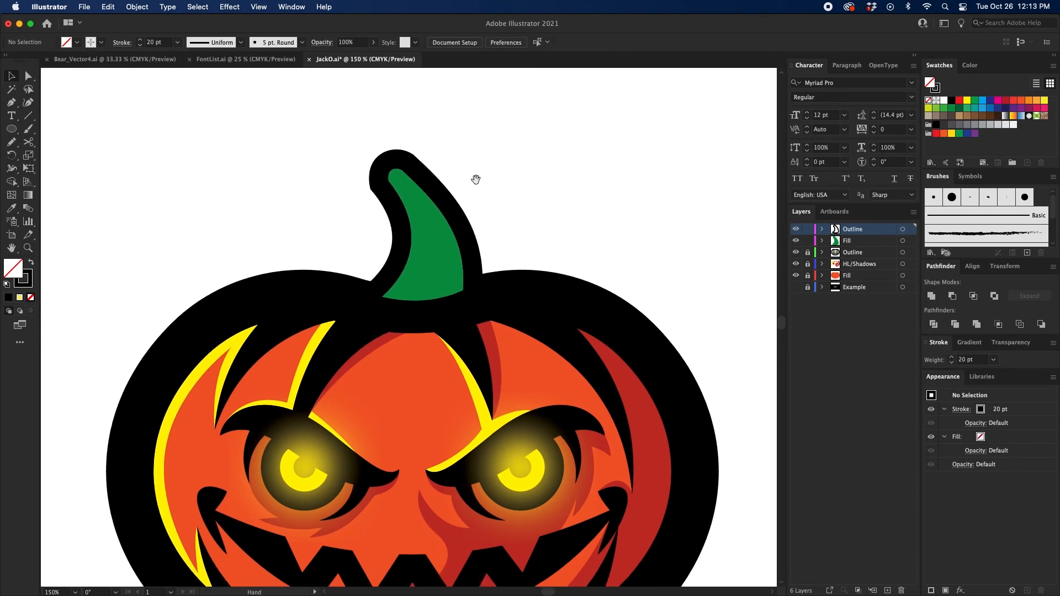
Step: Lock the stem's Fill layer and nudge the outline's anchor at the right of the rounded tip slightly up and outward
{"action": "scroll", "coordinate": [474, 181], "scroll_direction": "up", "scroll_amount": 2}
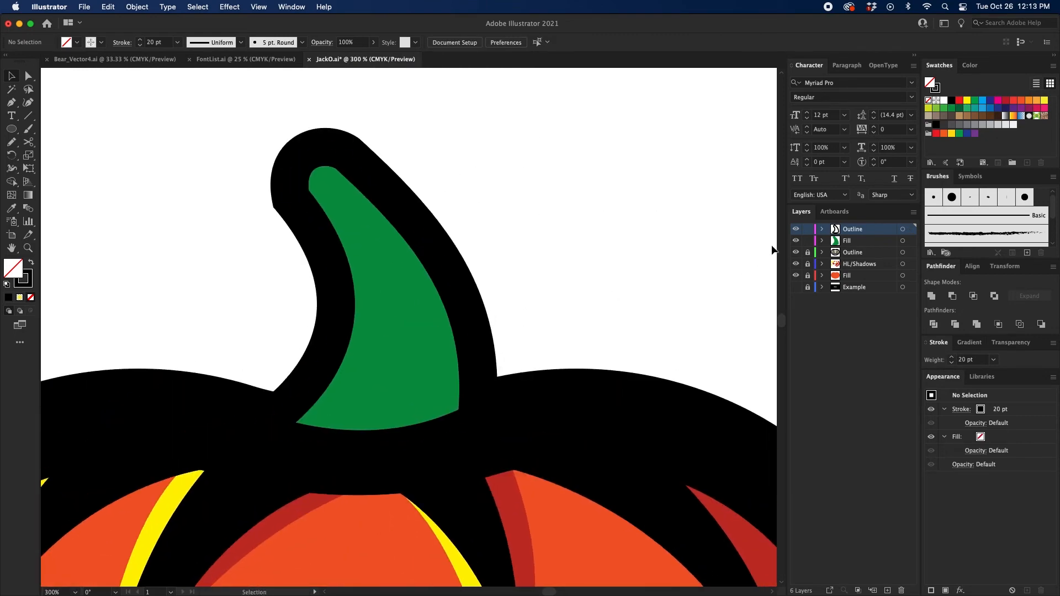
{"action": "left_click_drag", "start_coordinate": [516, 180], "coordinate": [562, 170]}
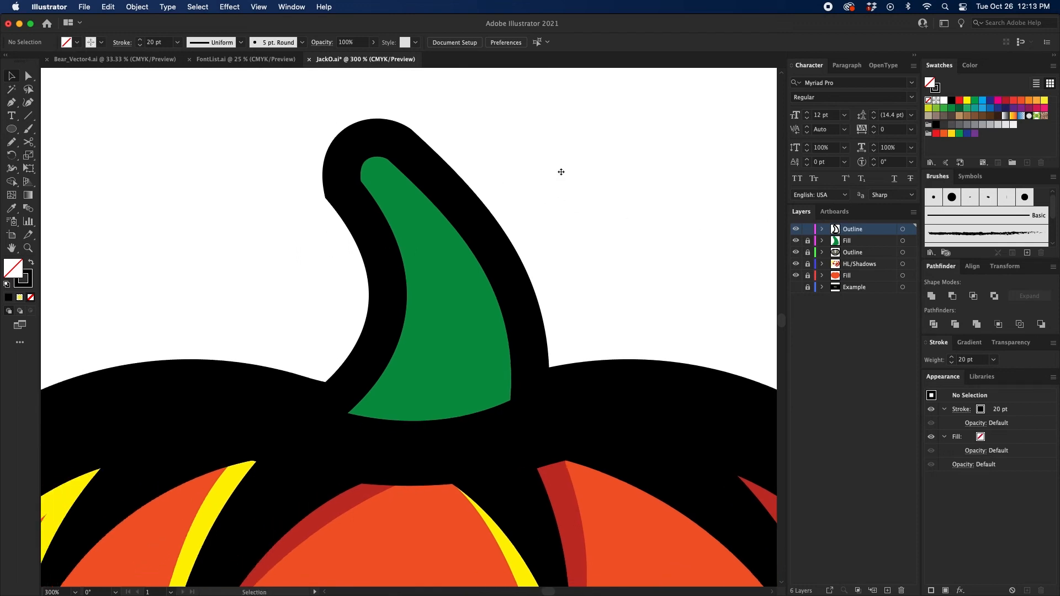
{"action": "key", "text": "p"}
{"action": "key", "text": "super+equal"}
{"action": "left_click_drag", "start_coordinate": [461, 148], "coordinate": [469, 199]}
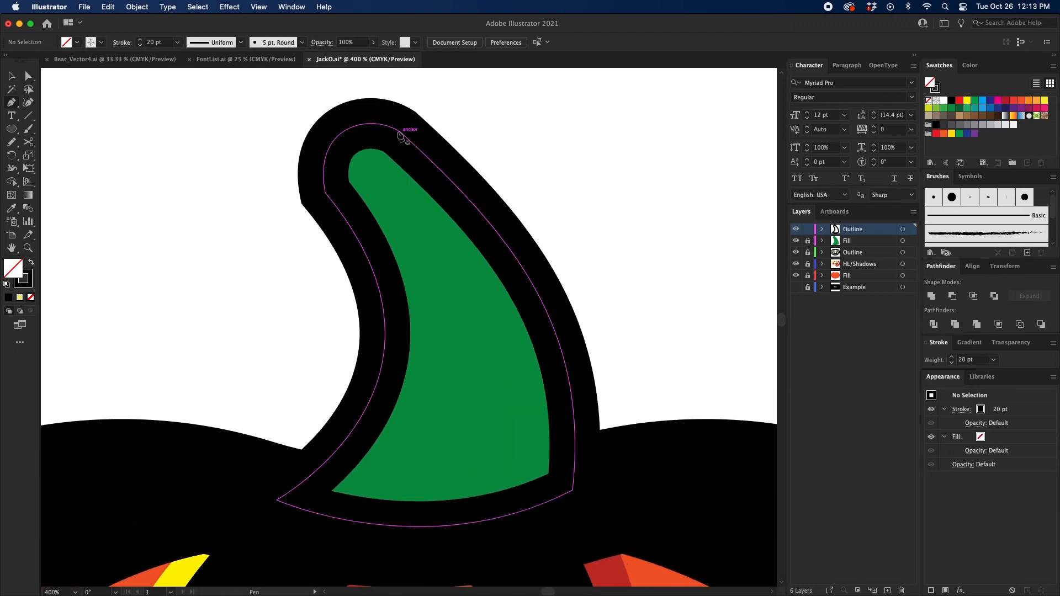
{"action": "scroll", "coordinate": [511, 296], "scroll_direction": "down", "scroll_amount": 10}
{"action": "scroll", "coordinate": [512, 296], "scroll_direction": "right", "scroll_amount": 3}
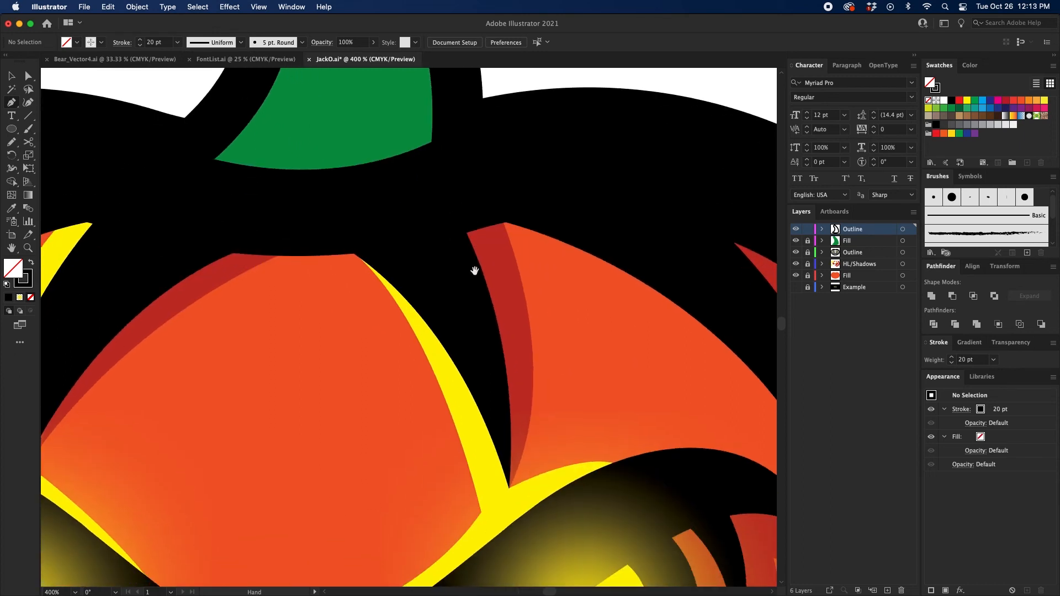
{"action": "scroll", "coordinate": [421, 220], "scroll_direction": "up", "scroll_amount": 11}
{"action": "scroll", "coordinate": [421, 220], "scroll_direction": "left", "scroll_amount": 4}
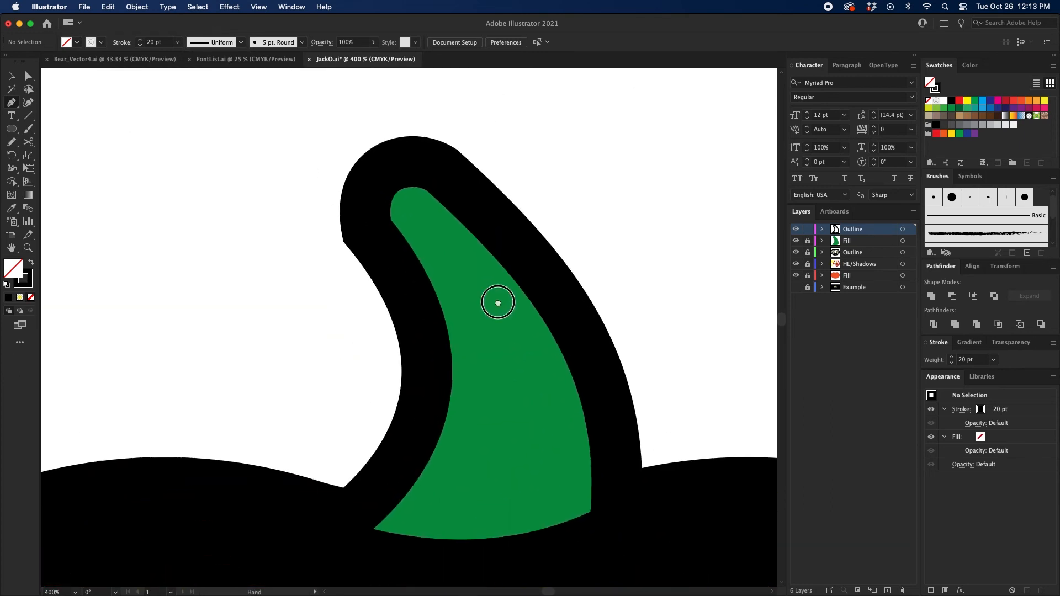
{"action": "left_click_drag", "start_coordinate": [448, 180], "coordinate": [452, 169]}
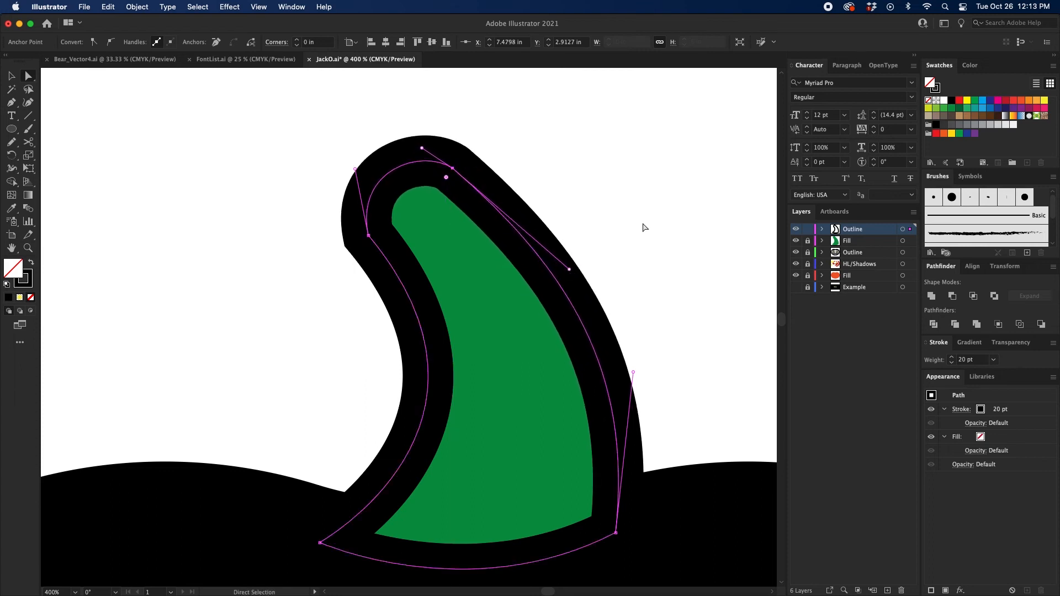
{"action": "left_click", "coordinate": [559, 159]}
Step: Draw a short curved crease from the tip's right anchor into the green with a 20 pt stroke and a tapering width profile
{"action": "key", "text": "p"}
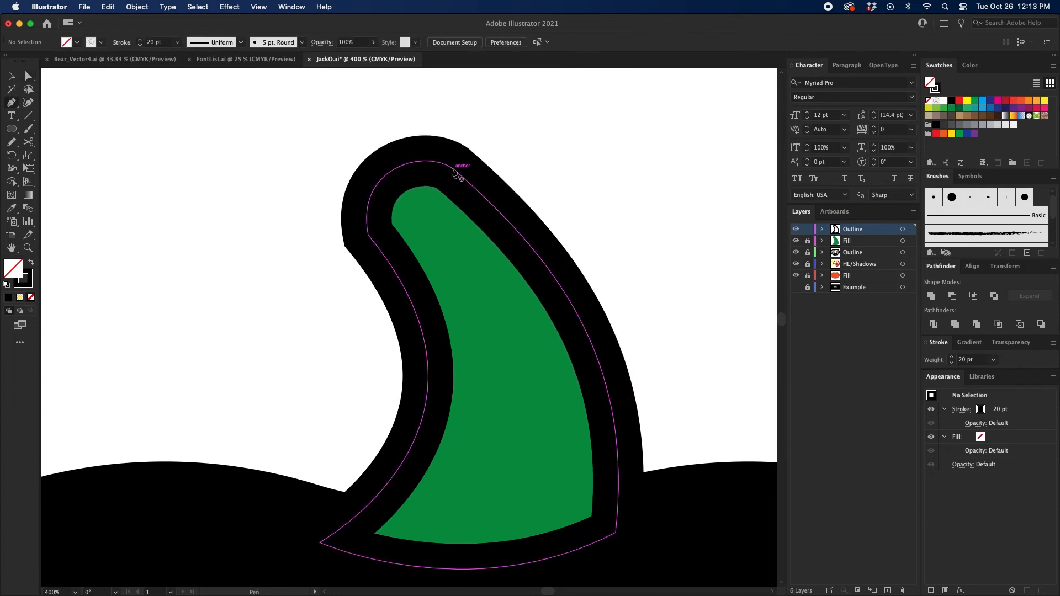
{"action": "left_click_drag", "start_coordinate": [452, 168], "coordinate": [387, 259]}
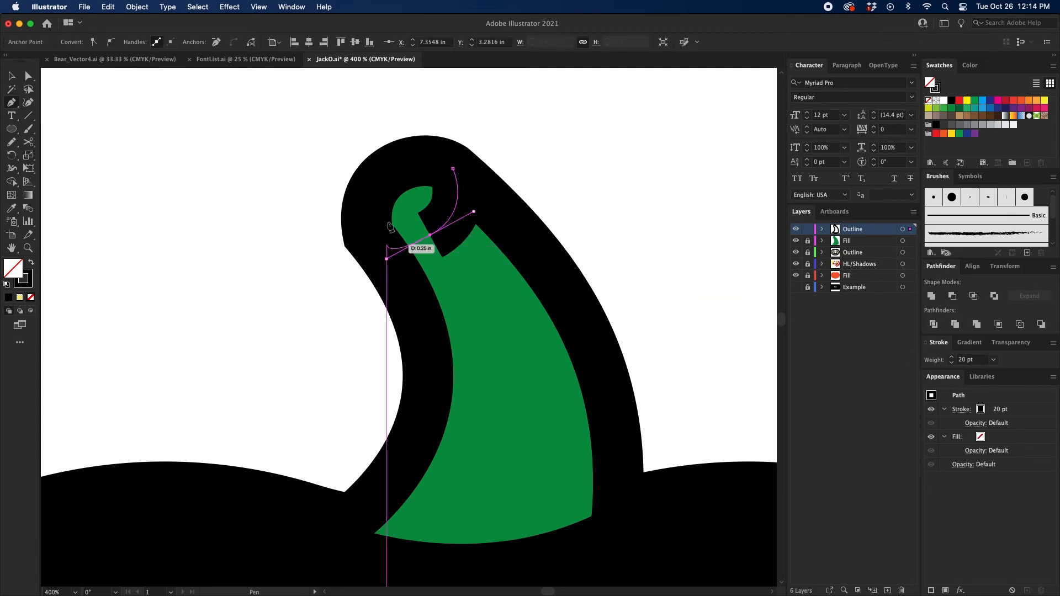
{"action": "left_click", "coordinate": [965, 411]}
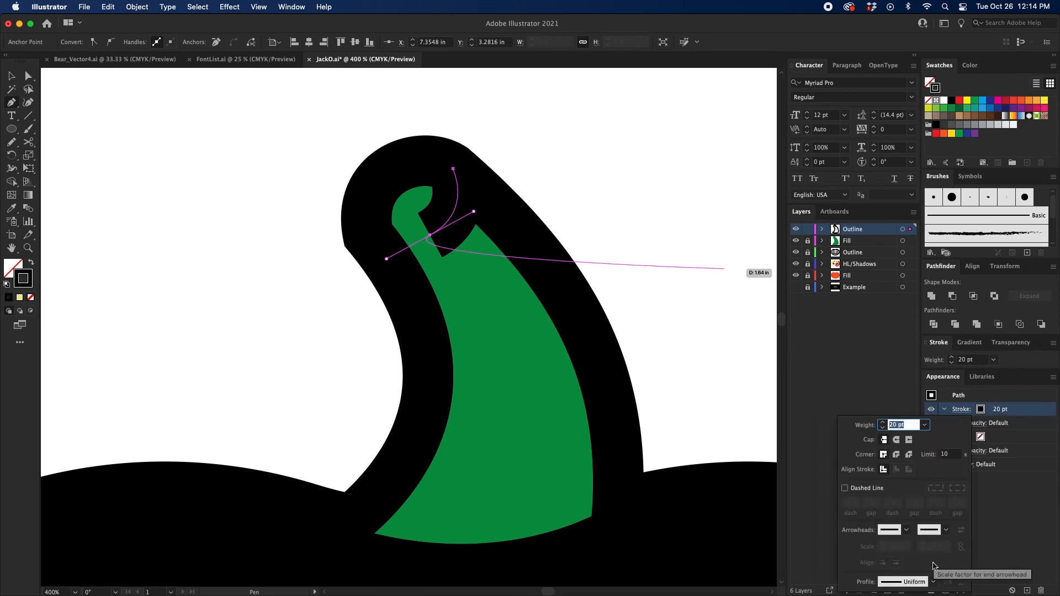
{"action": "left_click", "coordinate": [933, 582]}
{"action": "left_click", "coordinate": [882, 525]}
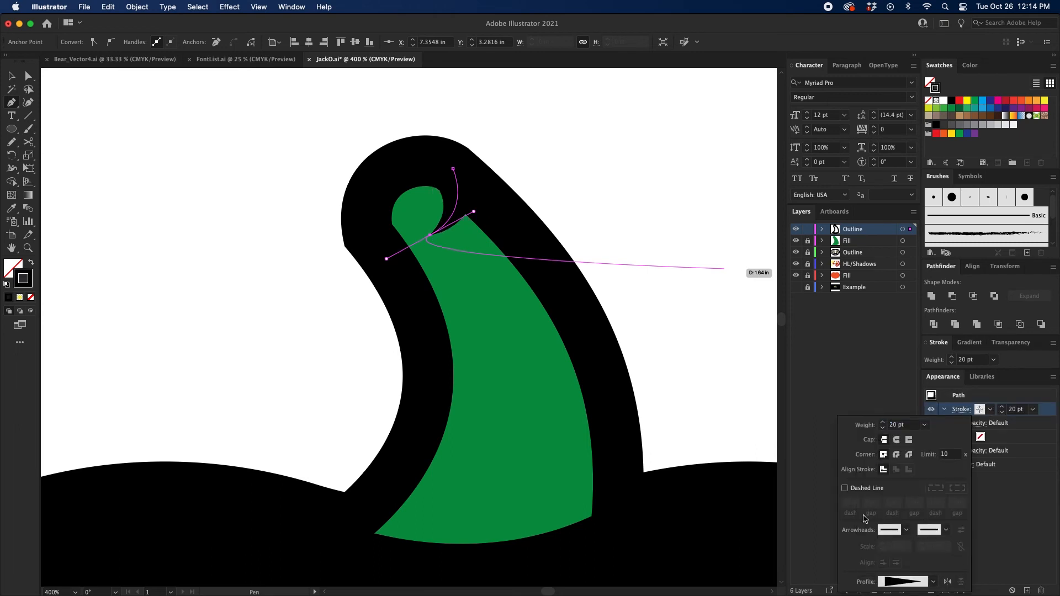
{"action": "left_click", "coordinate": [652, 265]}
{"action": "key", "text": "v"}
{"action": "left_click", "coordinate": [657, 253]}
{"action": "scroll", "coordinate": [645, 254], "scroll_direction": "down", "scroll_amount": 4}
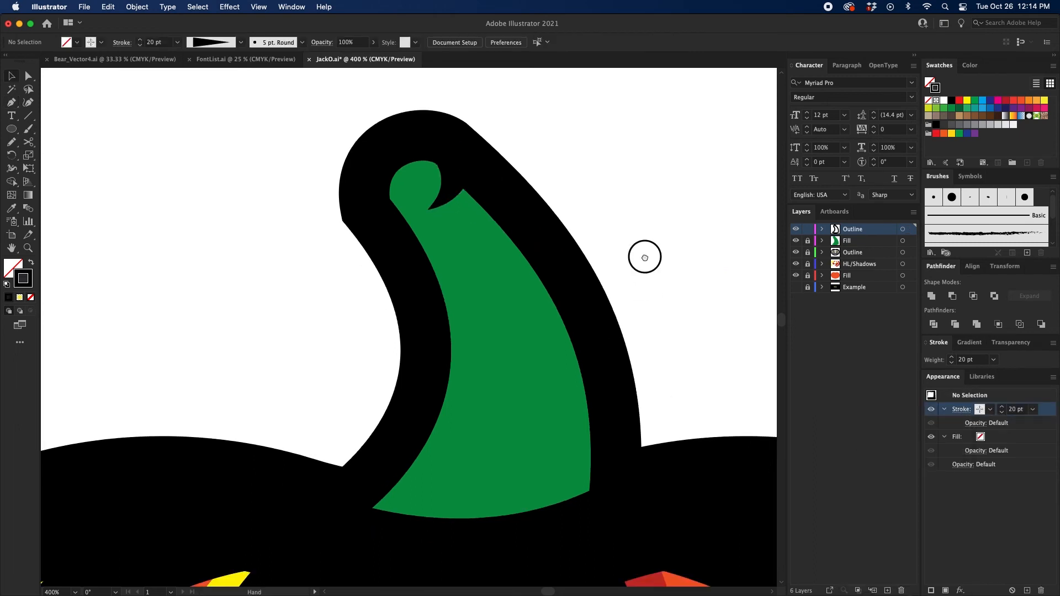
Step: Draw a second curved crease from the first one down the stem's right side, with a 10 pt stroke and a tapering width profile
{"action": "key", "text": "p"}
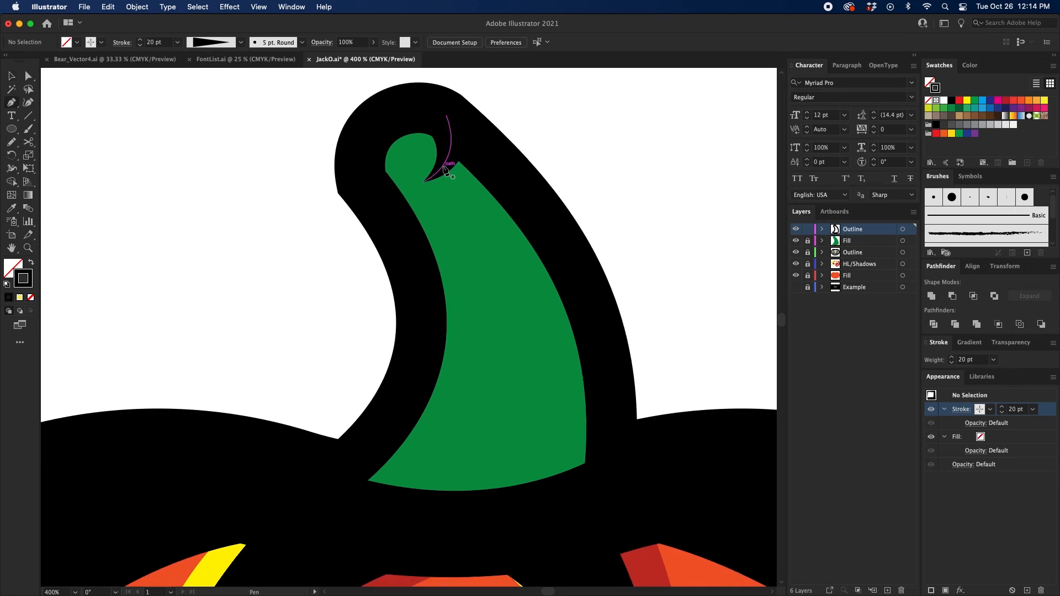
{"action": "left_click", "coordinate": [443, 166]}
{"action": "left_click_drag", "start_coordinate": [497, 238], "coordinate": [513, 283]}
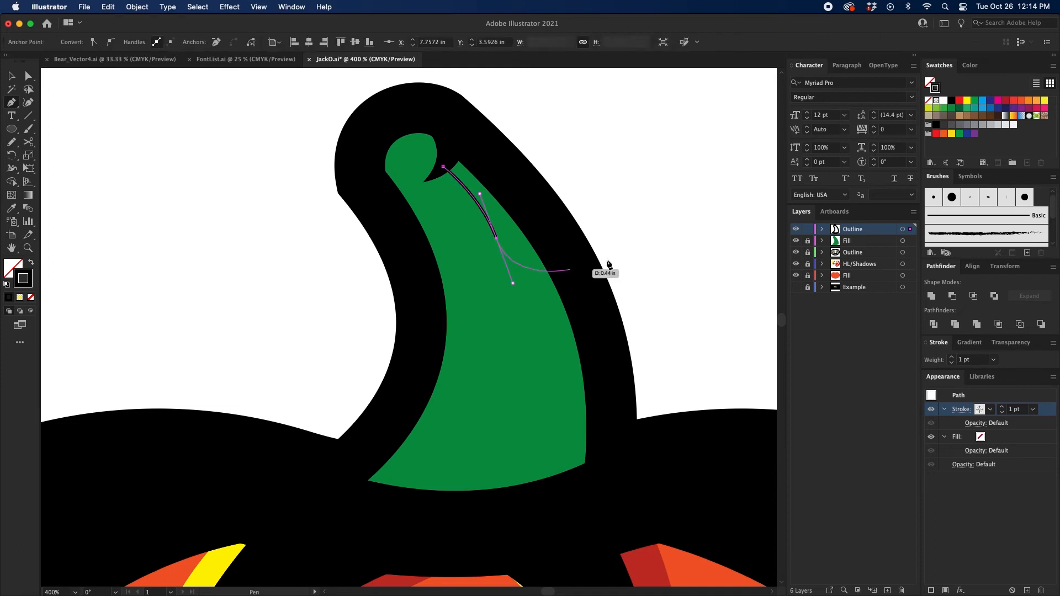
{"action": "left_click", "coordinate": [950, 359]}
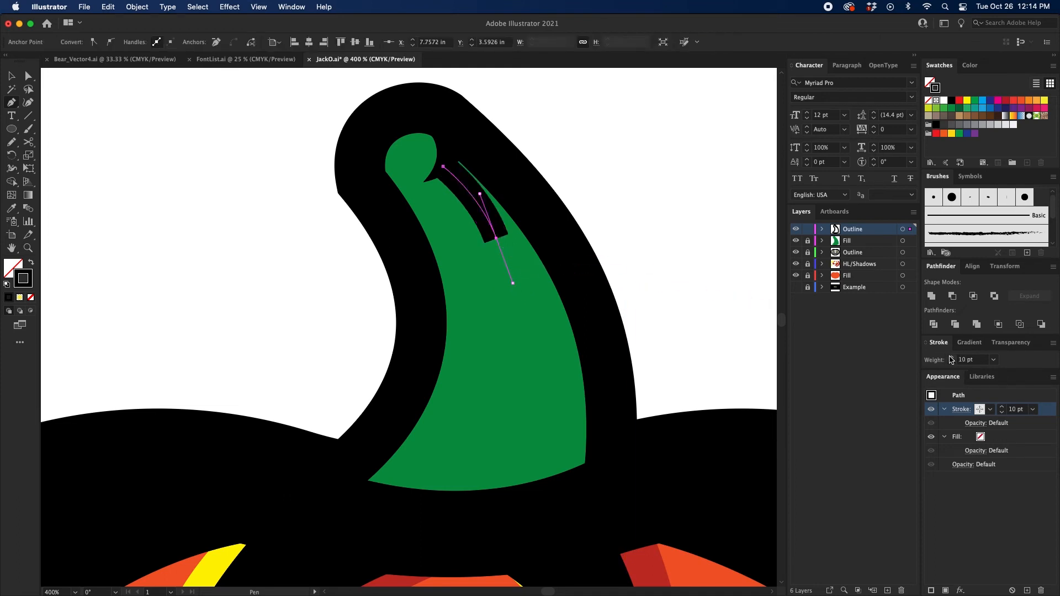
{"action": "left_click", "coordinate": [959, 410]}
{"action": "left_click", "coordinate": [931, 582]}
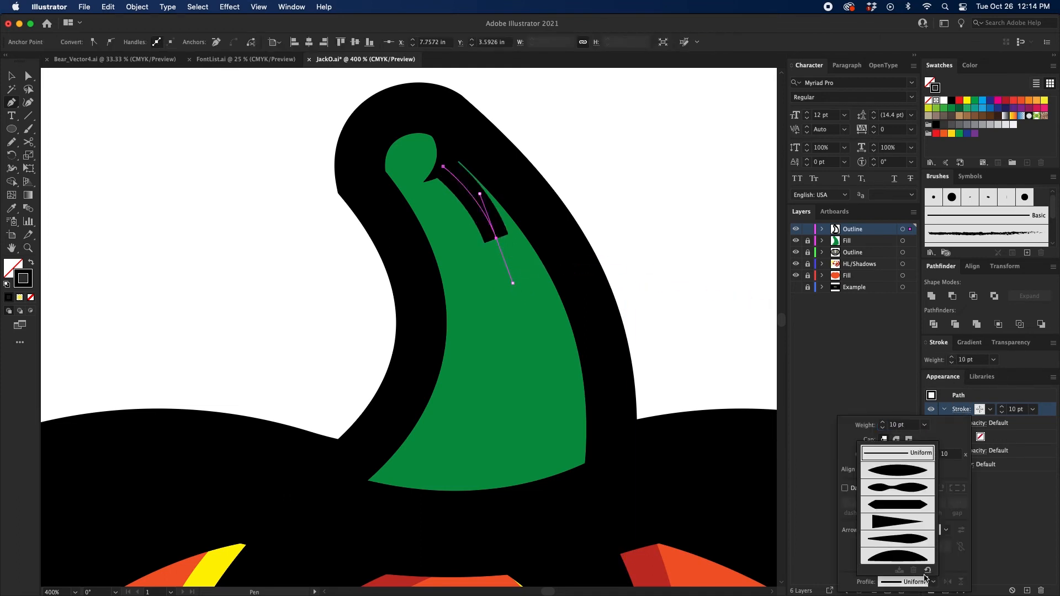
{"action": "left_click", "coordinate": [897, 526]}
{"action": "left_click", "coordinate": [688, 312]}
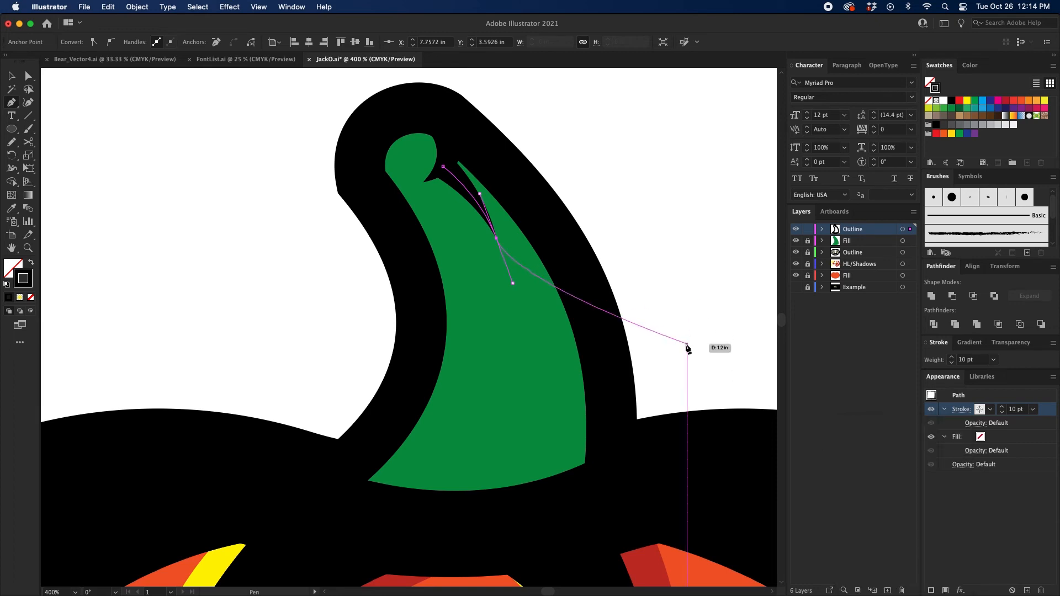
{"action": "left_click", "coordinate": [665, 386], "text": "super"}
Step: Draw a long curved line with the Pen tool from the left part of the stem's base up to its middle
{"action": "scroll", "coordinate": [665, 386], "scroll_direction": "down", "scroll_amount": 2}
{"action": "left_click", "coordinate": [406, 460]}
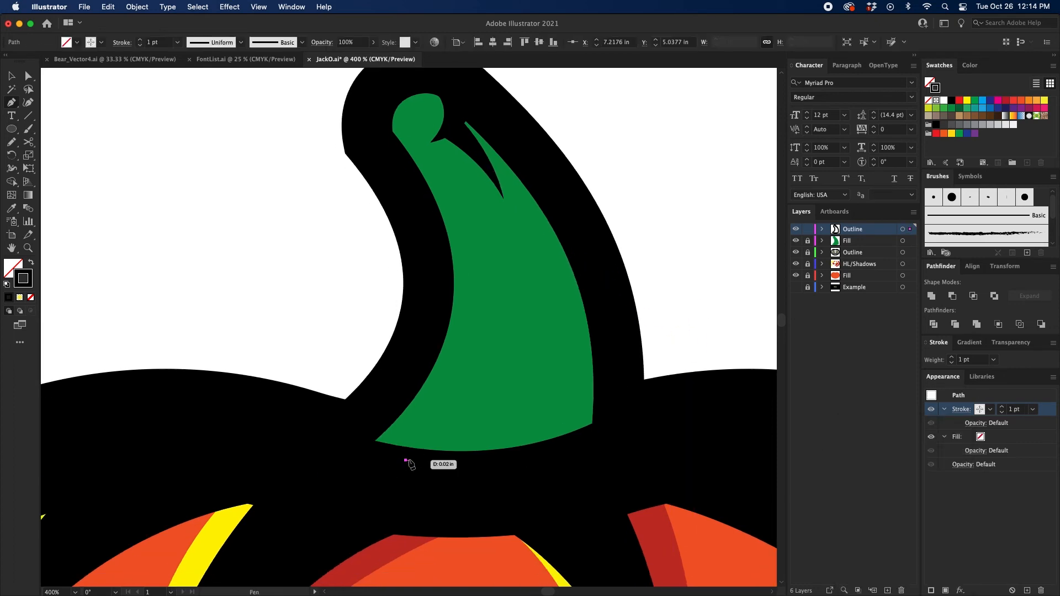
{"action": "left_click", "coordinate": [419, 459]}
{"action": "left_click_drag", "start_coordinate": [480, 392], "coordinate": [464, 433]}
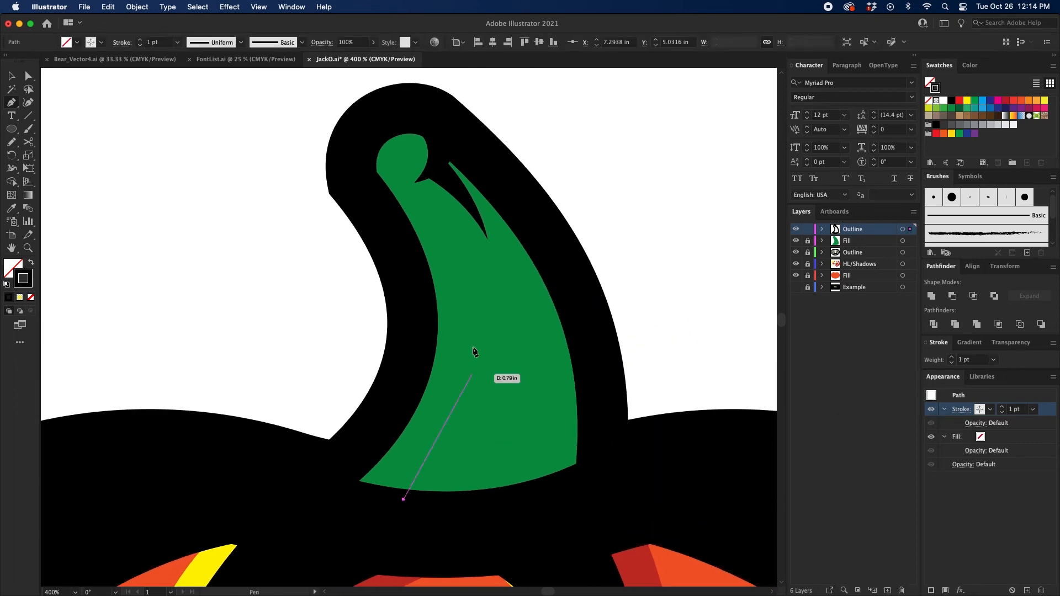
{"action": "left_click_drag", "start_coordinate": [453, 276], "coordinate": [409, 144]}
{"action": "key", "text": "space"}
{"action": "left_click_drag", "start_coordinate": [545, 352], "coordinate": [521, 321]}
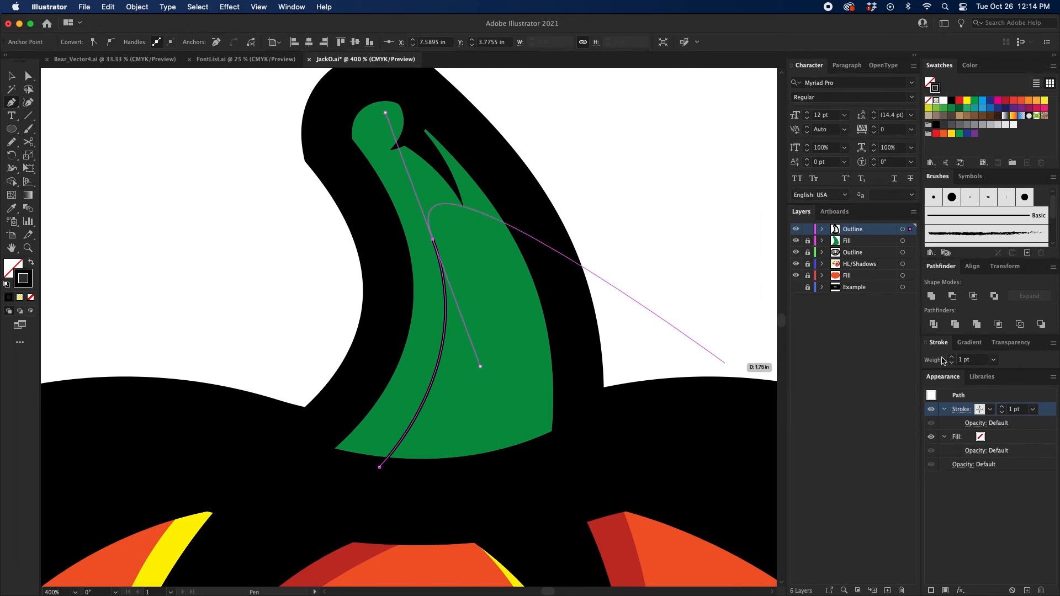
Step: Set the long crease's stroke to 20 pt with a width profile that tapers upward, and deselect it
{"action": "left_click", "coordinate": [949, 356], "text": "shift"}
{"action": "left_click", "coordinate": [950, 356], "text": "shift"}
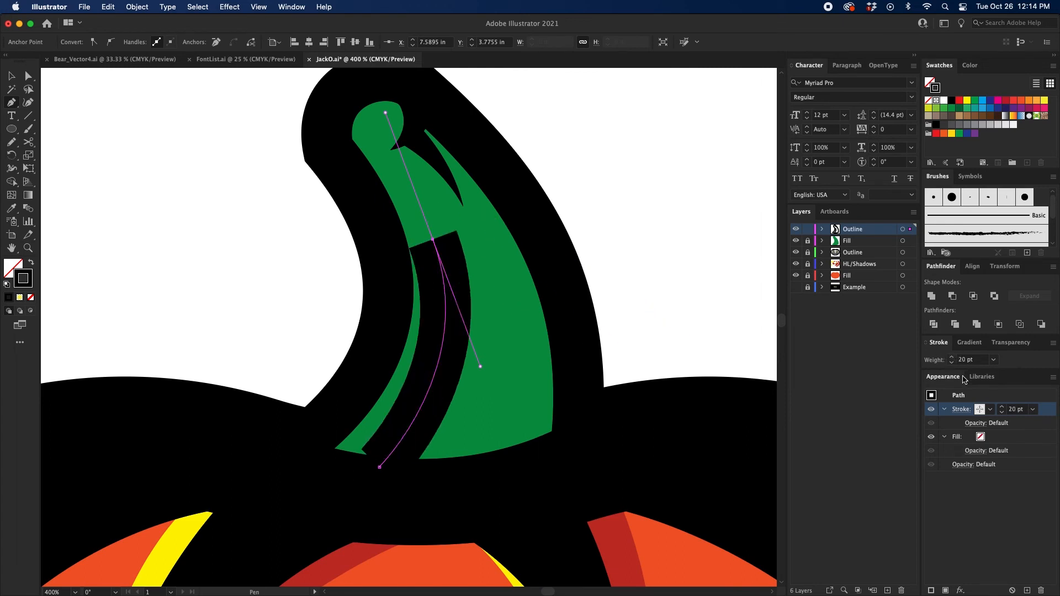
{"action": "left_click", "coordinate": [961, 410]}
{"action": "left_click", "coordinate": [934, 583]}
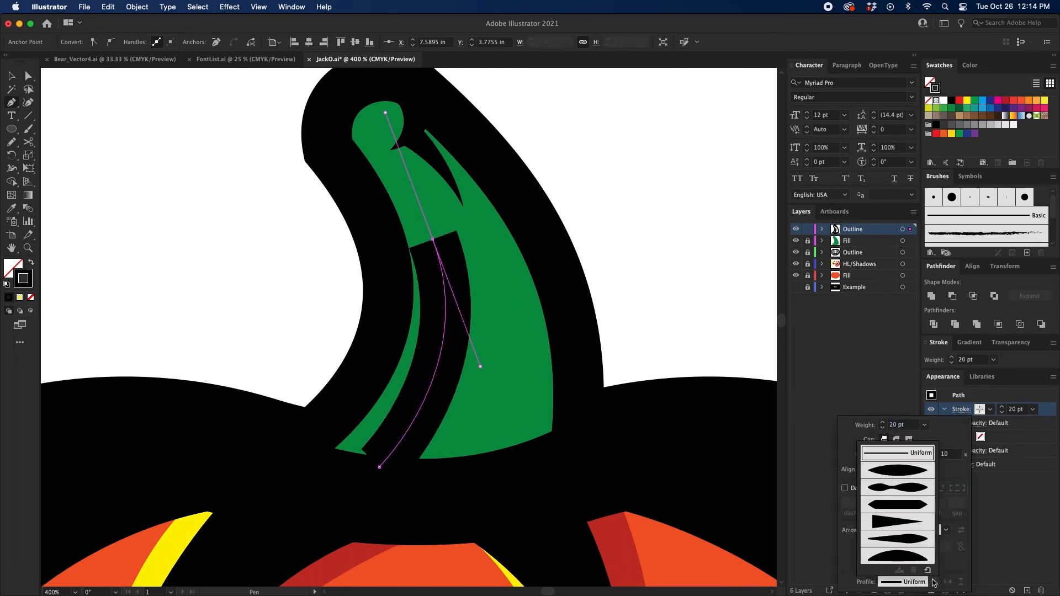
{"action": "left_click", "coordinate": [888, 528]}
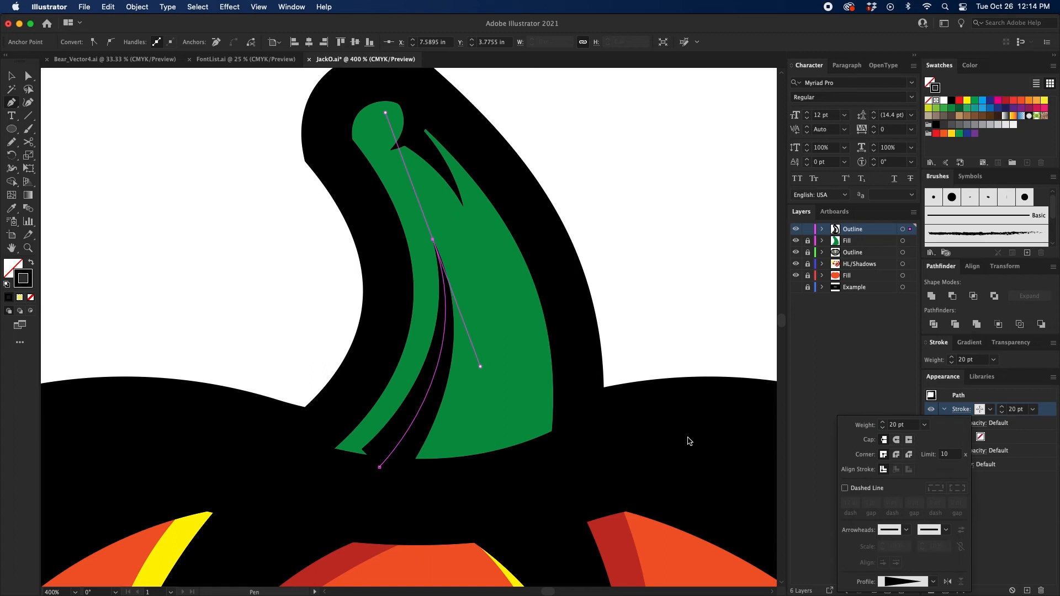
{"action": "key", "text": "a"}
{"action": "left_click", "coordinate": [672, 316]}
{"action": "scroll", "coordinate": [547, 374], "scroll_direction": "down", "scroll_amount": 1}
{"action": "scroll", "coordinate": [546, 375], "scroll_direction": "left", "scroll_amount": 1}
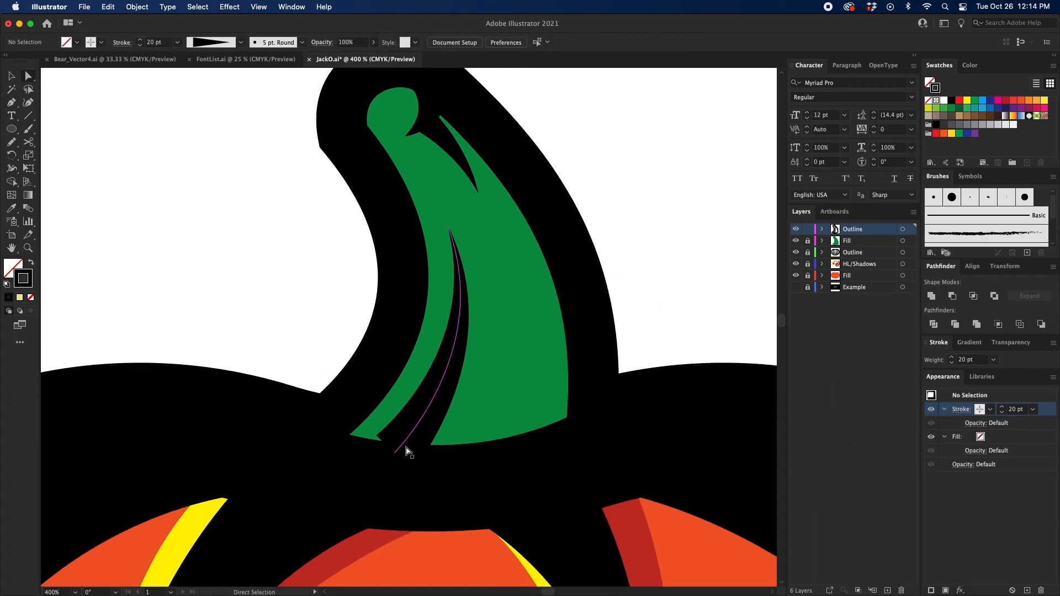
Step: Move the long crease's bottom anchor slightly down and left so its wide end sits inside the black base outline
{"action": "left_click", "coordinate": [396, 453]}
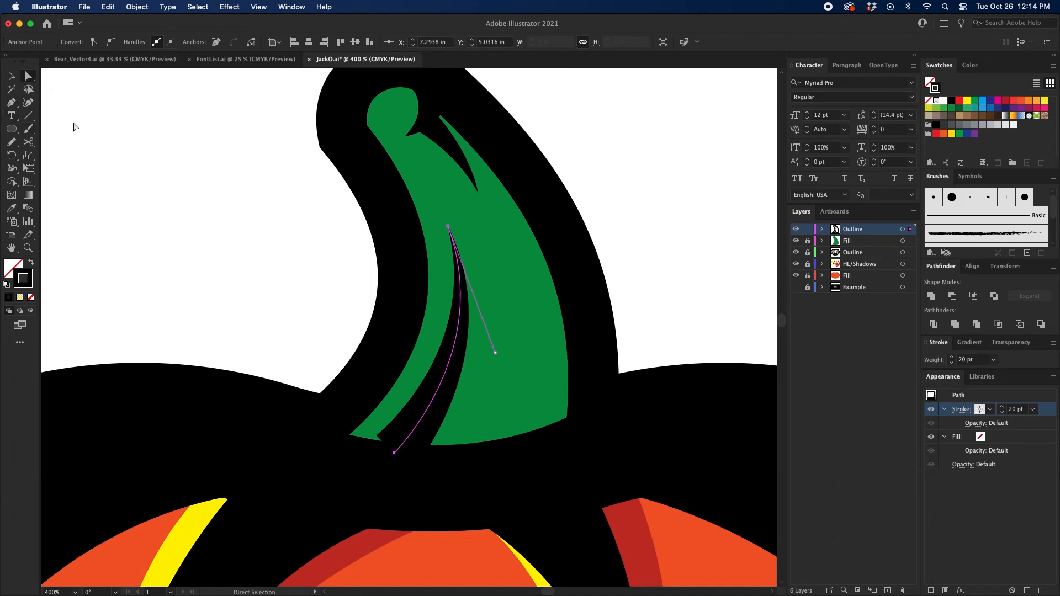
{"action": "left_click", "coordinate": [50, 97]}
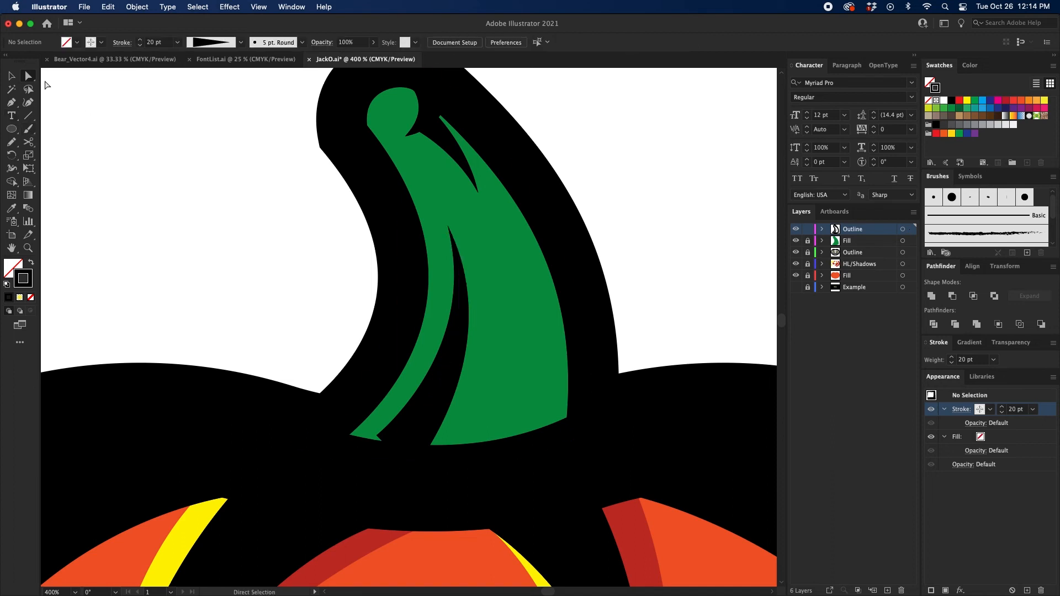
{"action": "left_click", "coordinate": [395, 453]}
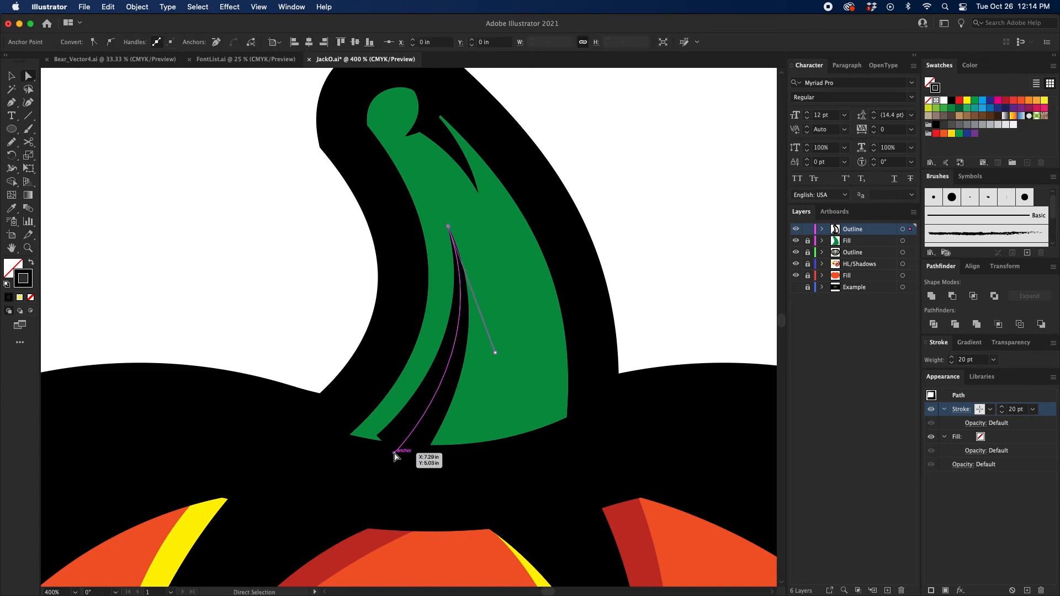
{"action": "left_click_drag", "start_coordinate": [394, 454], "coordinate": [384, 464]}
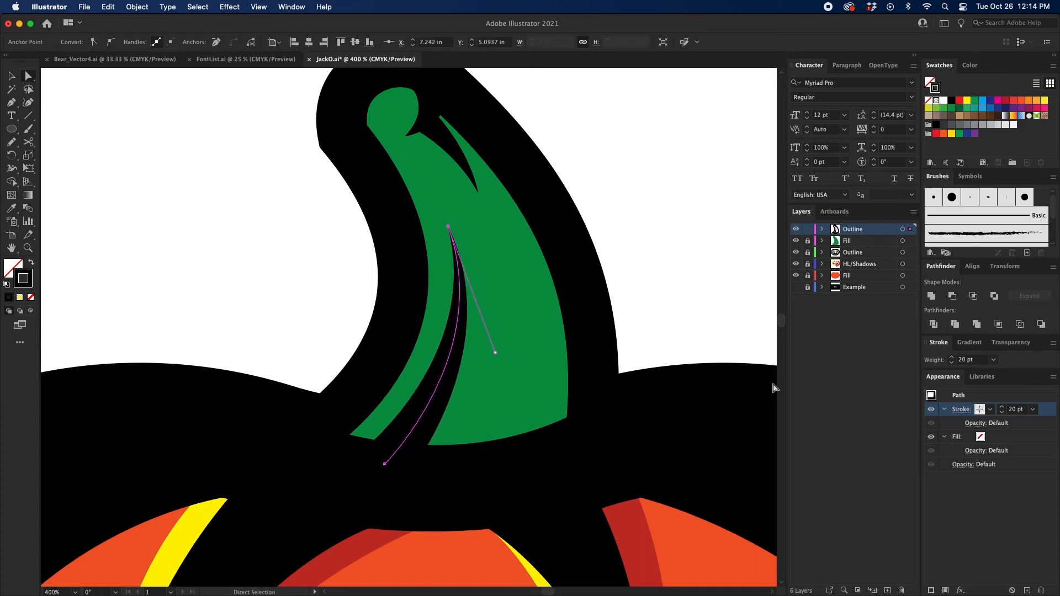
Step: Increase the long crease's stroke weight to 30 pt and deselect it
{"action": "left_click", "coordinate": [952, 358]}
{"action": "key", "text": "v"}
{"action": "left_click", "coordinate": [718, 272]}
{"action": "left_click_drag", "start_coordinate": [703, 267], "coordinate": [688, 267]}
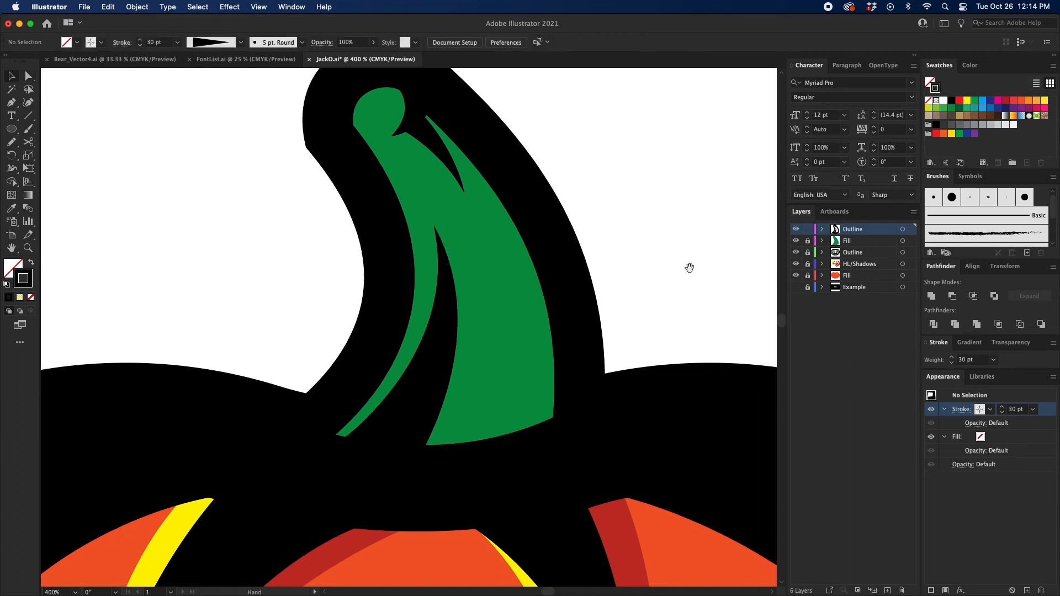
Step: Draw a short curved line with the Pen tool from the right part of the stem's base up into the green
{"action": "key", "text": "p"}
{"action": "left_click", "coordinate": [491, 452]}
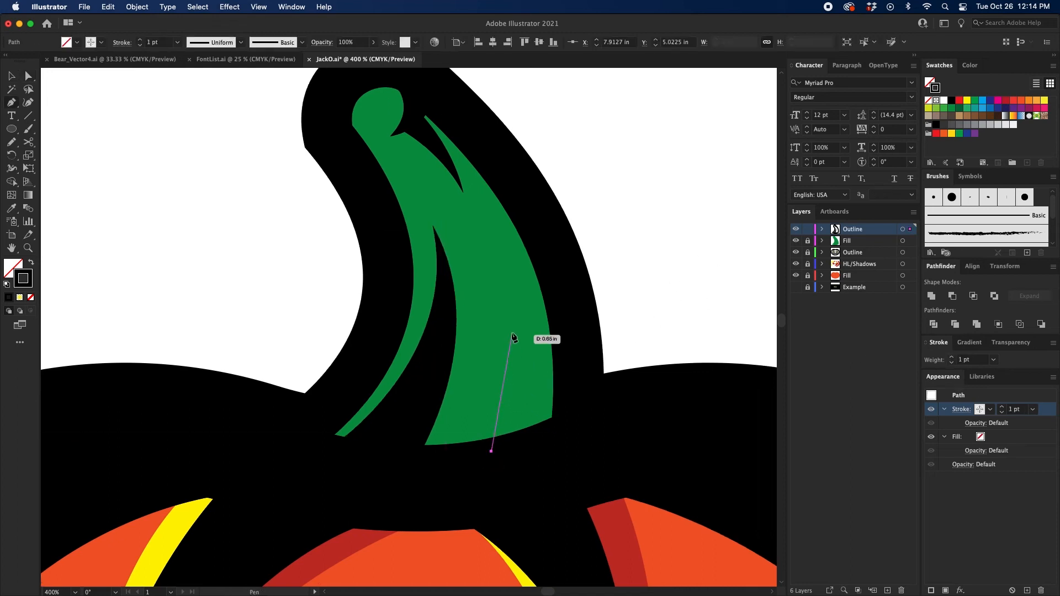
{"action": "left_click_drag", "start_coordinate": [507, 322], "coordinate": [486, 239]}
{"action": "key", "text": "v"}
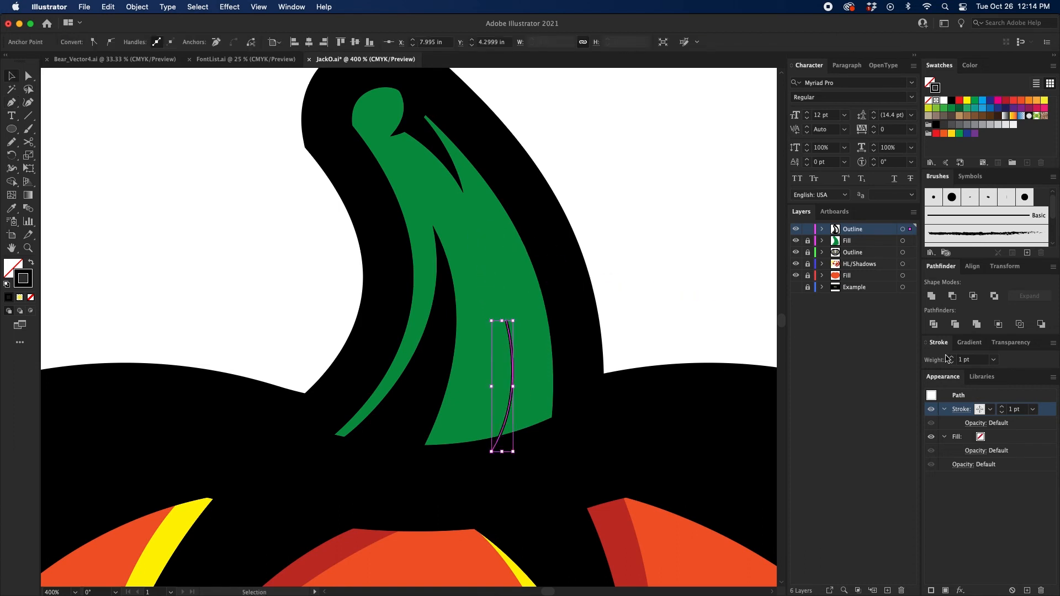
Step: Set the short right crease's stroke to 20 pt with a width profile that tapers upward, and deselect it
{"action": "left_click", "coordinate": [951, 357], "text": "shift"}
{"action": "left_click", "coordinate": [952, 358], "text": "shift"}
{"action": "left_click", "coordinate": [965, 412]}
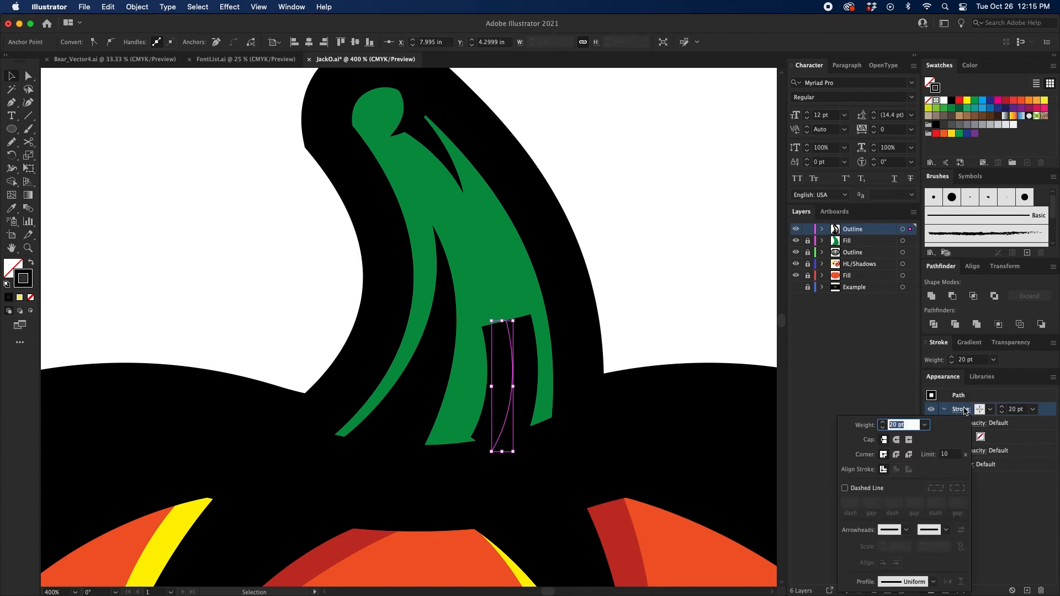
{"action": "left_click", "coordinate": [893, 583]}
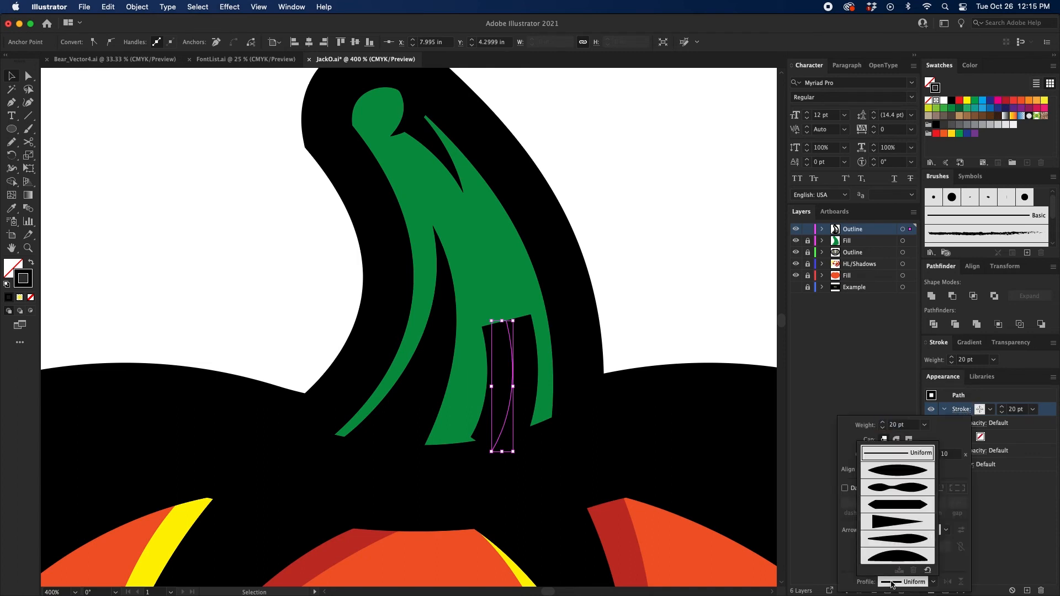
{"action": "left_click", "coordinate": [888, 529]}
{"action": "left_click", "coordinate": [641, 312]}
{"action": "left_click", "coordinate": [640, 312]}
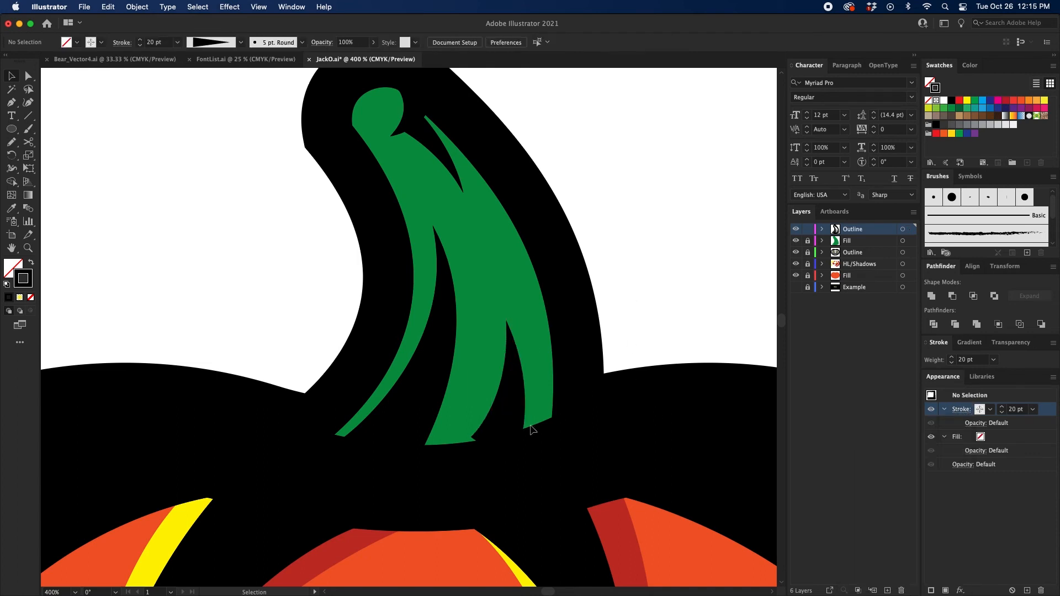
Step: Move the short right crease's bottom anchor slightly down so its wide end sits inside the black base outline
{"action": "key", "text": "a"}
{"action": "left_click", "coordinate": [491, 452]}
{"action": "left_click_drag", "start_coordinate": [491, 451], "coordinate": [490, 464]}
{"action": "key", "text": "v"}
{"action": "left_click", "coordinate": [654, 288]}
Step: Select everything on the stem's Outline layer, expand its appearance, and expand the fill and stroke into shapes
{"action": "left_click", "coordinate": [904, 229]}
{"action": "key", "text": "super+minus"}
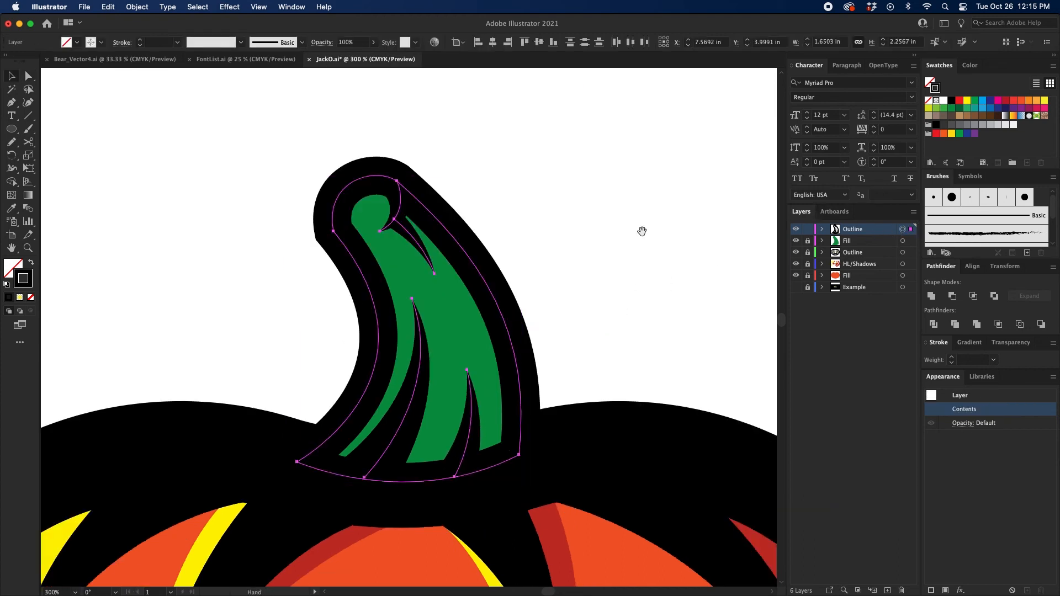
{"action": "scroll", "coordinate": [390, 113], "scroll_direction": "down", "scroll_amount": 1}
{"action": "left_click", "coordinate": [143, 7]}
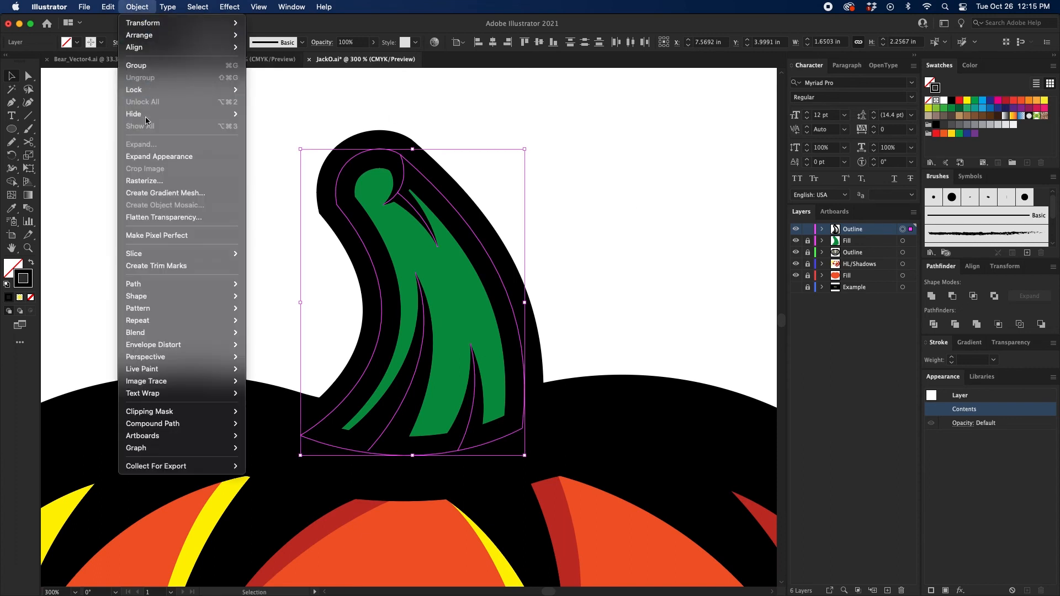
{"action": "left_click", "coordinate": [148, 154]}
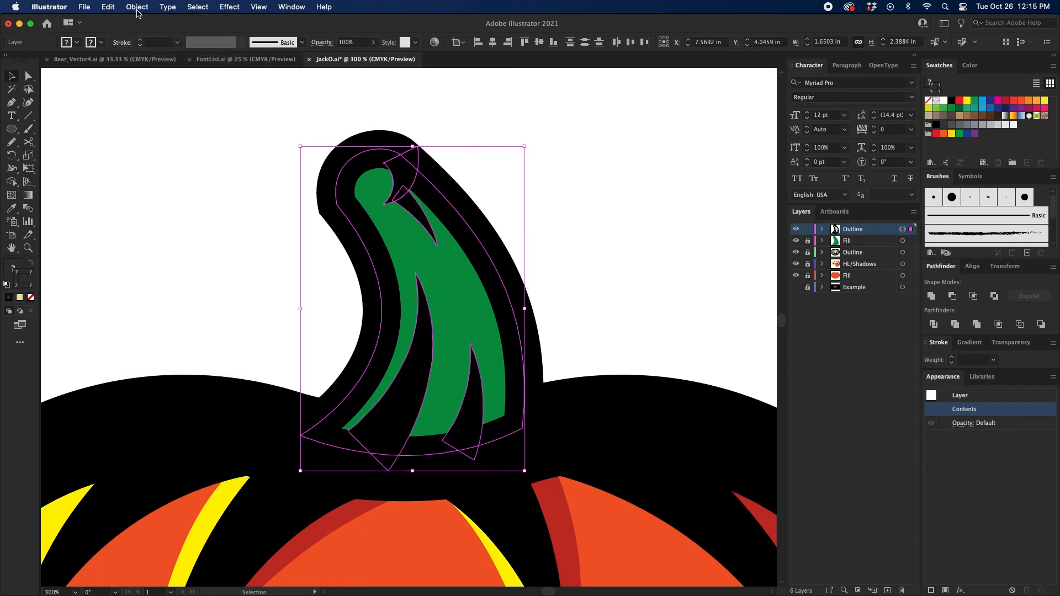
{"action": "left_click", "coordinate": [137, 7]}
{"action": "left_click", "coordinate": [150, 144]}
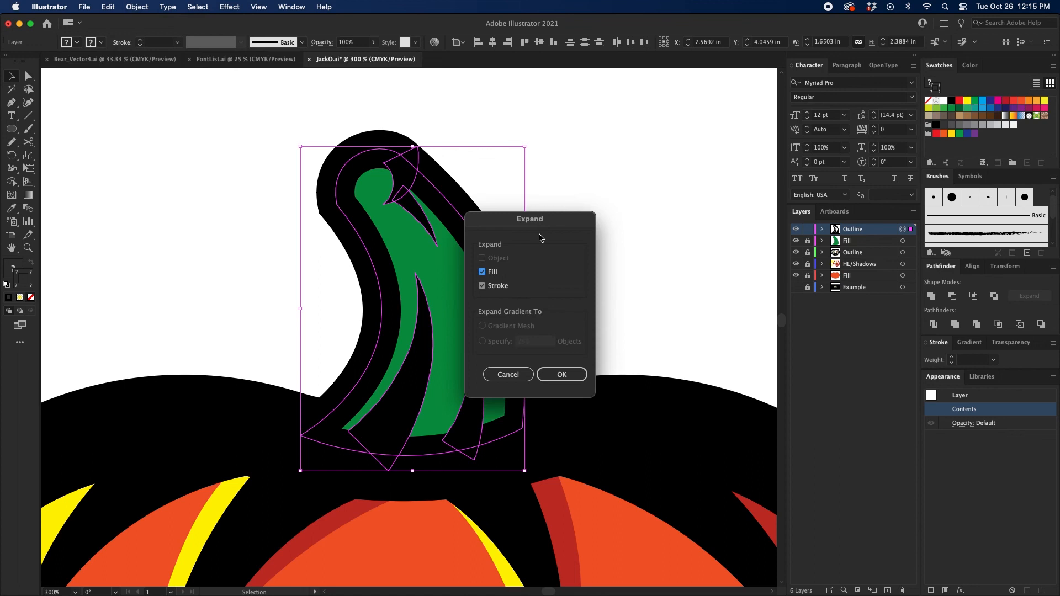
{"action": "left_click", "coordinate": [562, 375]}
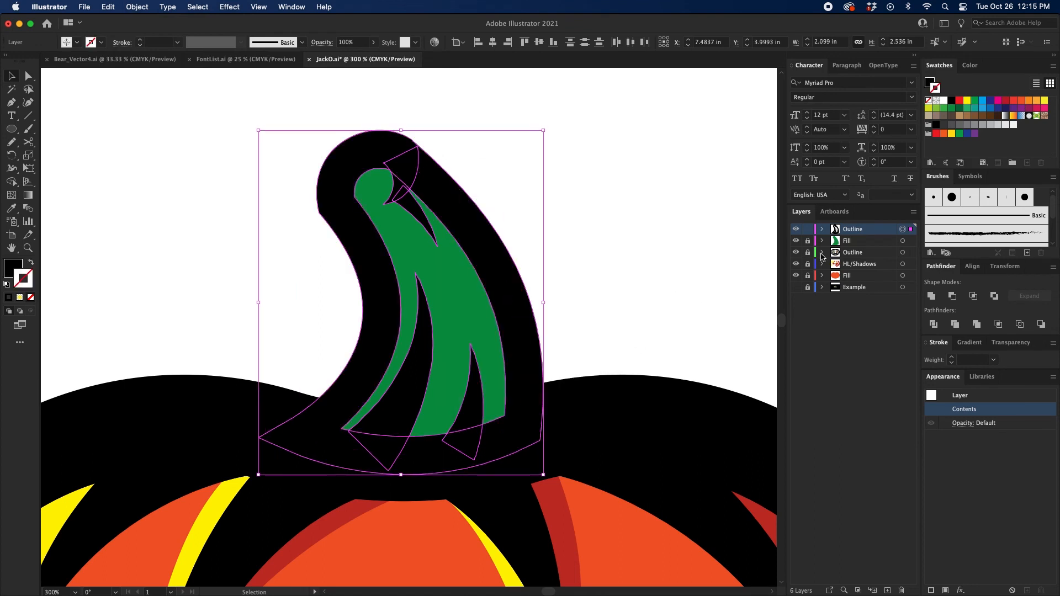
Step: Lock the stem's Outline layer and add a layer named HL/Shadows between it and the stem's Fill layer
{"action": "left_click", "coordinate": [822, 229]}
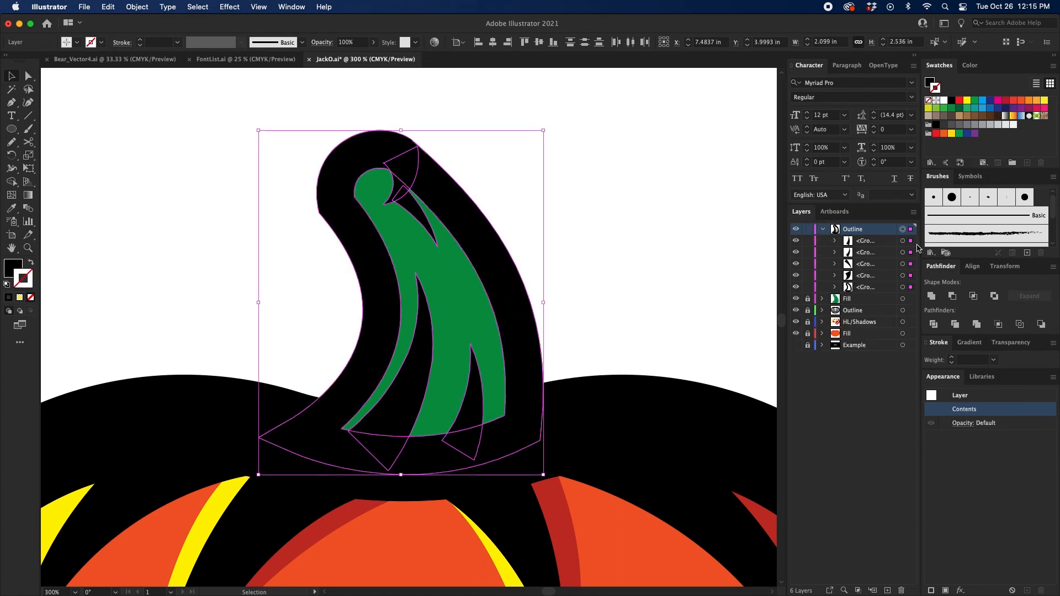
{"action": "left_click", "coordinate": [822, 230]}
{"action": "left_click", "coordinate": [808, 230]}
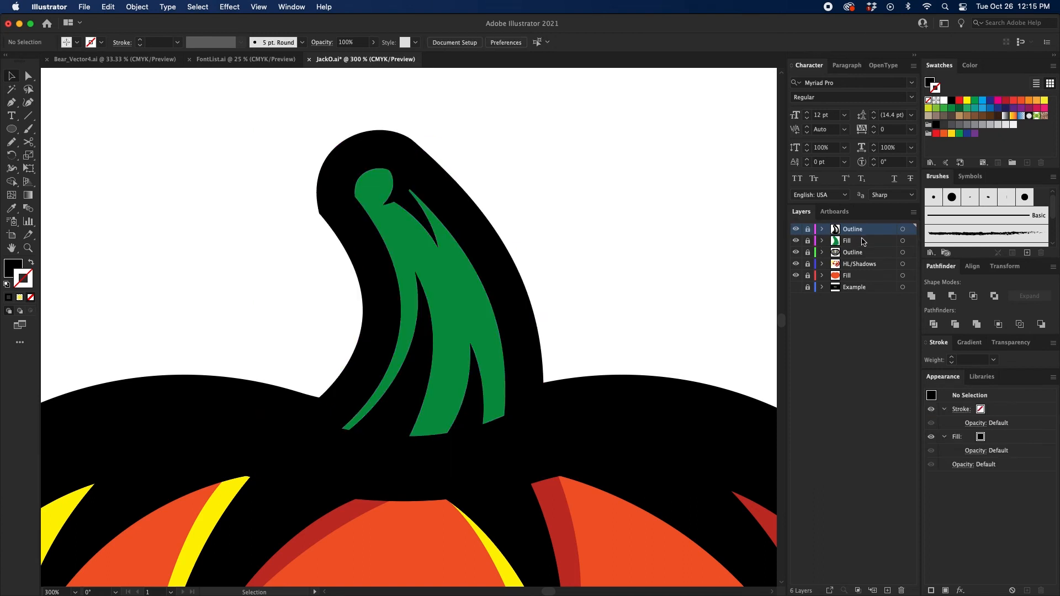
{"action": "left_click", "coordinate": [888, 591]}
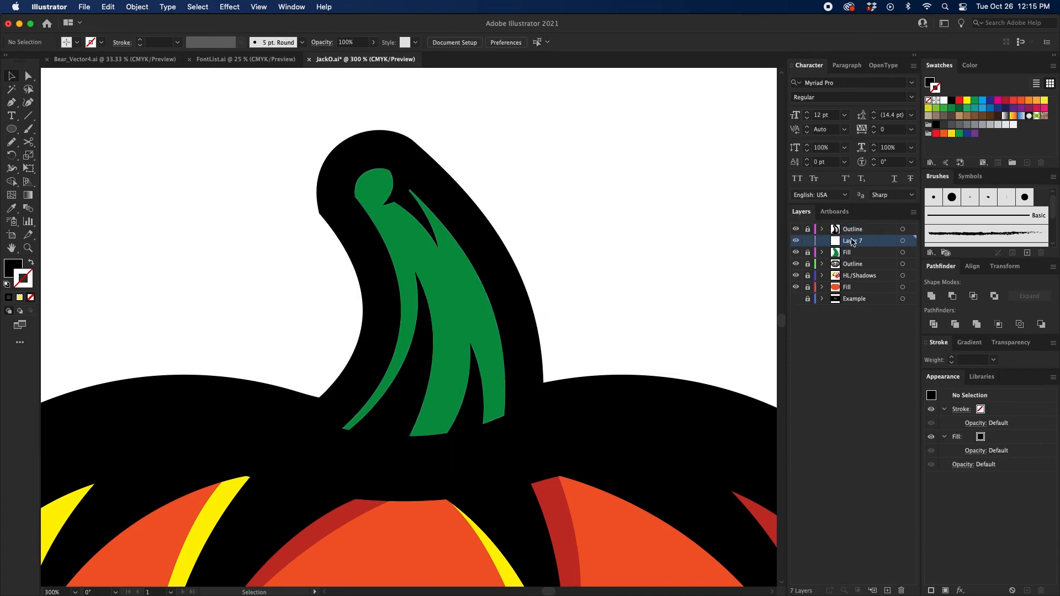
{"action": "double_click", "coordinate": [852, 241]}
{"action": "type", "text": "HL/Shadows"}
{"action": "key", "text": "Return"}
Step: Start a shadow path with the Pen tool at the upper crease's tip and curve it down the stem's right side
{"action": "left_click_drag", "start_coordinate": [506, 248], "coordinate": [509, 234]}
{"action": "key", "text": "super+="}
{"action": "key", "text": "p"}
{"action": "mouse_move", "coordinate": [431, 227]}
{"action": "left_mouse_down"}
{"action": "mouse_move", "coordinate": [428, 247]}
{"action": "mouse_move", "coordinate": [429, 228]}
{"action": "left_mouse_up"}
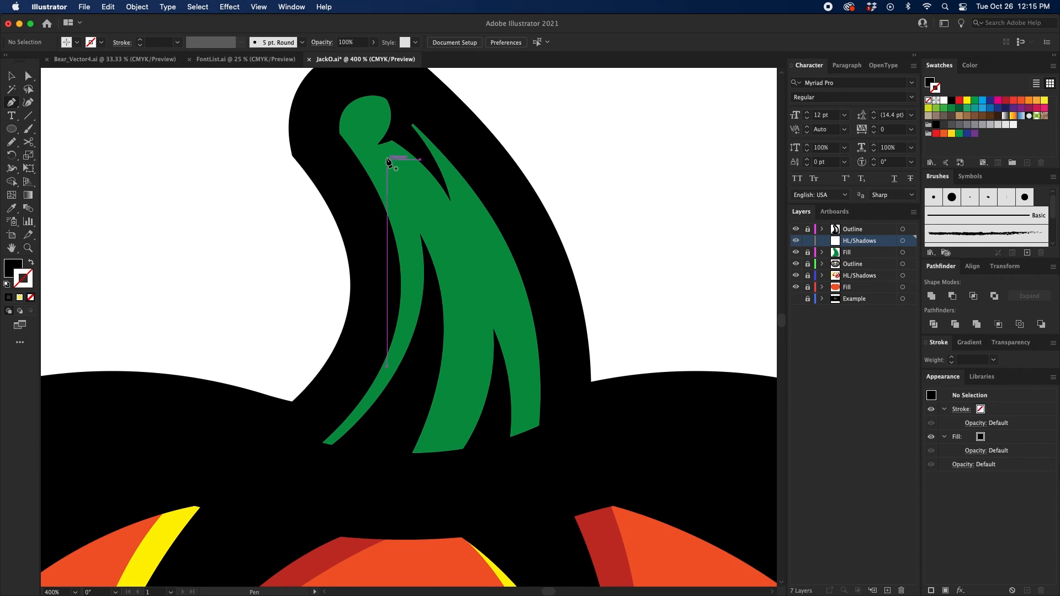
{"action": "left_click_drag", "start_coordinate": [388, 161], "coordinate": [381, 189]}
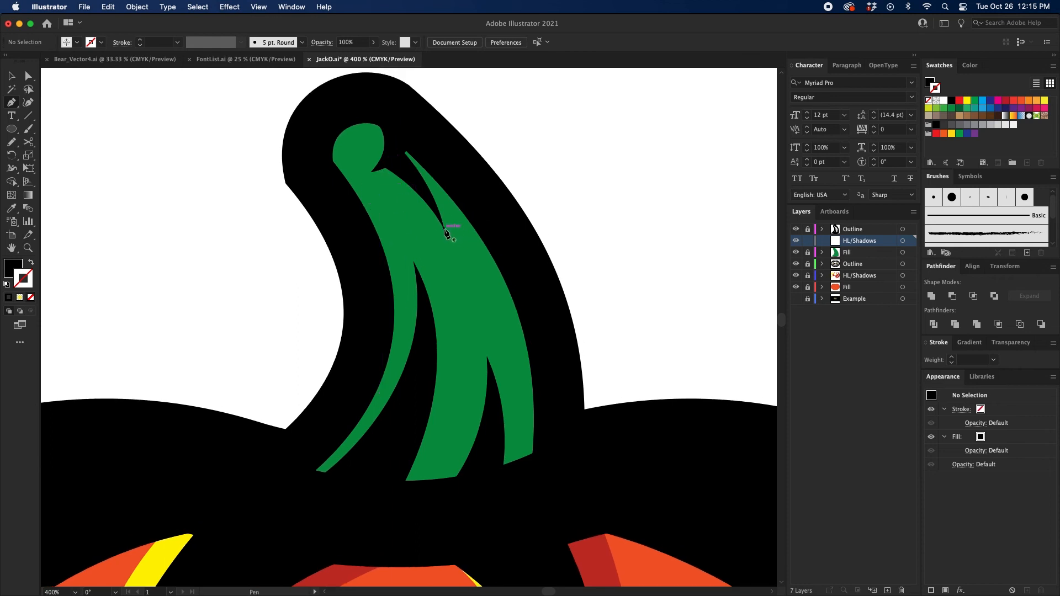
{"action": "left_click_drag", "start_coordinate": [445, 228], "coordinate": [441, 193]}
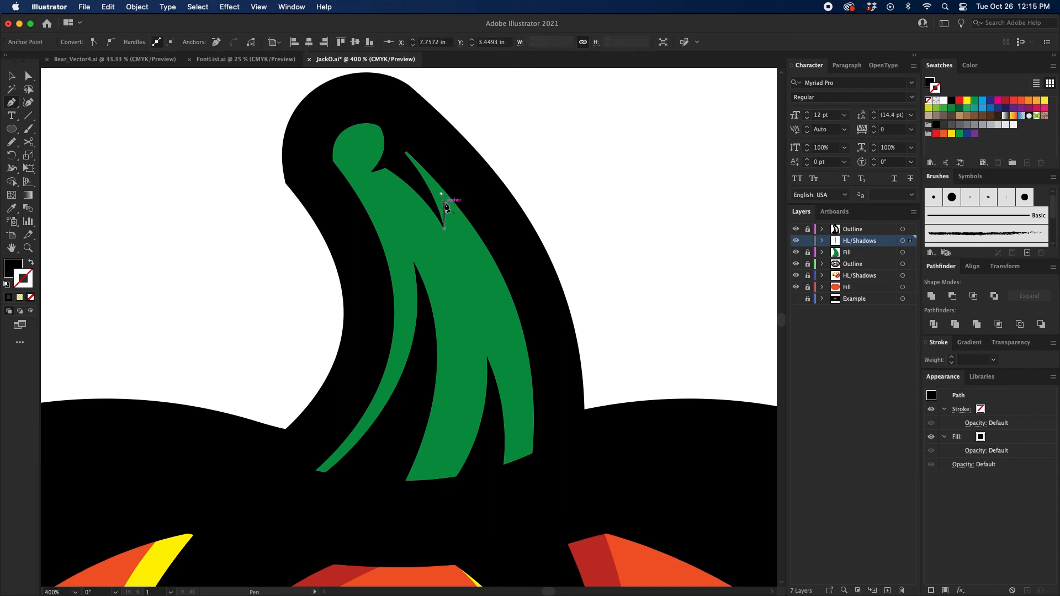
{"action": "scroll", "coordinate": [509, 296], "scroll_direction": "down", "scroll_amount": 5}
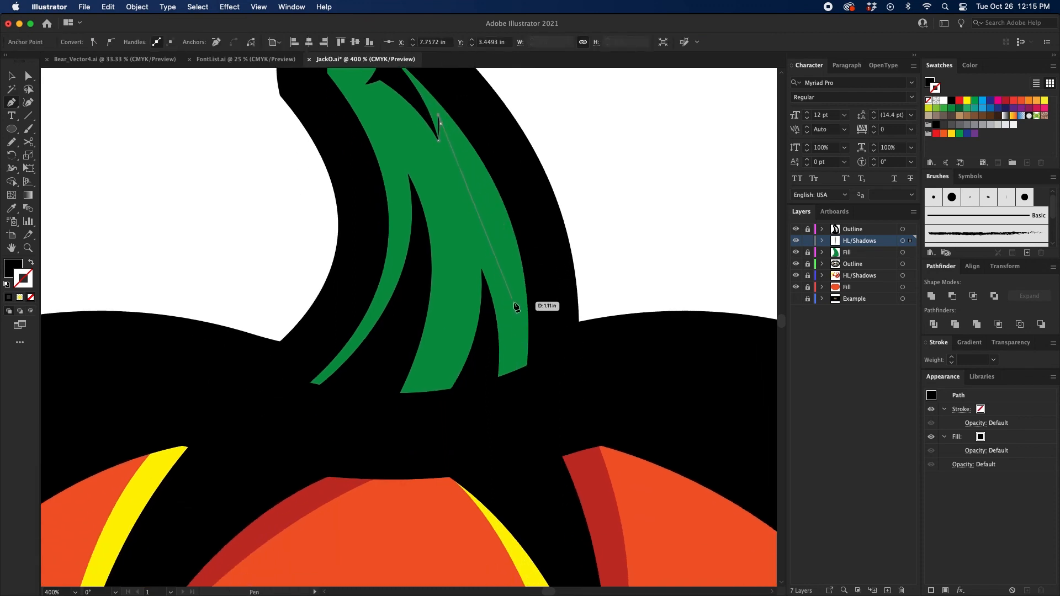
{"action": "left_click_drag", "start_coordinate": [514, 302], "coordinate": [505, 406]}
Step: Continue the shadow path in curved spikes above the short crease, down to the base and up to the long crease's tip
{"action": "scroll", "coordinate": [512, 314], "scroll_direction": "up", "scroll_amount": 3}
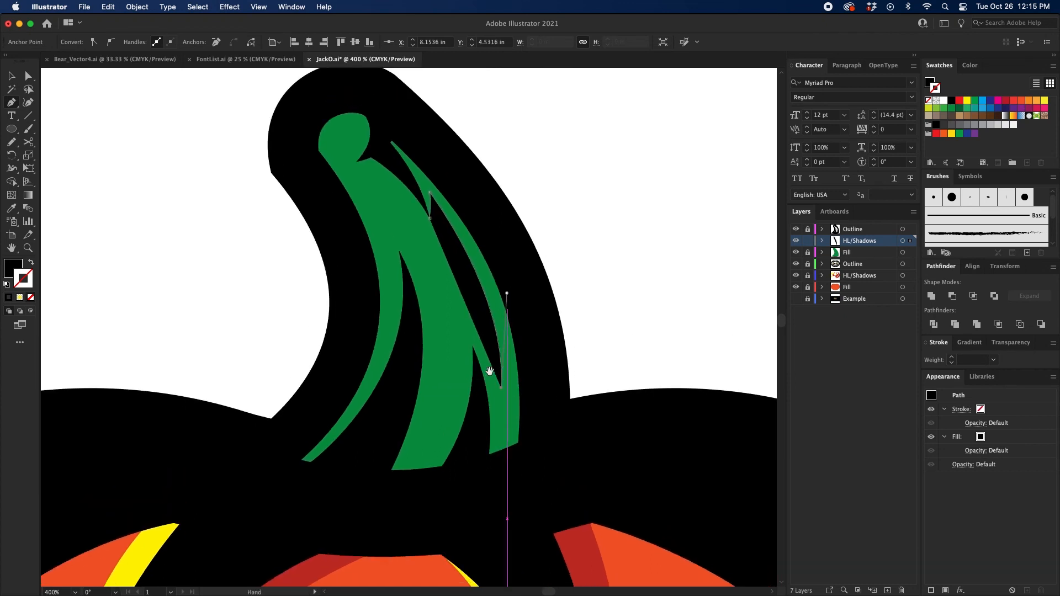
{"action": "left_click_drag", "start_coordinate": [458, 290], "coordinate": [420, 253]}
{"action": "left_click", "coordinate": [459, 294]}
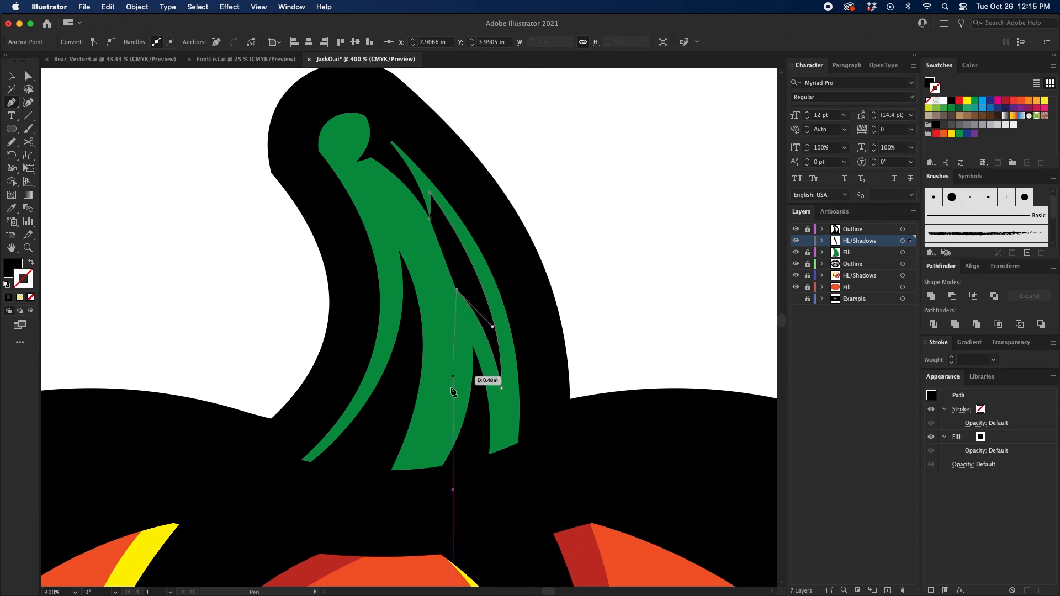
{"action": "left_click_drag", "start_coordinate": [429, 445], "coordinate": [371, 503]}
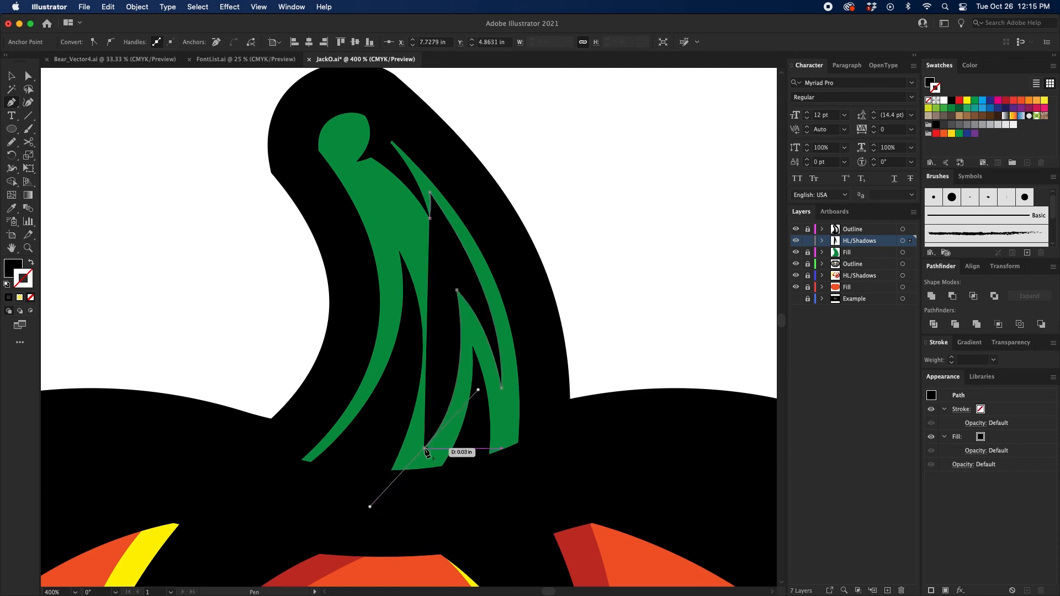
{"action": "left_click", "coordinate": [424, 447]}
{"action": "left_click_drag", "start_coordinate": [400, 252], "coordinate": [335, 160]}
{"action": "left_click_drag", "start_coordinate": [403, 287], "coordinate": [411, 296]}
{"action": "left_click", "coordinate": [388, 414]}
{"action": "key", "text": "super+z"}
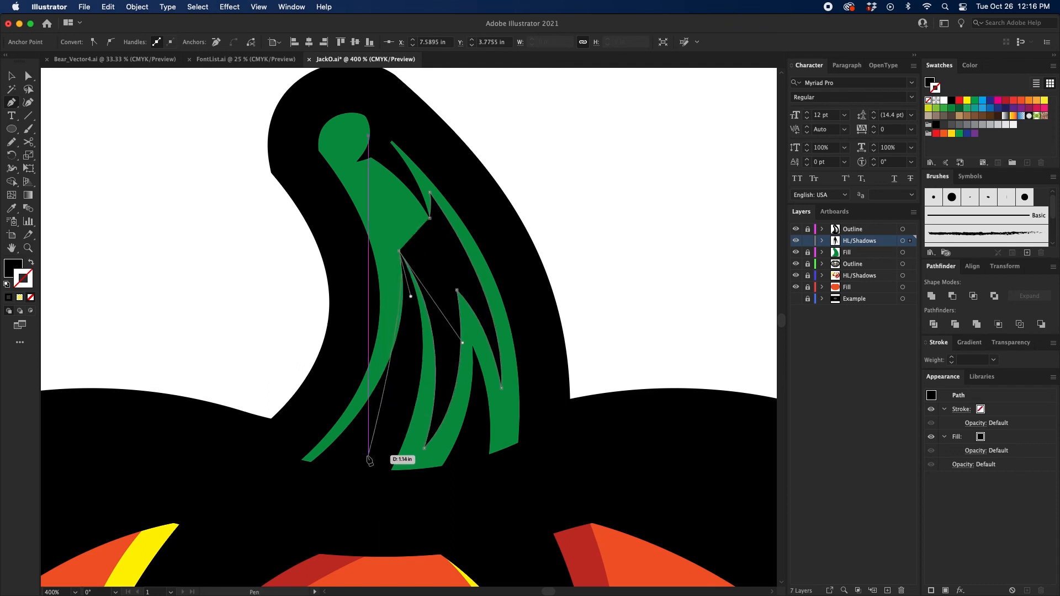
Step: Run the shadow path down the long crease, along the base and up inside the black right outline, closing it at its start
{"action": "left_click_drag", "start_coordinate": [375, 449], "coordinate": [327, 520]}
{"action": "left_click", "coordinate": [361, 506]}
{"action": "left_click", "coordinate": [533, 459]}
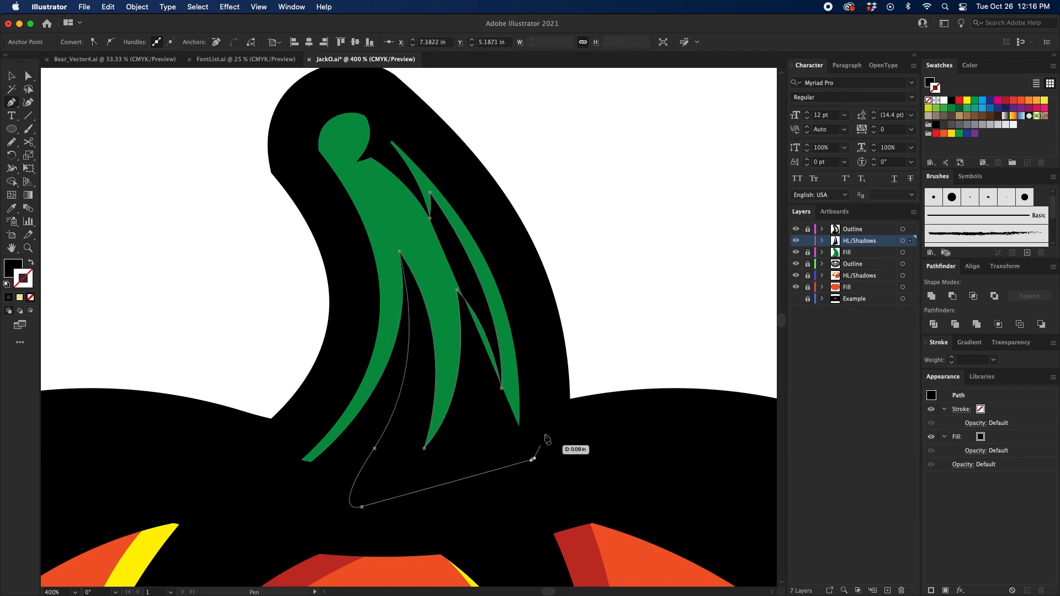
{"action": "left_click_drag", "start_coordinate": [544, 411], "coordinate": [542, 387]}
{"action": "left_click_drag", "start_coordinate": [519, 268], "coordinate": [504, 244]}
{"action": "left_click_drag", "start_coordinate": [490, 216], "coordinate": [470, 189]}
{"action": "left_click_drag", "start_coordinate": [430, 140], "coordinate": [409, 123]}
{"action": "left_click", "coordinate": [382, 120]}
{"action": "left_click", "coordinate": [379, 149]}
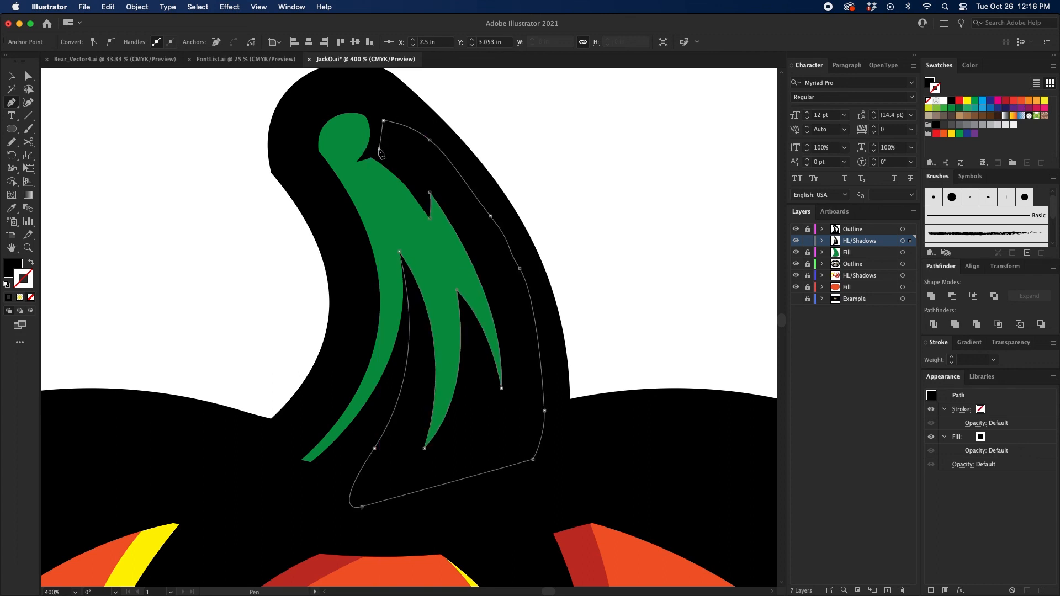
{"action": "left_click_drag", "start_coordinate": [429, 218], "coordinate": [440, 262]}
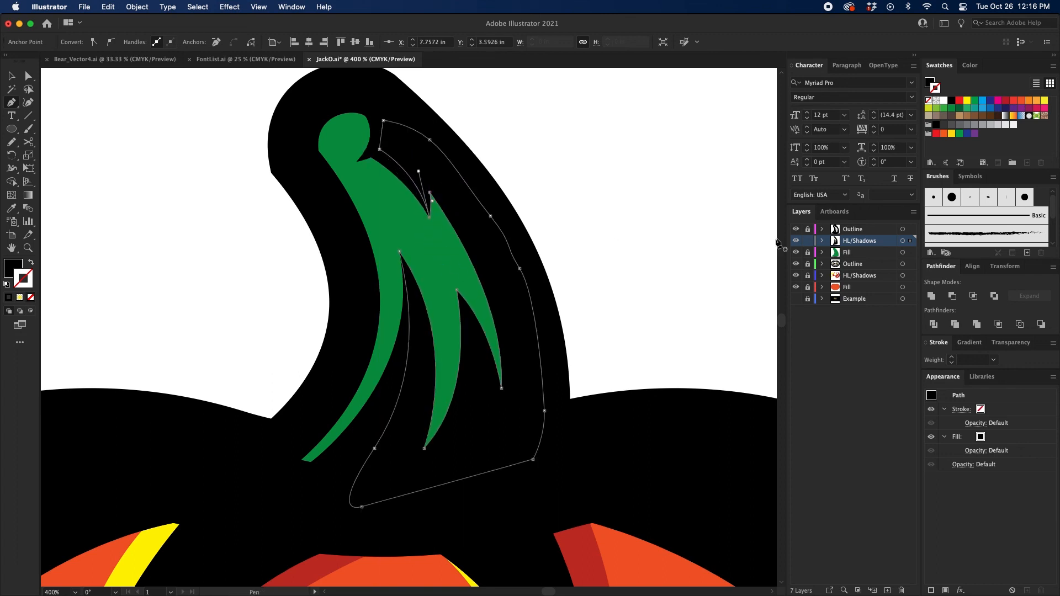
Step: Fill the stem's shadow shape with dark green, remove its stroke, and deselect it
{"action": "left_click", "coordinate": [959, 109]}
{"action": "key", "text": "shift+x"}
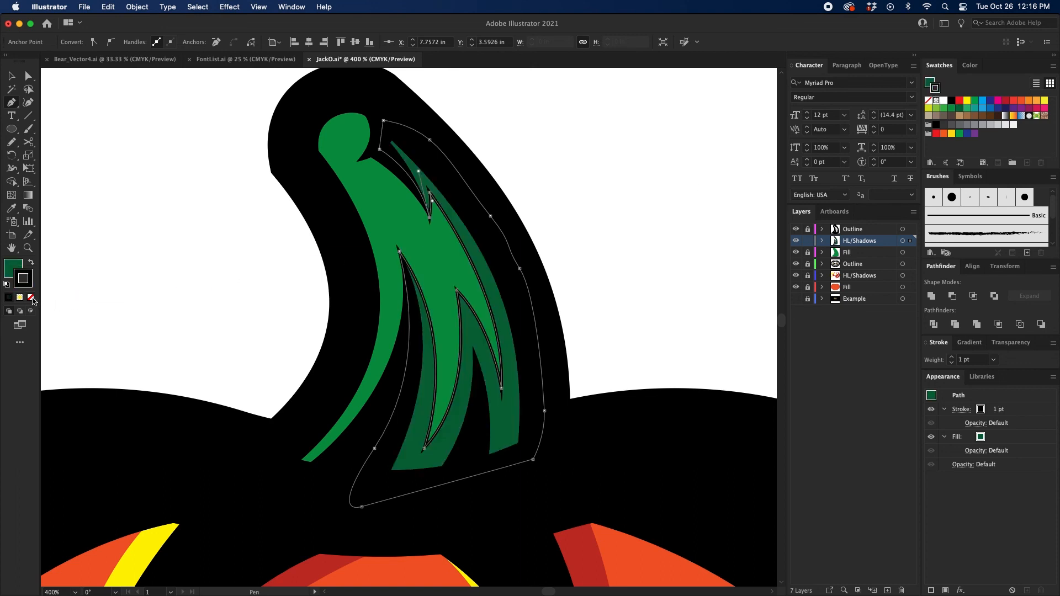
{"action": "left_click", "coordinate": [31, 298]}
{"action": "key", "text": "v"}
{"action": "left_click", "coordinate": [658, 260]}
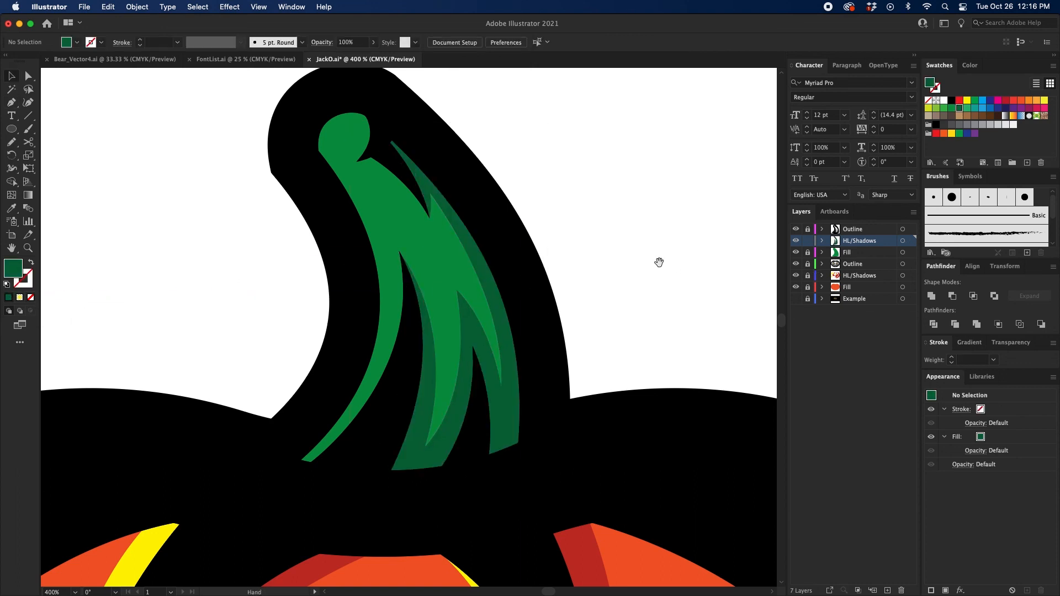
Step: Draw a highlight's inner edge with the Pen tool from the stem's rounded top through the notch and down its left strip
{"action": "key", "text": "p"}
{"action": "scroll", "coordinate": [568, 199], "scroll_direction": "up", "scroll_amount": 2}
{"action": "scroll", "coordinate": [567, 199], "scroll_direction": "left", "scroll_amount": 2}
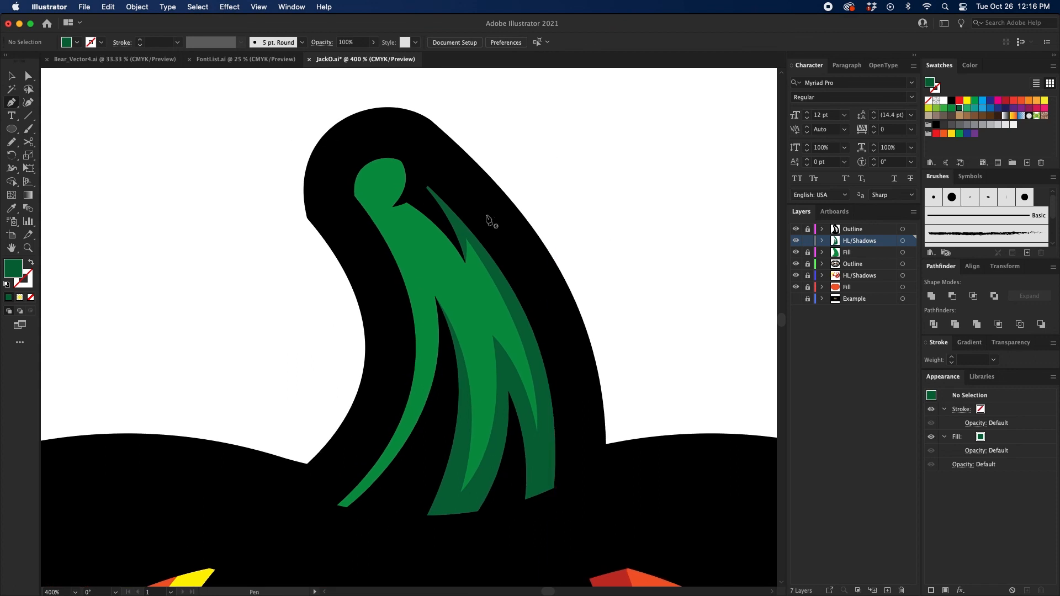
{"action": "key", "text": "space"}
{"action": "left_click_drag", "start_coordinate": [390, 164], "coordinate": [398, 167]}
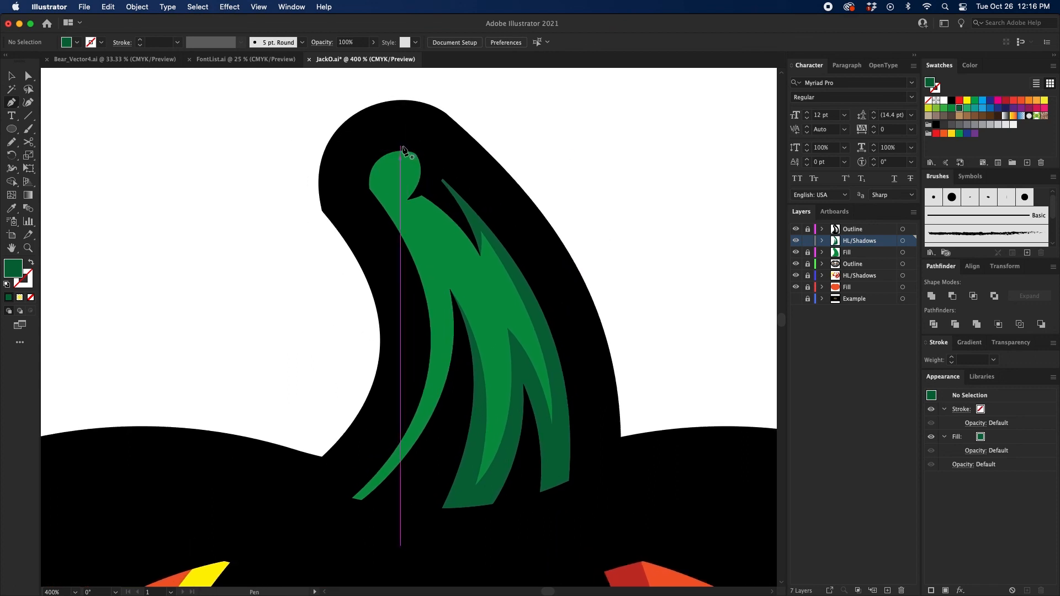
{"action": "left_click", "coordinate": [400, 146]}
{"action": "left_click", "coordinate": [398, 201]}
{"action": "left_click_drag", "start_coordinate": [398, 201], "coordinate": [395, 232]}
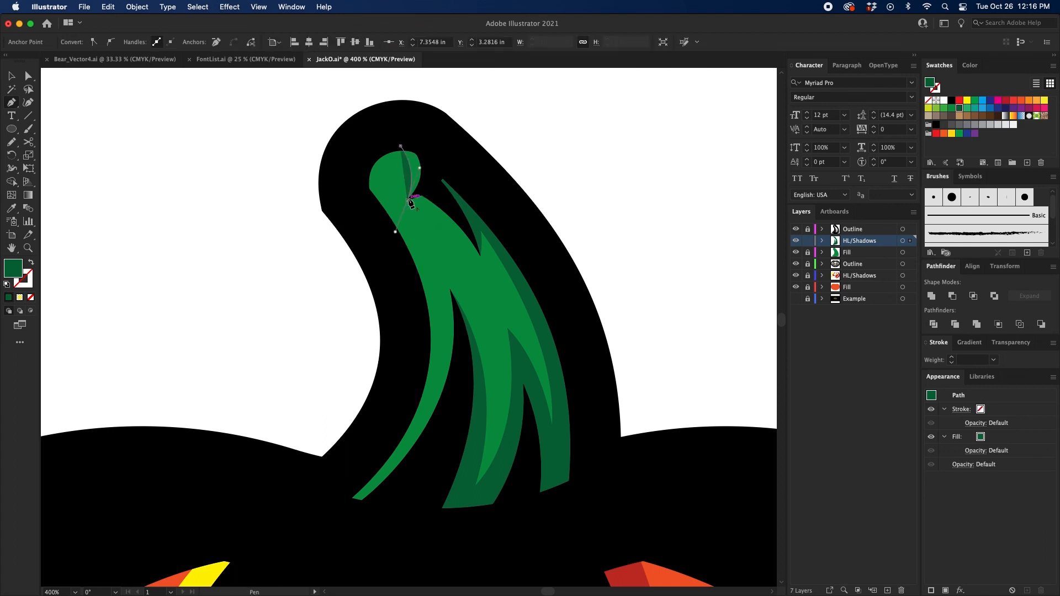
{"action": "left_click_drag", "start_coordinate": [396, 232], "coordinate": [430, 236]}
{"action": "scroll", "coordinate": [457, 262], "scroll_direction": "down", "scroll_amount": 4}
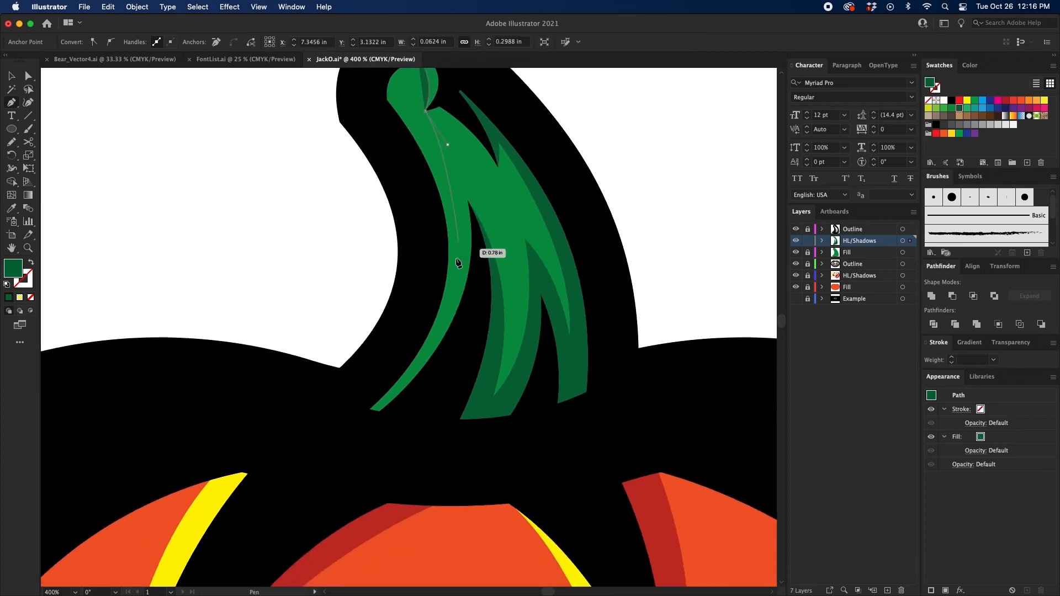
{"action": "left_click_drag", "start_coordinate": [439, 307], "coordinate": [427, 245]}
Step: Close the highlight shape by running its path up inside the black left outline and around the stem's rounded top
{"action": "left_click_drag", "start_coordinate": [423, 244], "coordinate": [423, 306]}
{"action": "left_click_drag", "start_coordinate": [408, 224], "coordinate": [393, 195]}
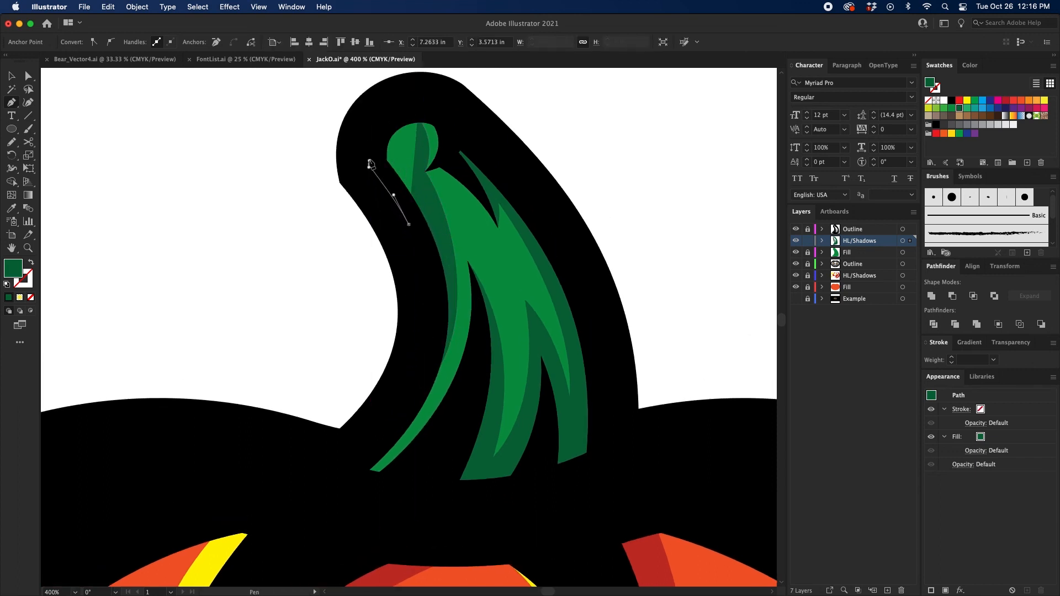
{"action": "left_click", "coordinate": [369, 165]}
{"action": "left_click", "coordinate": [378, 130]}
{"action": "left_click_drag", "start_coordinate": [403, 114], "coordinate": [413, 114]}
{"action": "left_click", "coordinate": [417, 118]}
Step: Fill the stem's left highlight shape with light green and deselect it
{"action": "key", "text": "v"}
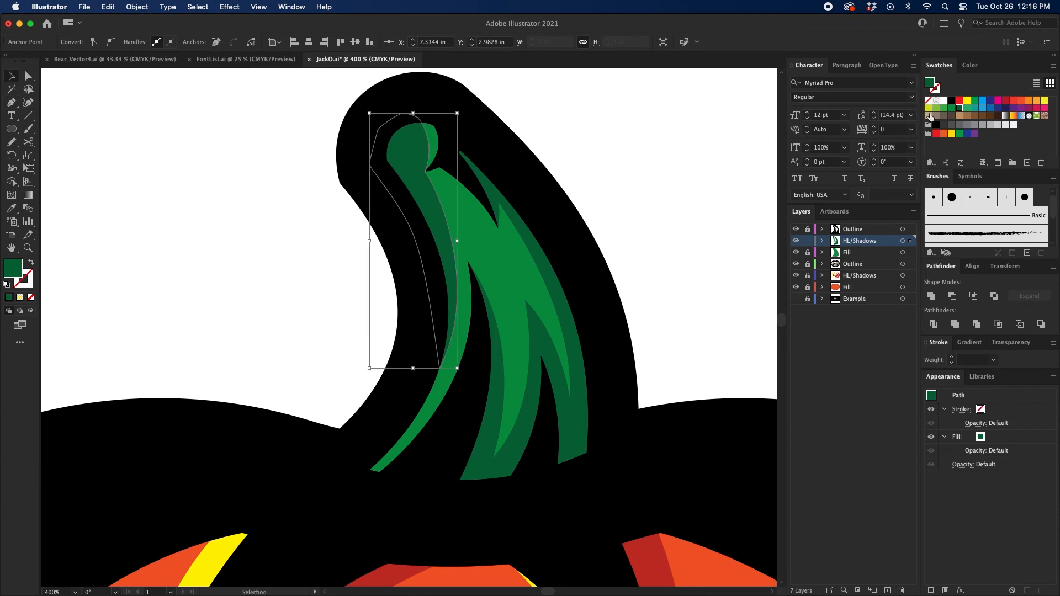
{"action": "left_click", "coordinate": [931, 116]}
{"action": "left_click", "coordinate": [677, 144]}
{"action": "key", "text": "super+minus"}
{"action": "key", "text": "super+minus"}
{"action": "key", "text": "super+minus"}
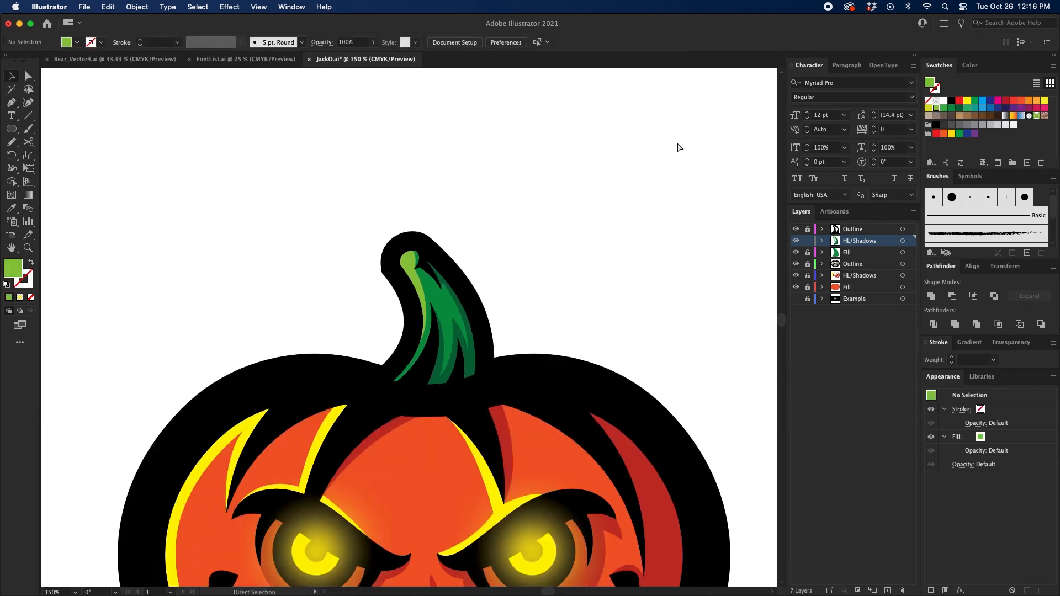
{"action": "key", "text": "super+minus"}
{"action": "key", "text": "super+minus"}
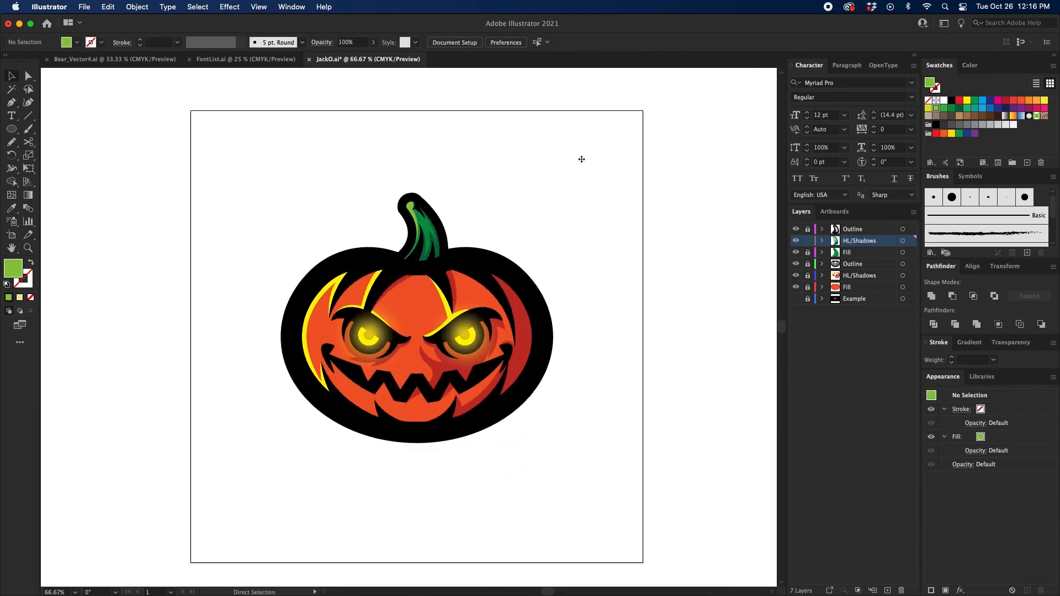
{"action": "key", "text": "super+equal"}
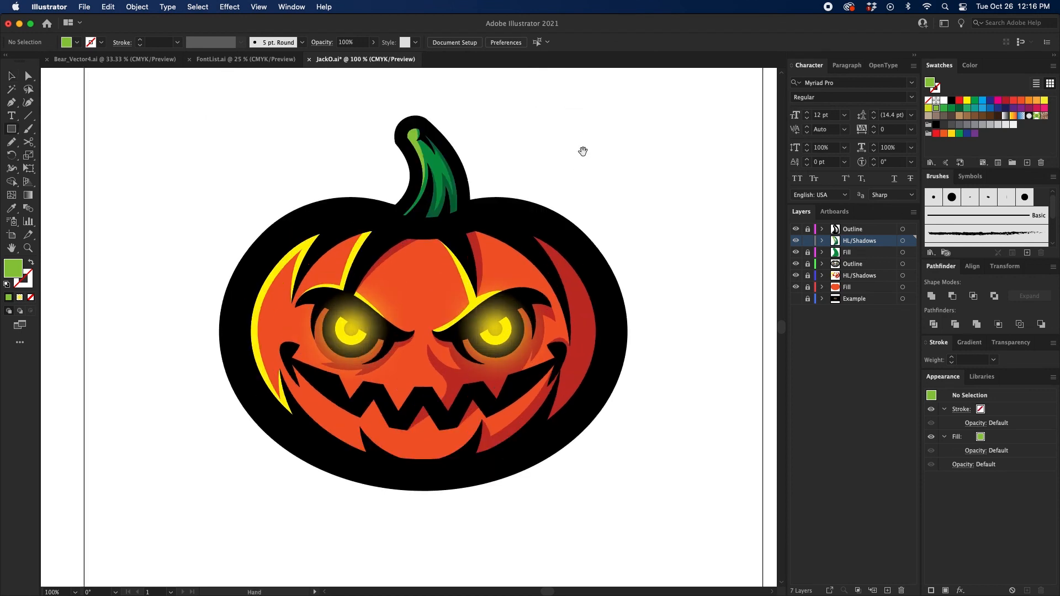
Step: Add a new layer directly above the Example layer and name it Background
{"action": "left_click_drag", "start_coordinate": [583, 151], "coordinate": [571, 163]}
{"action": "left_click", "coordinate": [873, 299]}
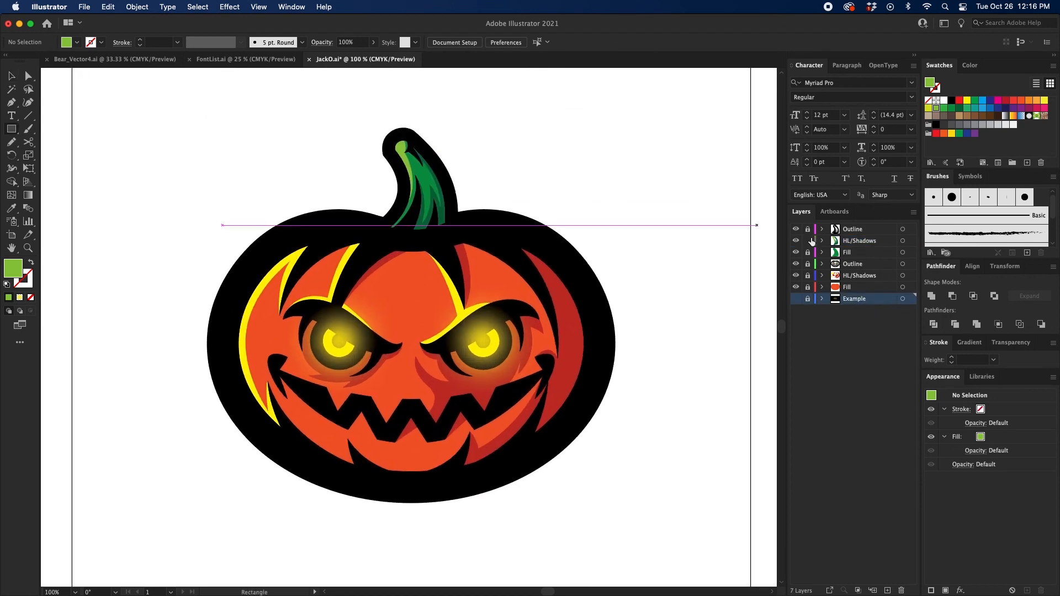
{"action": "left_click", "coordinate": [888, 590]}
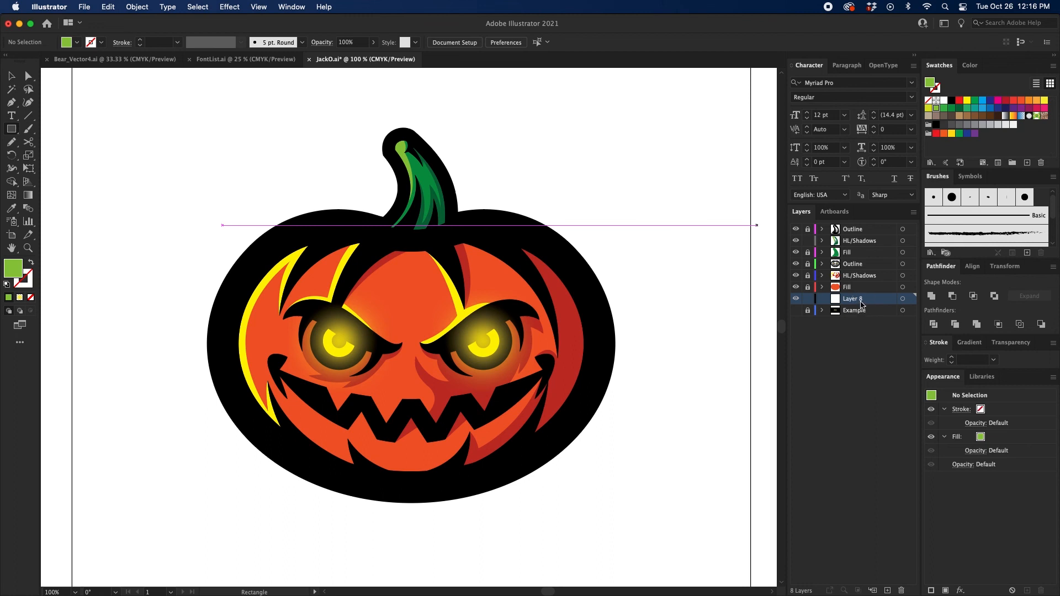
{"action": "double_click", "coordinate": [860, 301]}
{"action": "type", "text": "Ba"}
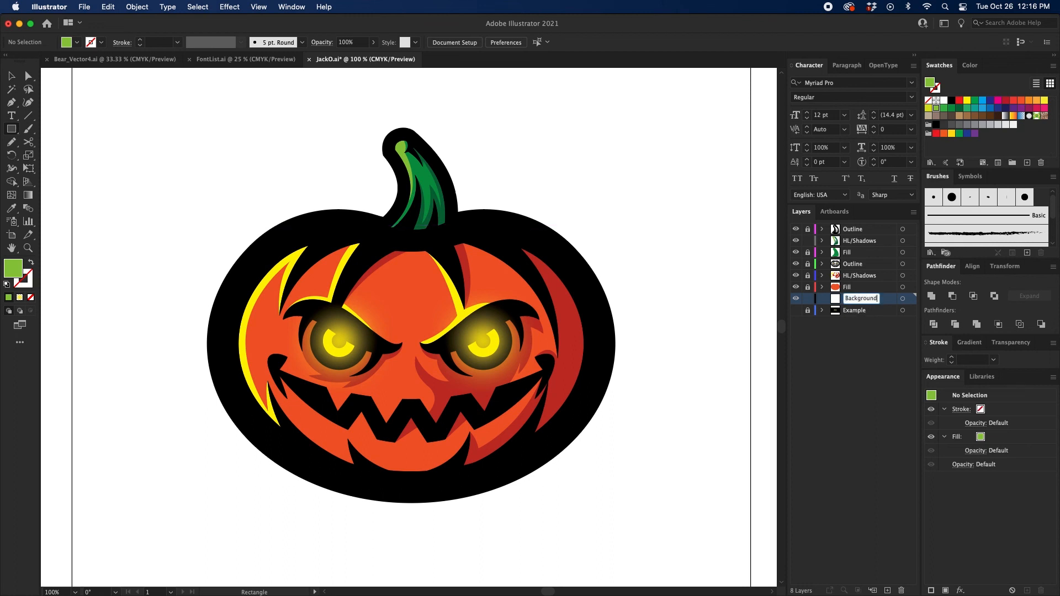
{"action": "type", "text": "ckground"}
{"action": "key", "text": "Return"}
Step: Create a 15 by 15 in rectangle on the Background layer
{"action": "left_click", "coordinate": [11, 130]}
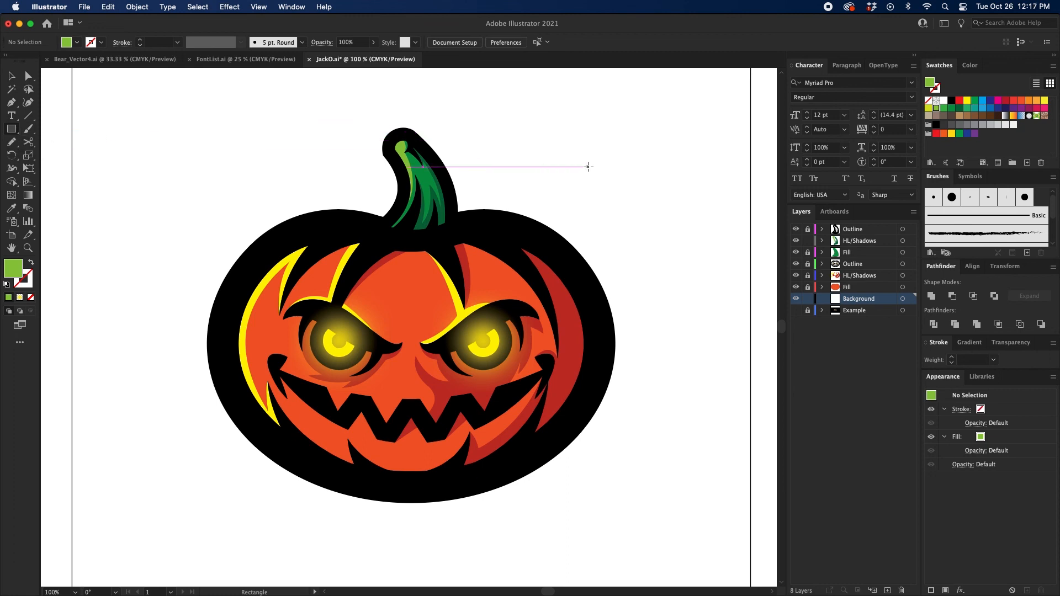
{"action": "left_click", "coordinate": [325, 137]}
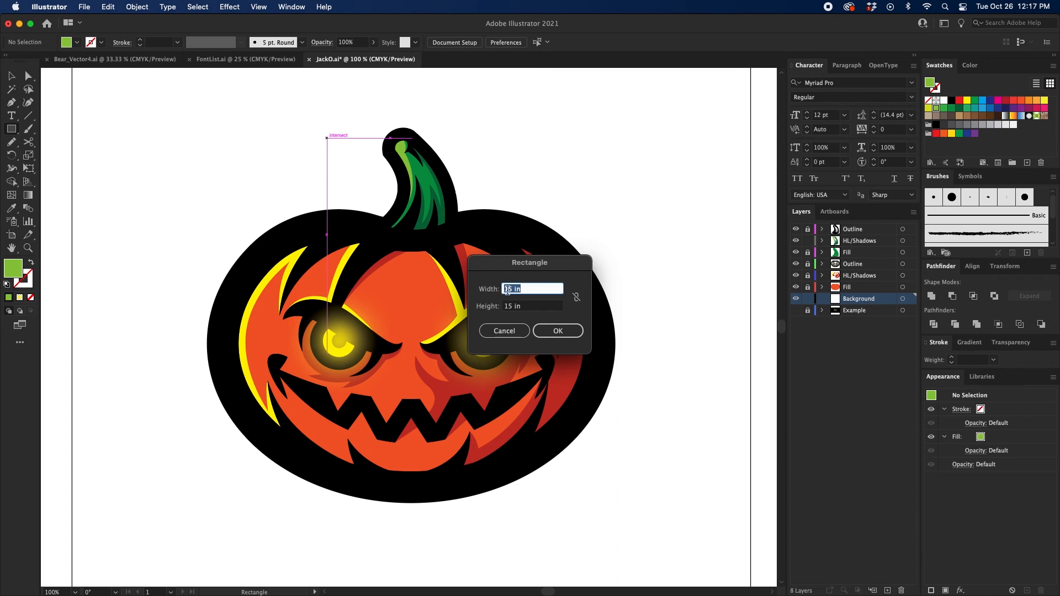
{"action": "left_click", "coordinate": [558, 331]}
{"action": "key", "text": "v"}
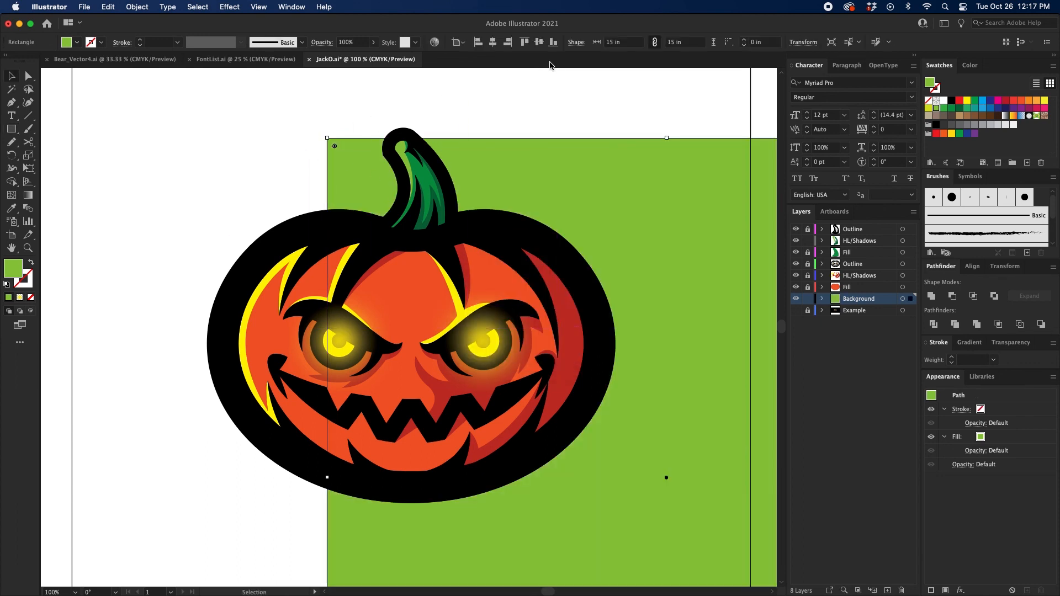
Step: Center the background square horizontally and vertically on the artboard, fill it with black, and deselect it
{"action": "left_click", "coordinate": [496, 43]}
{"action": "left_click", "coordinate": [539, 42]}
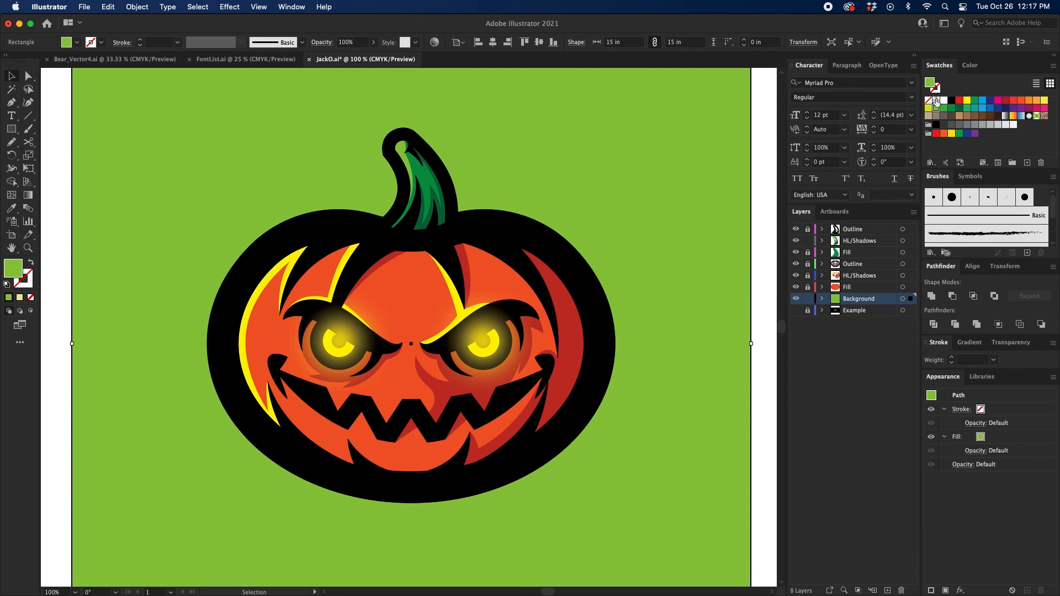
{"action": "left_click", "coordinate": [951, 100]}
{"action": "left_click", "coordinate": [767, 189]}
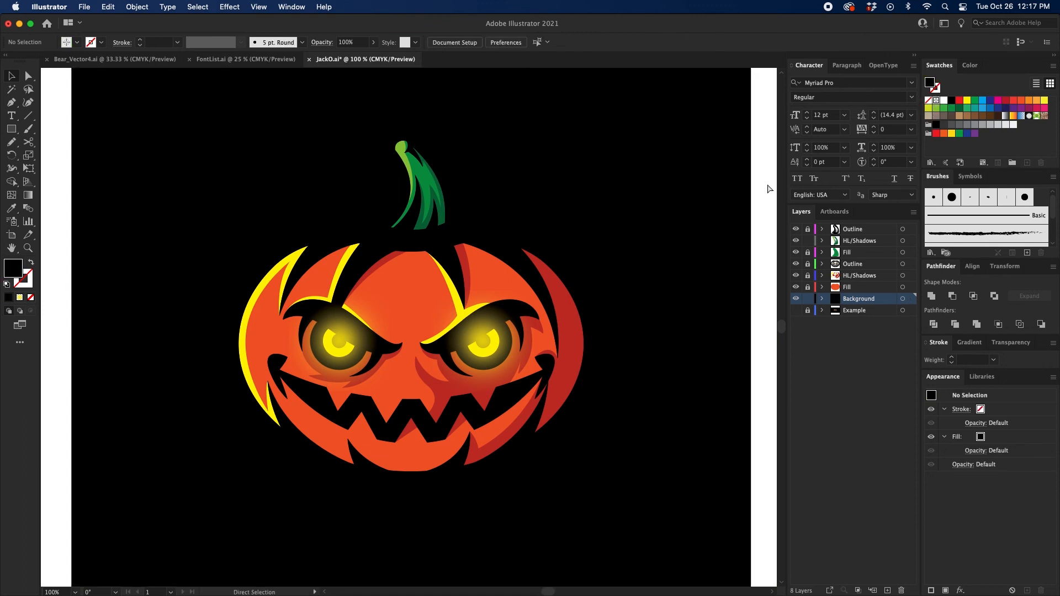
{"action": "key", "text": "super+minus"}
{"action": "key", "text": "super+minus"}
{"action": "key", "text": "super+equal"}
{"action": "key", "text": "super+equal"}
{"action": "key", "text": "super+equal"}
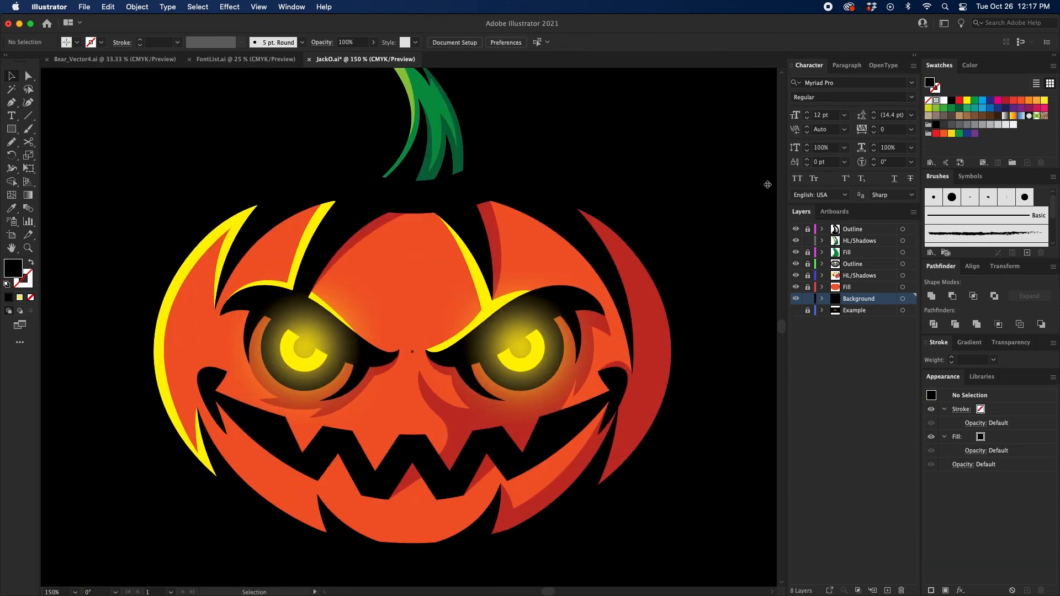
{"action": "key", "text": "super+minus"}
{"action": "left_click", "coordinate": [764, 196]}
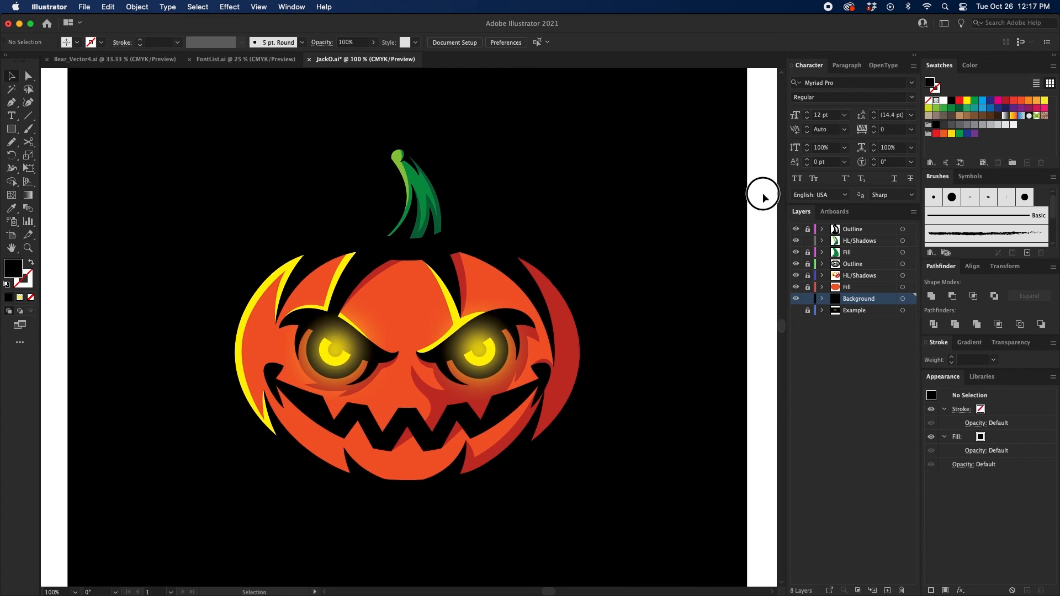